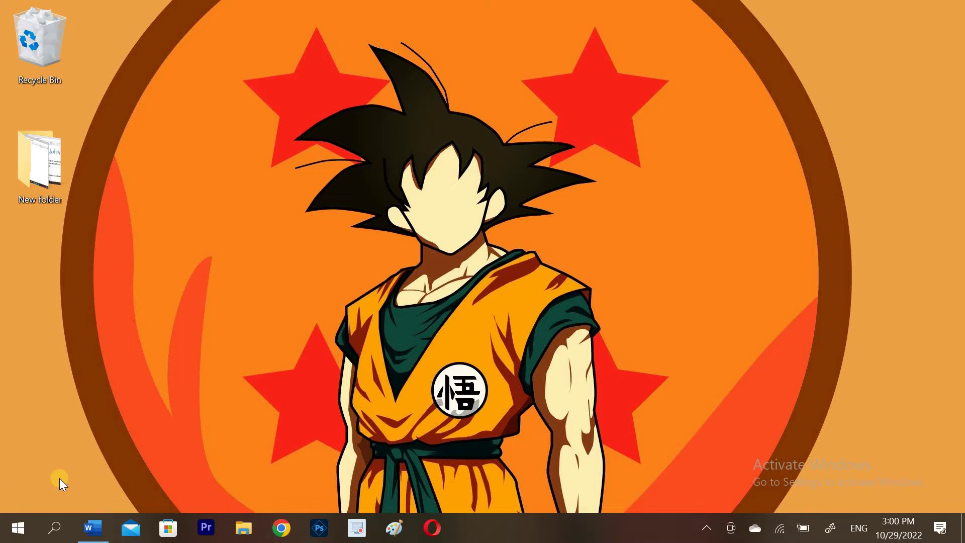
- Switch to Word and review the account information and the general program options
left_click(91, 532)
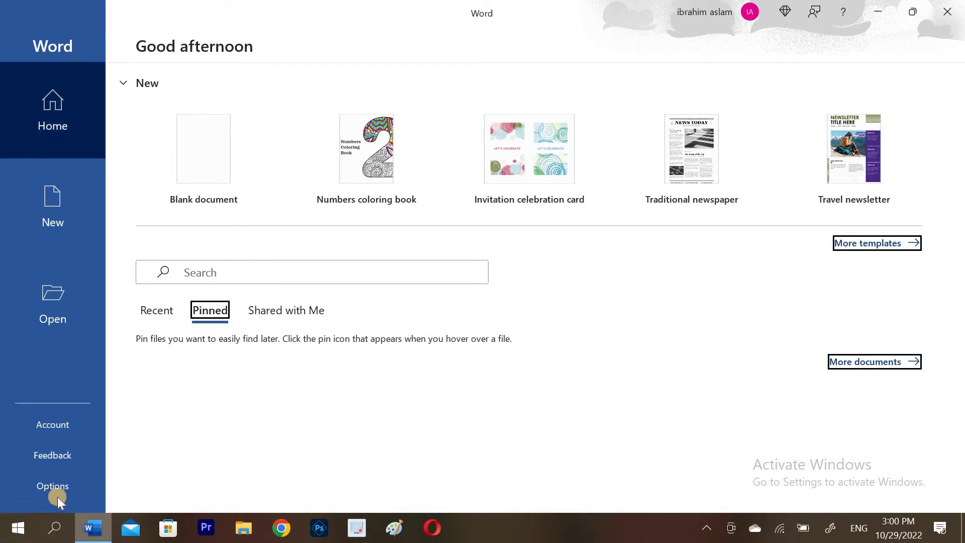
left_click(62, 420)
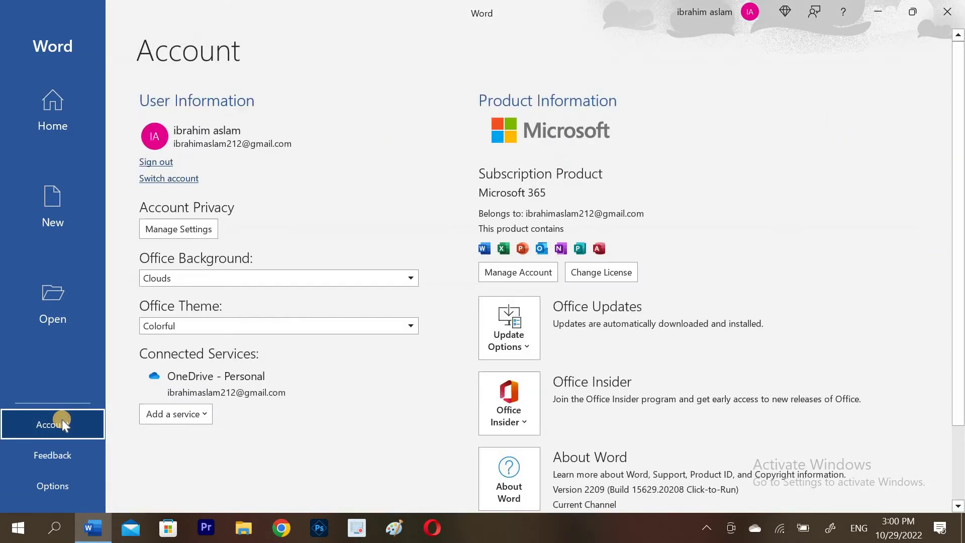
left_click(47, 487)
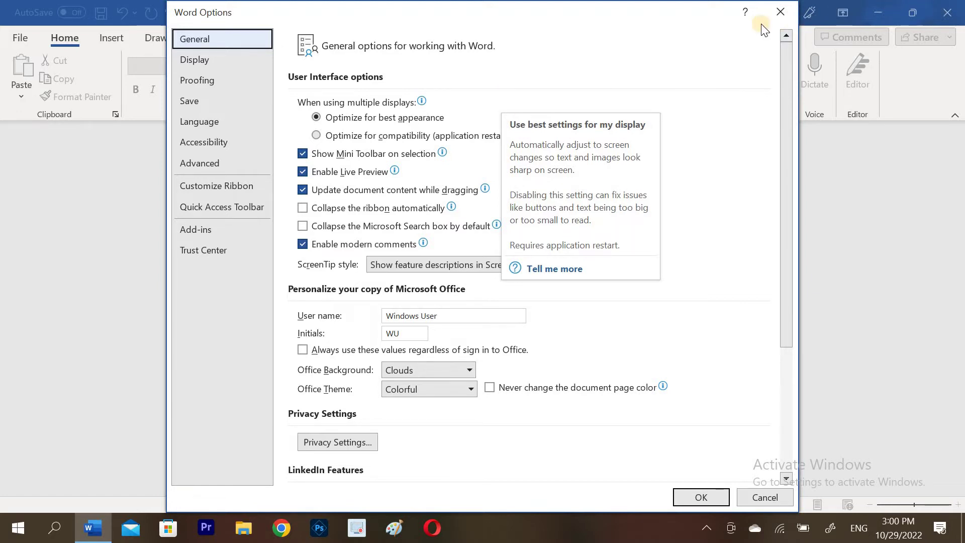
left_click(778, 20)
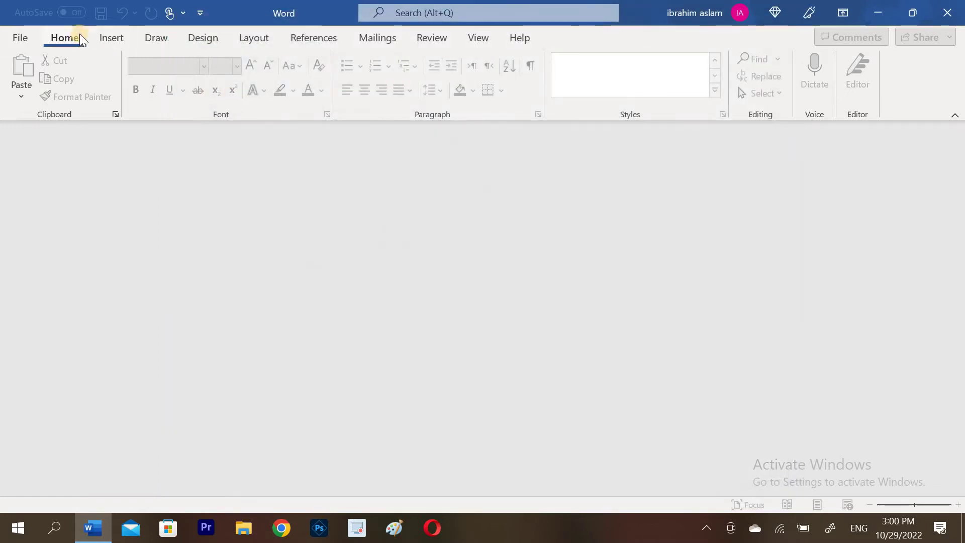
- Create a new blank document
left_click(19, 38)
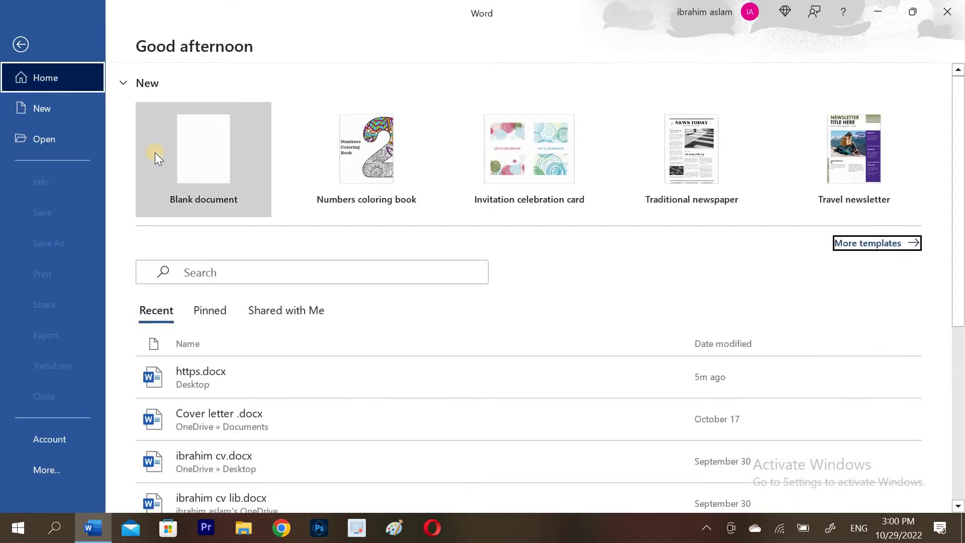
left_click(209, 308)
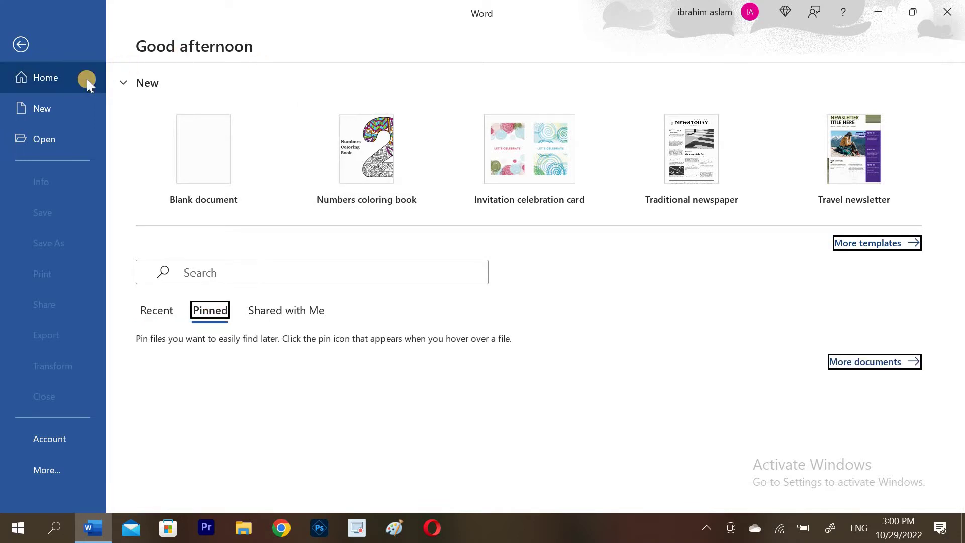
left_click(72, 106)
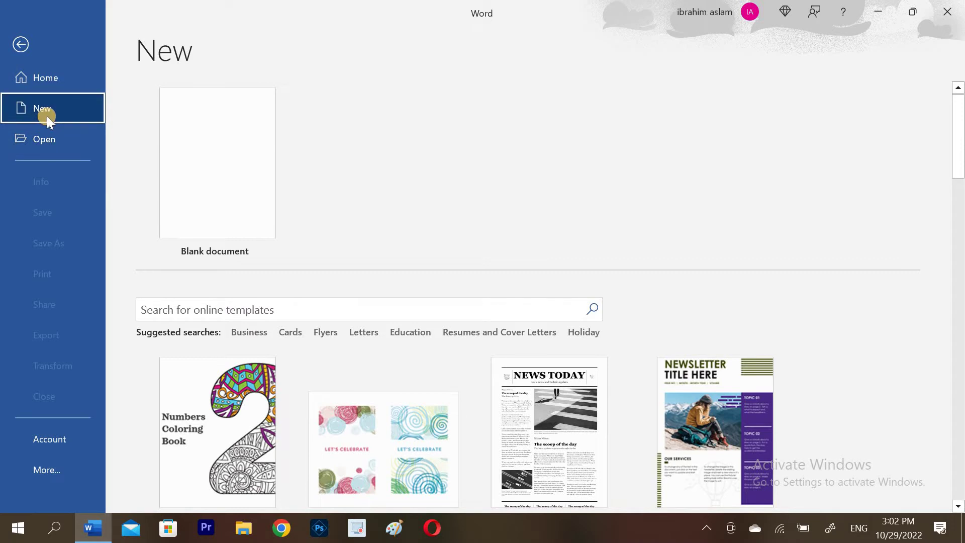
left_click(190, 153)
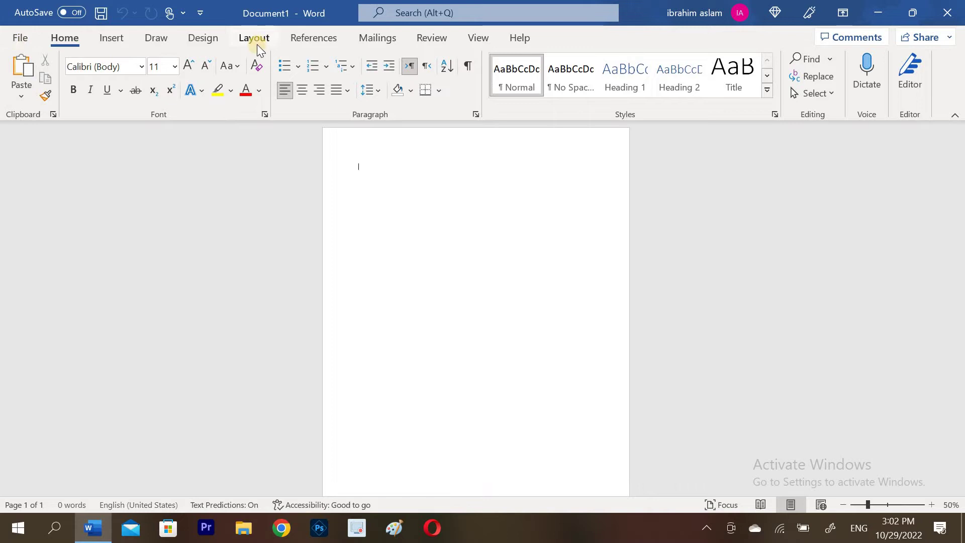
left_click(30, 37)
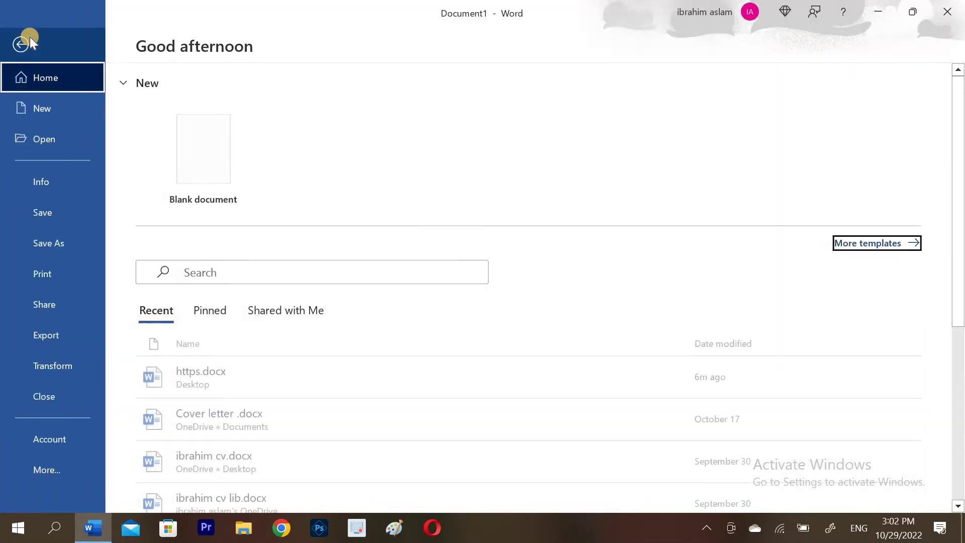
left_click(30, 38)
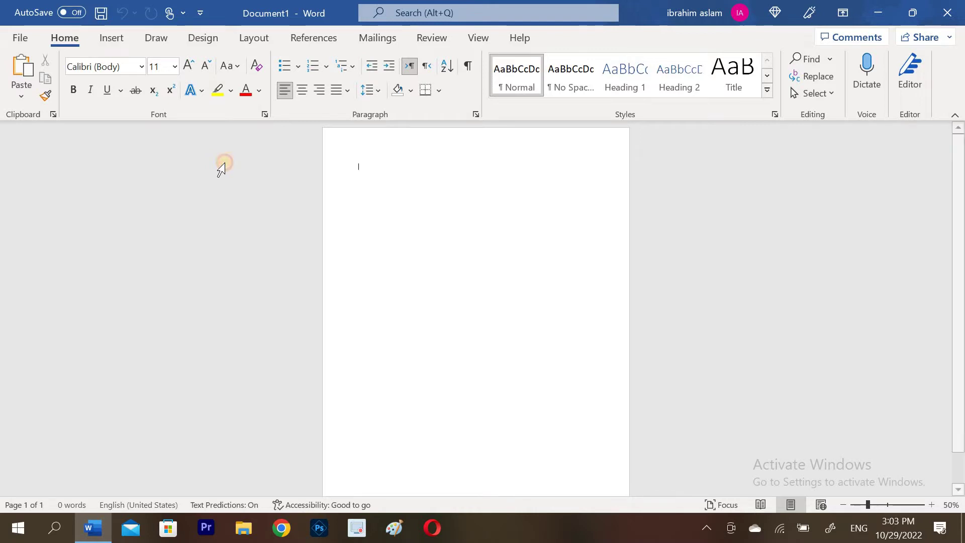
left_click(112, 37)
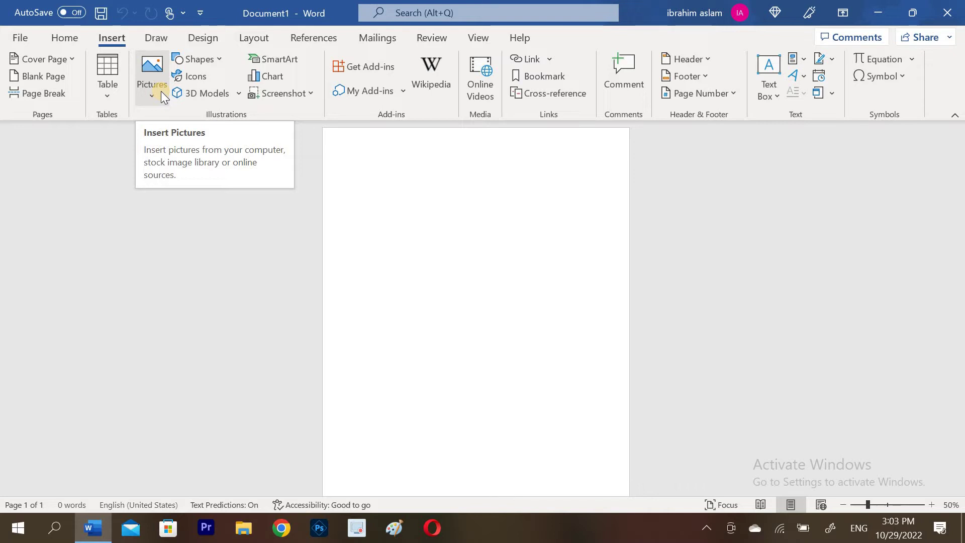
- Try the black pen with a freehand wavy stroke in the middle of the page and undo it
left_click(160, 41)
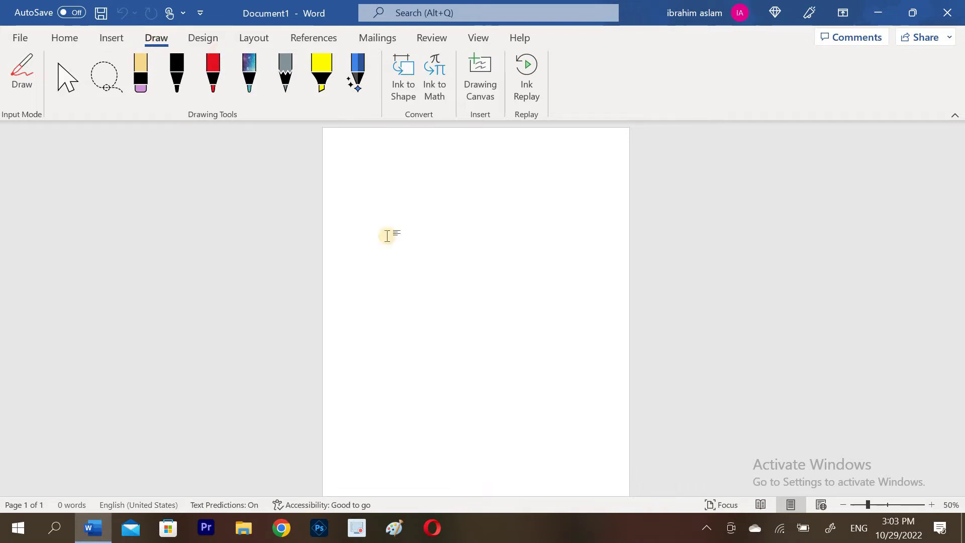
scroll(463, 286, "down", 1)
left_click(176, 76)
mouse_move(378, 241)
left_mouse_down()
mouse_move(390, 278)
mouse_move(466, 274)
mouse_move(468, 283)
left_mouse_up()
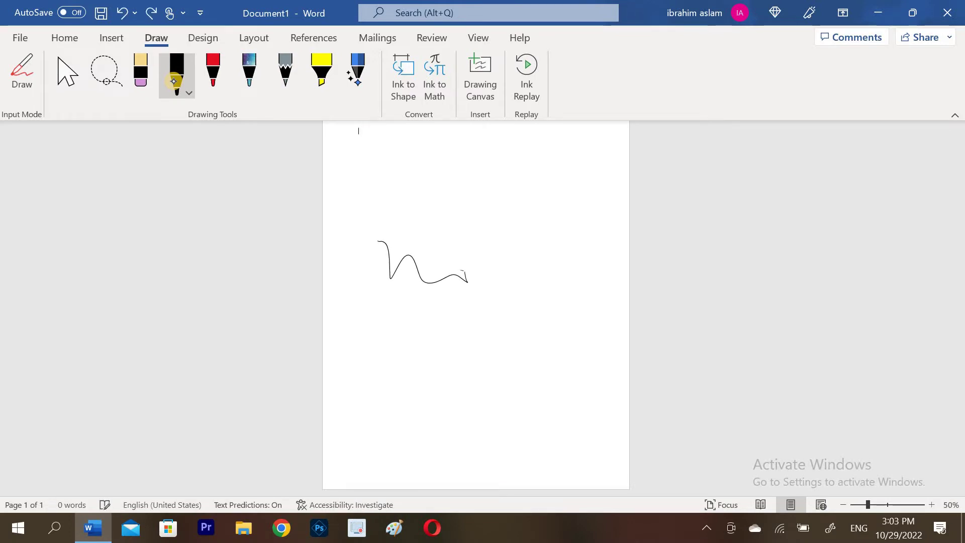
key("ctrl+z")
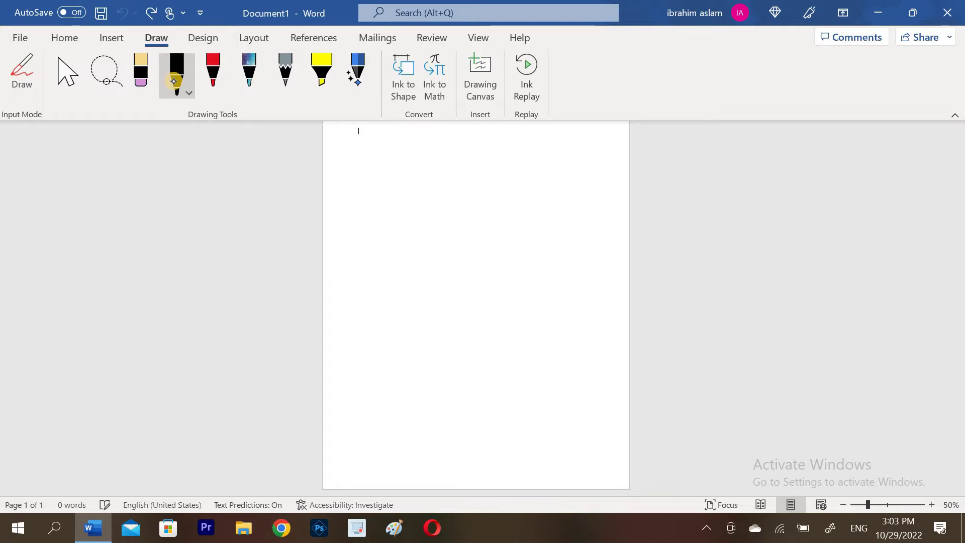
- Set the page orientation to landscape
left_click(202, 37)
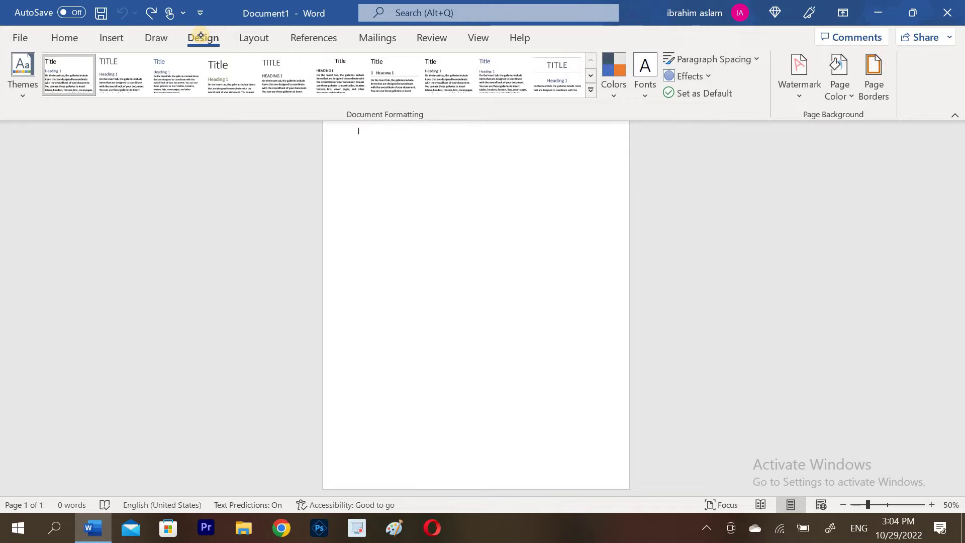
left_click(251, 44)
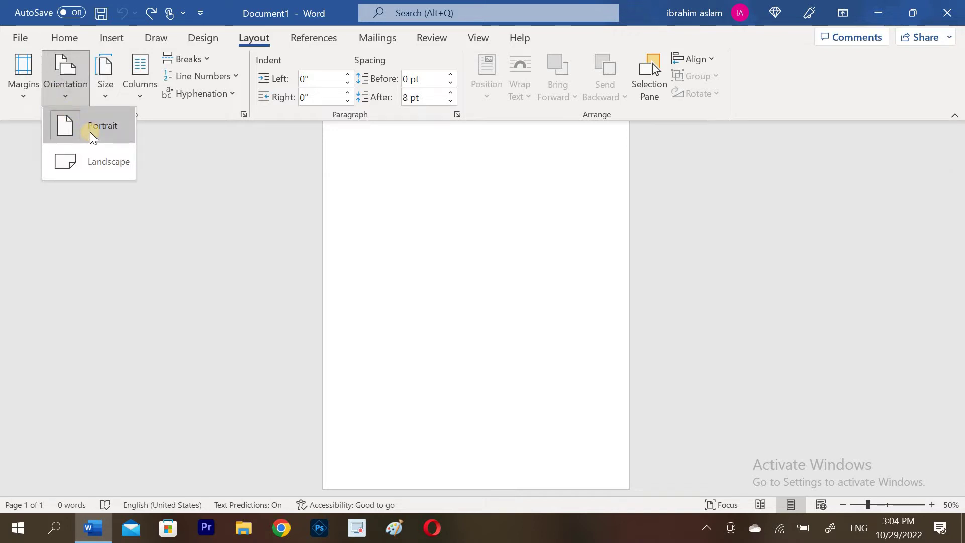
left_click(104, 155)
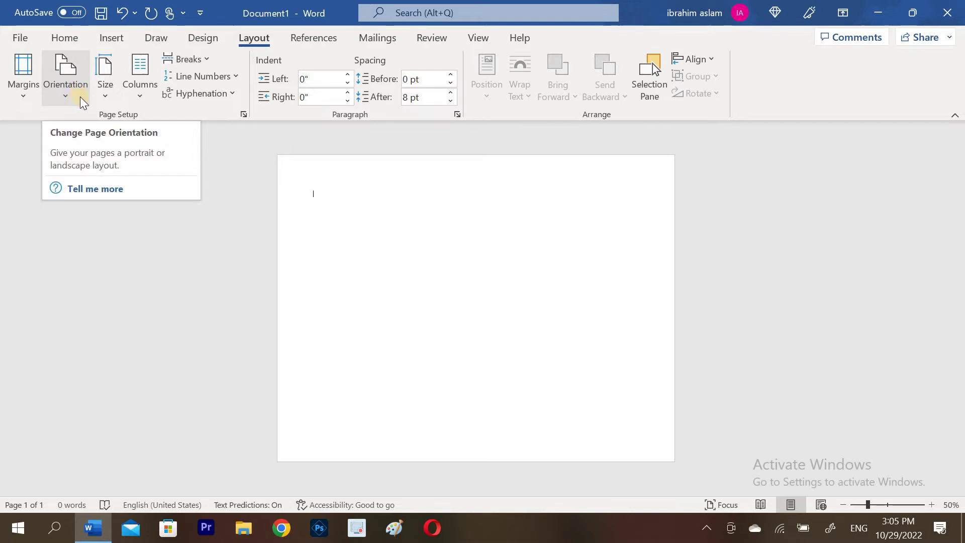
- Review the available paper sizes and margin presets, plus the mailing, reference, insert and design commands
left_click(103, 96)
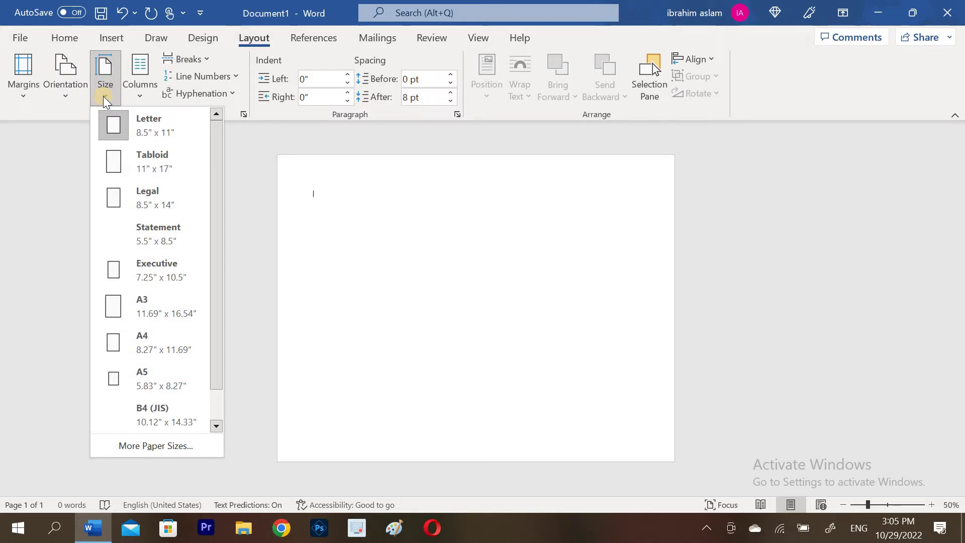
left_click(22, 83)
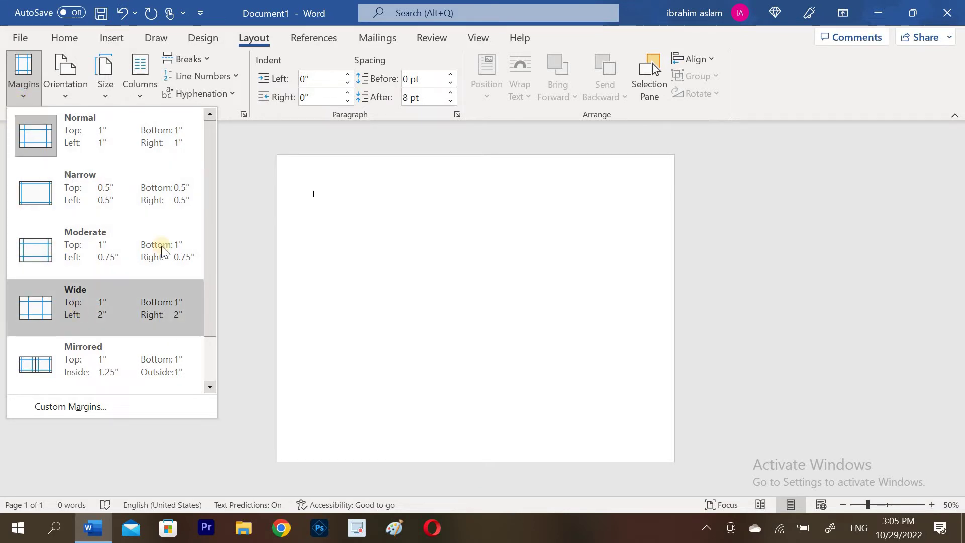
left_click(308, 35)
left_click(385, 40)
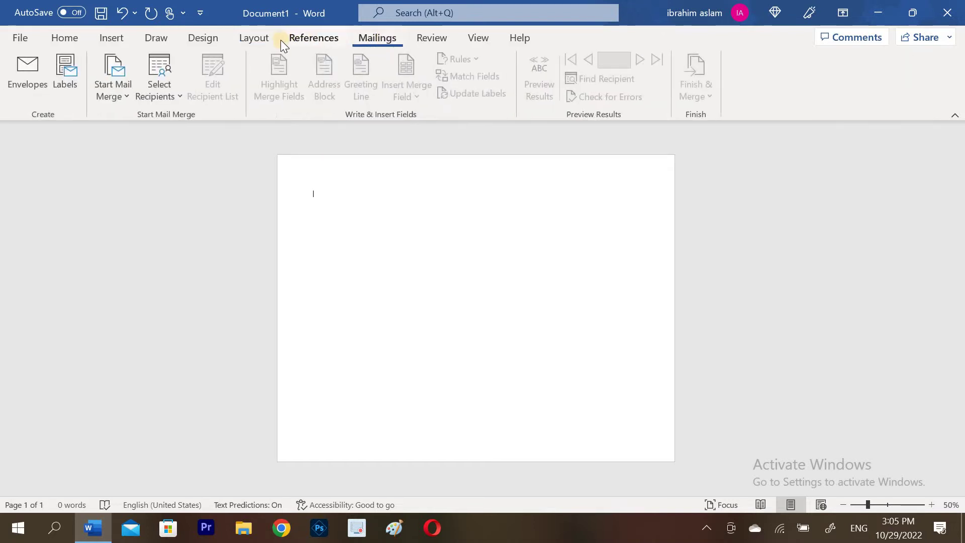
left_click(255, 37)
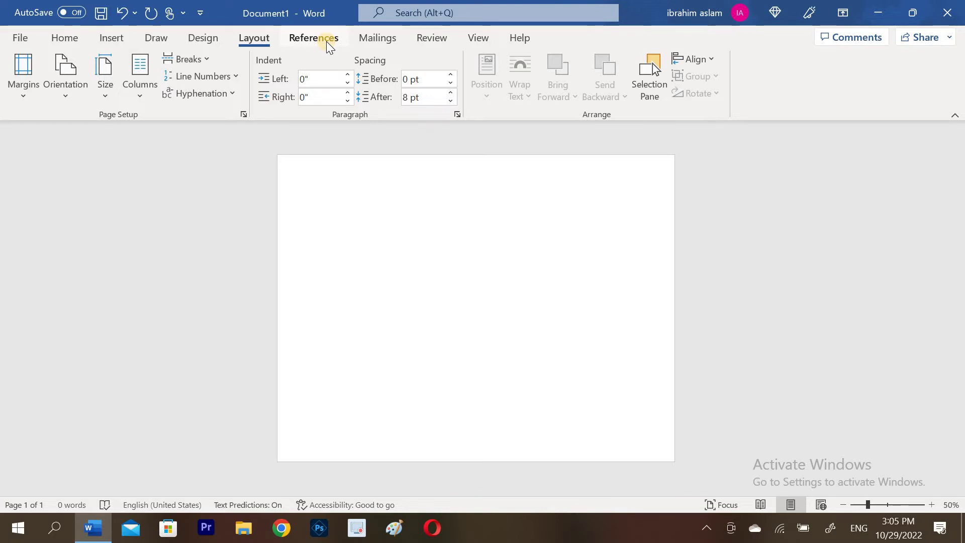
left_click(327, 41)
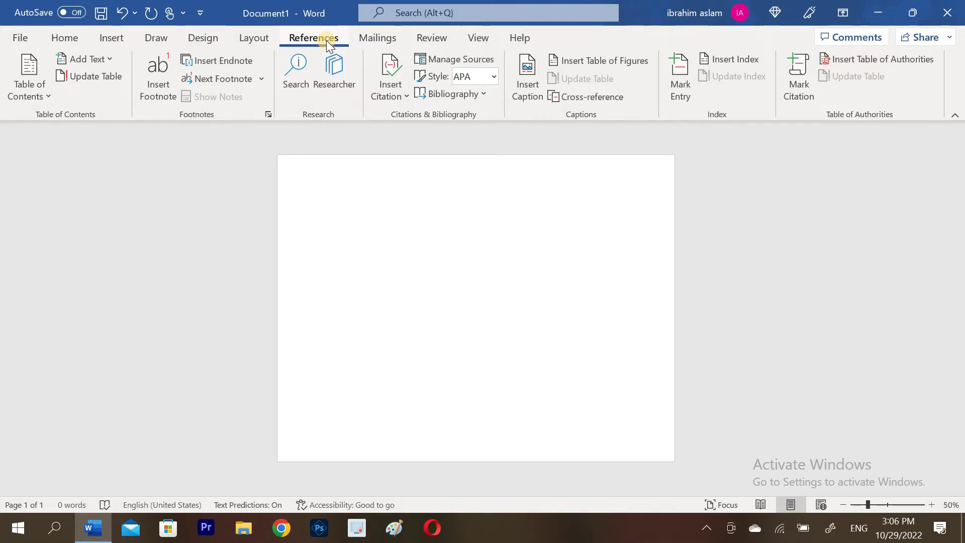
left_click(65, 37)
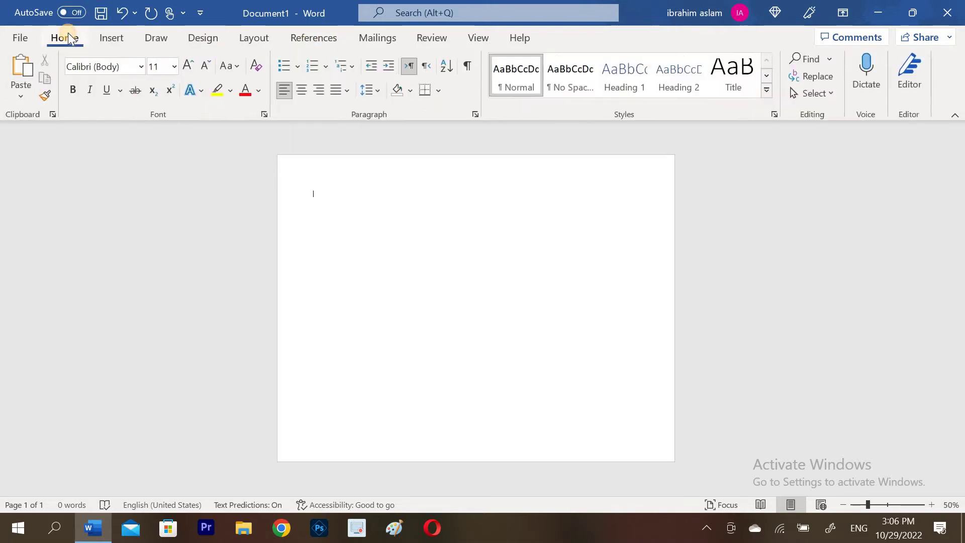
left_click(116, 40)
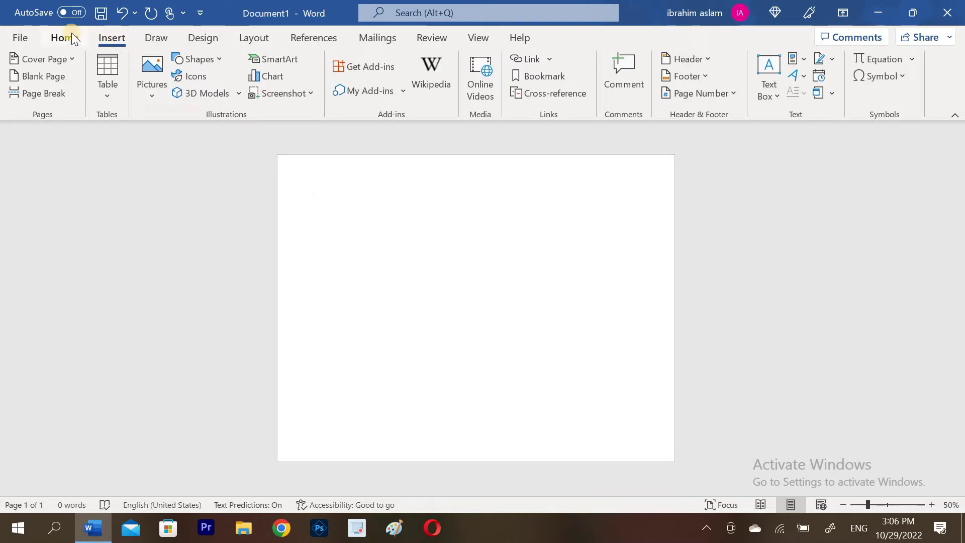
left_click(72, 33)
left_click(107, 40)
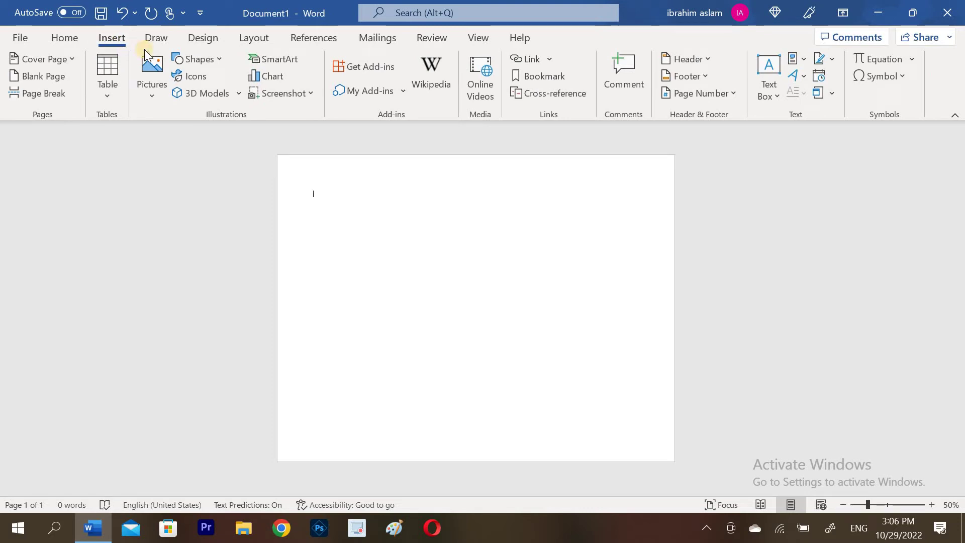
left_click(209, 40)
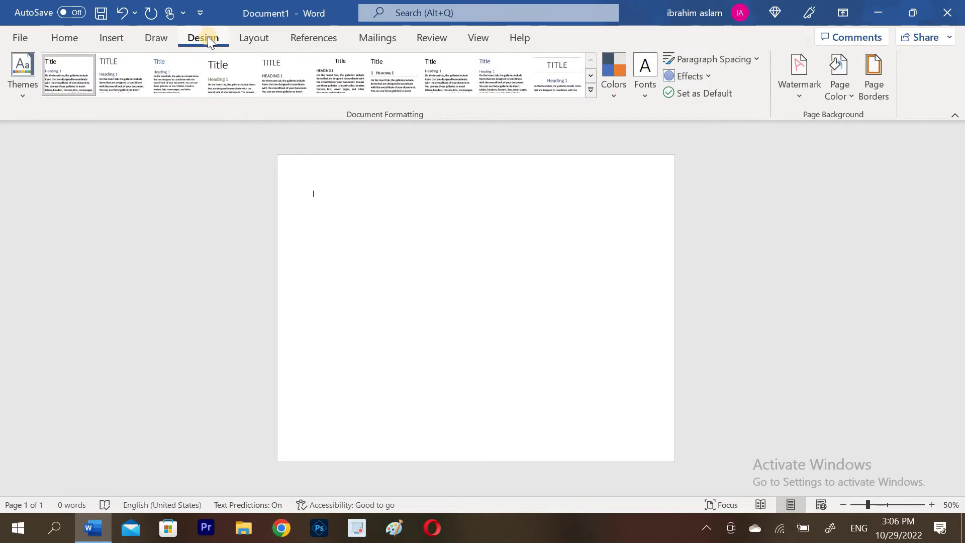
- Set the page orientation to portrait
left_click(266, 38)
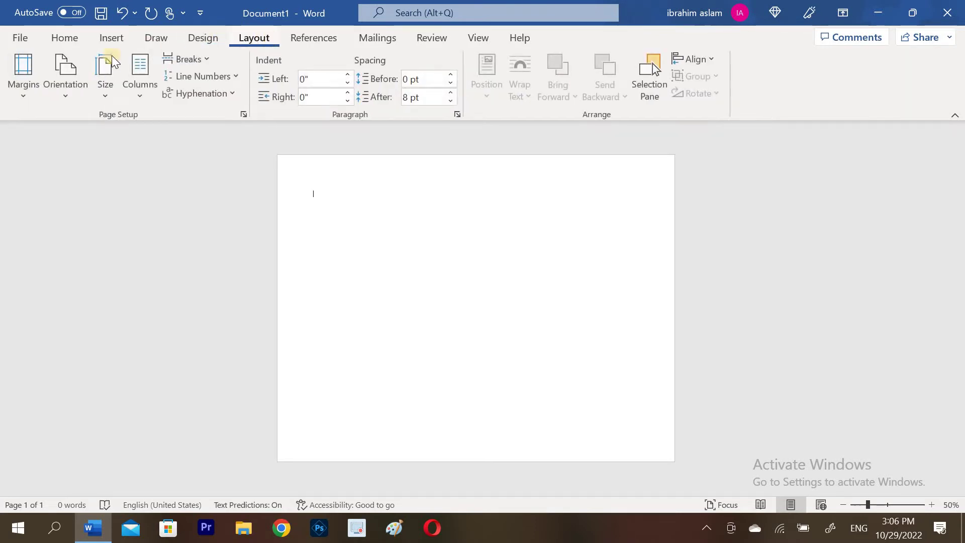
left_click(65, 81)
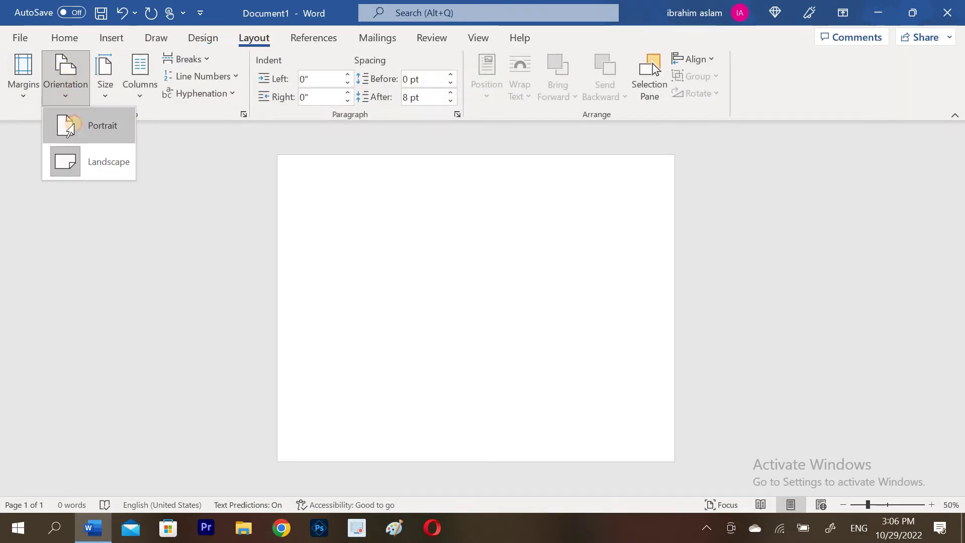
left_click(76, 127)
left_click(74, 36)
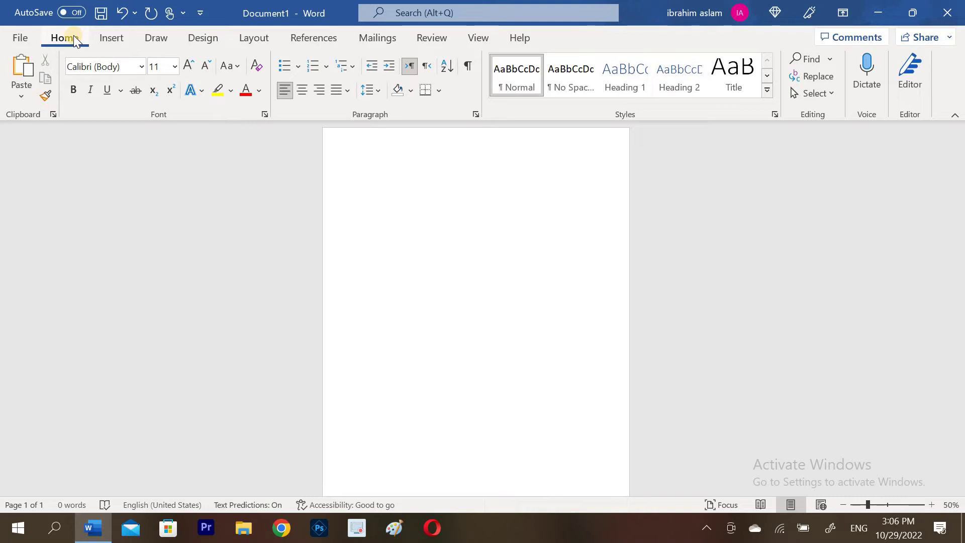
type("Pak Vs Zi")
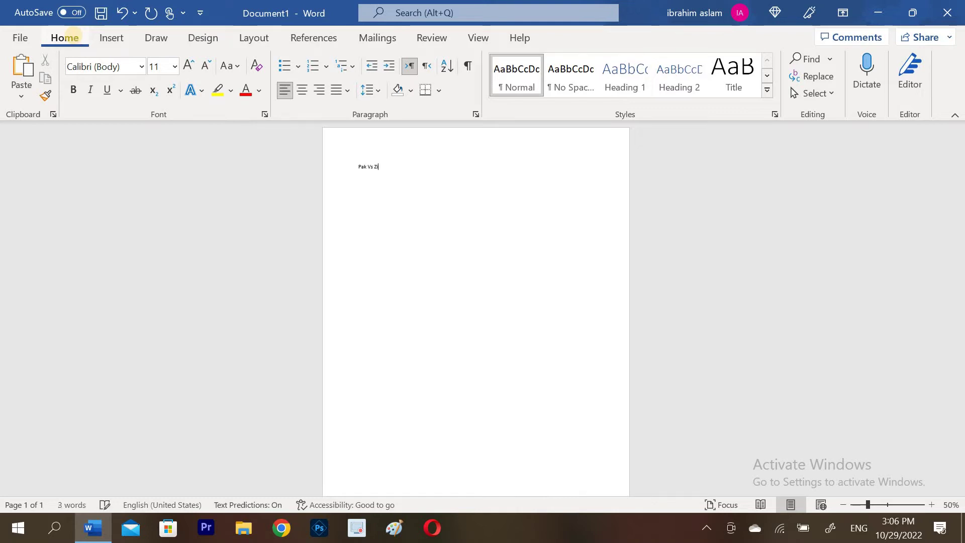
key("BackSpace")
key("BackSpace")
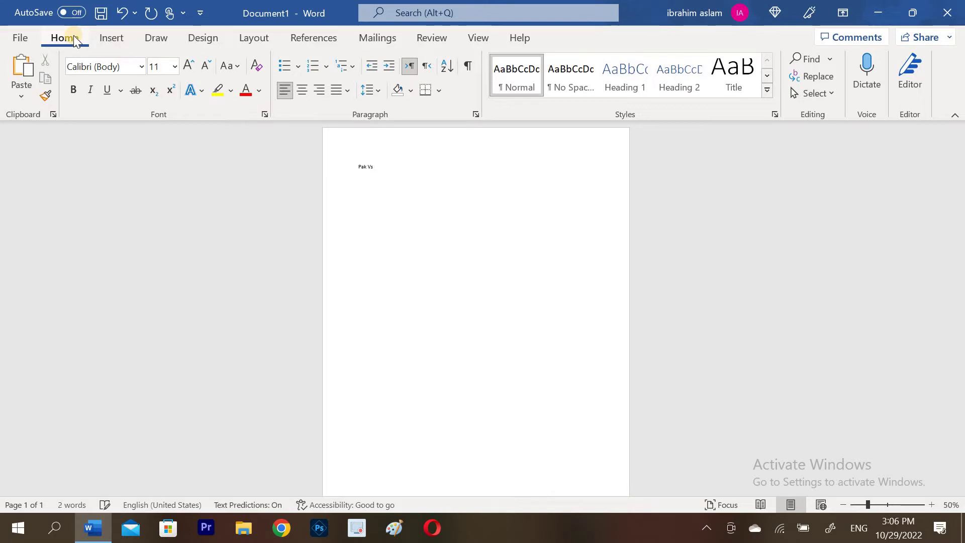
type("Nw")
key("BackSpace")
type("e")
key("BackSpace")
key("BackSpace")
key("BackSpace")
key("BackSpace")
key("BackSpace")
key("BackSpace")
key("BackSpace")
key("BackSpace")
key("BackSpace")
key("BackSpace")
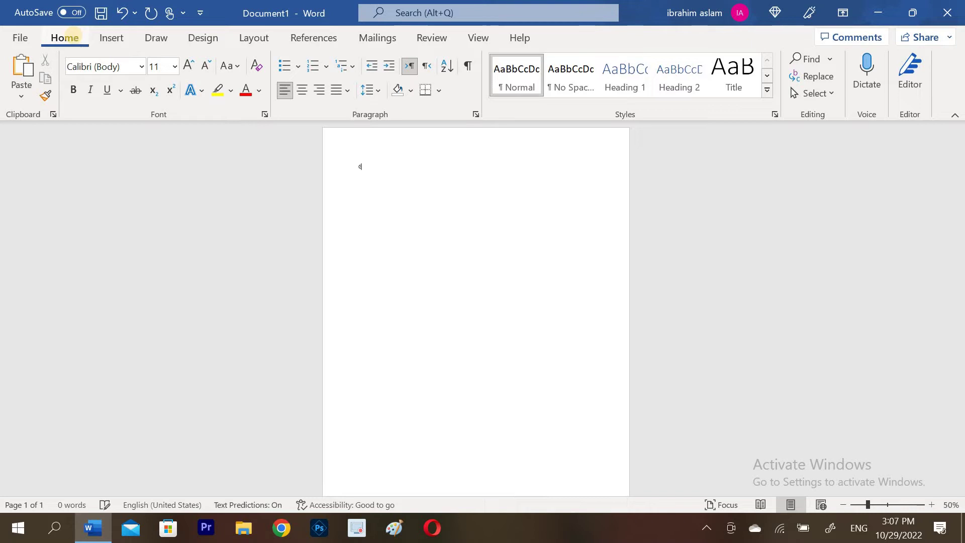
- Enter the title "GENRAL STORY" at the start of the page and display the document in Read Mode
type("GENRAL STORY")
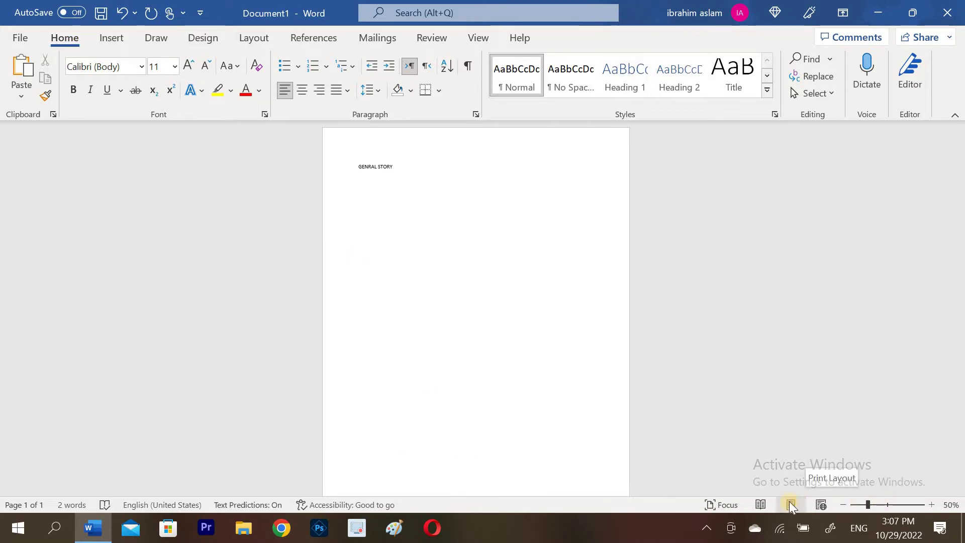
left_click(791, 506)
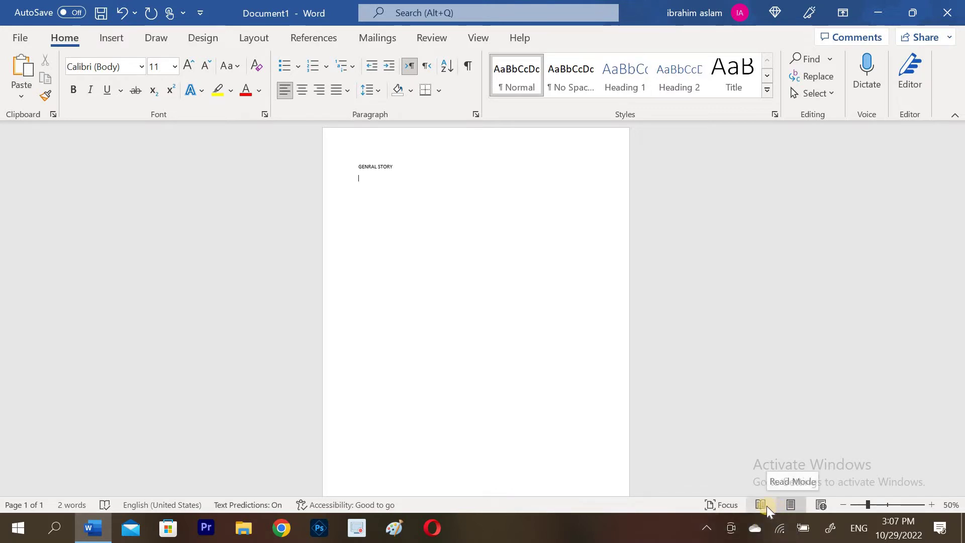
left_click(765, 505)
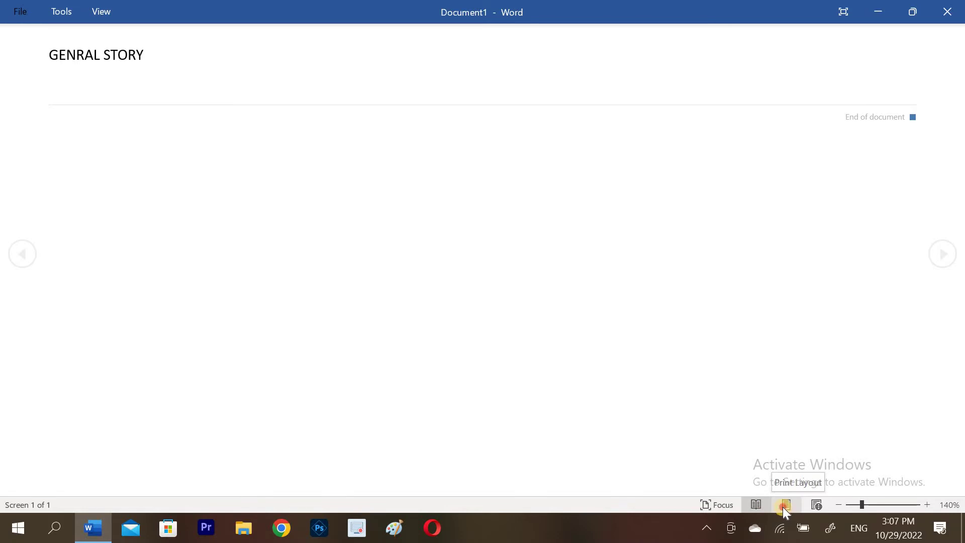
- Display the document in Print Layout at 100% zoom and correct the title's spelling to "GENERAL STORY"
left_click(784, 510)
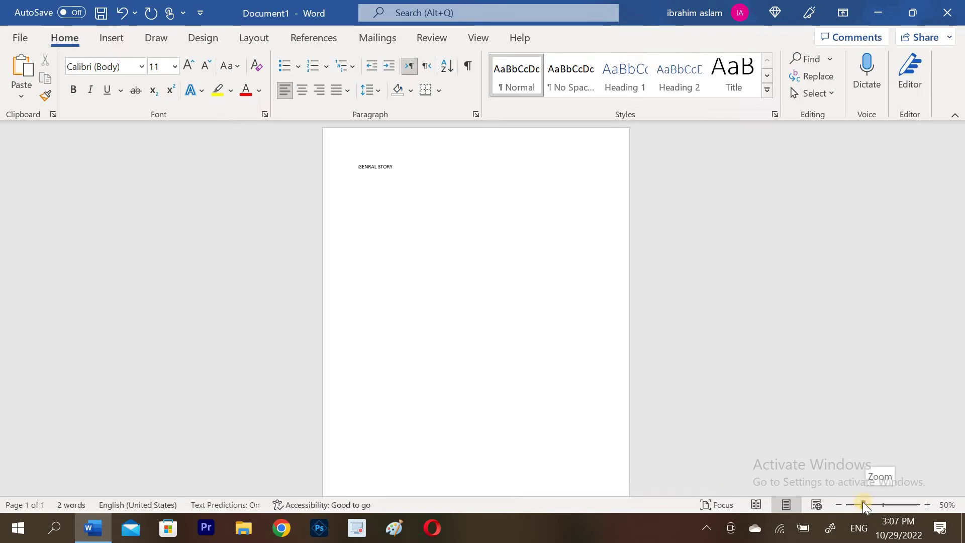
left_click_drag(863, 502, 884, 509)
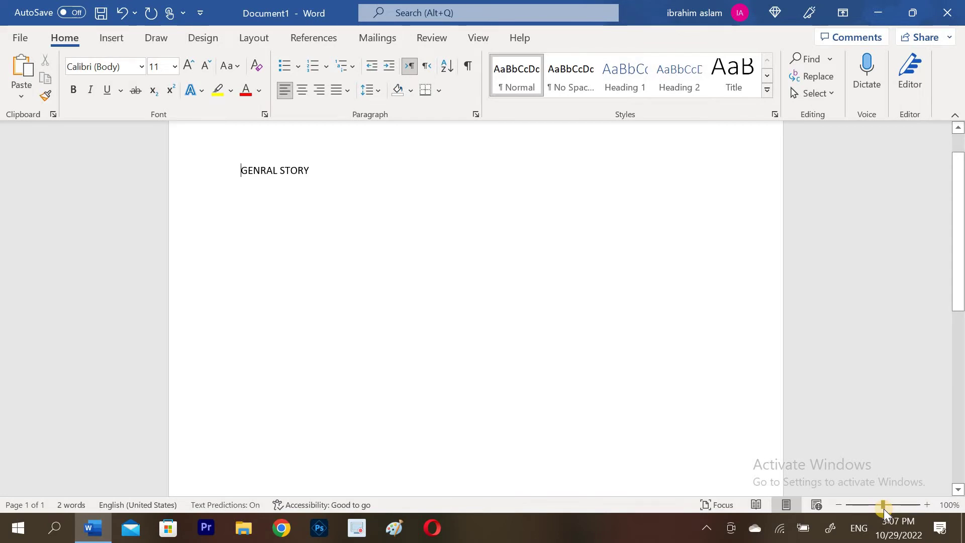
left_click(262, 171)
type("E")
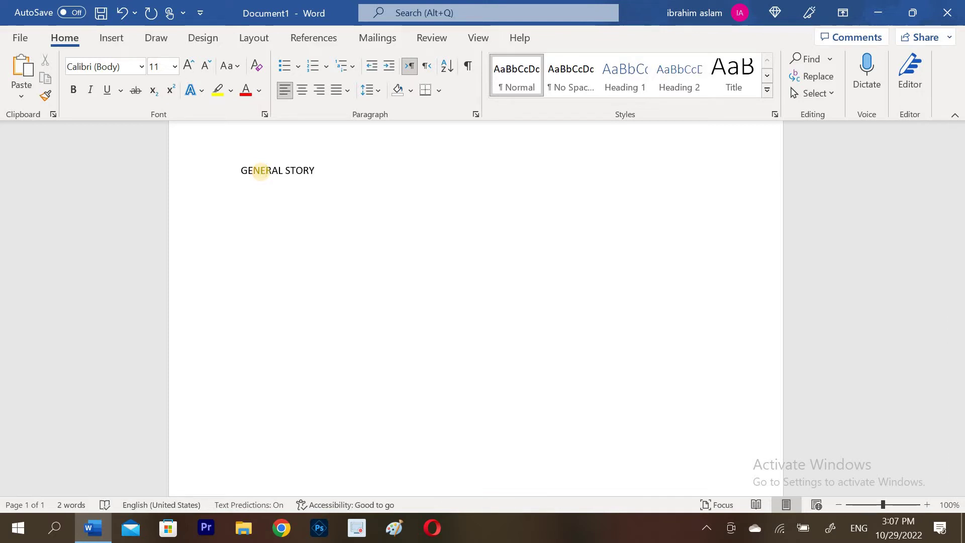
- Add a new empty line below the title "GENERAL STORY"
left_click(275, 170)
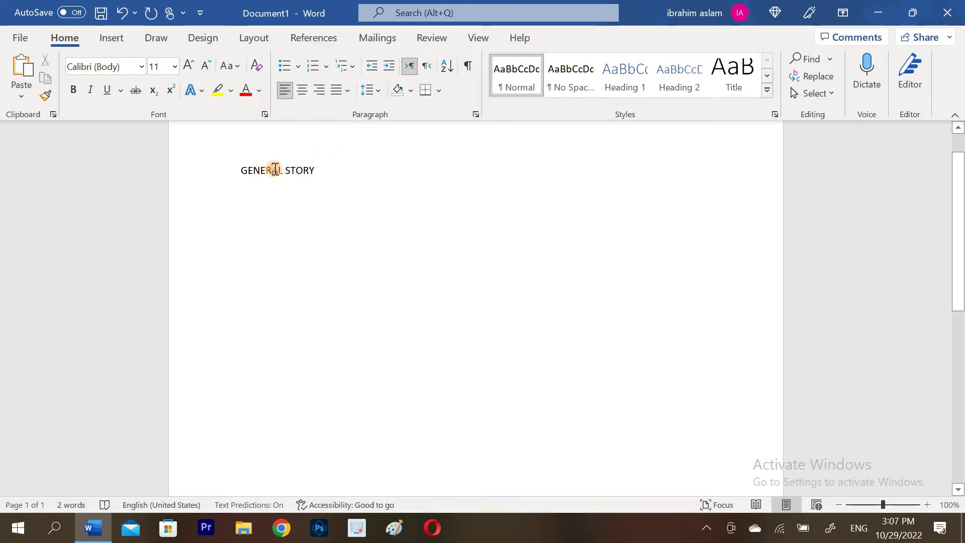
triple_click(275, 170)
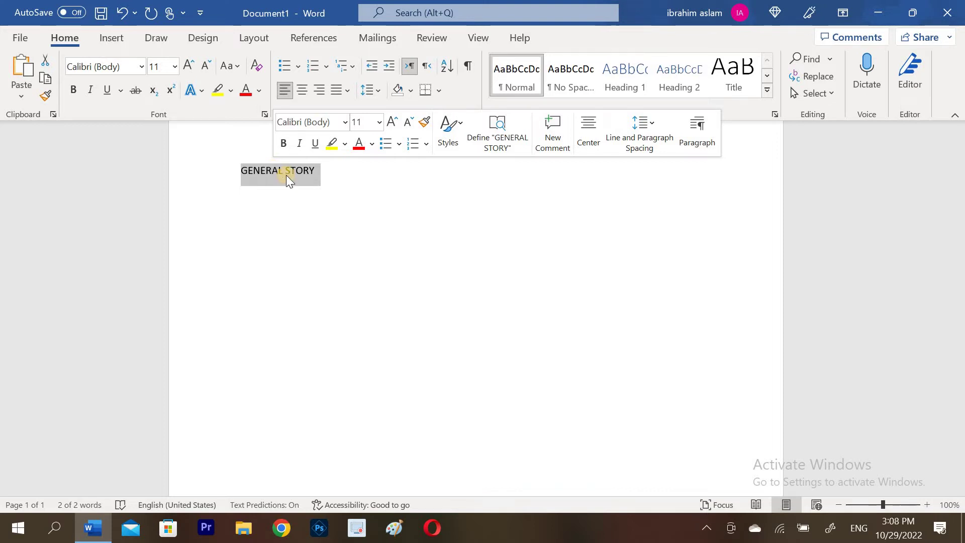
left_click(317, 175)
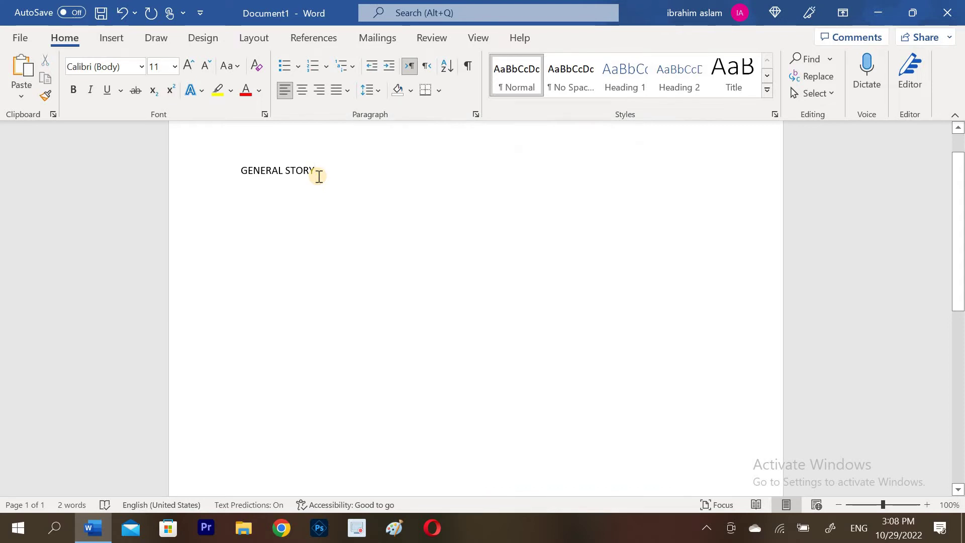
key("Return")
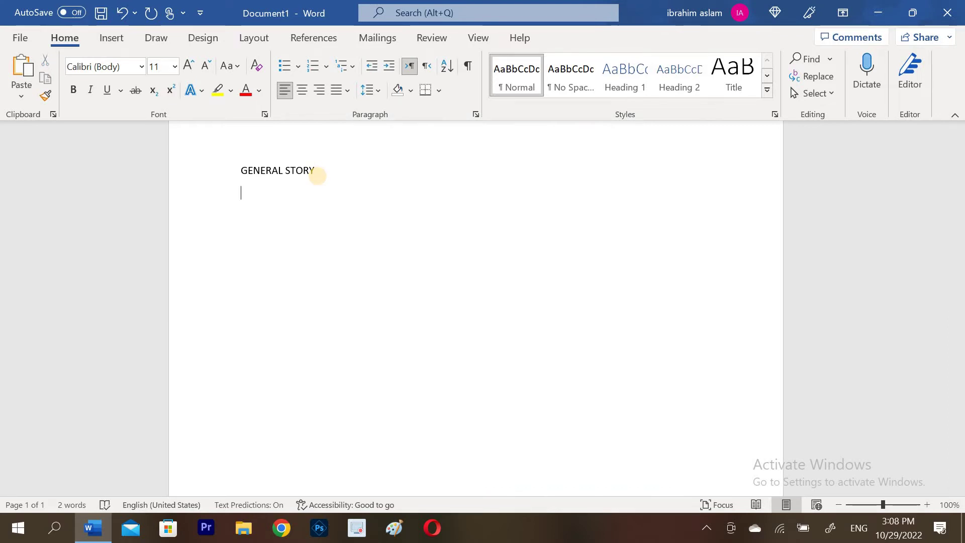
- Preview Adobe fonts such as Adobe Devanagari on the selected title, keeping its original font
double_click(287, 167)
left_click(287, 167)
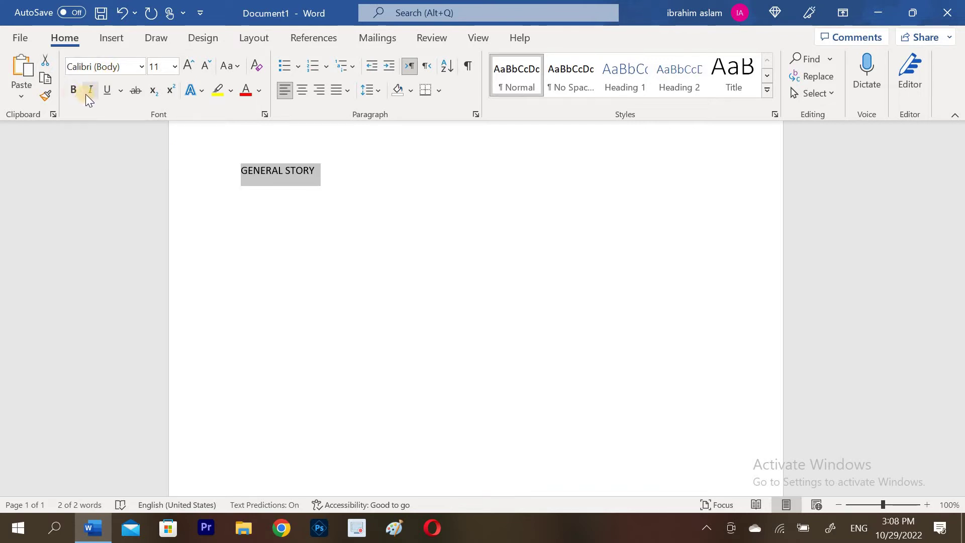
left_click(137, 67)
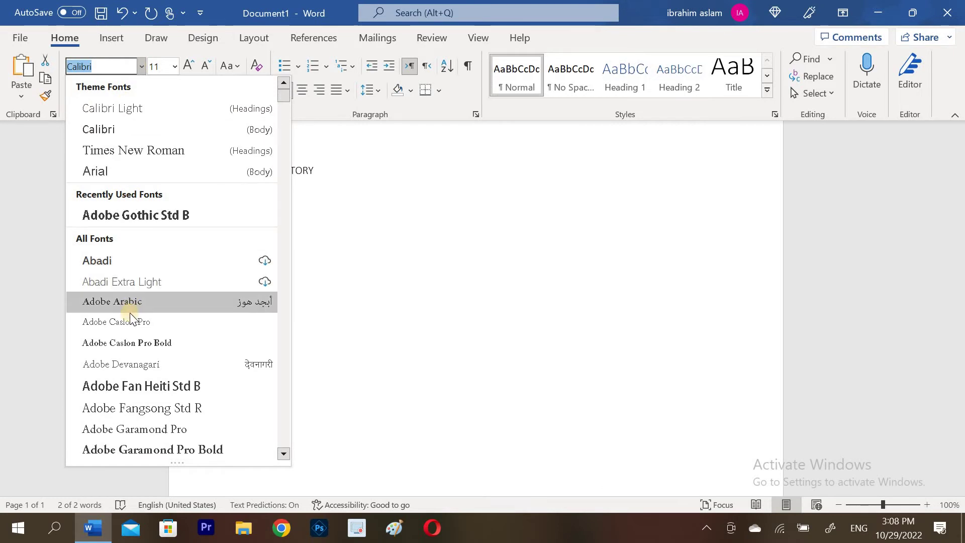
key("Down")
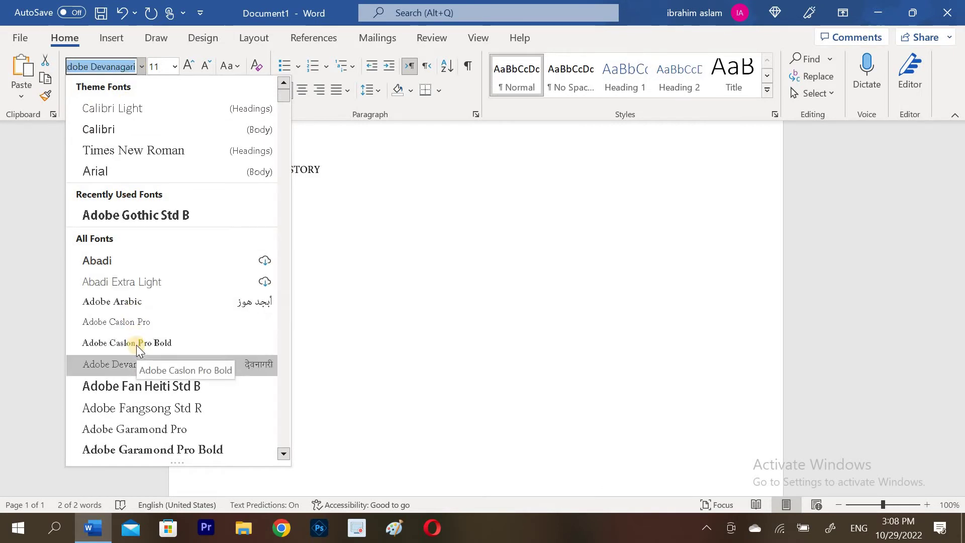
key("Down")
key("Return")
left_click(345, 209)
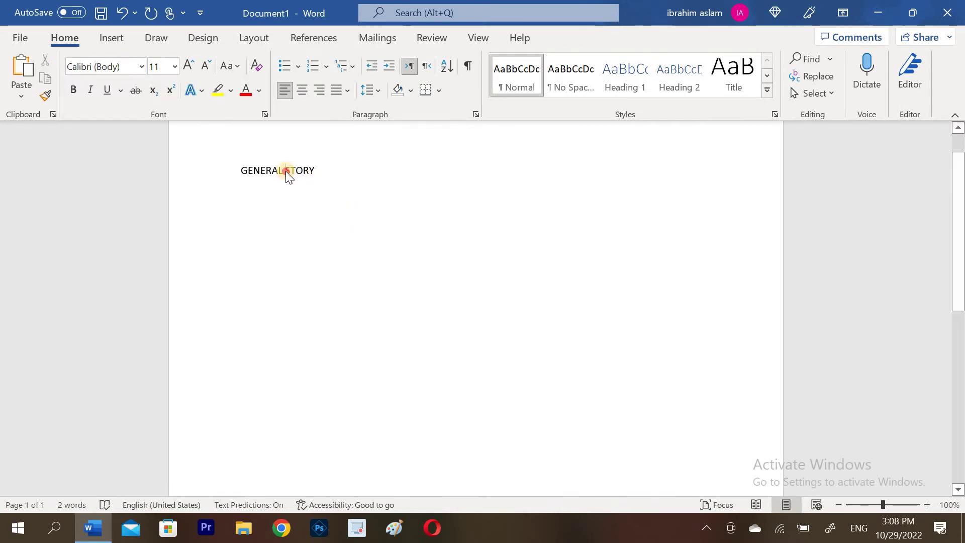
- Set the font size of the whole title "GENERAL STORY" to 48
triple_click(287, 172)
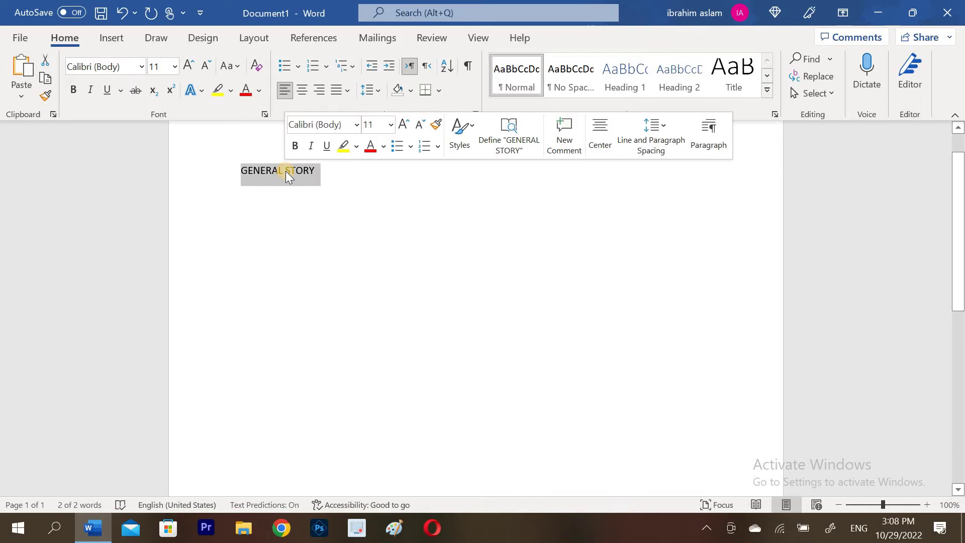
left_click(392, 125)
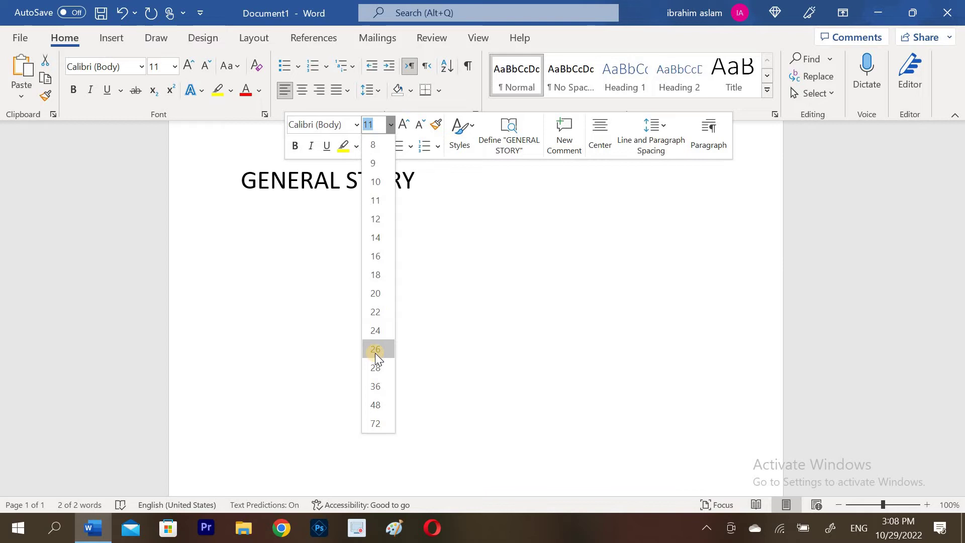
left_click(176, 66)
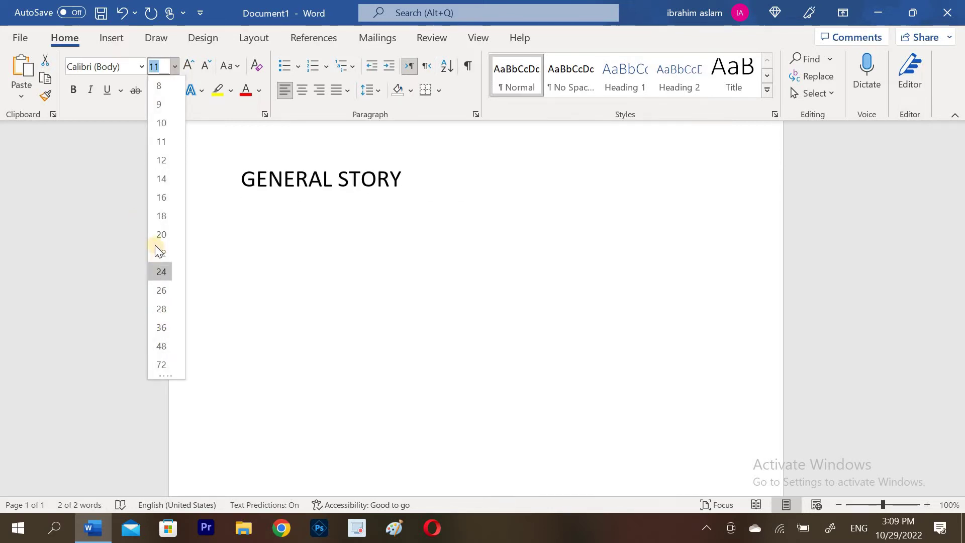
left_click(166, 345)
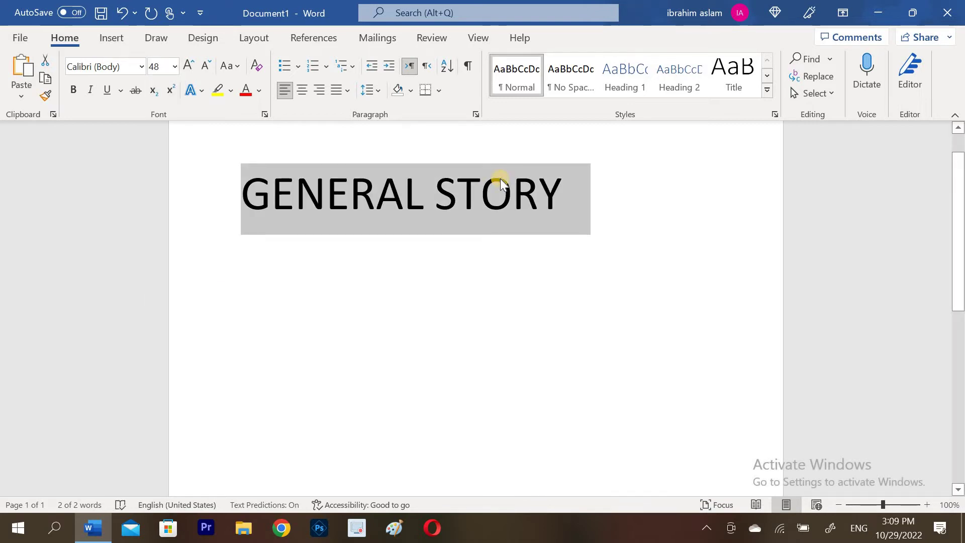
- Select the whole title line and apply the Calibri (Body) font to it
double_click(543, 179)
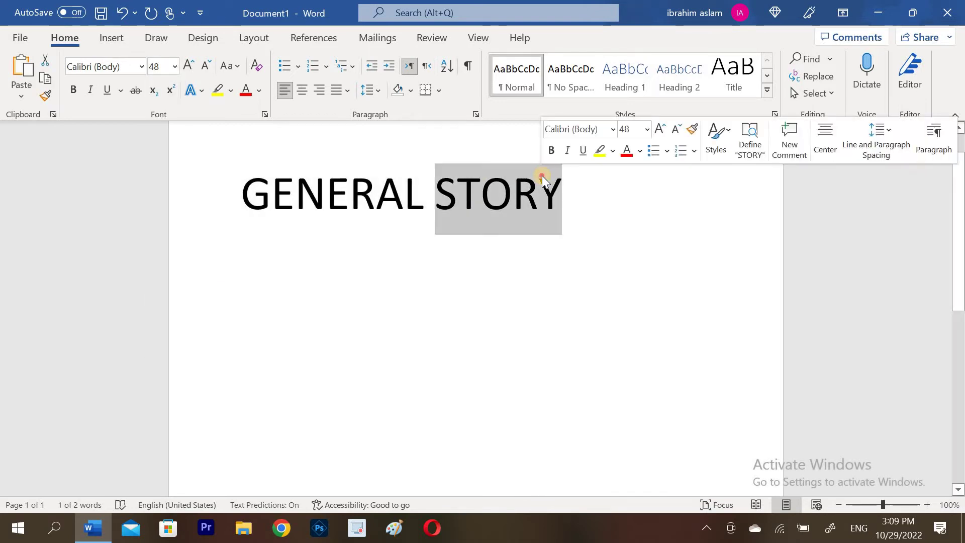
triple_click(539, 177)
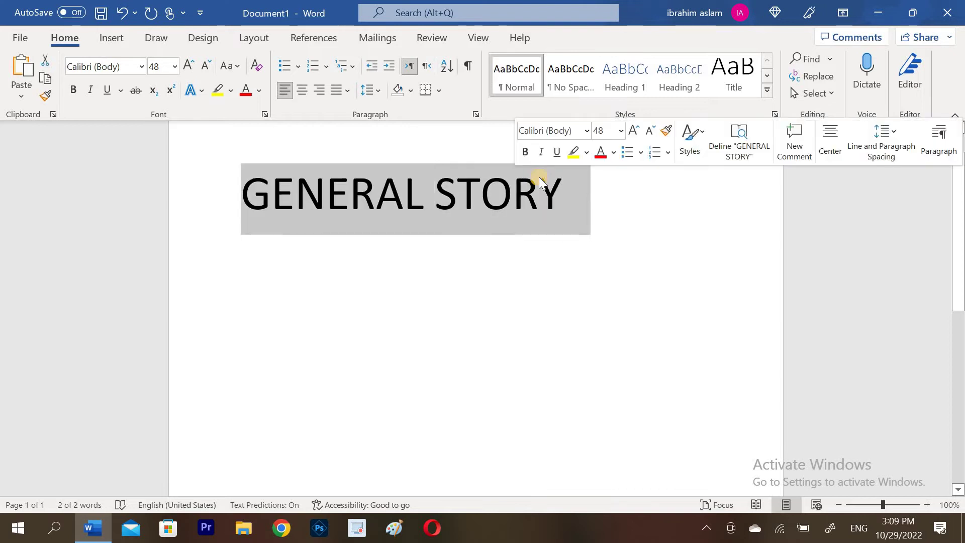
left_click(136, 69)
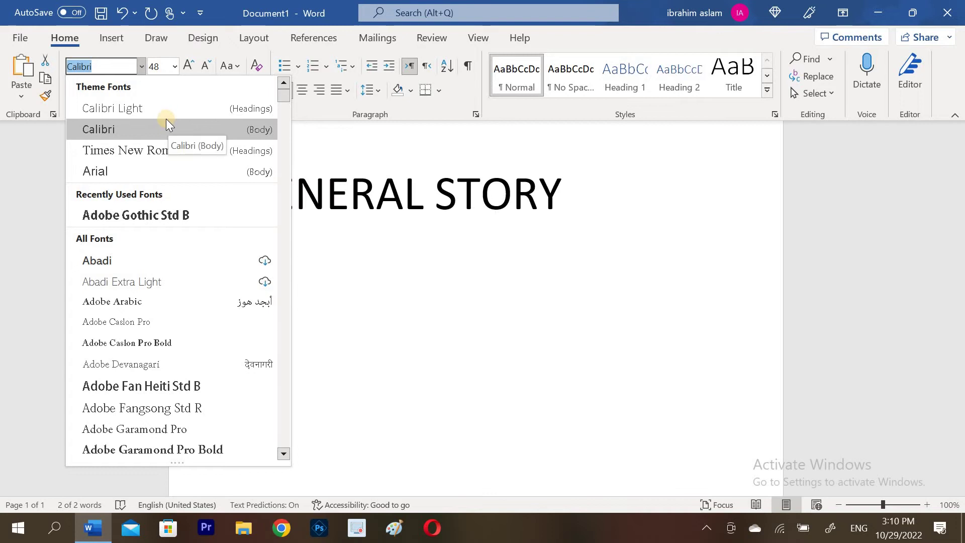
left_click(152, 128)
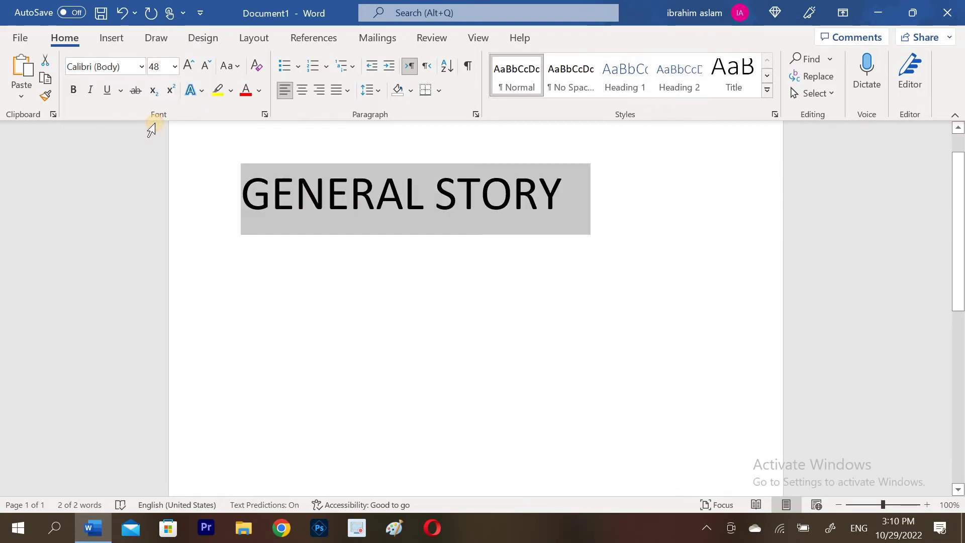
- Set the font size of the selected title to 18
left_click(174, 66)
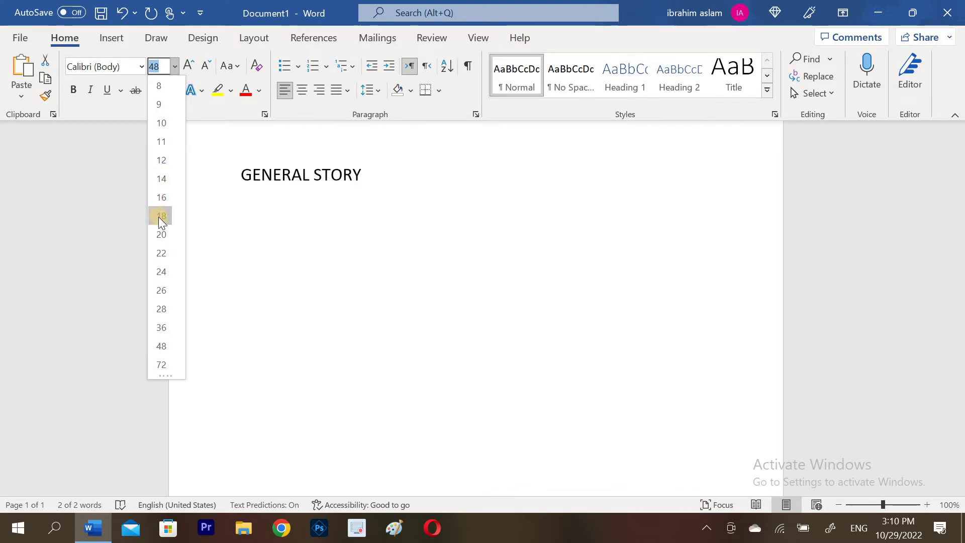
key("Escape")
scroll(401, 388, "up", 3, "ctrl")
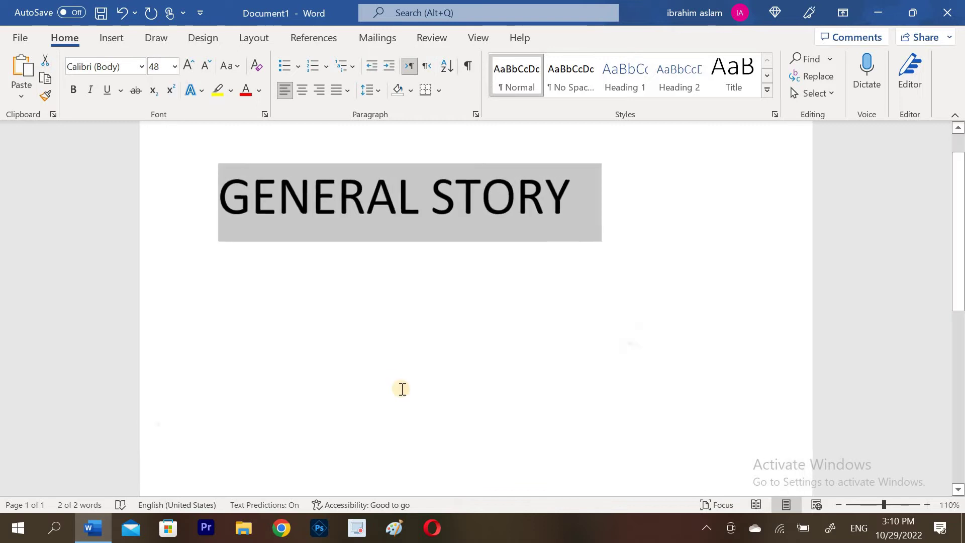
scroll(408, 395, "up", 2, "ctrl")
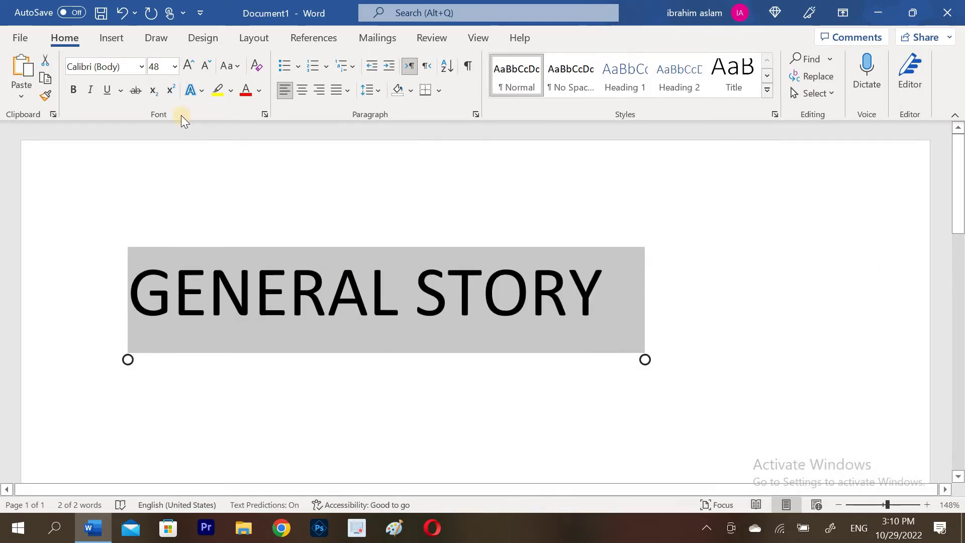
left_click(175, 66)
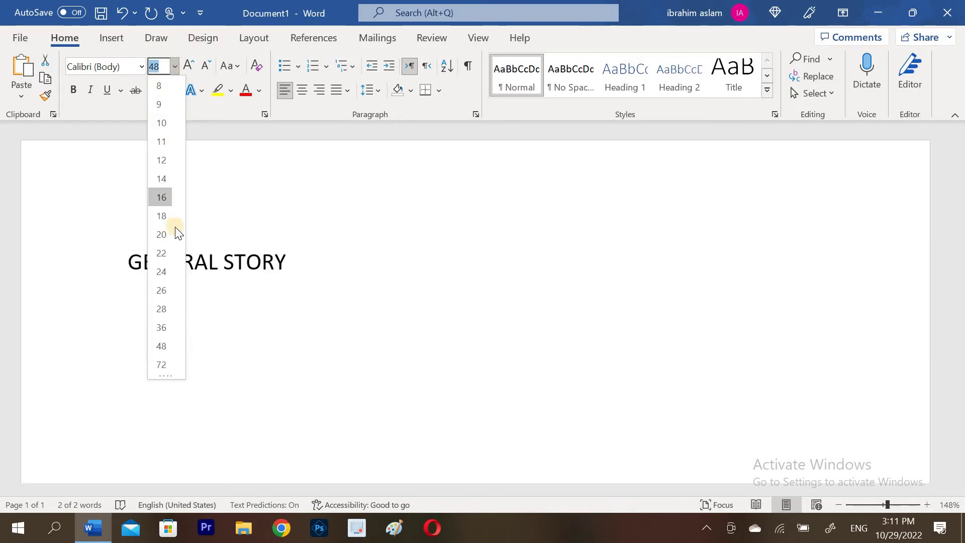
left_click(162, 216)
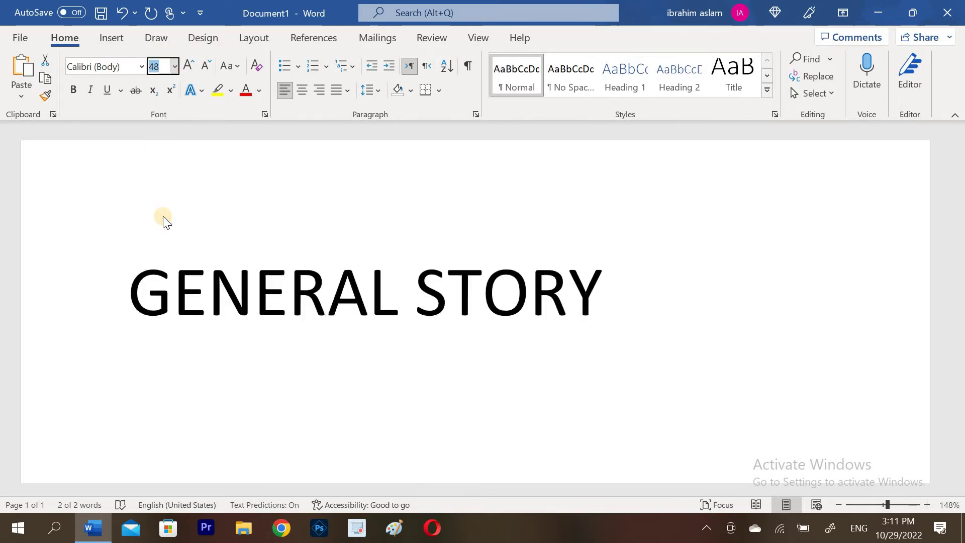
- Choose the Adobe Garamond Pro font at the insertion point after the title
left_click(343, 282)
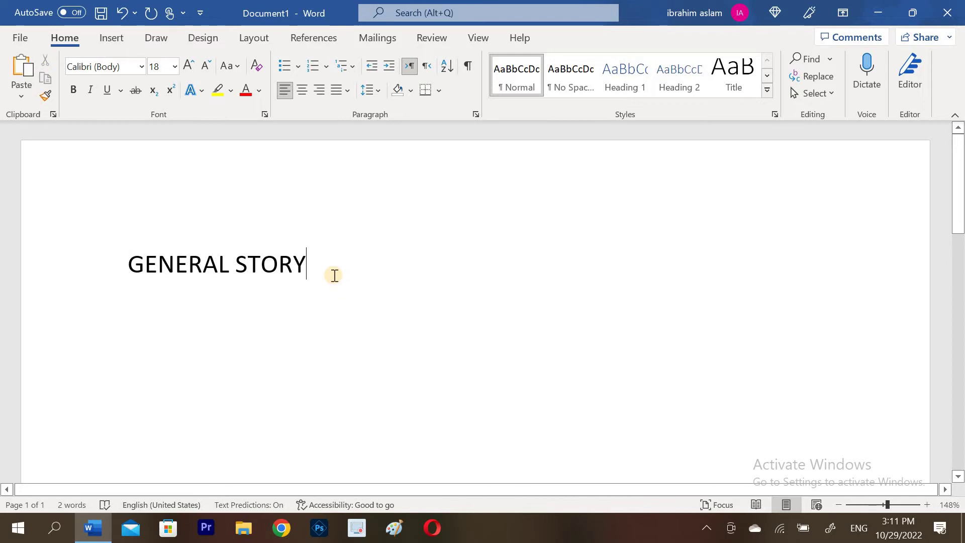
left_click(141, 64)
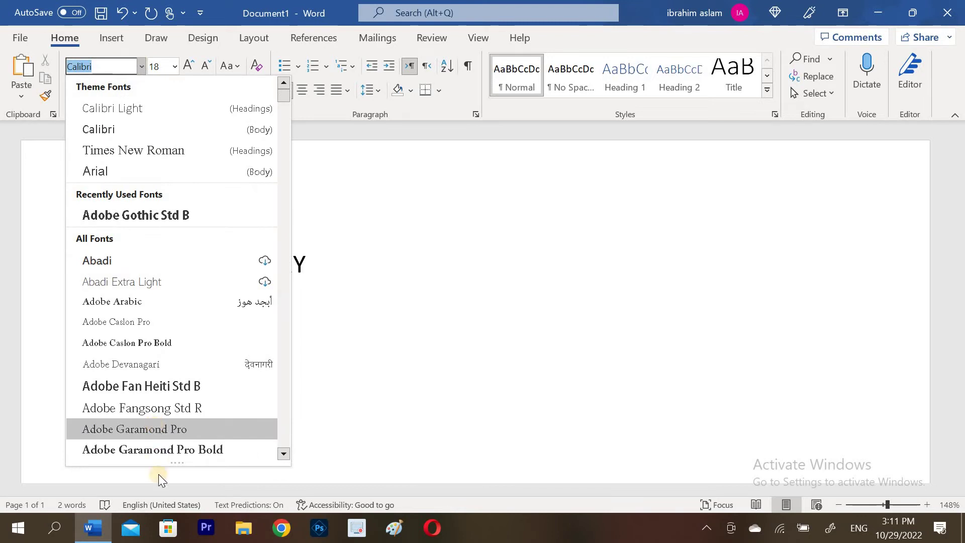
left_click(166, 426)
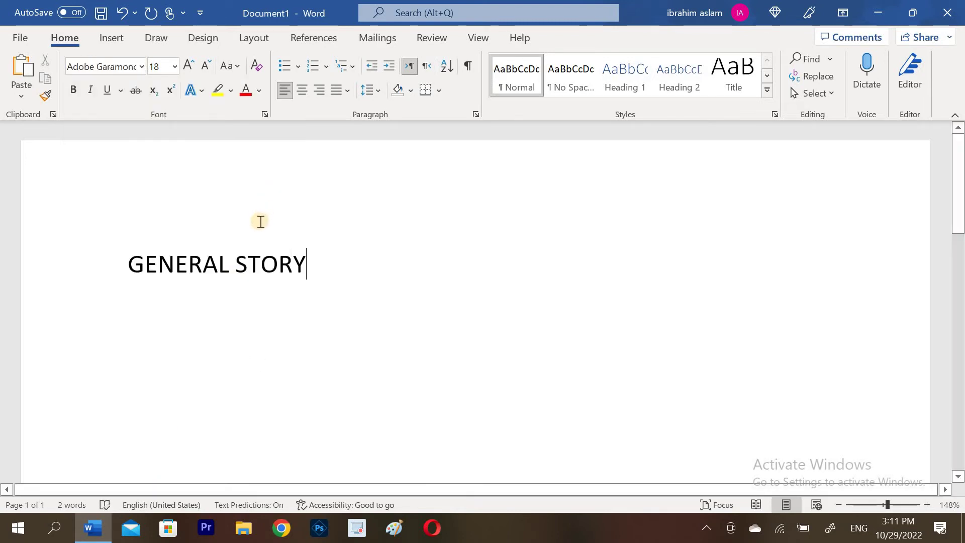
- Select all the document's text and align it to the right margin
key("ctrl+a")
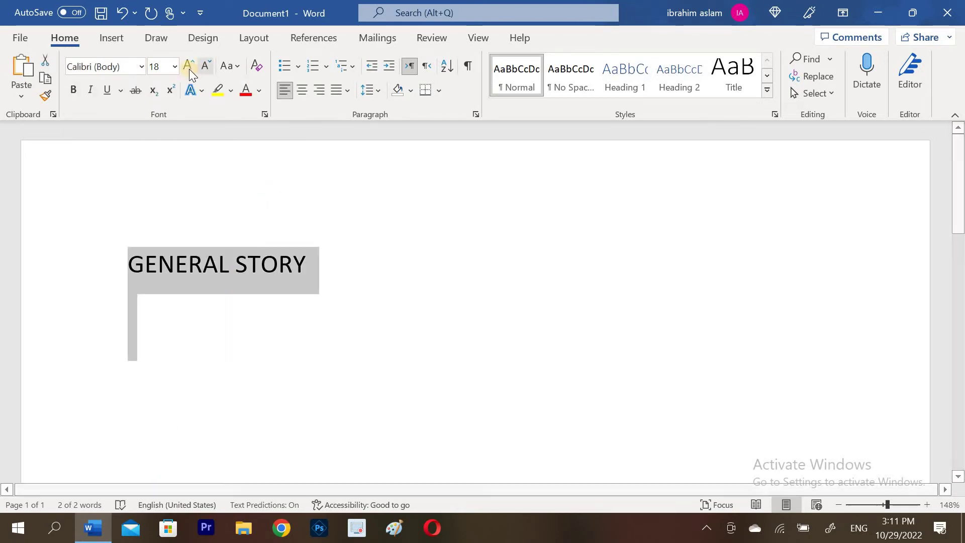
left_click(141, 66)
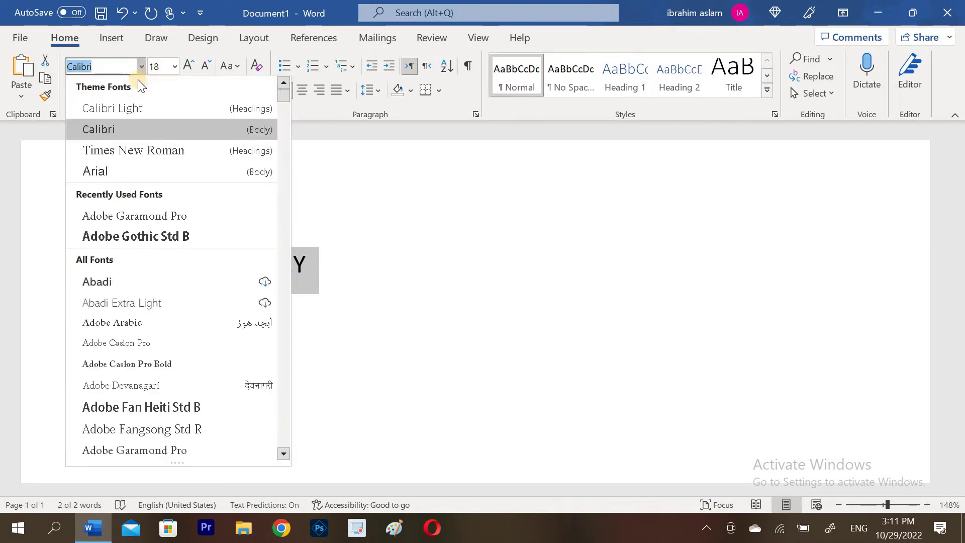
left_click(301, 356)
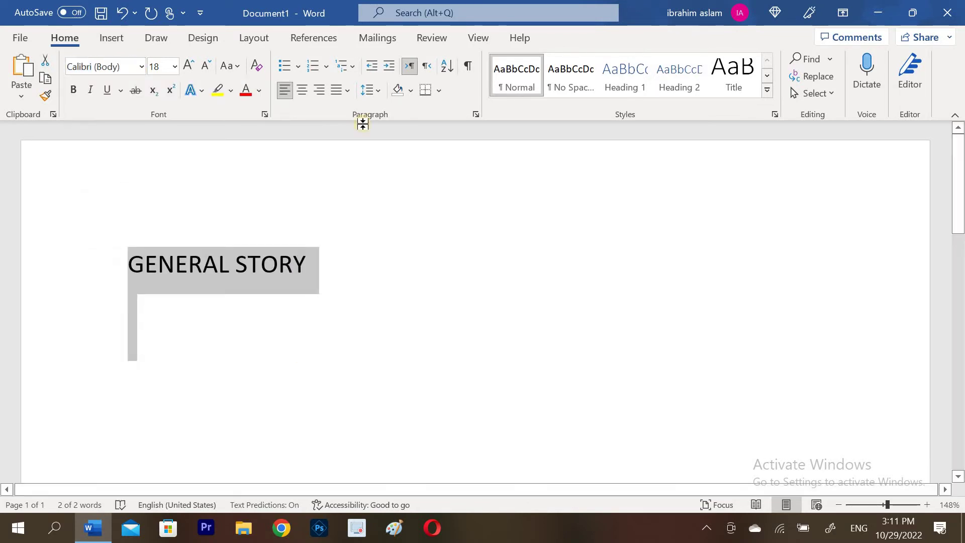
left_click(338, 94)
left_click(318, 91)
left_click(318, 90)
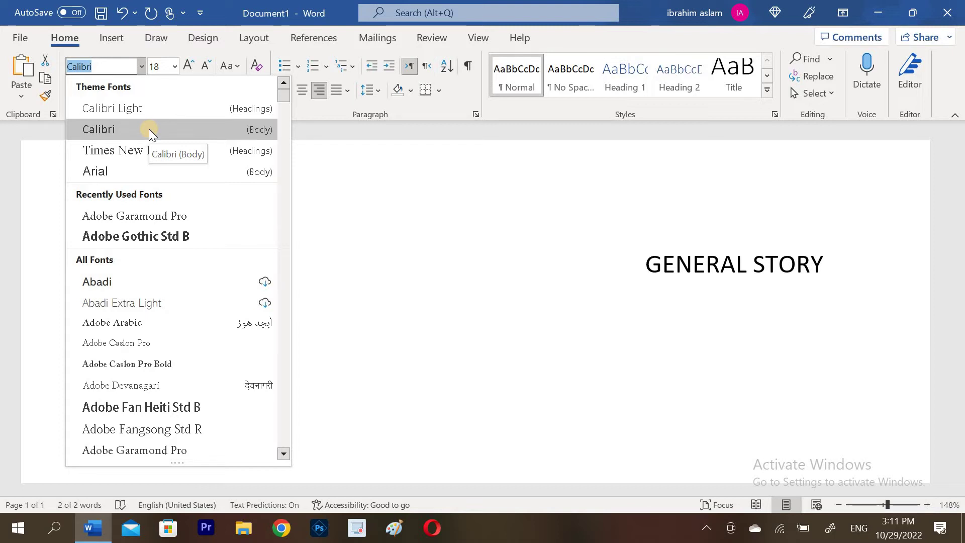
- Make the selected GENERAL STORY title bold and set its font size to 28
left_click(415, 138)
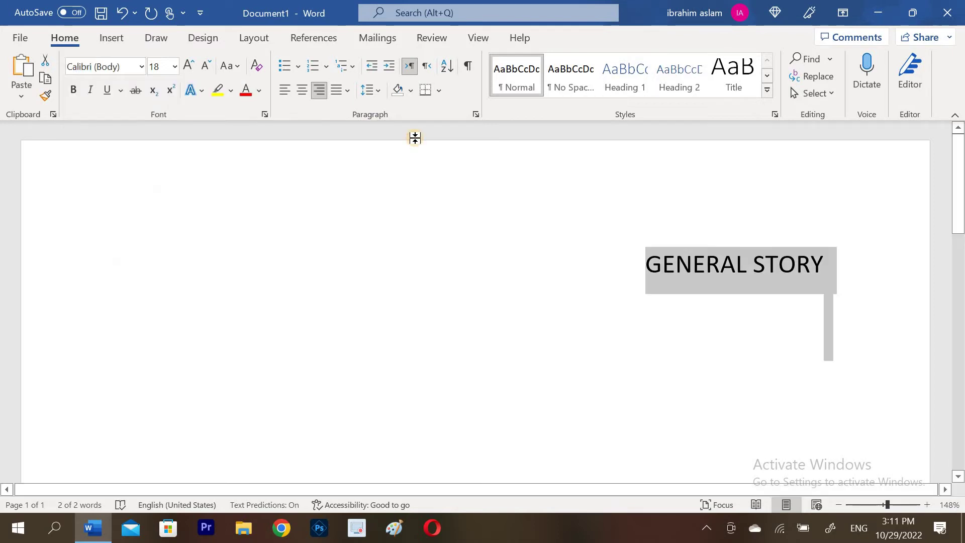
left_click(172, 70)
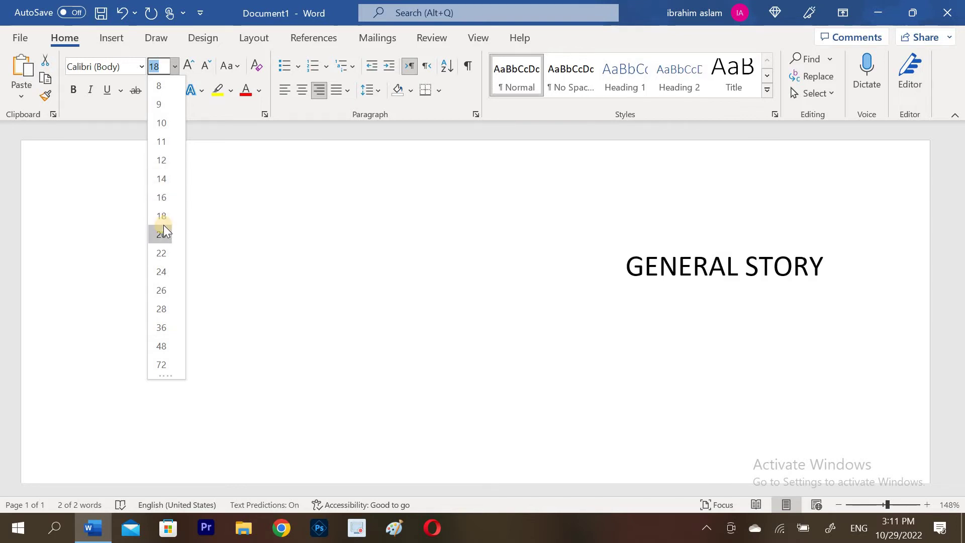
left_click(76, 92)
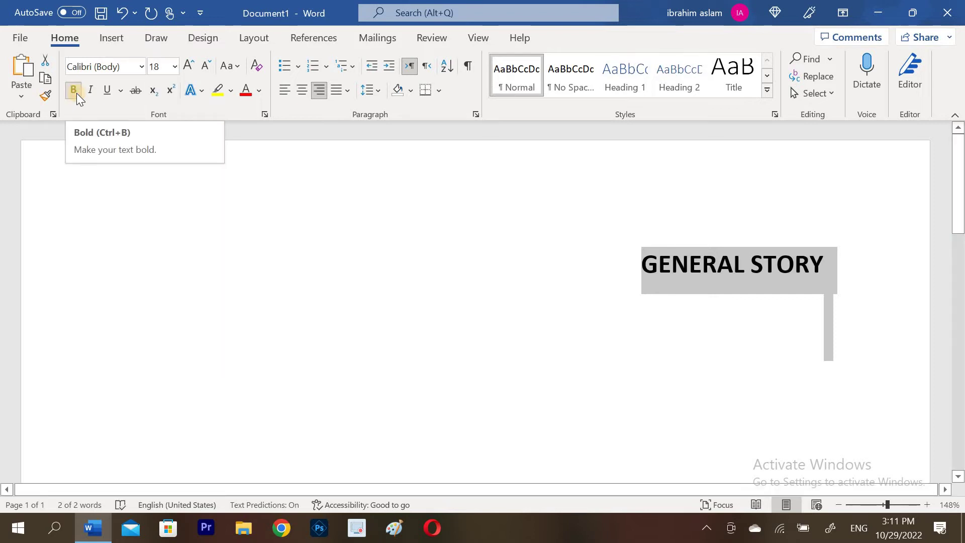
left_click(174, 67)
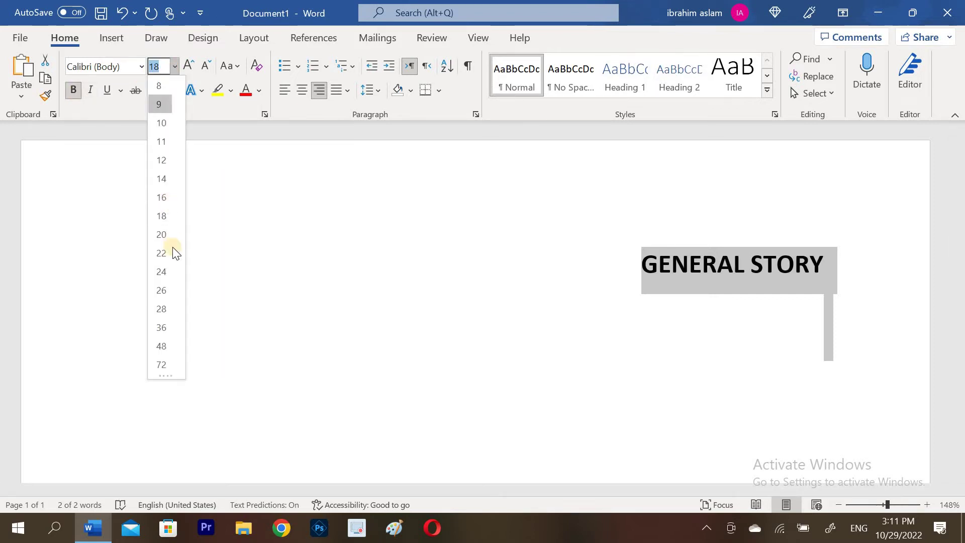
left_click(162, 310)
- Try bold combined with italic on the title and clear both styles again
left_click(74, 90)
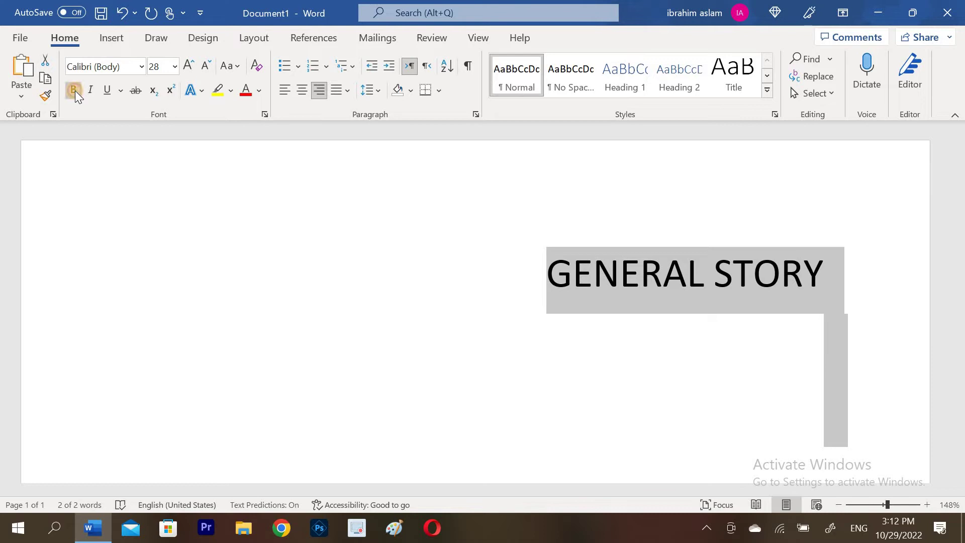
left_click(74, 91)
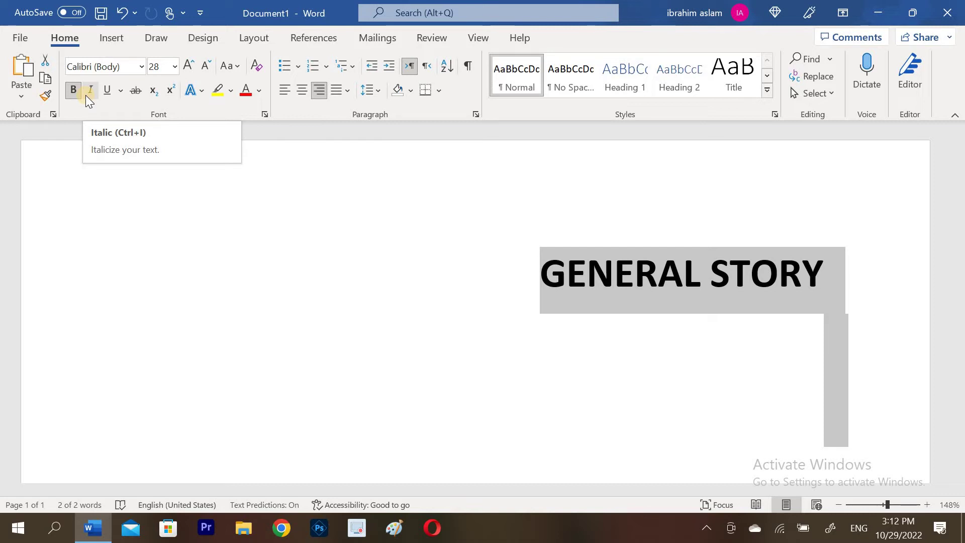
left_click(87, 96)
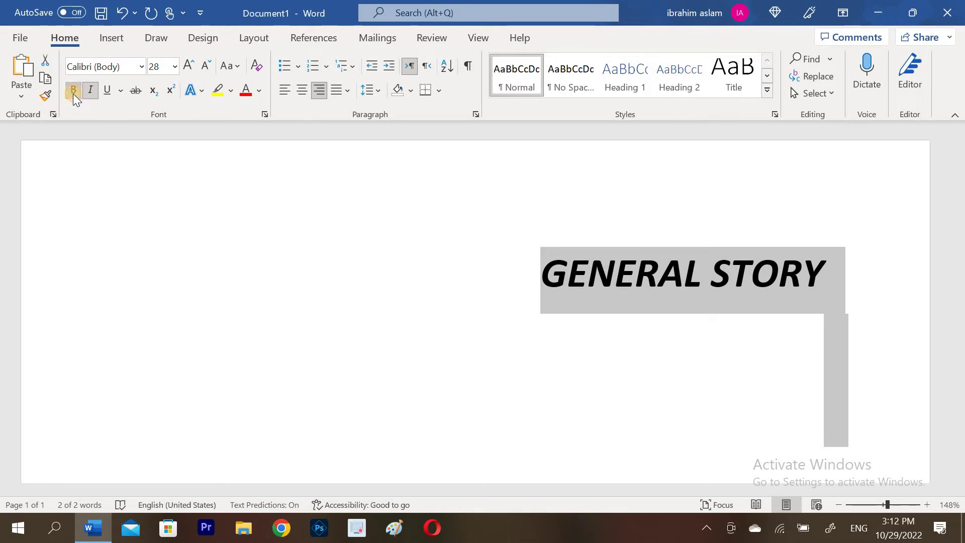
left_click(74, 94)
left_click(89, 93)
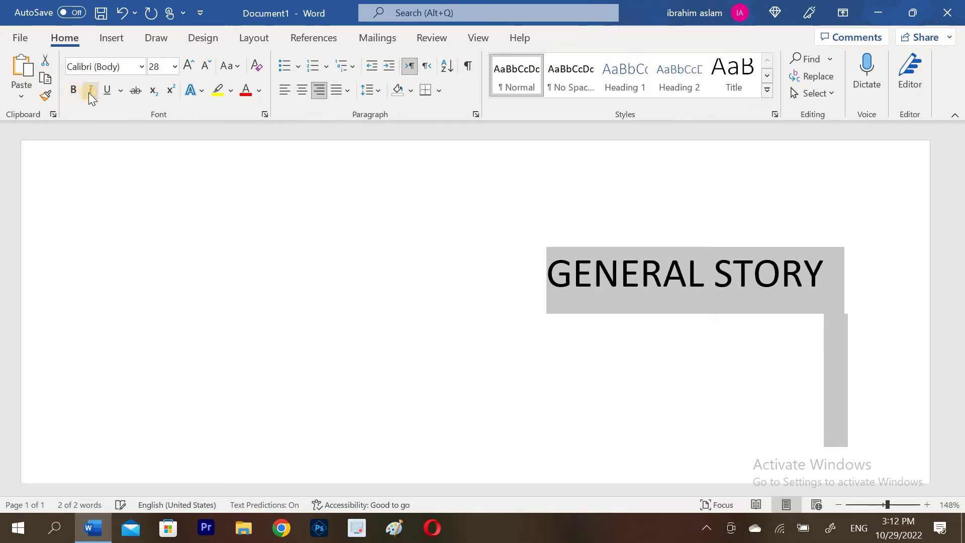
- Toggle italic on and off for the title and leave the text upright
left_click(90, 93)
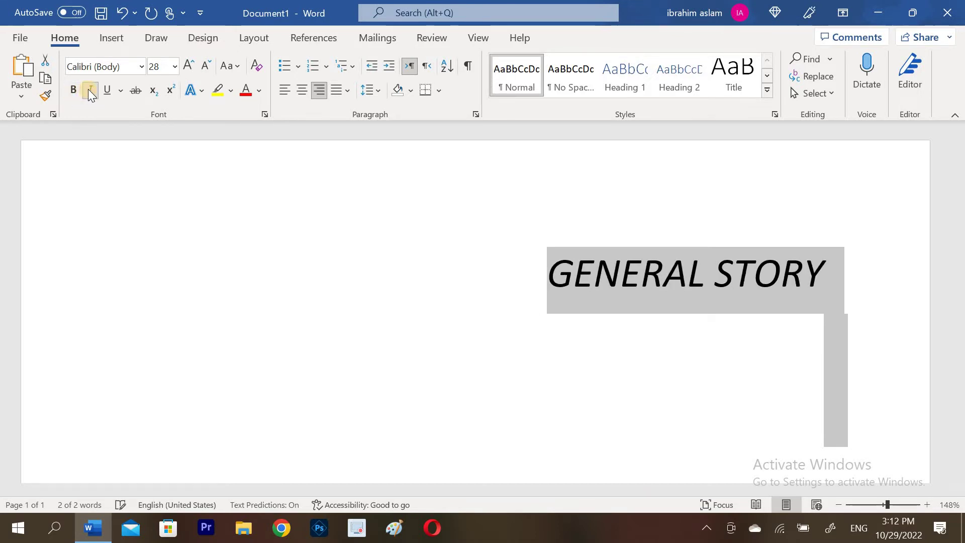
left_click(88, 91)
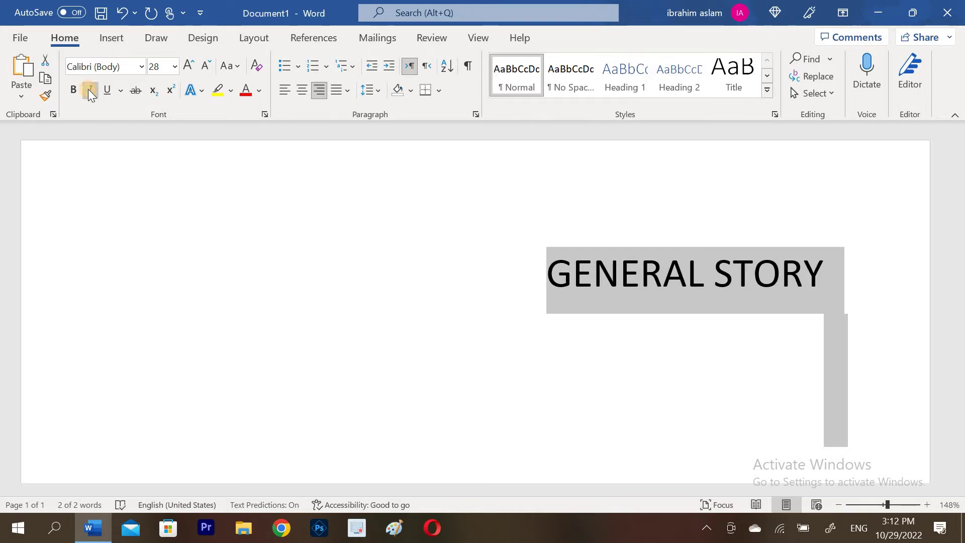
left_click(88, 91)
left_click(89, 89)
scroll(89, 89, "up", 10, "ctrl")
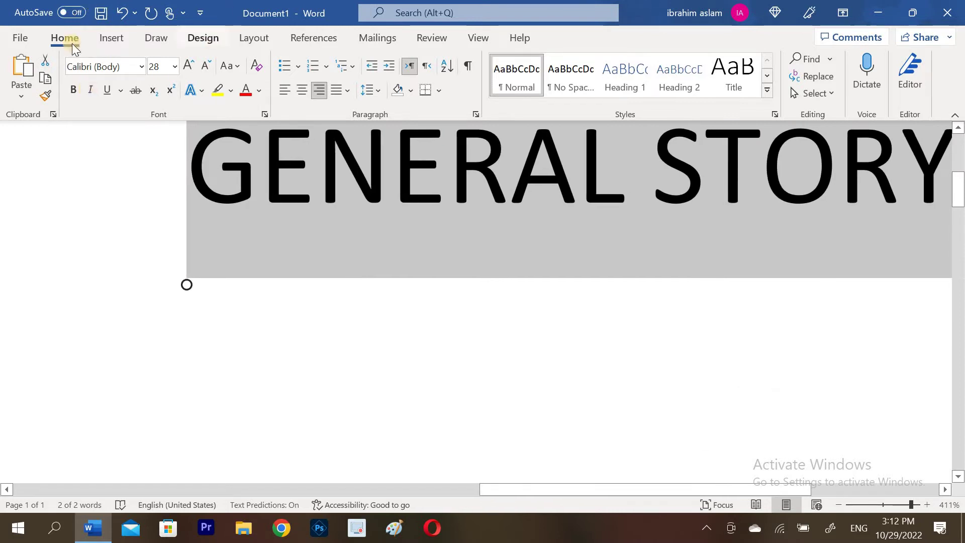
left_click(90, 90)
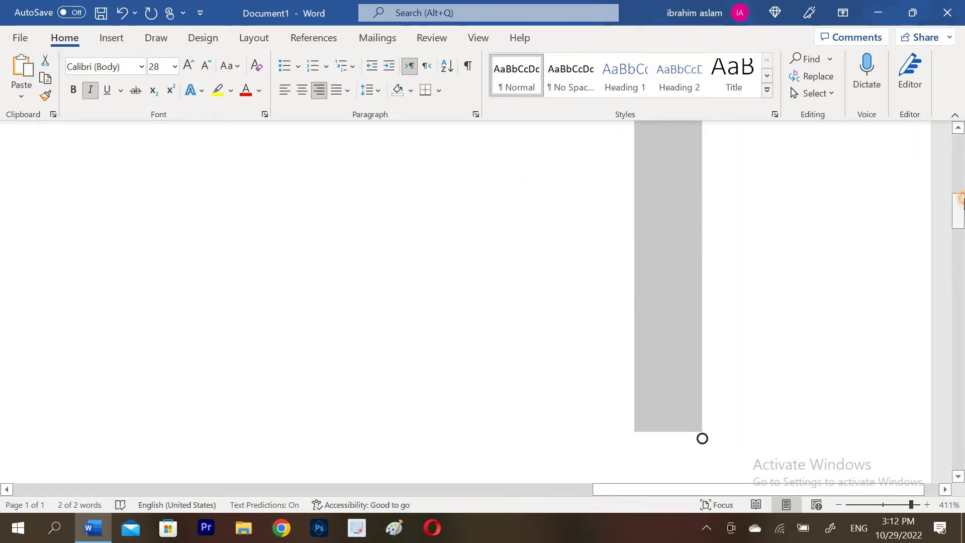
left_click_drag(960, 199, 960, 170)
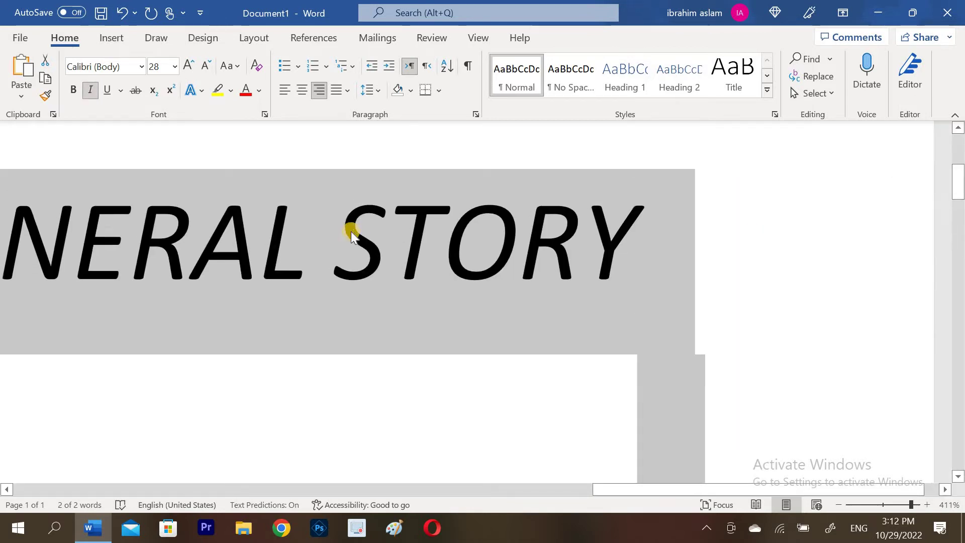
scroll(351, 231, "left", 3)
scroll(351, 231, "down", 5)
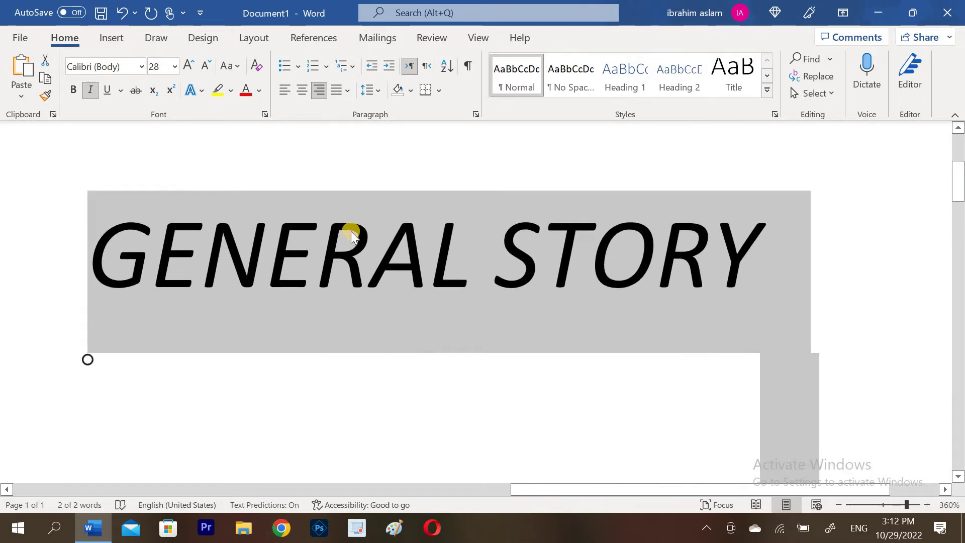
left_click(94, 92)
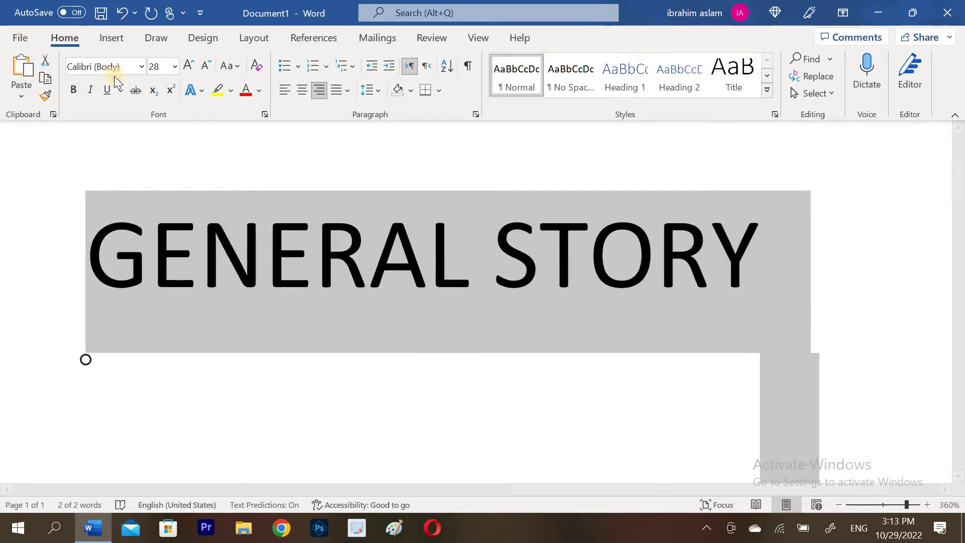
- Underline the whole title and deselect it
left_click(111, 94)
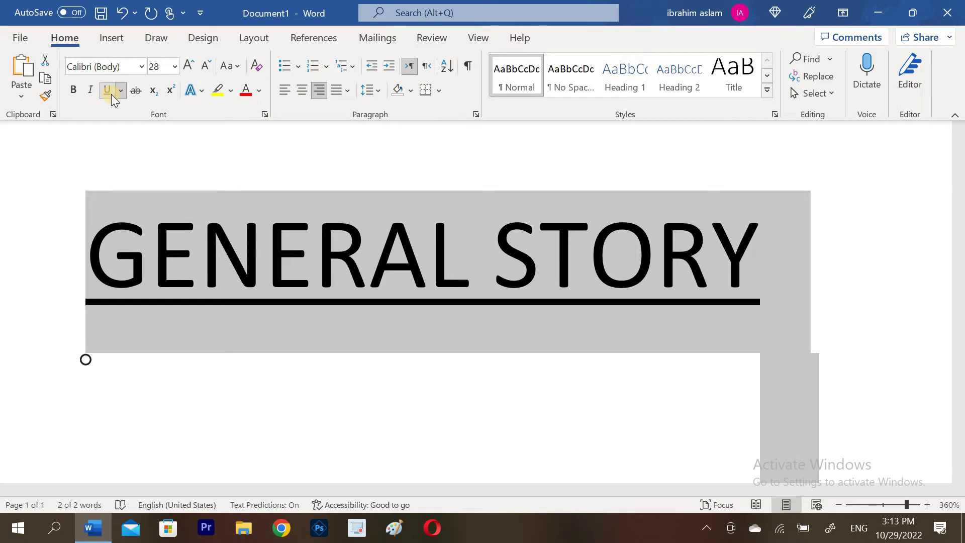
left_click(211, 405)
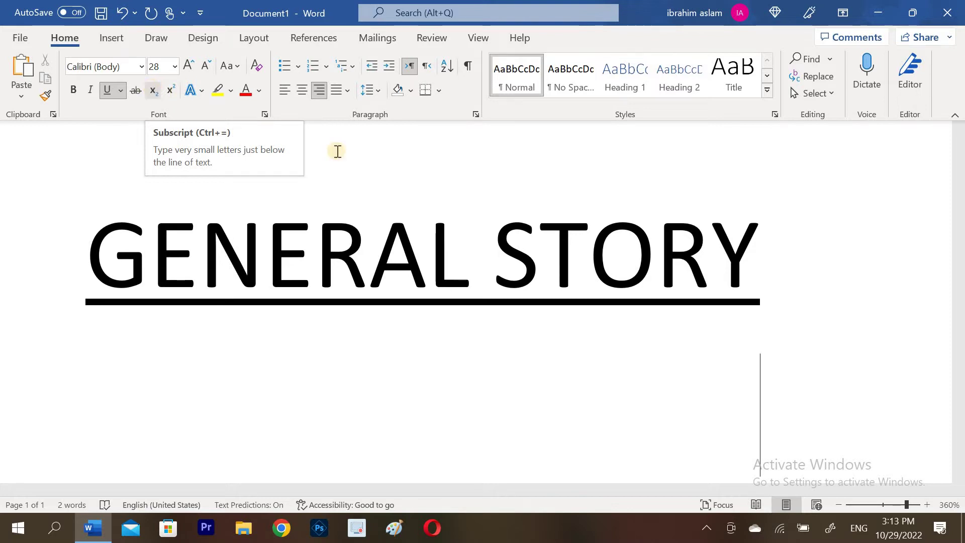
- Select the word STORY in the title and format it as subscript
left_click_drag(515, 212, 534, 247)
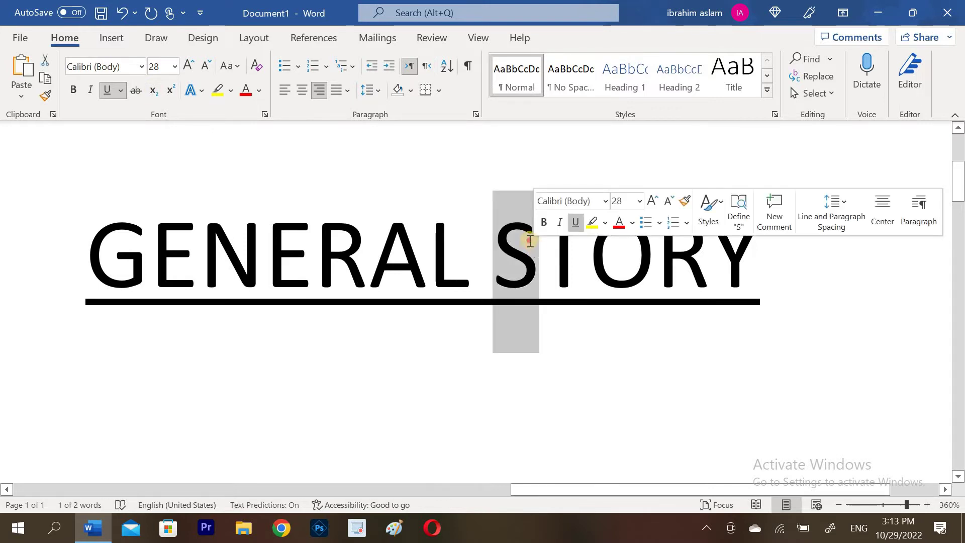
double_click(529, 241)
left_click(529, 240)
double_click(529, 240)
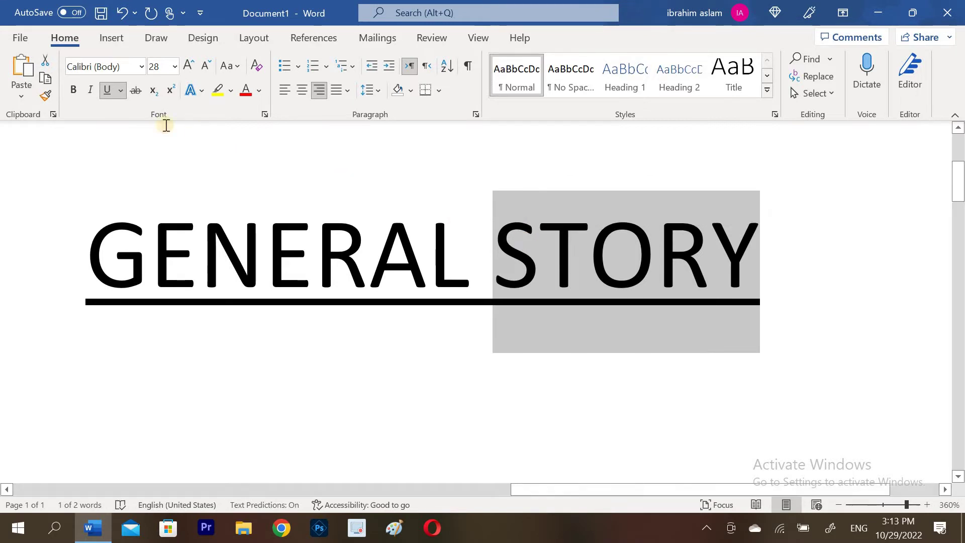
left_click(153, 89)
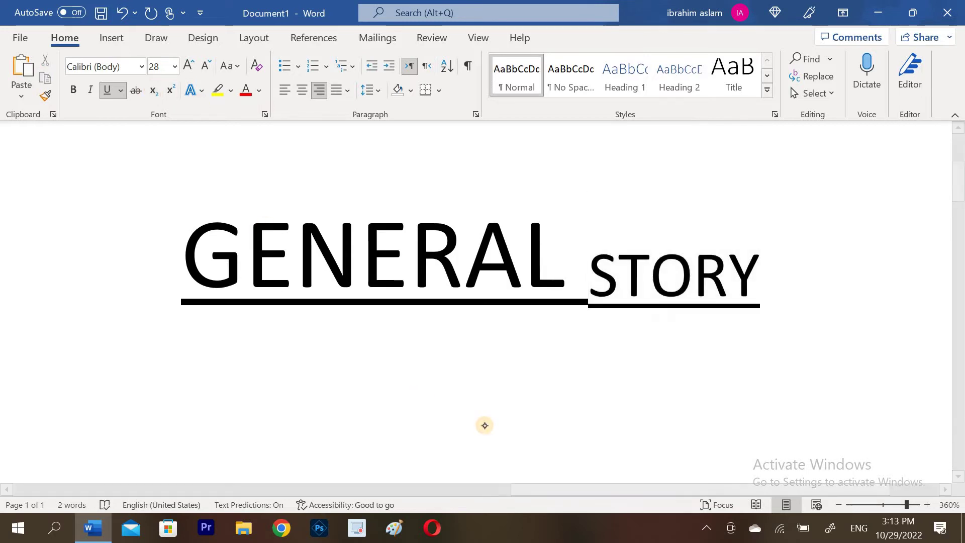
- Circle the word STORY freehand with the pen and change the word to superscript
mouse_move(578, 255)
left_mouse_down()
mouse_move(783, 307)
mouse_move(589, 326)
left_mouse_up()
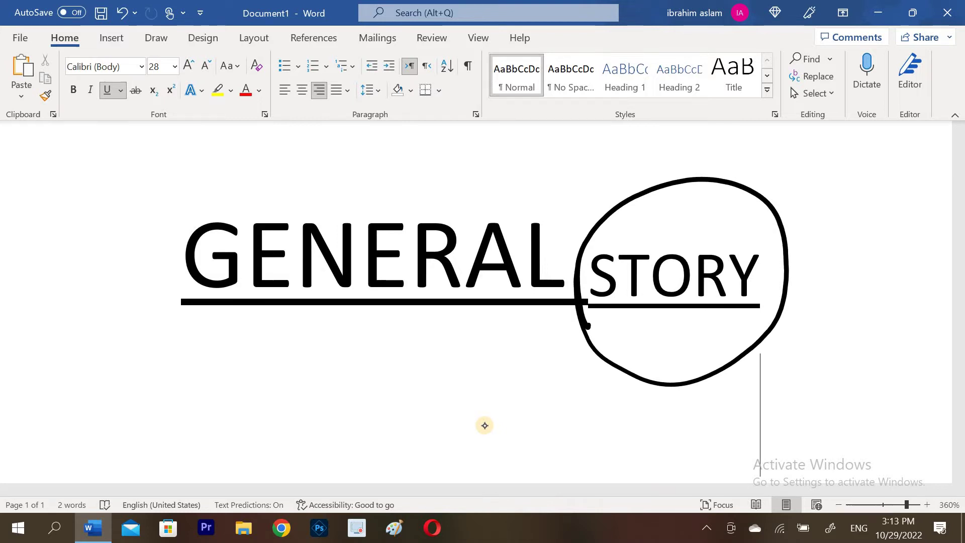
double_click(683, 269)
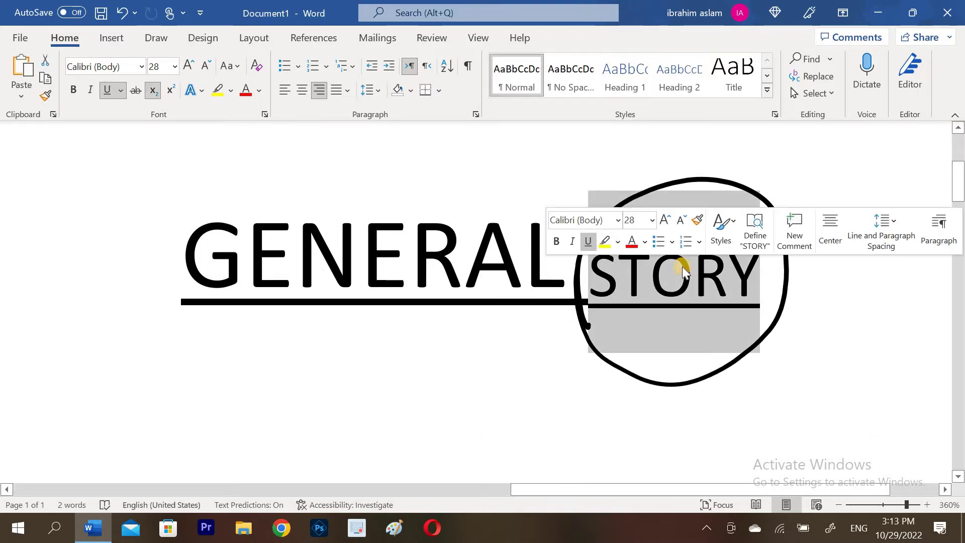
left_click(169, 90)
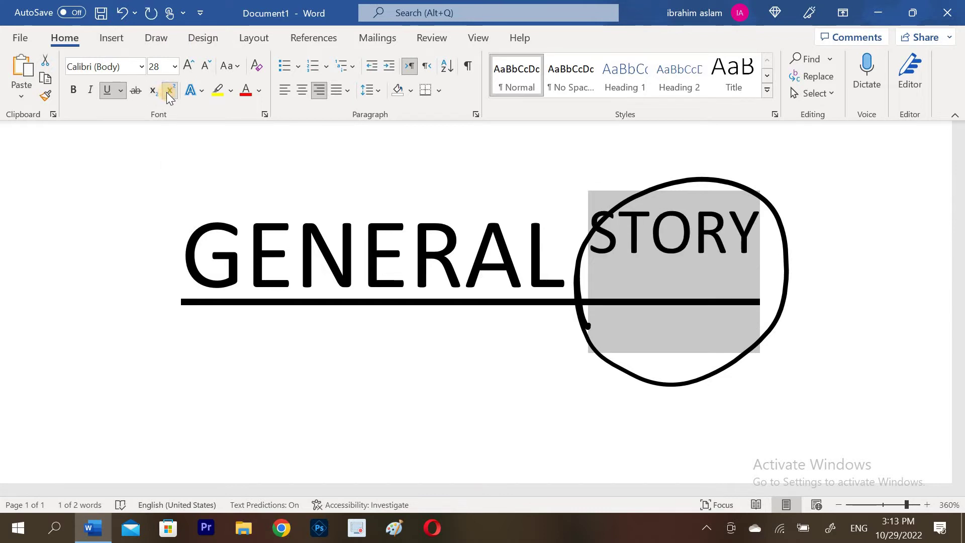
- Handwrite an x with a circled raised 2 below the title and label it "super script"
mouse_move(284, 380)
left_mouse_down()
mouse_move(300, 417)
mouse_move(358, 403)
left_mouse_up()
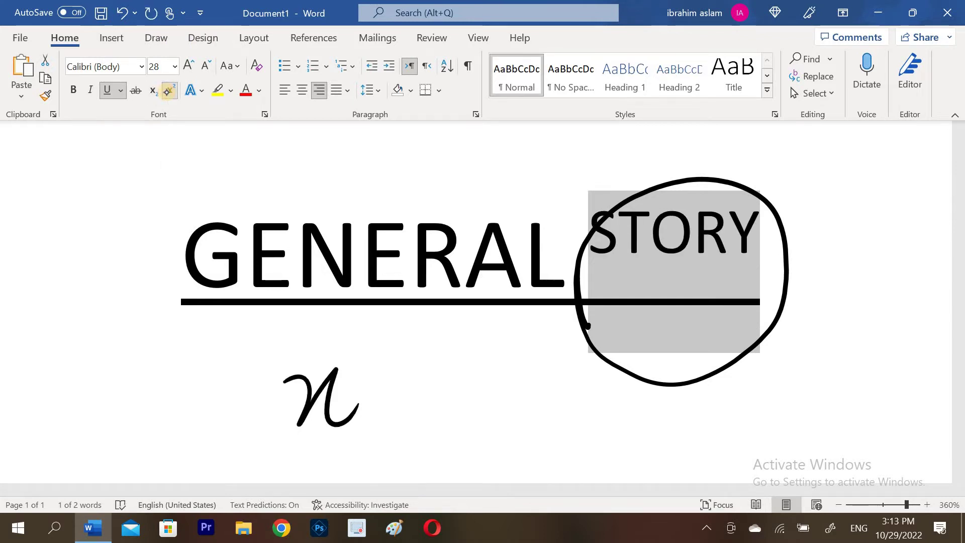
left_click_drag(356, 342, 386, 372)
mouse_move(336, 367)
left_mouse_down()
mouse_move(358, 323)
mouse_move(352, 336)
left_mouse_up()
mouse_move(430, 397)
left_mouse_down()
mouse_move(417, 403)
mouse_move(406, 437)
left_mouse_up()
mouse_move(418, 427)
left_mouse_down()
mouse_move(449, 425)
mouse_move(455, 402)
left_mouse_up()
mouse_move(467, 384)
left_mouse_down()
mouse_move(456, 453)
mouse_move(460, 441)
left_mouse_up()
mouse_move(476, 420)
left_mouse_down()
mouse_move(487, 405)
mouse_move(503, 407)
left_mouse_up()
mouse_move(501, 418)
left_mouse_down()
mouse_move(515, 402)
mouse_move(535, 438)
mouse_move(568, 410)
left_mouse_up()
mouse_move(573, 430)
left_mouse_down()
mouse_move(590, 410)
mouse_move(587, 435)
mouse_move(601, 458)
left_mouse_up()
left_click_drag(601, 423, 624, 427)
left_click_drag(634, 388, 631, 437)
left_click_drag(618, 402, 648, 395)
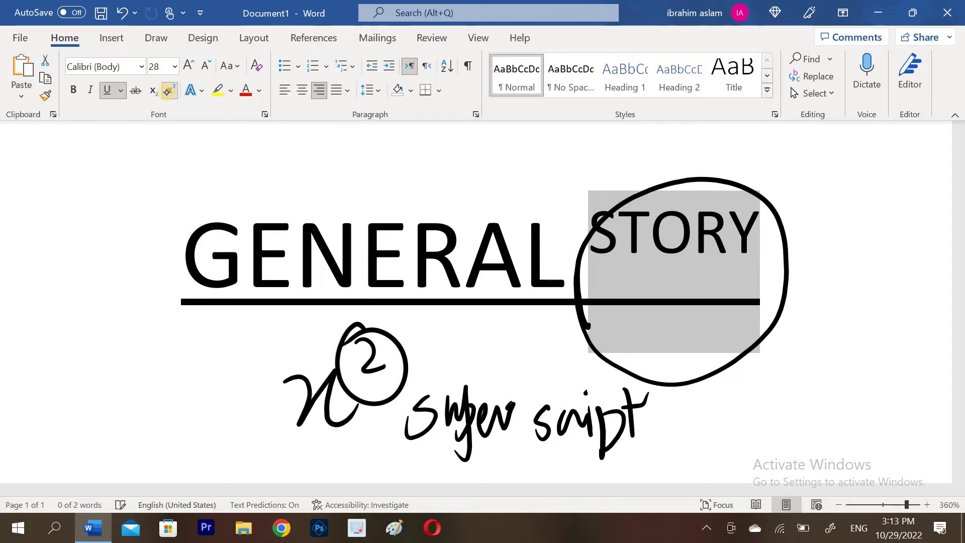
- Handwrite an x with a circled lowered 2 under the superscript example and label it "sub"
scroll(483, 302, "down", 5)
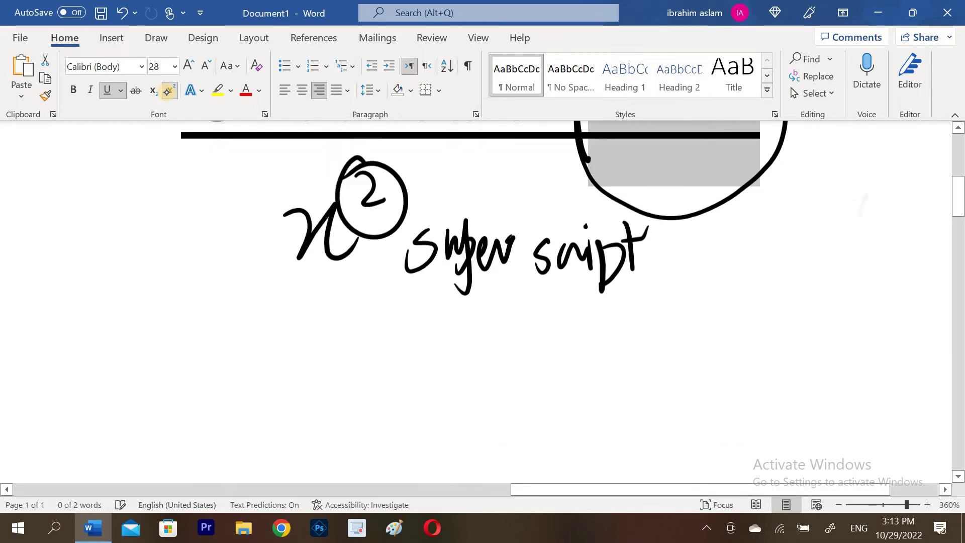
scroll(482, 262, "up", 4)
left_click_drag(333, 463, 370, 416)
left_click_drag(304, 430, 334, 426)
mouse_move(370, 417)
left_mouse_down()
mouse_move(386, 458)
mouse_move(426, 466)
left_mouse_up()
left_click_drag(418, 431, 402, 438)
left_click_drag(514, 443, 505, 483)
mouse_move(535, 446)
left_mouse_down()
mouse_move(555, 445)
mouse_move(562, 465)
left_mouse_up()
left_click_drag(566, 428, 574, 482)
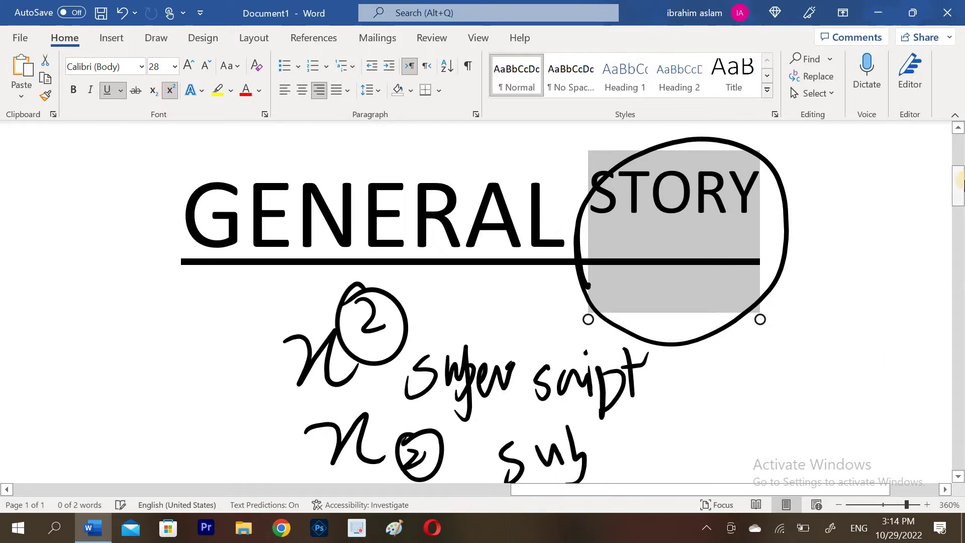
mouse_move(961, 181)
left_mouse_down()
mouse_move(960, 167)
mouse_move(960, 199)
mouse_move(960, 189)
left_mouse_up()
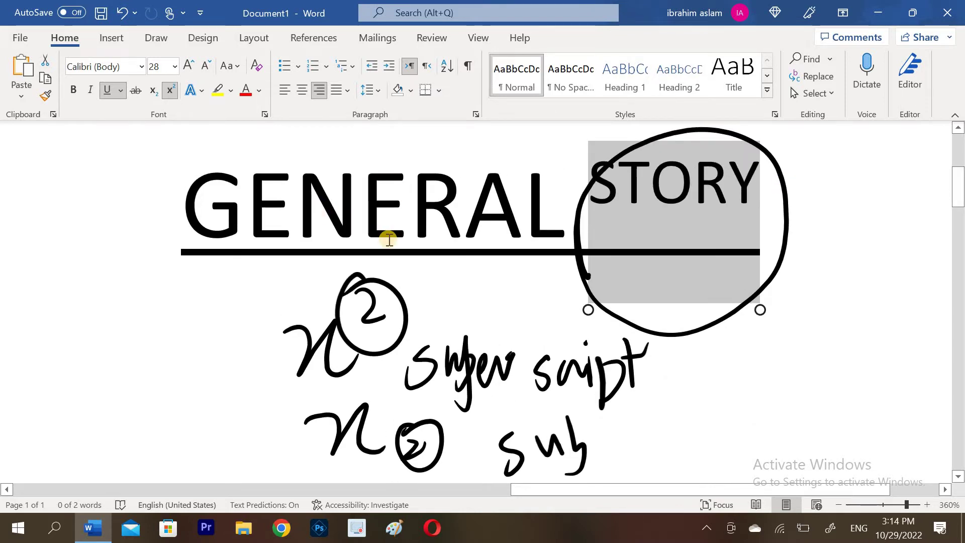
key("ctrl+z")
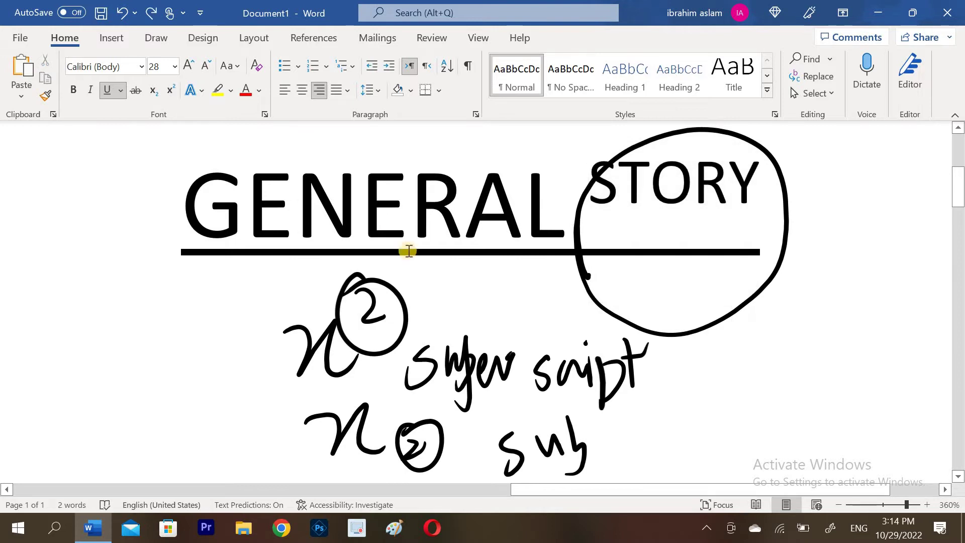
- Select the word GENERAL, increase its font size to 48 and decrease it back to 28
double_click(356, 200)
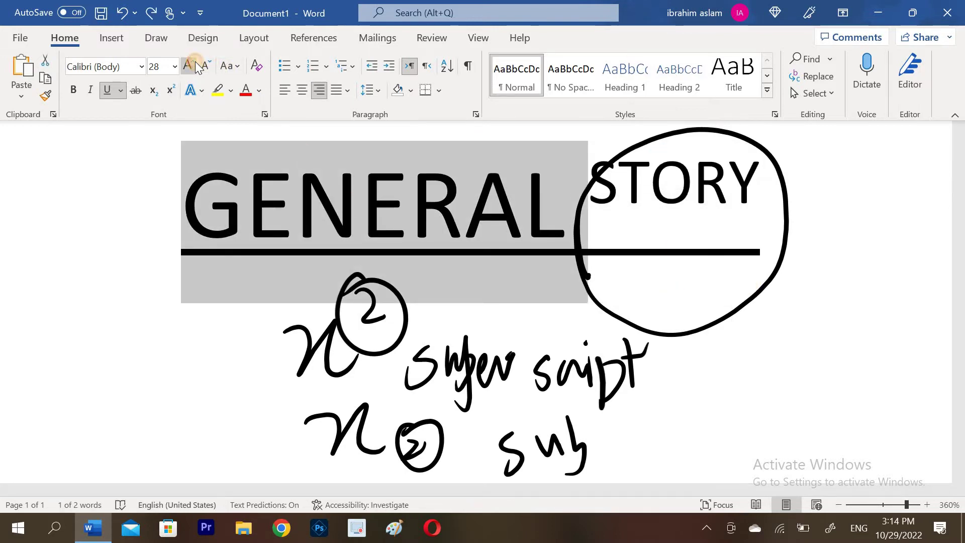
left_click(195, 65)
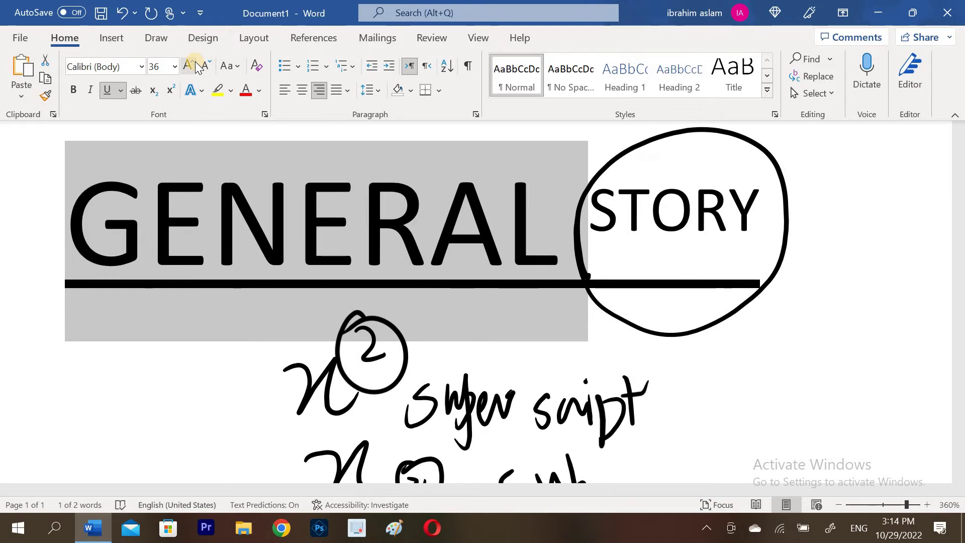
left_click(195, 65)
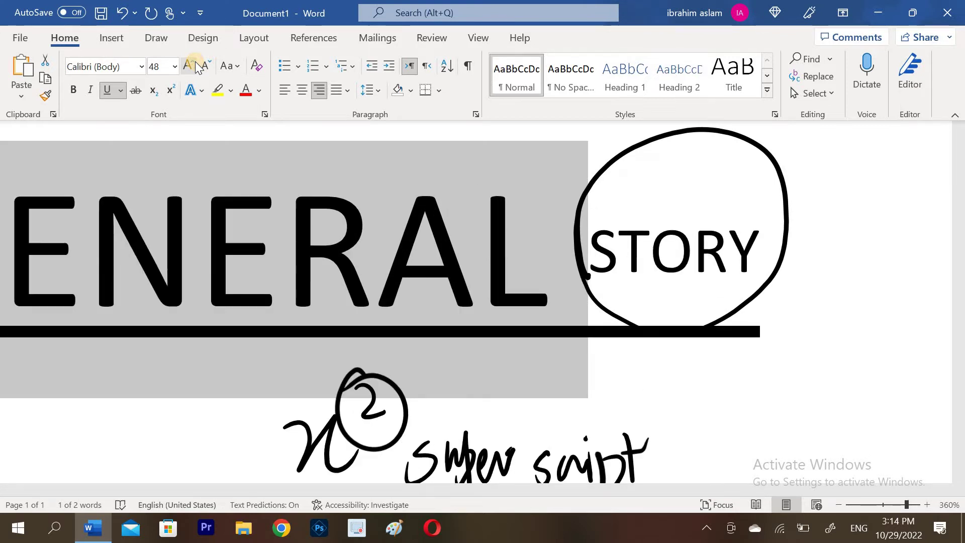
left_click(205, 66)
left_click(204, 66)
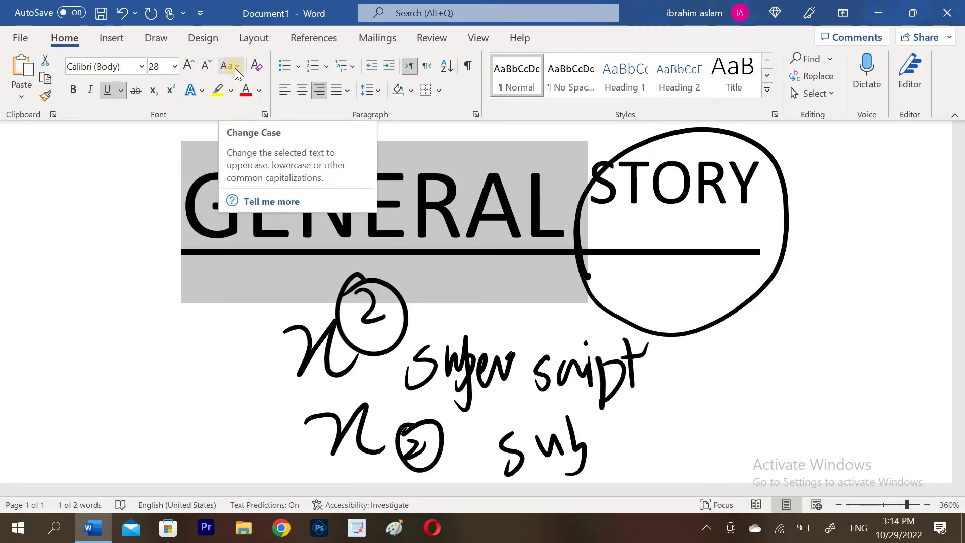
- Change the case of the selected word GENERAL to Capitalize Each Word
left_click(235, 71)
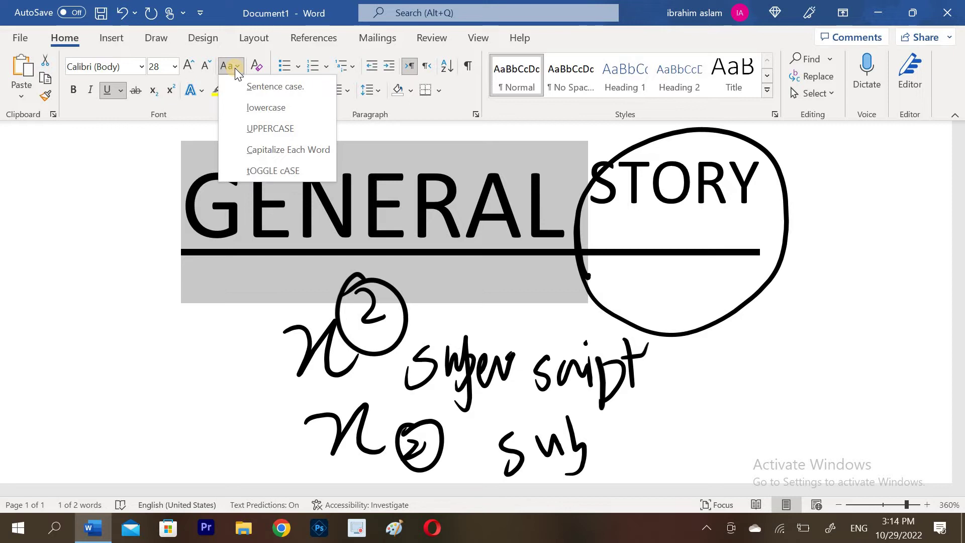
left_click(265, 148)
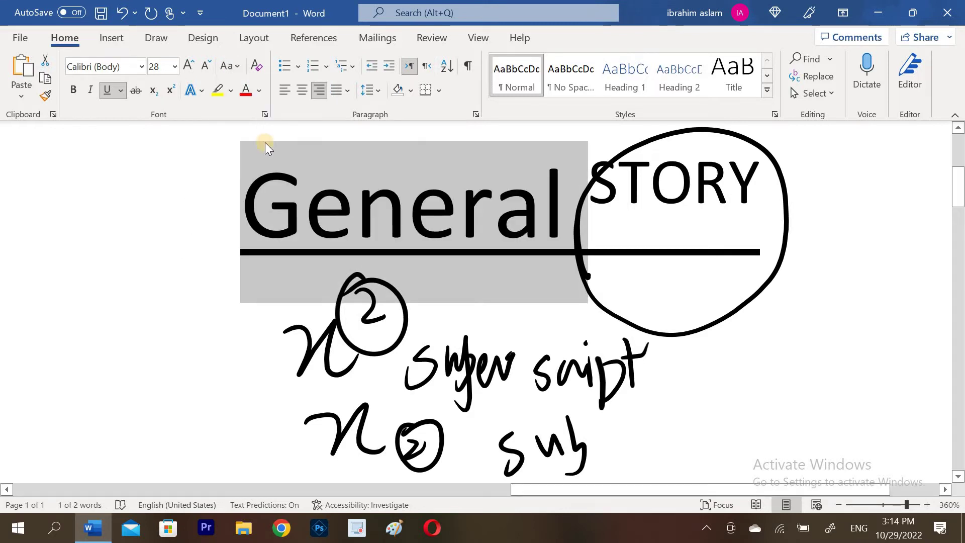
- Circle the letter G of General in ink, undo the circle and reselect the word
mouse_move(211, 221)
left_mouse_down()
mouse_move(291, 274)
mouse_move(203, 277)
left_mouse_up()
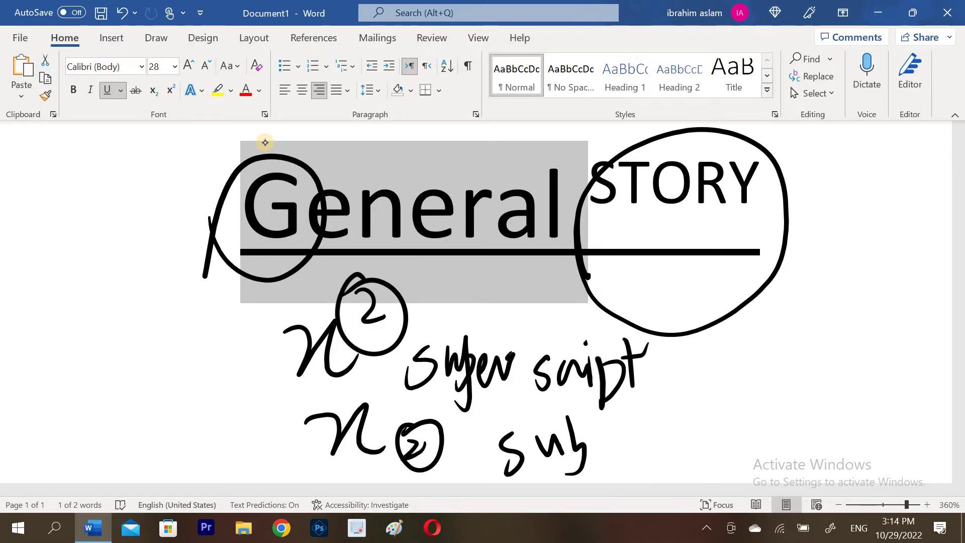
left_click(265, 143)
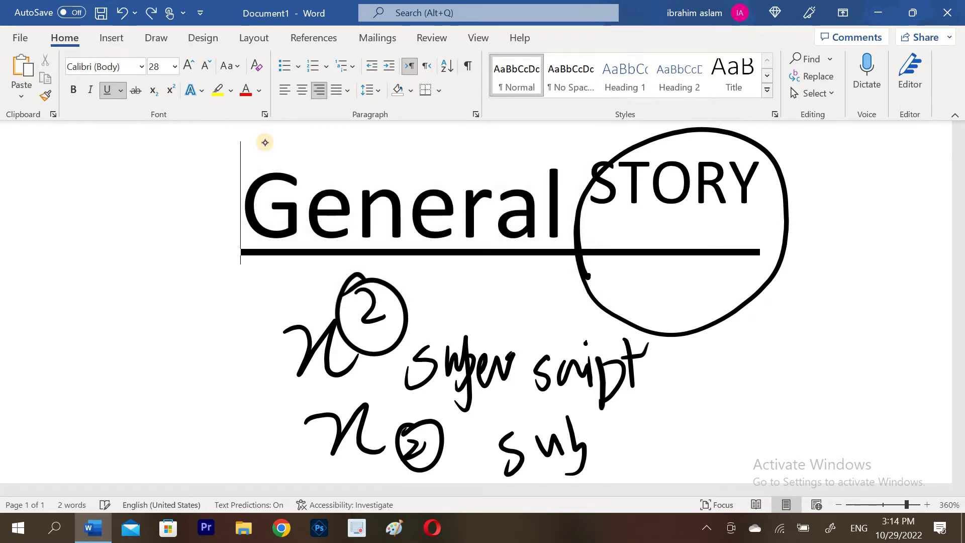
left_click(241, 66)
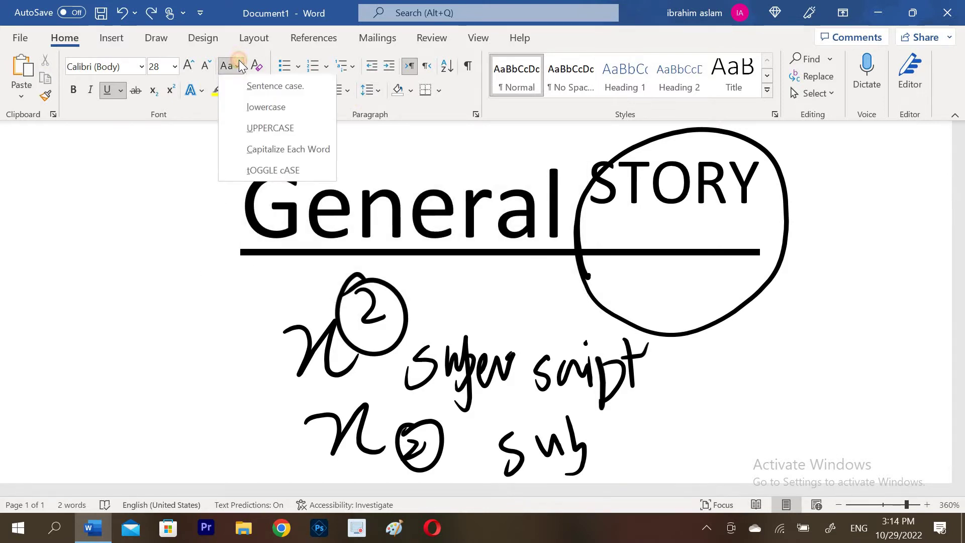
left_click(412, 187)
triple_click(412, 187)
double_click(412, 186)
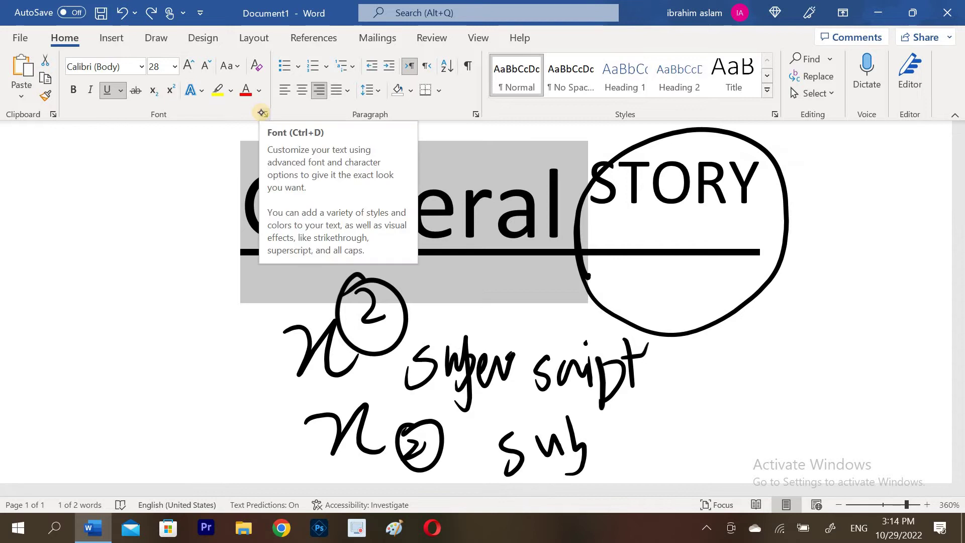
- Handwrite a circled letter A with several scribbled text lines beside it in the blank area before the title
left_click_drag(35, 344, 85, 358)
mouse_move(29, 386)
left_mouse_down()
mouse_move(186, 371)
mouse_move(50, 427)
mouse_move(168, 397)
left_mouse_up()
mouse_move(55, 268)
left_mouse_down()
mouse_move(46, 334)
mouse_move(89, 330)
mouse_move(106, 302)
mouse_move(112, 320)
mouse_move(190, 306)
left_mouse_up()
mouse_move(190, 308)
left_mouse_down()
mouse_move(56, 361)
mouse_move(191, 352)
left_mouse_up()
key("Left")
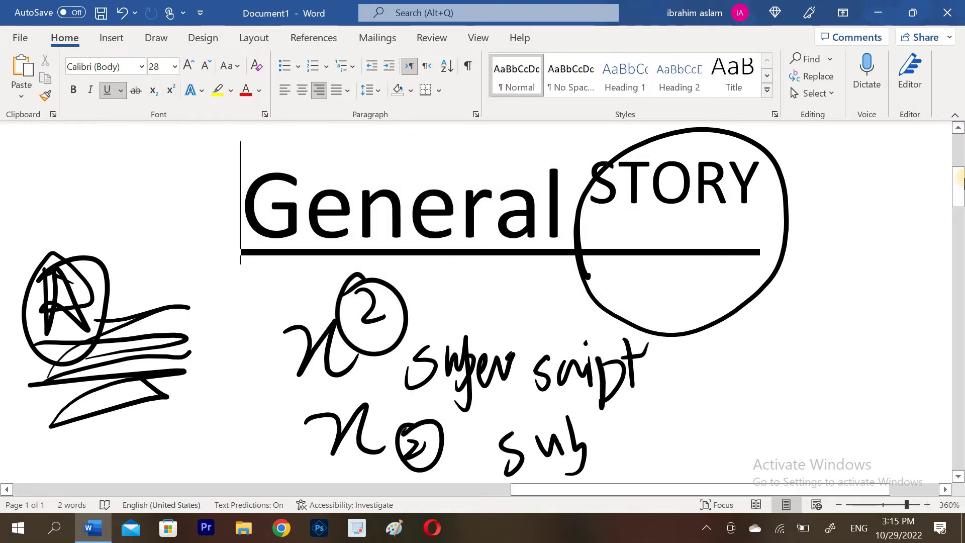
- Add the text HOW TO USE MICROSOFT OFFICE on a new line below the handwritten superscript and subscript notes
mouse_move(959, 187)
left_mouse_down()
mouse_move(960, 231)
mouse_move(960, 217)
left_mouse_up()
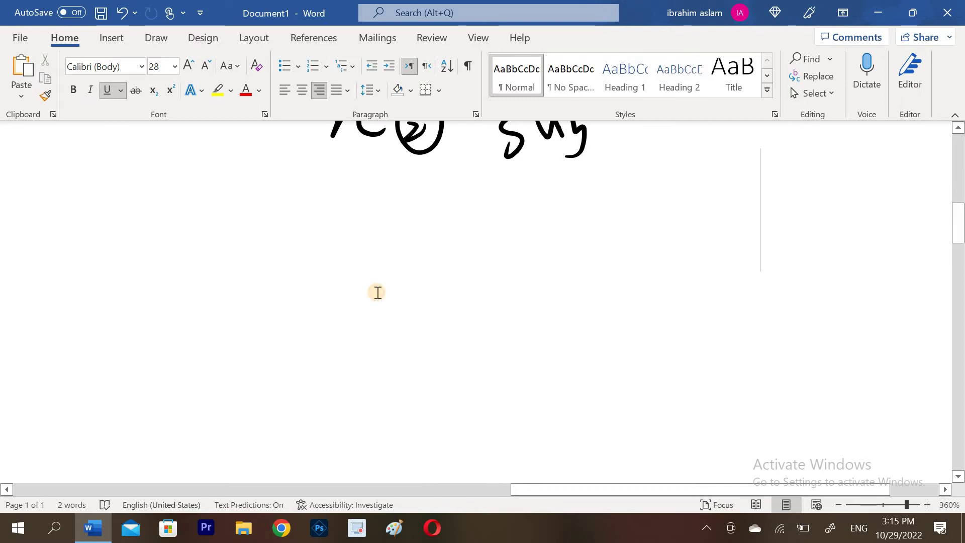
key("Return")
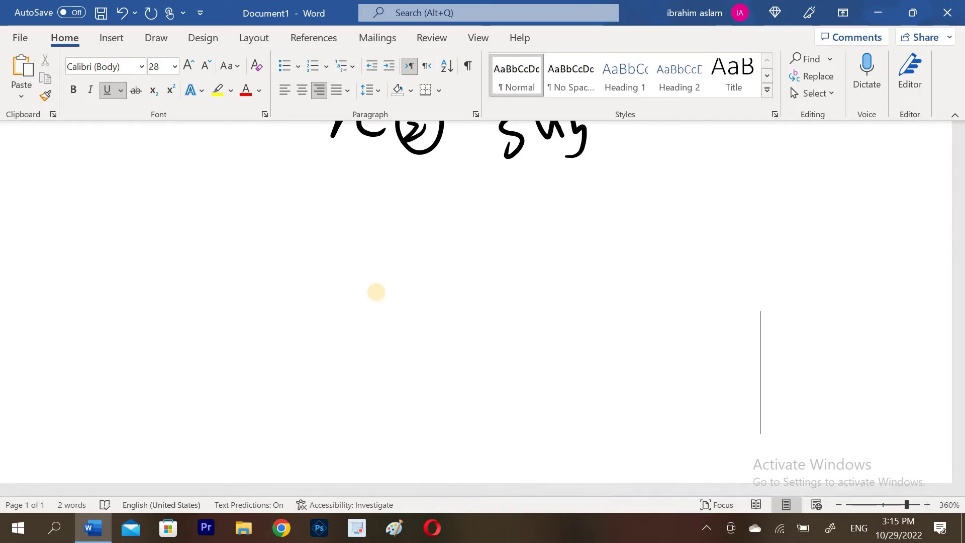
type("HO")
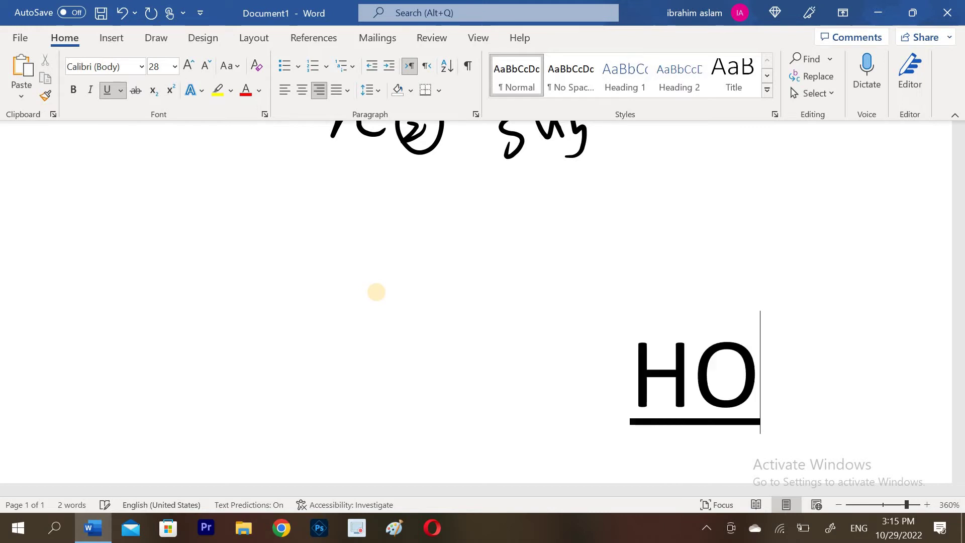
type("W TO USE")
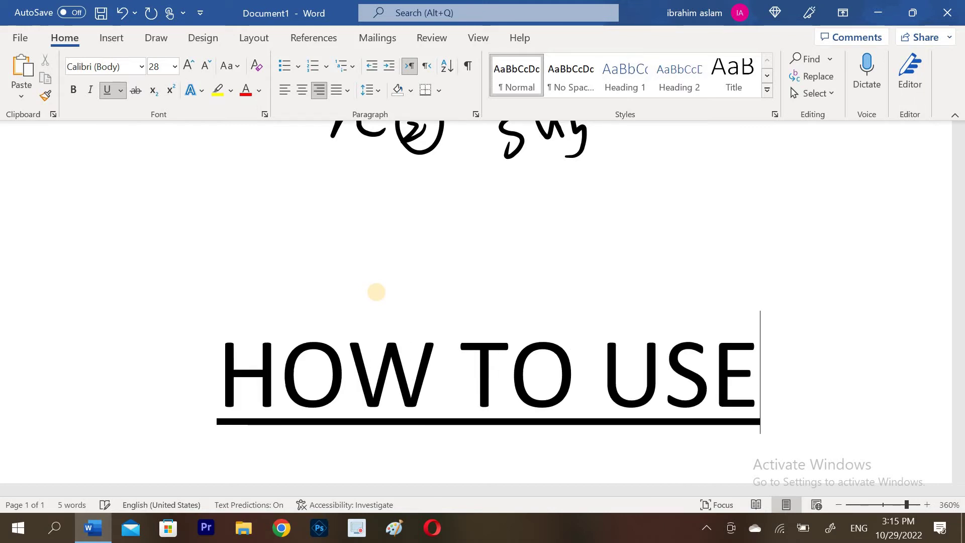
type(" MICR")
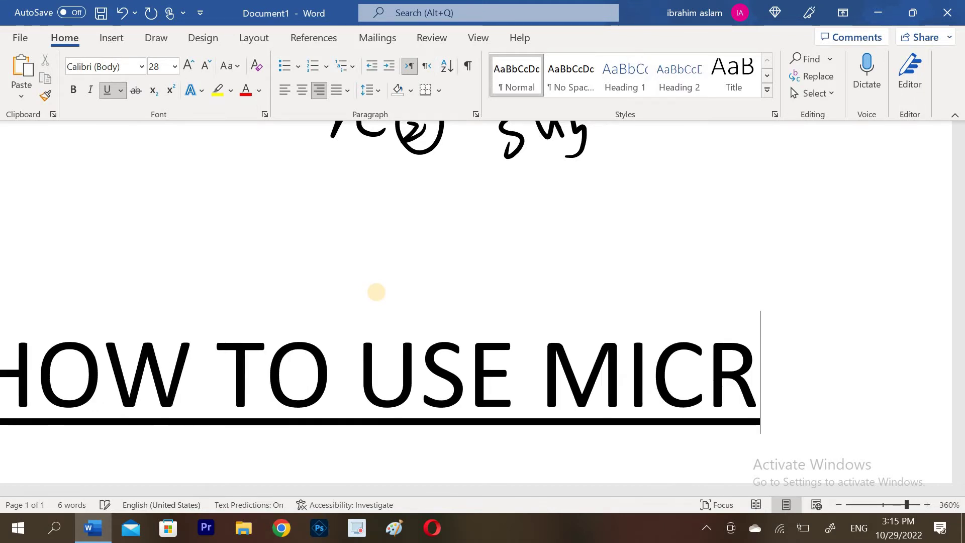
type("OSOFT ")
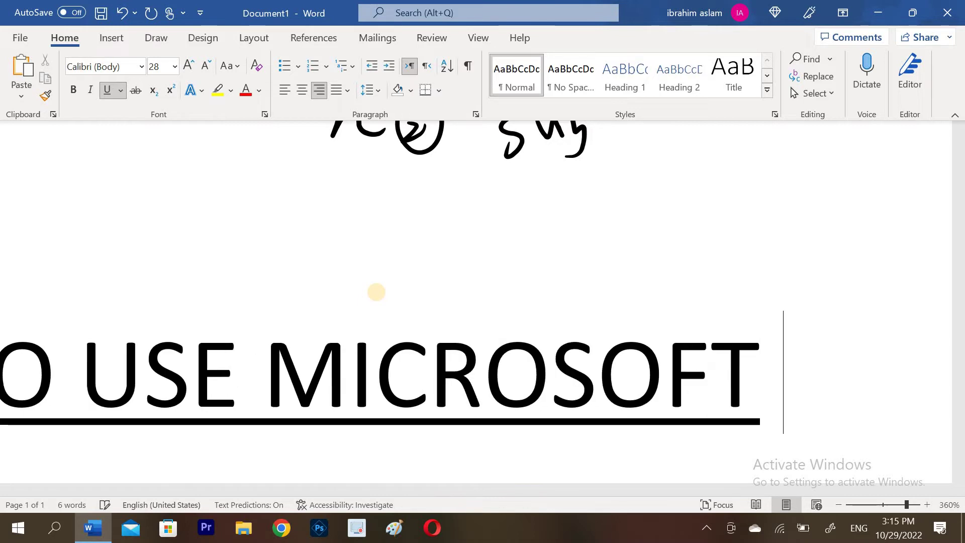
type("OFFICE")
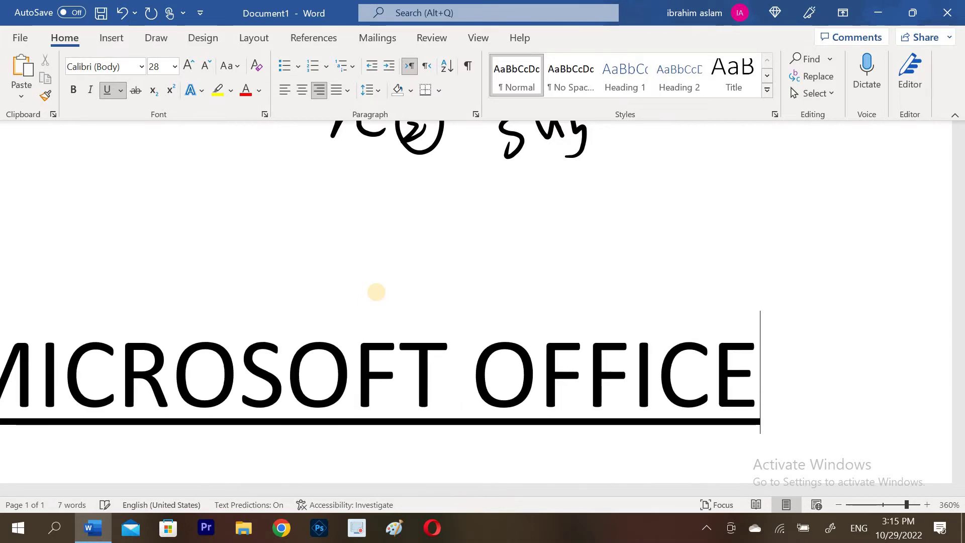
- Remove the underline from the whole HOW TO USE MICROSOFT OFFICE line
left_click(883, 503)
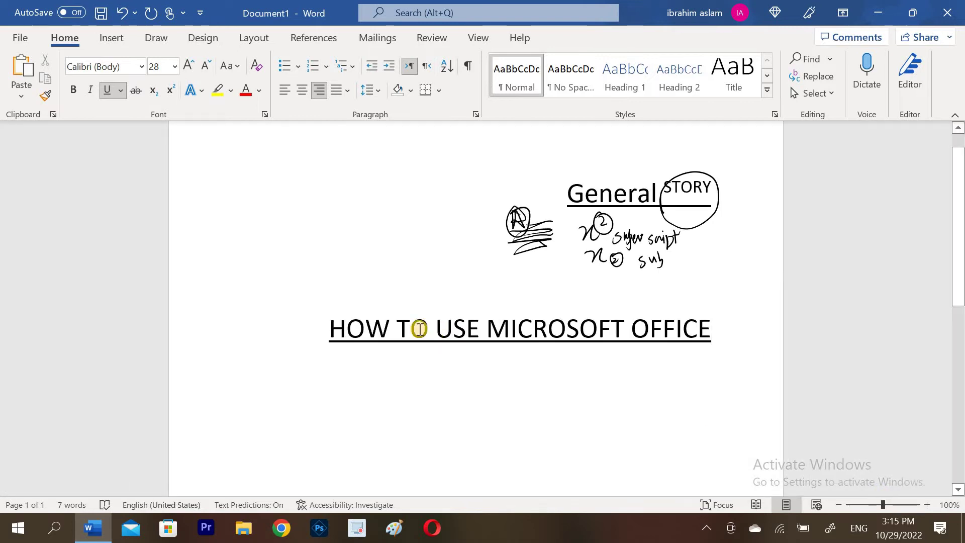
triple_click(418, 329)
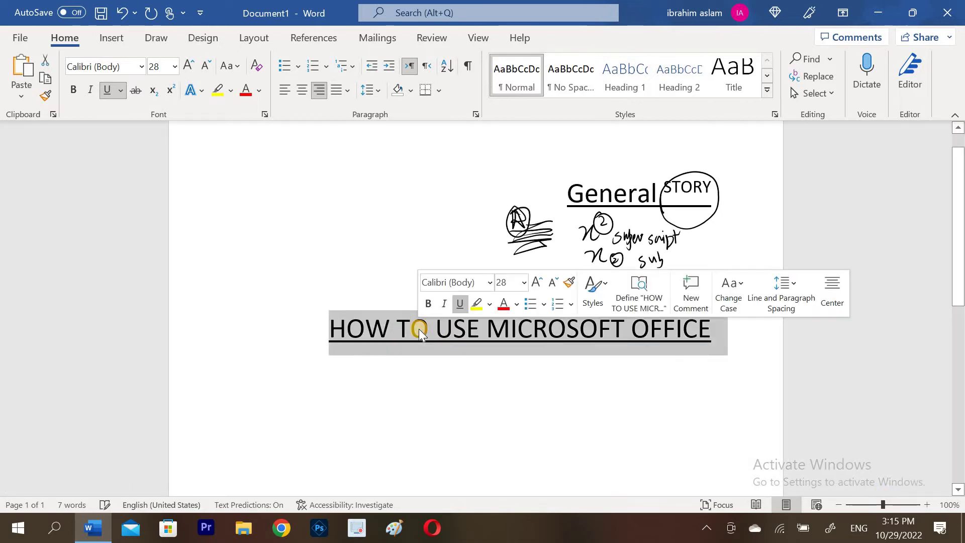
left_click(105, 90)
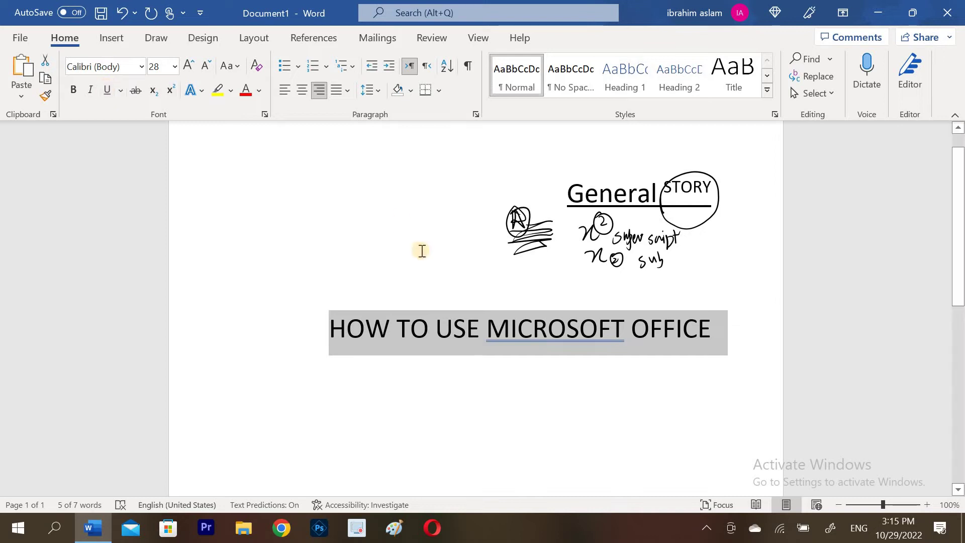
- Select the HOW TO USE MICROSOFT OFFICE line and change its case to Sentence case
left_click(280, 241)
left_click(230, 72)
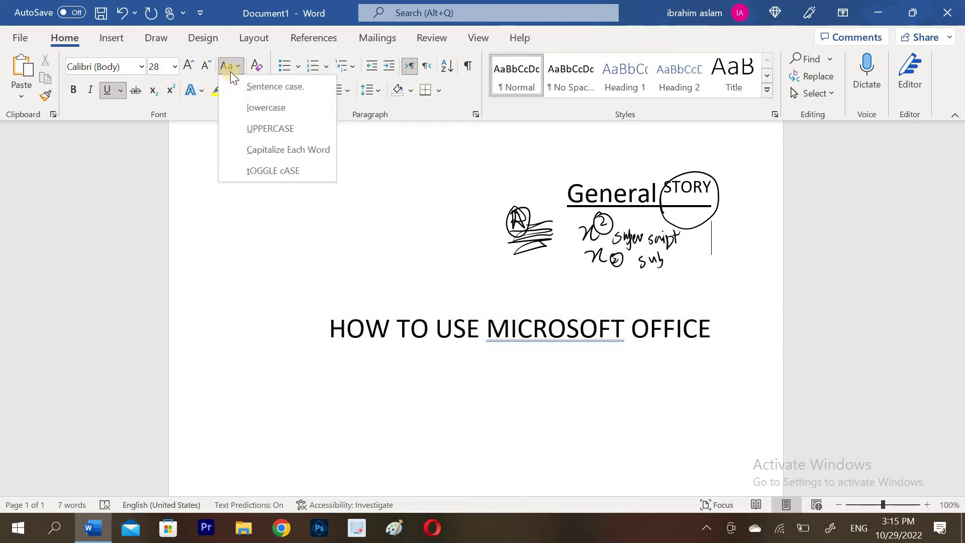
left_click(242, 89)
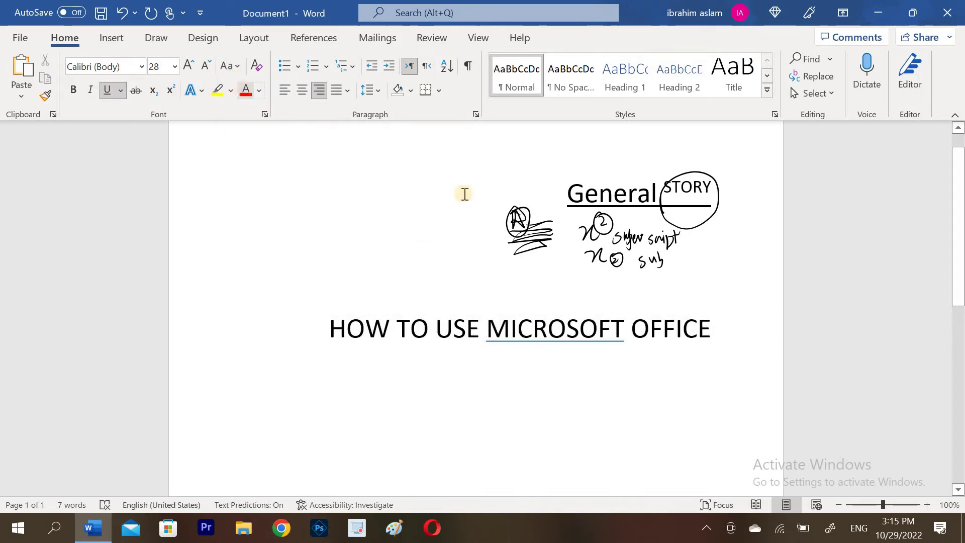
triple_click(442, 330)
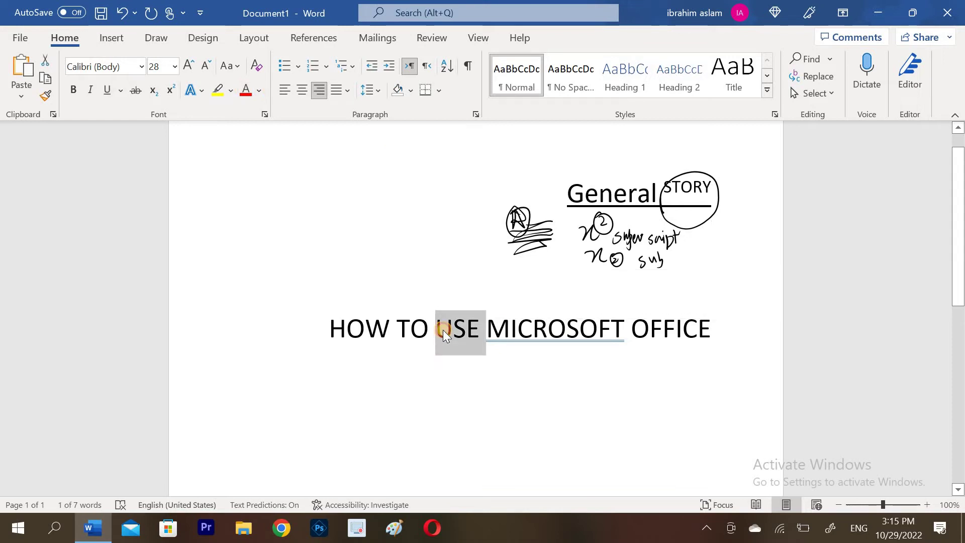
left_click(233, 68)
left_click(245, 86)
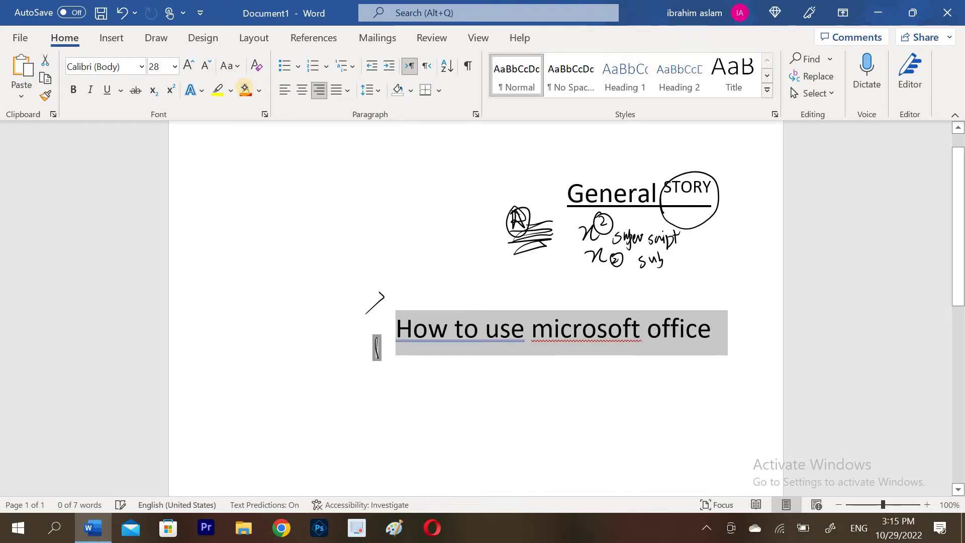
- Change the case of the selected Microsoft Office line to lowercase, followed by UPPERCASE
left_click(229, 67)
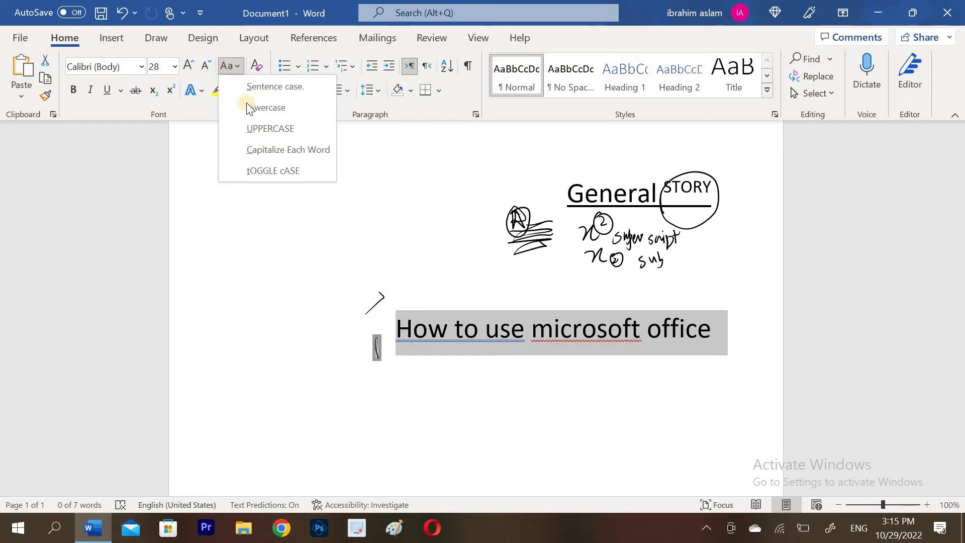
left_click(255, 107)
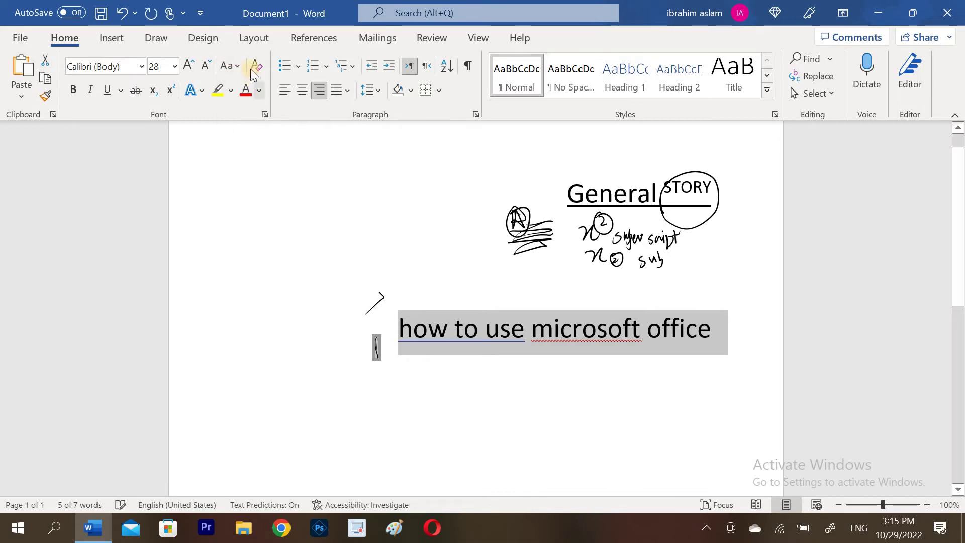
left_click(231, 66)
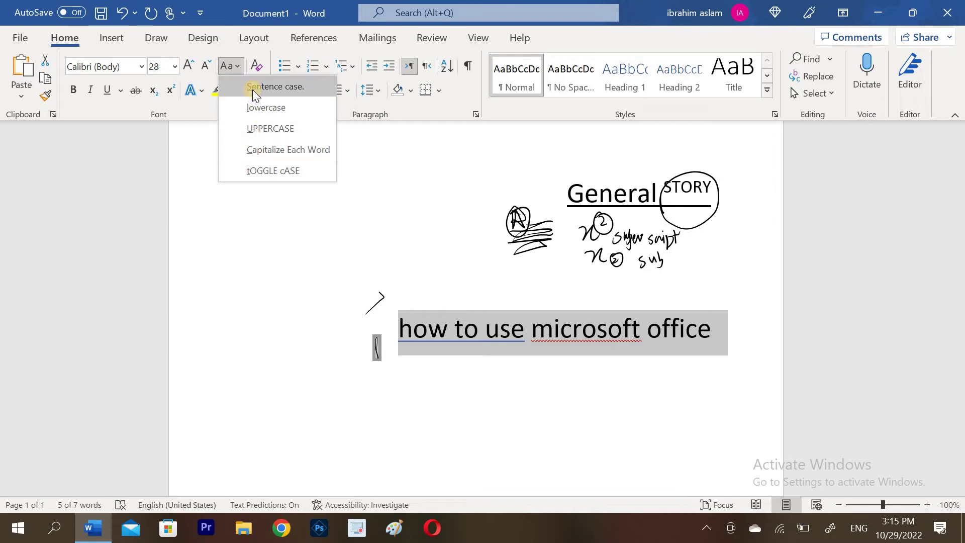
left_click(252, 129)
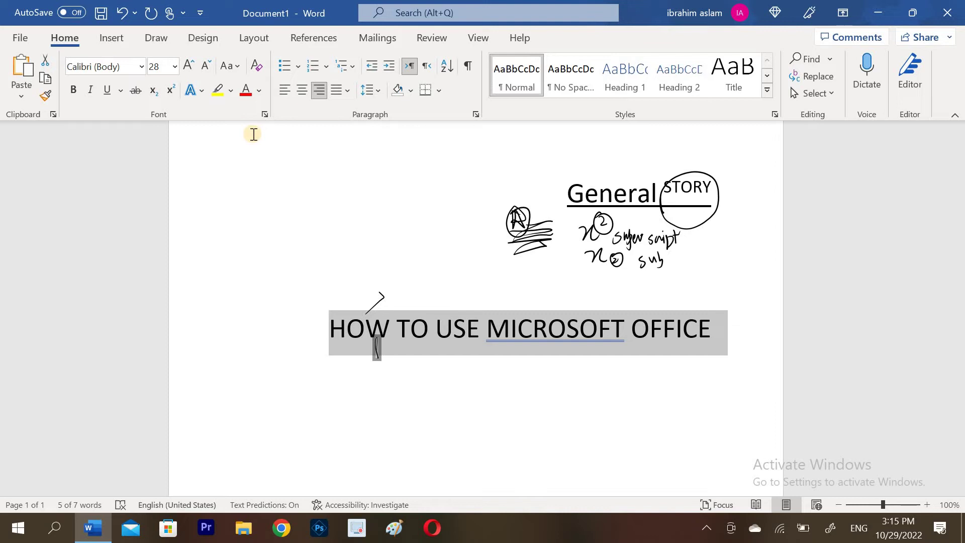
- Apply Capitalize Each Word to the selected Microsoft Office line, followed by tOGGLE cASE
left_click(232, 68)
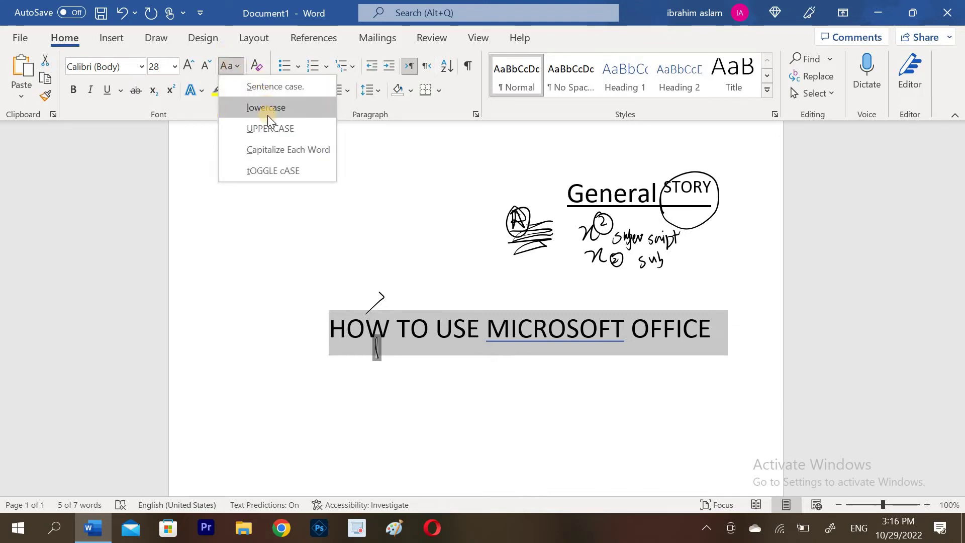
left_click(286, 157)
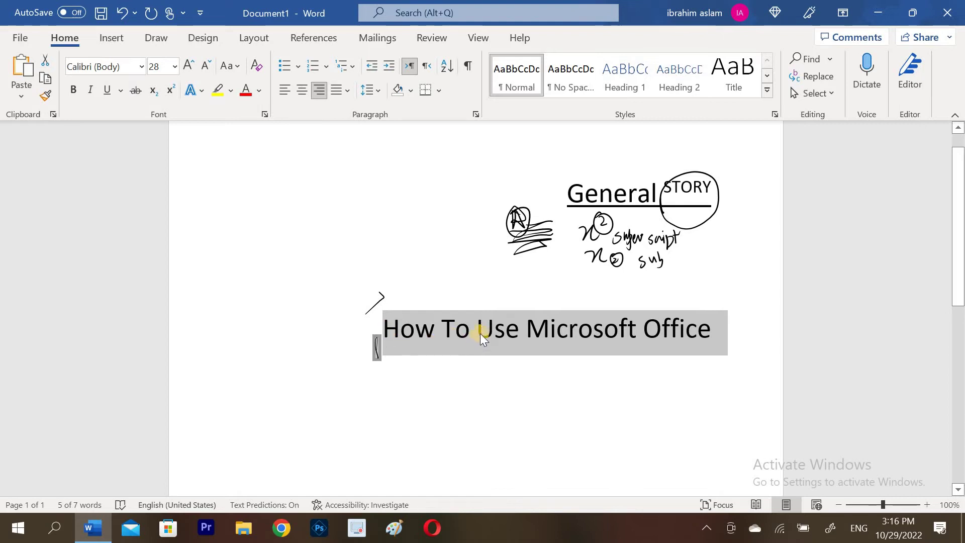
left_click(238, 66)
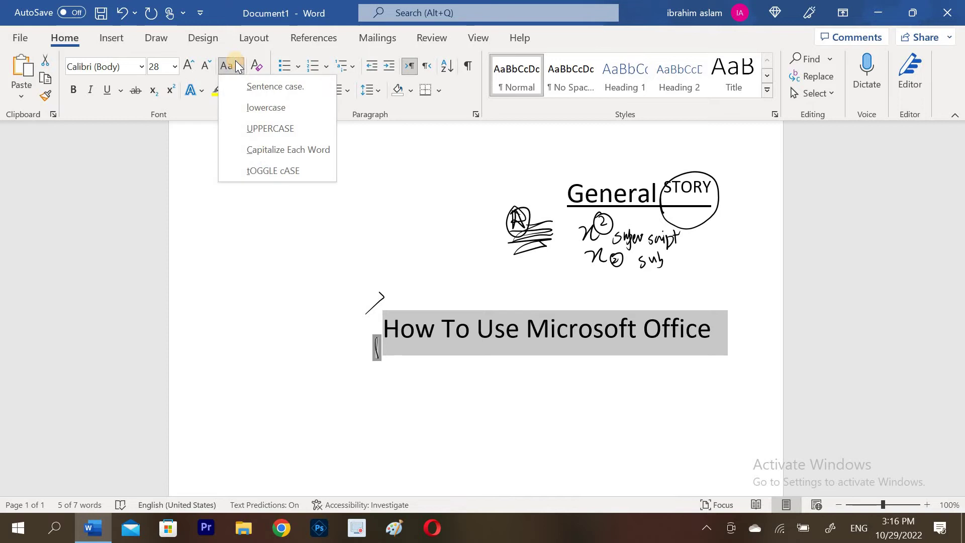
left_click(270, 170)
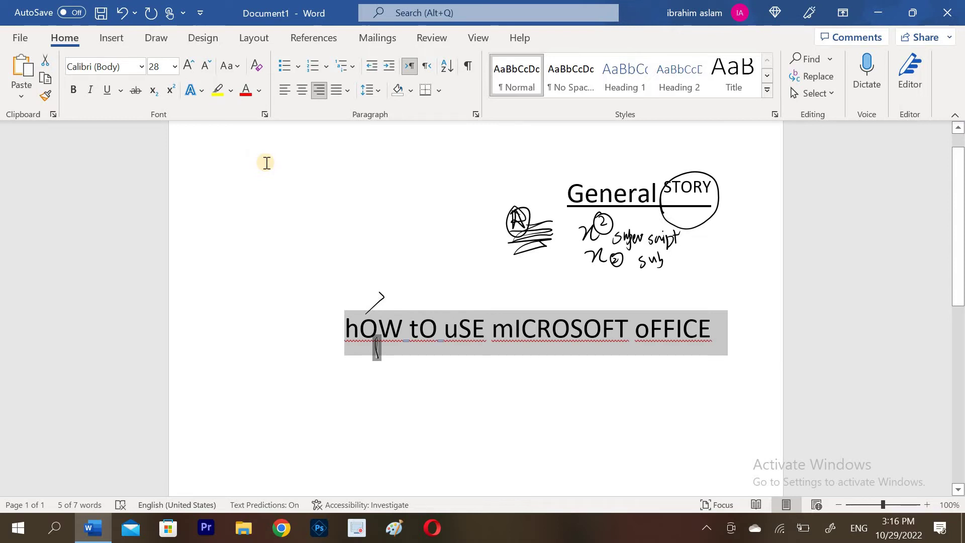
- Switch the selected Microsoft Office line to Sentence case, try Capitalize Each Word, and return it to Sentence case
left_click(239, 67)
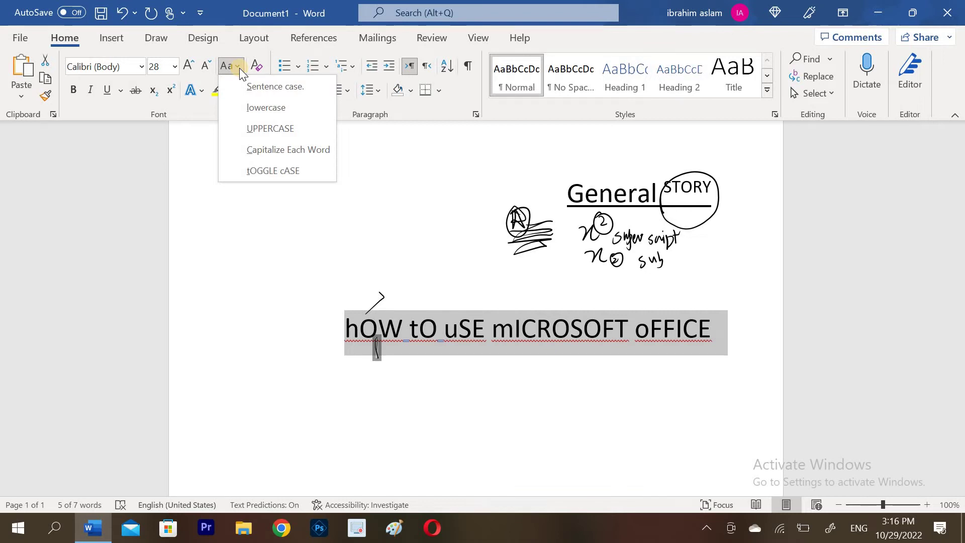
left_click(261, 94)
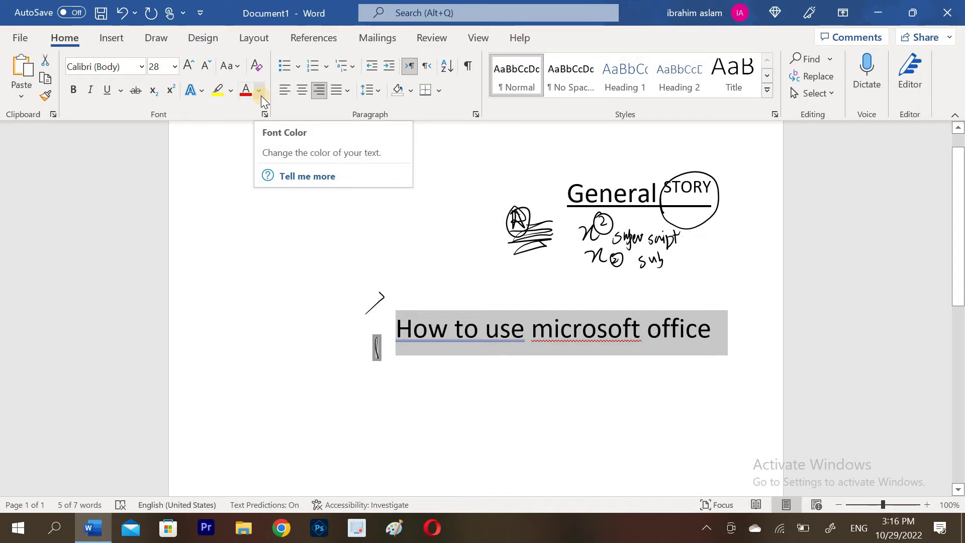
left_click(238, 68)
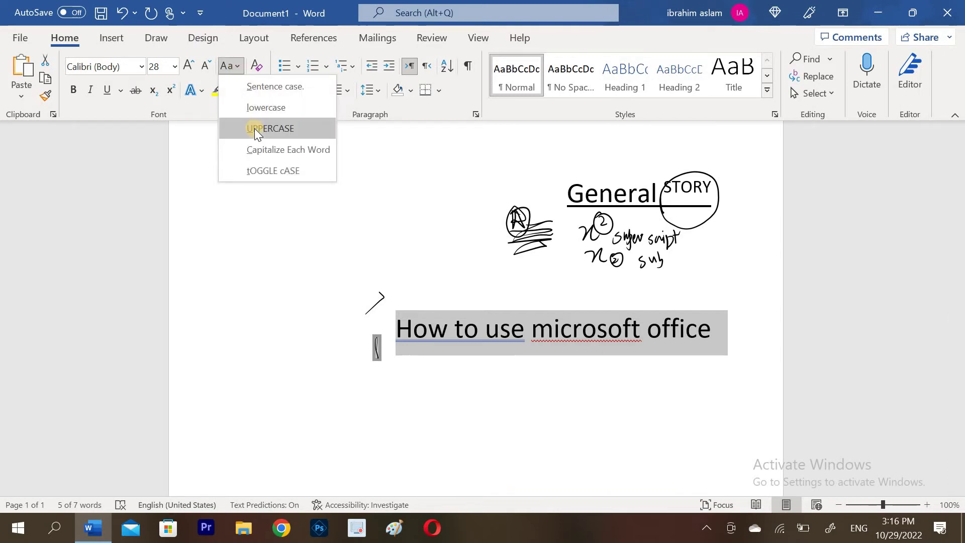
left_click(315, 145)
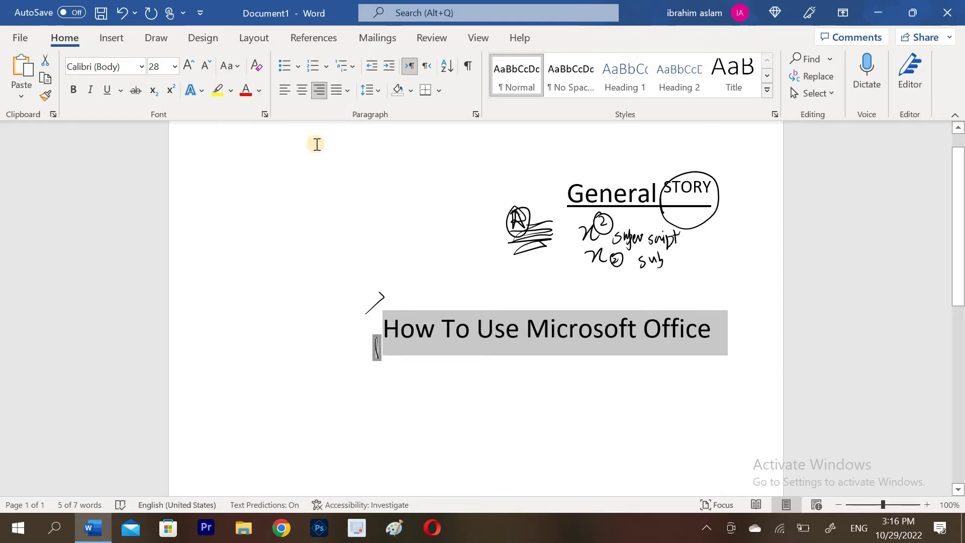
left_click(231, 64)
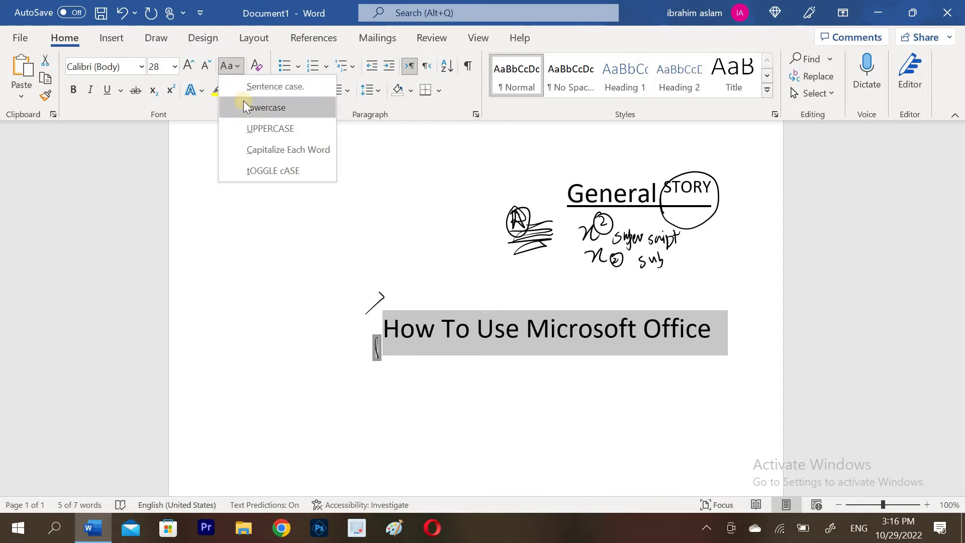
left_click(242, 78)
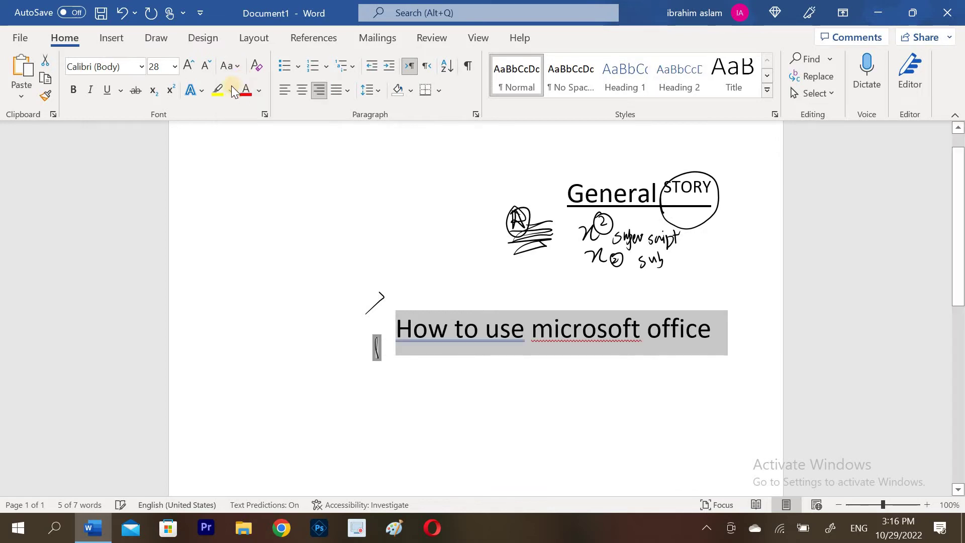
- Preview the text effects on the Microsoft Office line and highlight the line in yellow
left_click(193, 89)
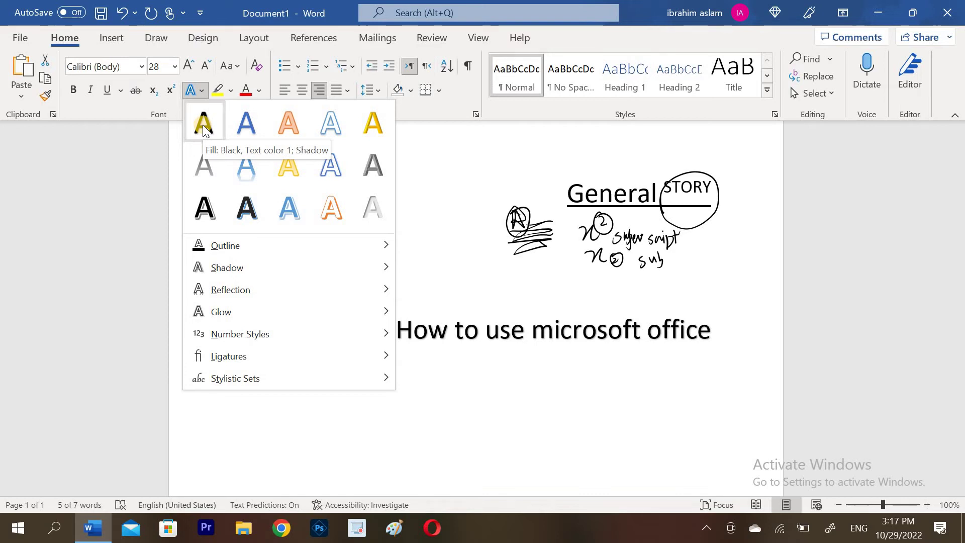
left_click(217, 89)
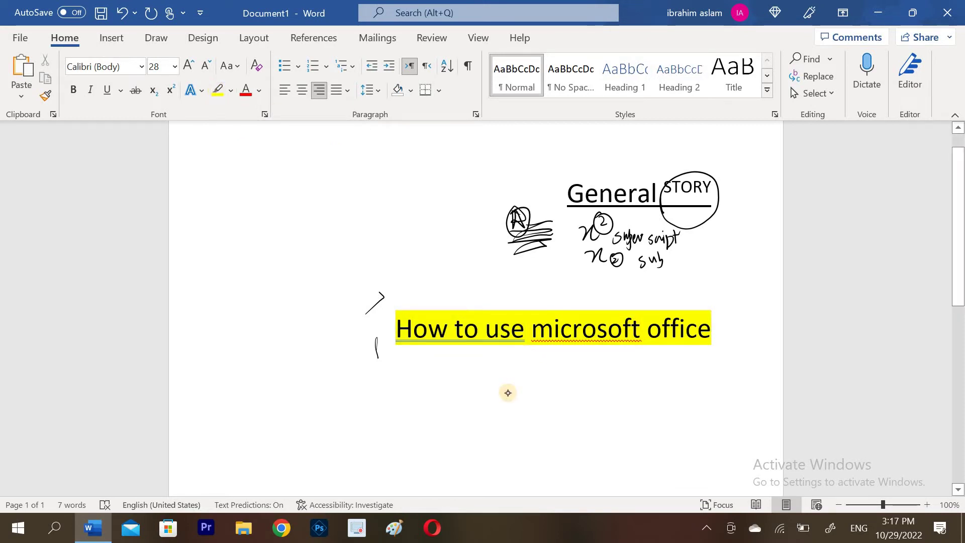
- Handwrite an ink note below the Microsoft Office line and choose a light orange theme font color
mouse_move(371, 378)
left_mouse_down()
mouse_move(388, 426)
mouse_move(437, 372)
mouse_move(451, 333)
left_mouse_up()
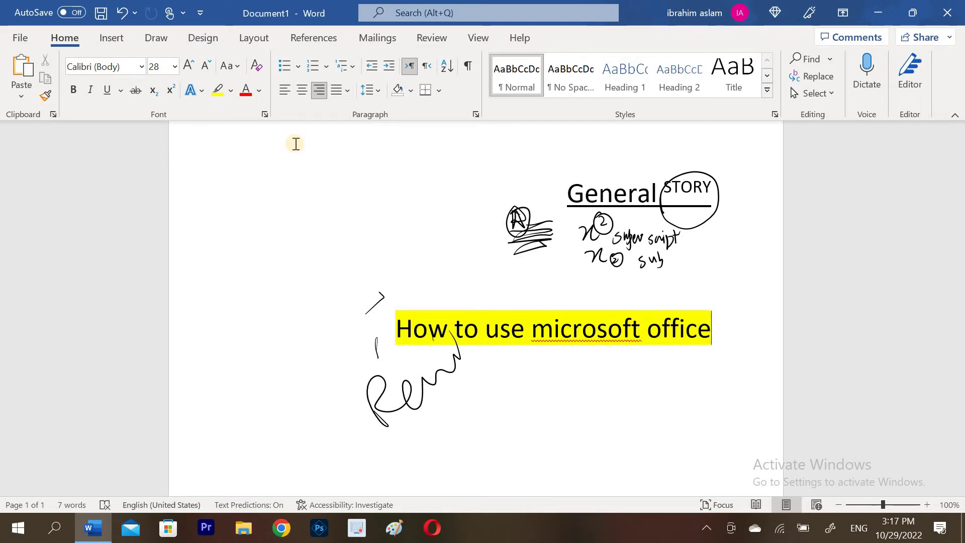
left_click(251, 88)
left_click(257, 91)
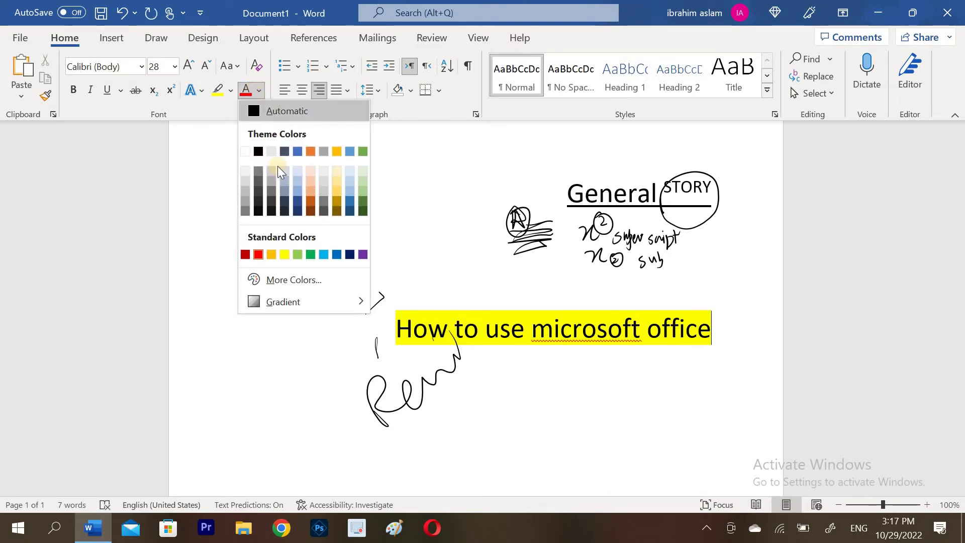
left_click(315, 192)
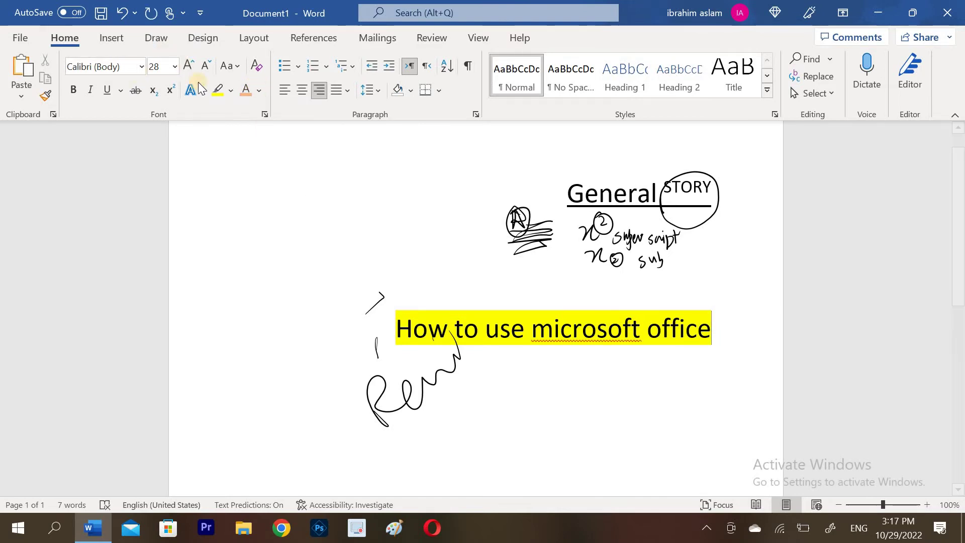
- Remove the highlight from the word "use" and highlight all of the document's text in yellow
left_click(217, 91)
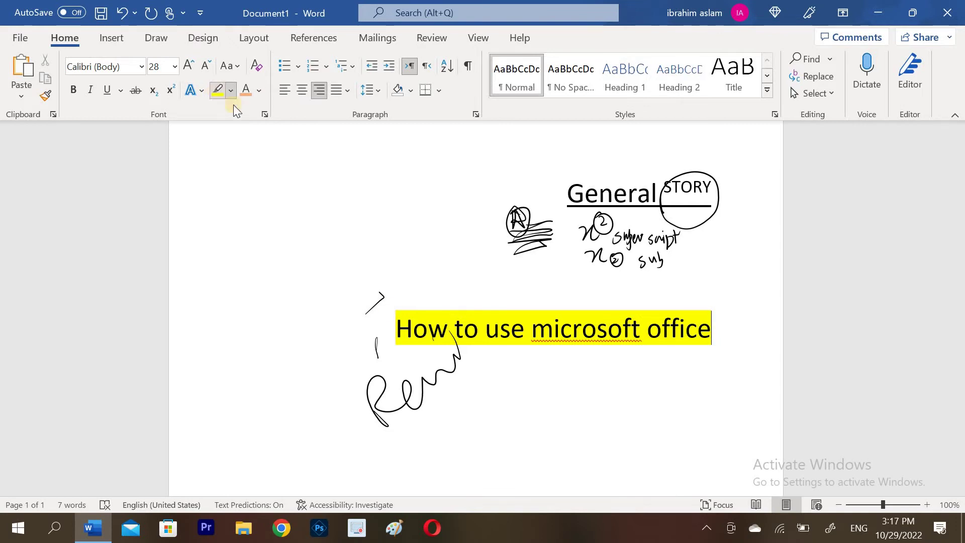
left_click(488, 331)
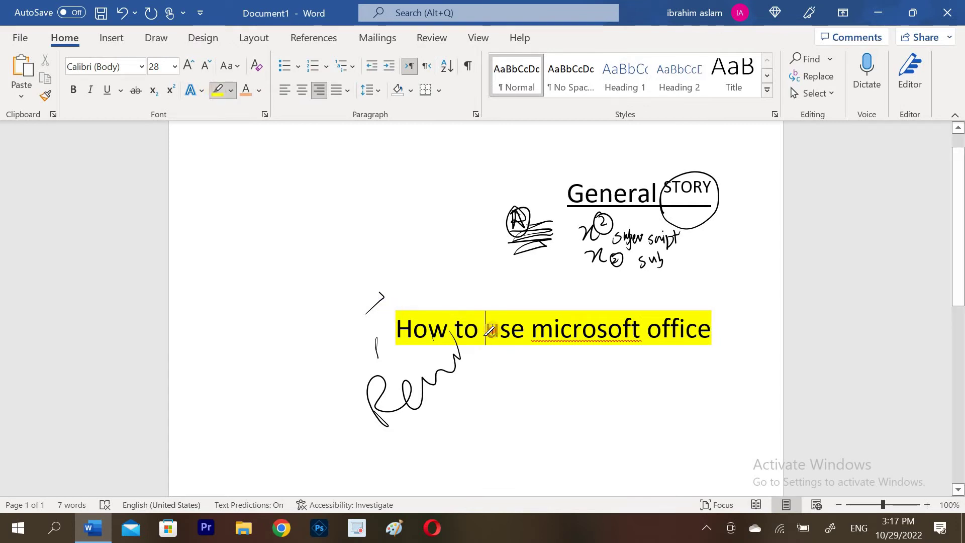
left_click_drag(490, 329, 511, 329)
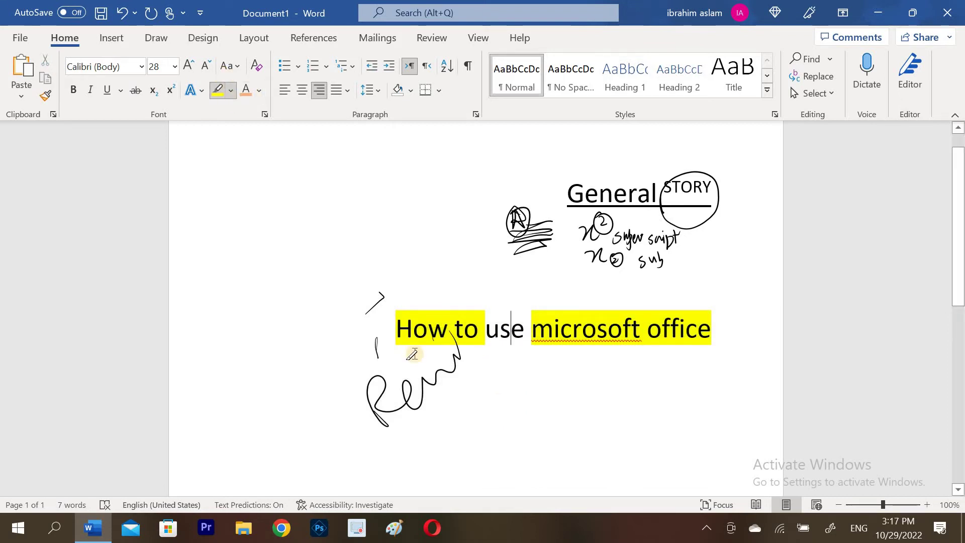
key("ctrl+a")
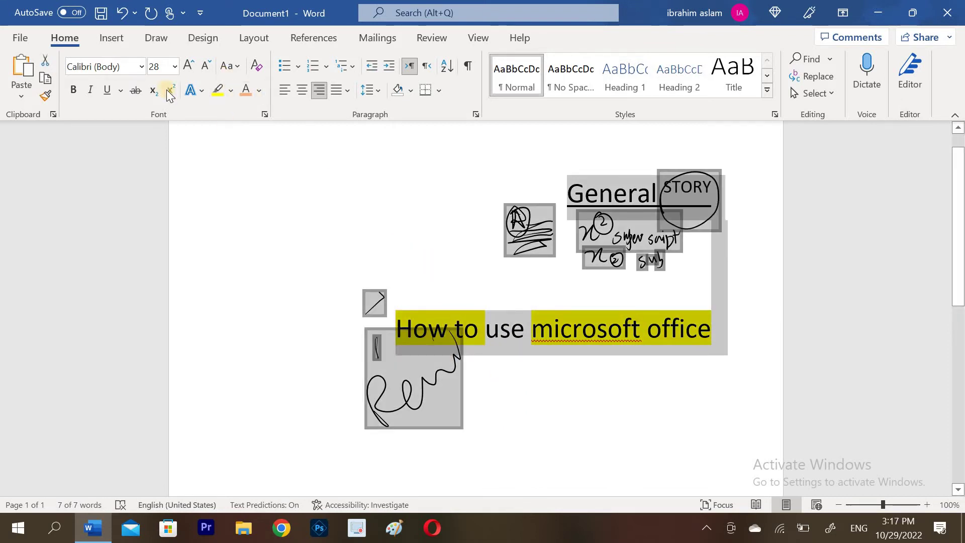
left_click(217, 92)
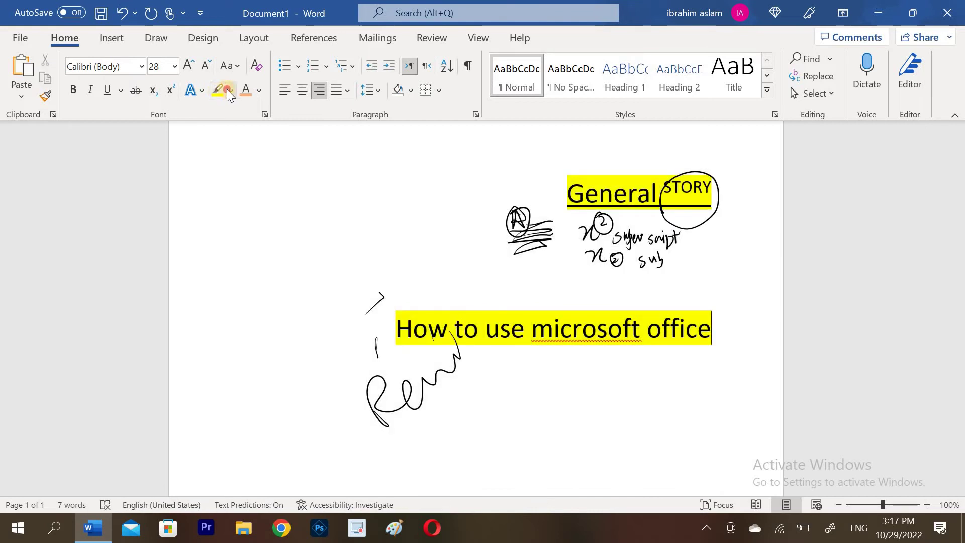
- Clear the highlighting from the line "How to use microsoft office" by highlighting it with No Color
left_click(227, 89)
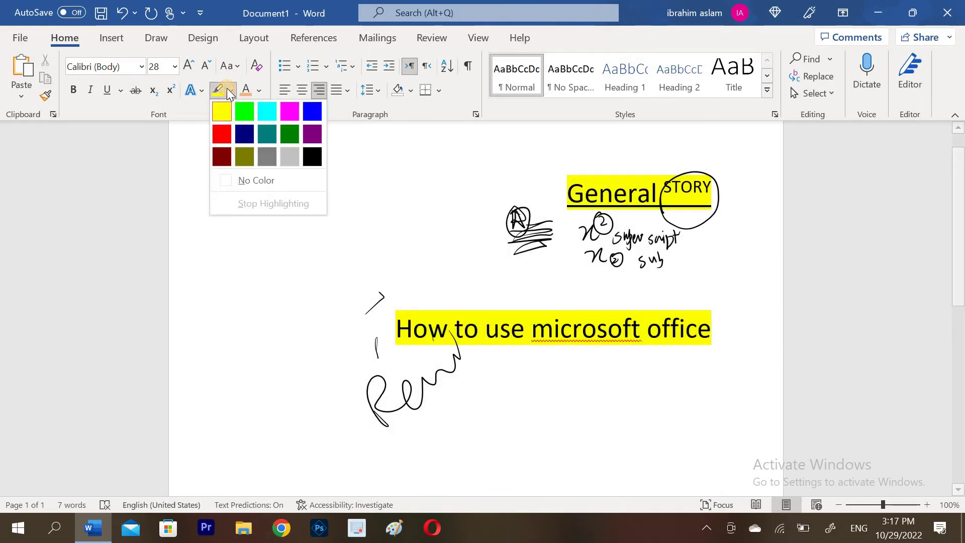
left_click(236, 180)
left_click(644, 324)
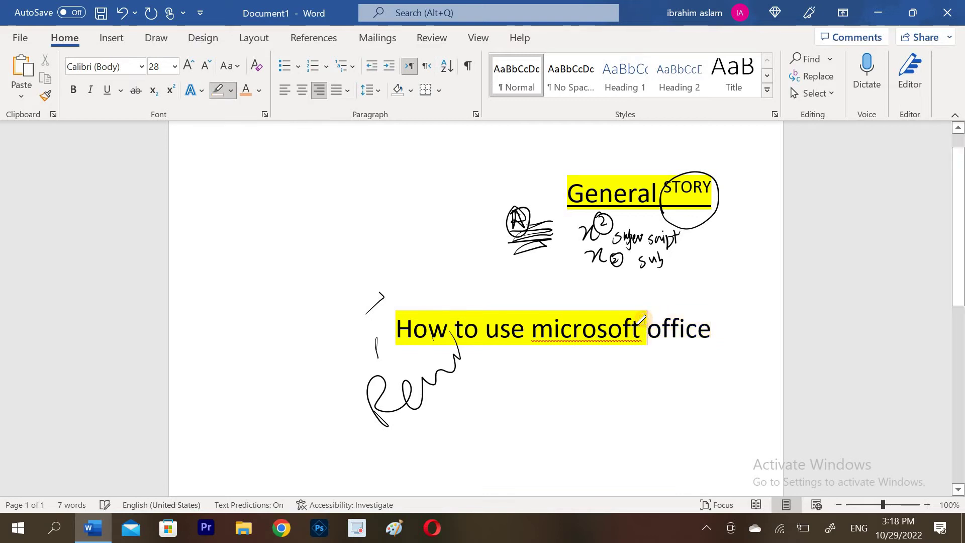
right_click(597, 326)
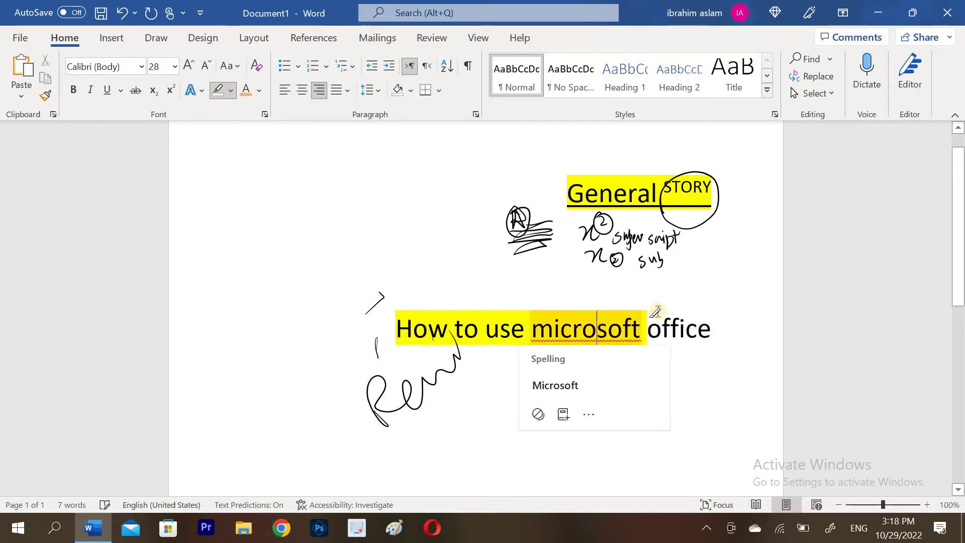
left_click_drag(714, 310, 710, 324)
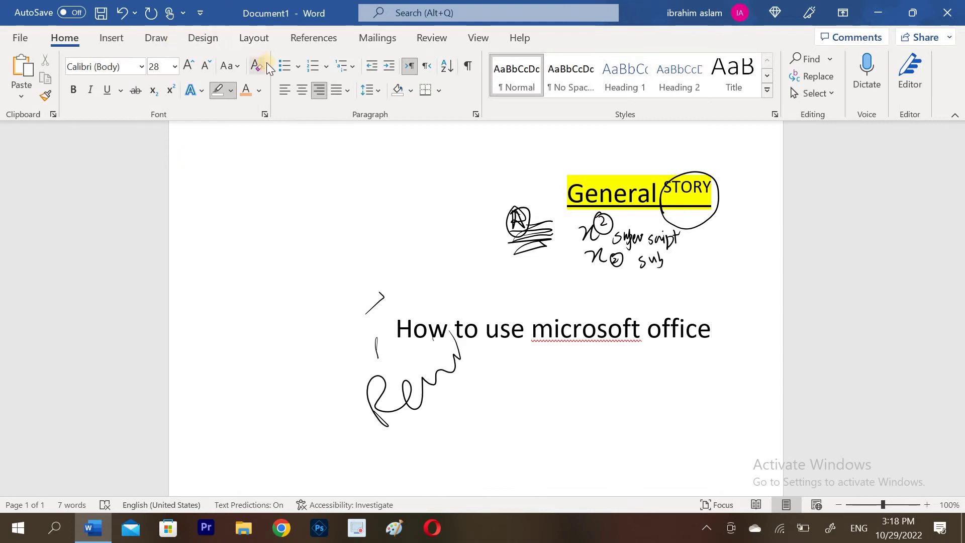
- Add the words HOW, TO, USE and OFFICE on separate lines below the Microsoft Office line
left_click_drag(960, 200, 961, 339)
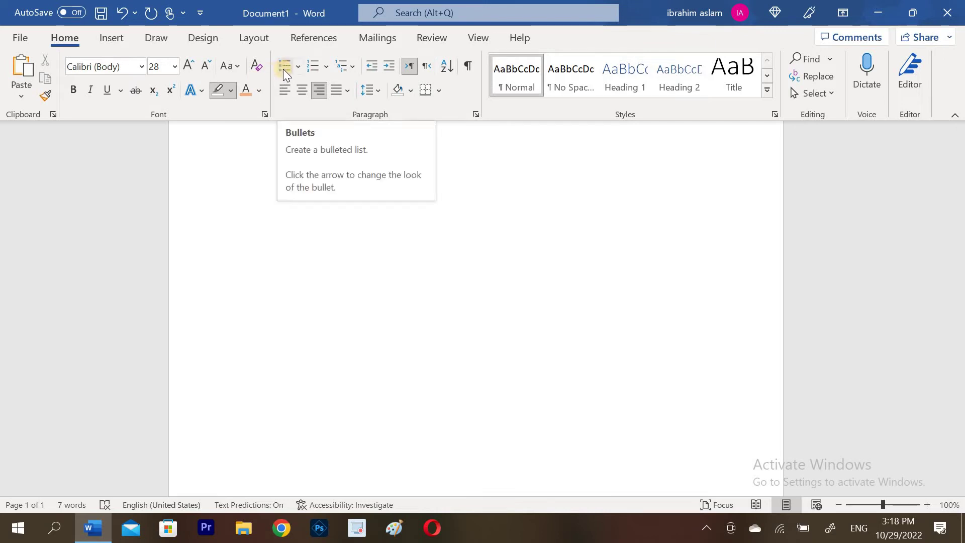
scroll(445, 217, "up", 2)
scroll(446, 216, "up", 1)
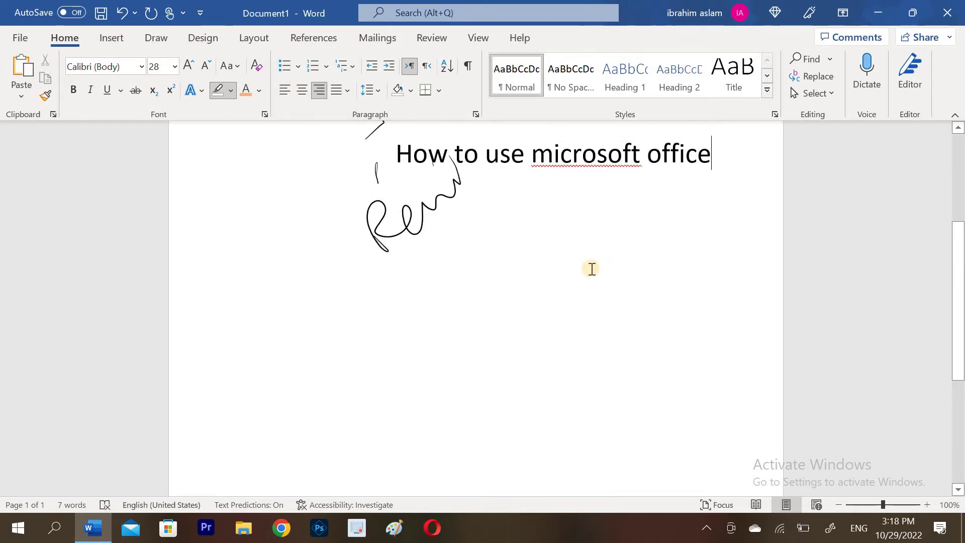
double_click(591, 268)
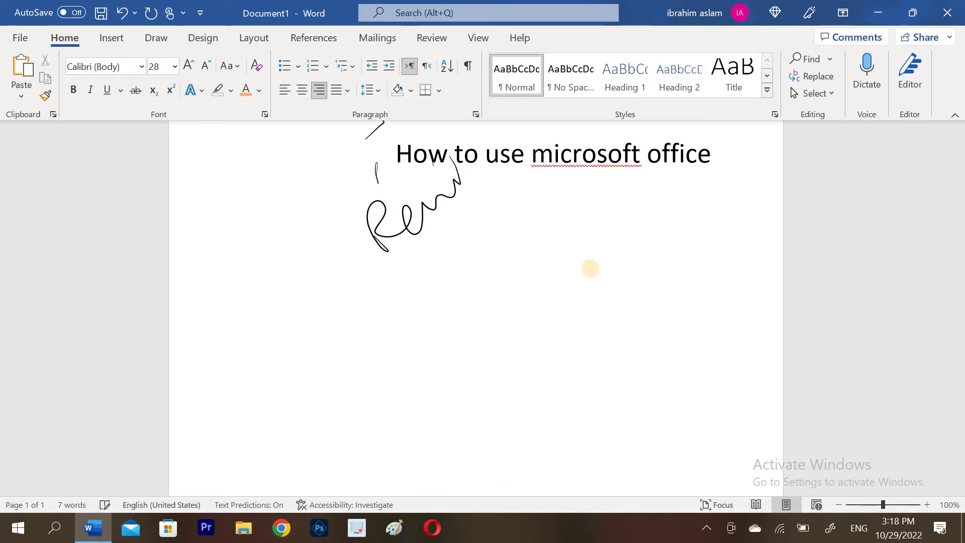
type("HOW")
key("Return")
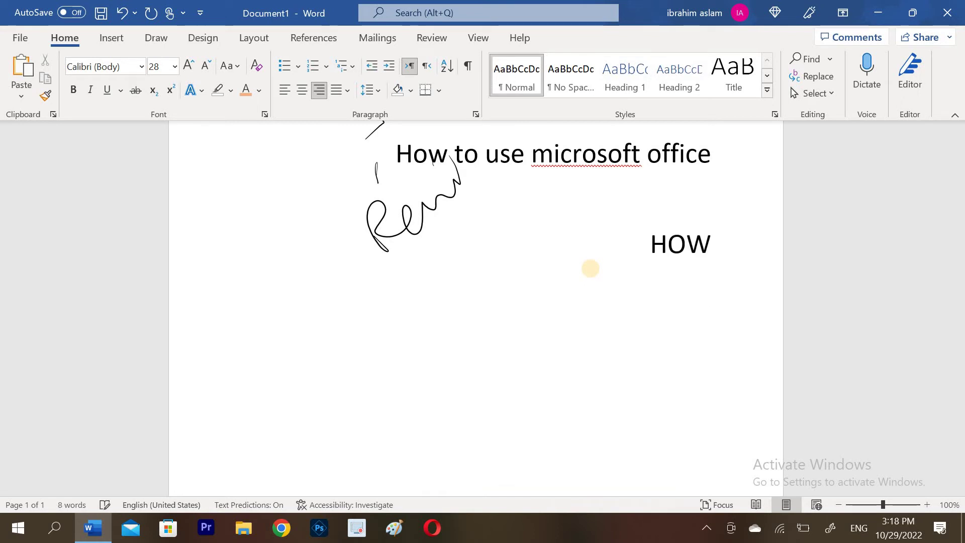
type("TO")
key("Return")
type("USE")
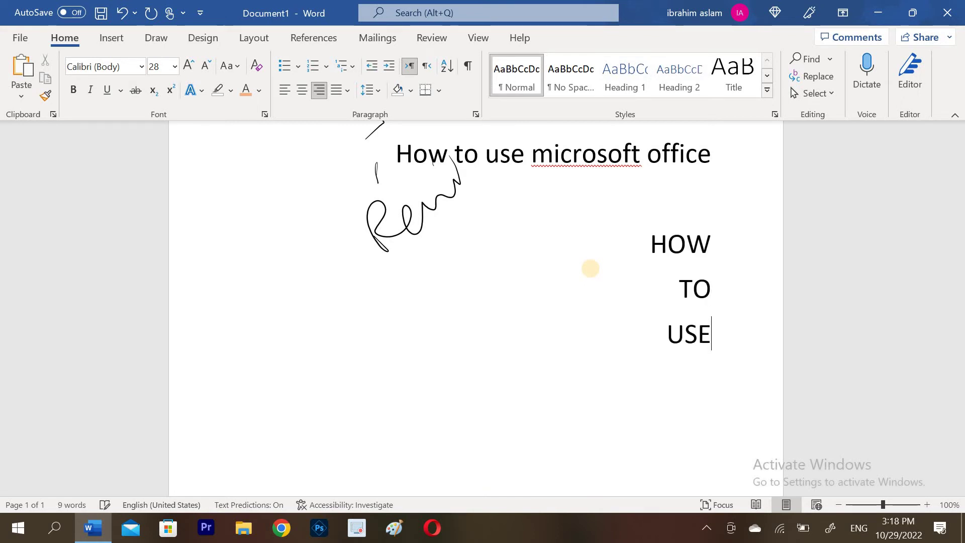
key("Return")
type("OFFICE")
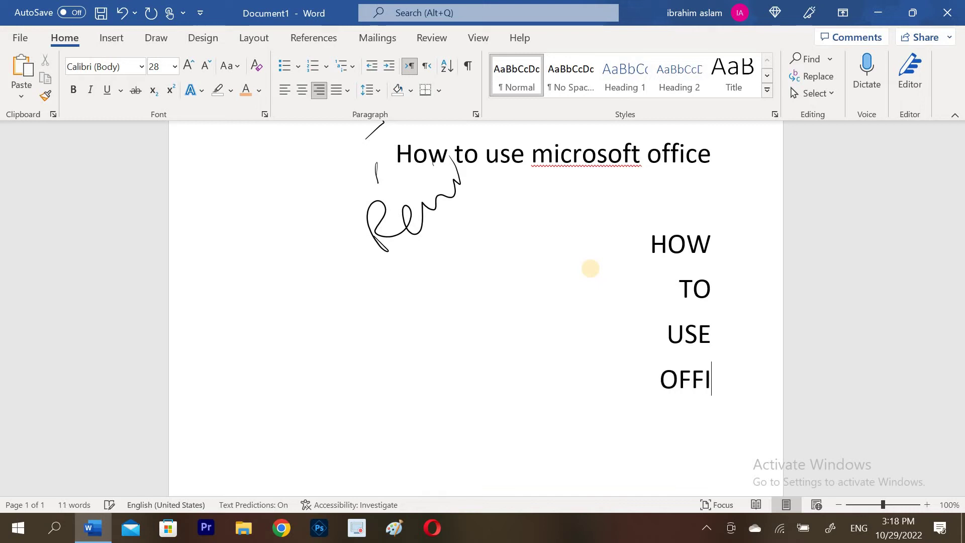
key("Return")
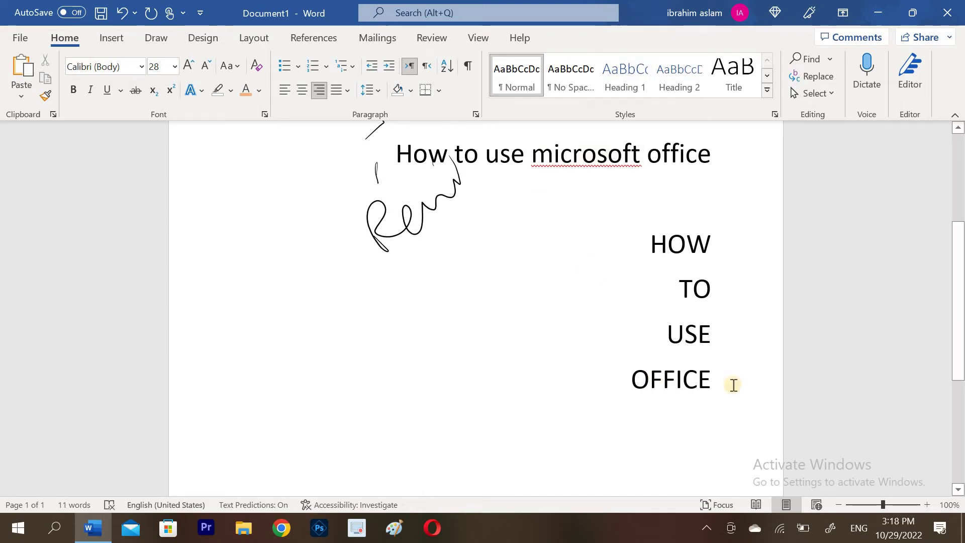
- Turn the four lines HOW, TO, USE and OFFICE into a bulleted list and align it left
left_click_drag(703, 372, 597, 249)
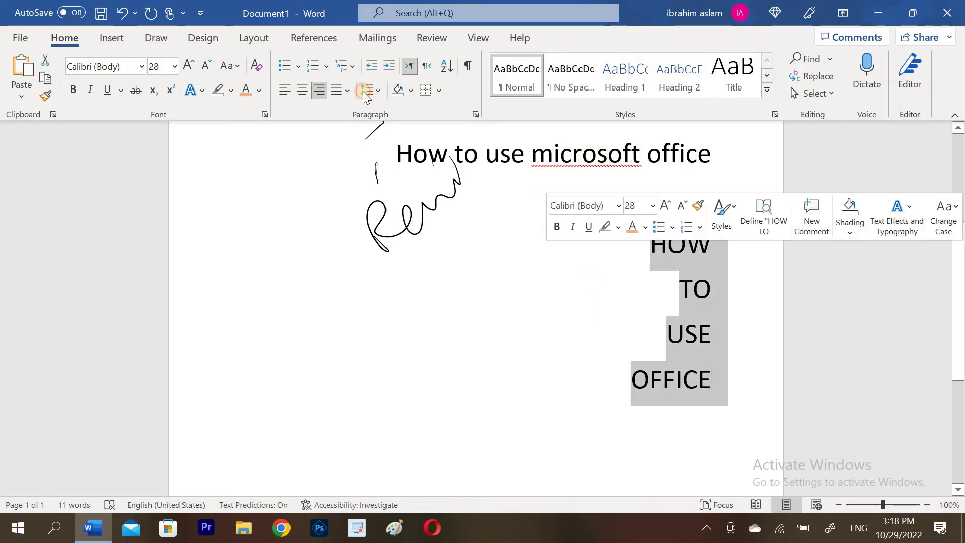
left_click(285, 65)
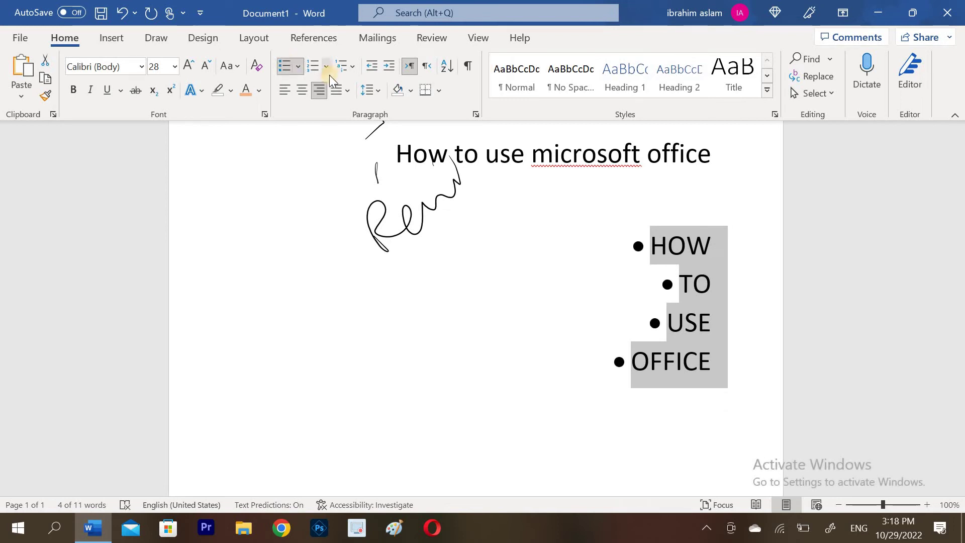
left_click(284, 89)
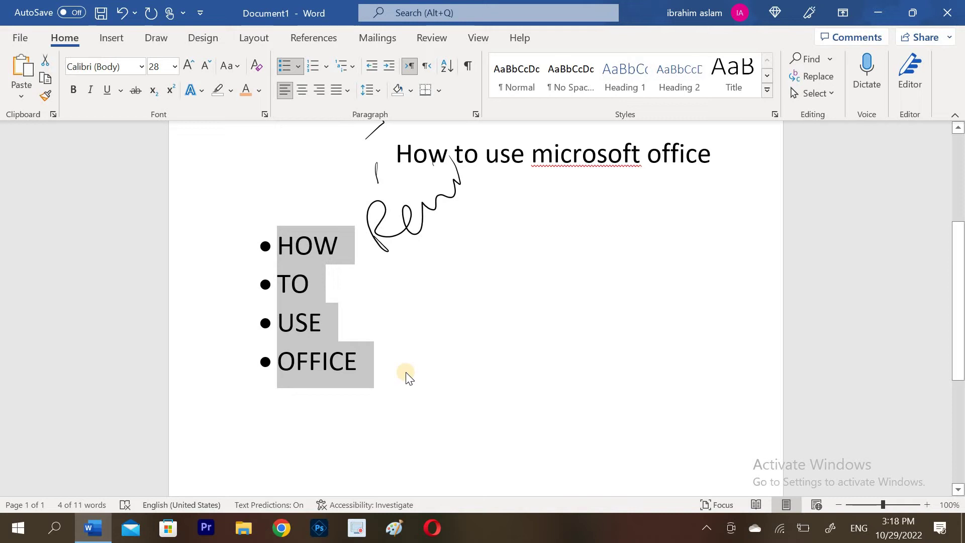
- Try center and right alignment on the bulleted list, view the justify options, and return it to left alignment
left_click(297, 93)
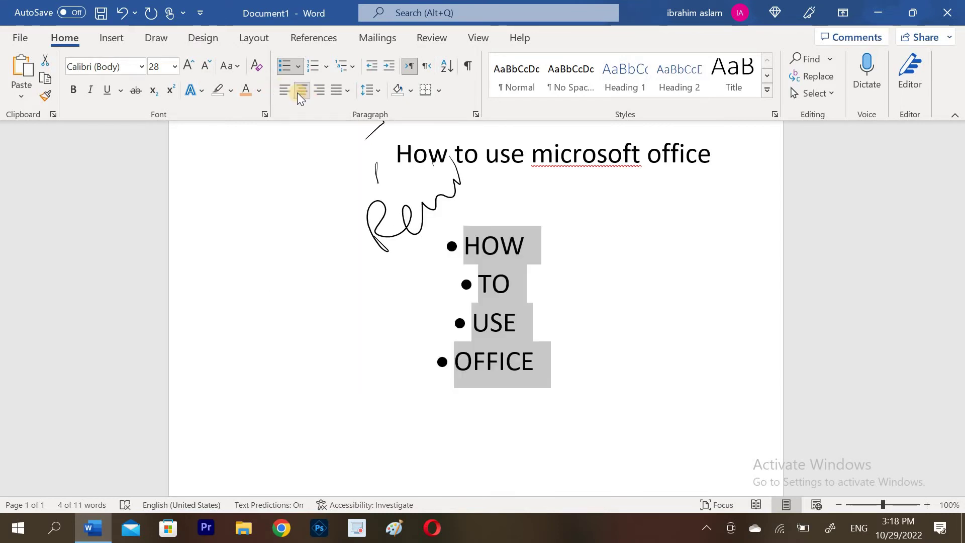
left_click(315, 92)
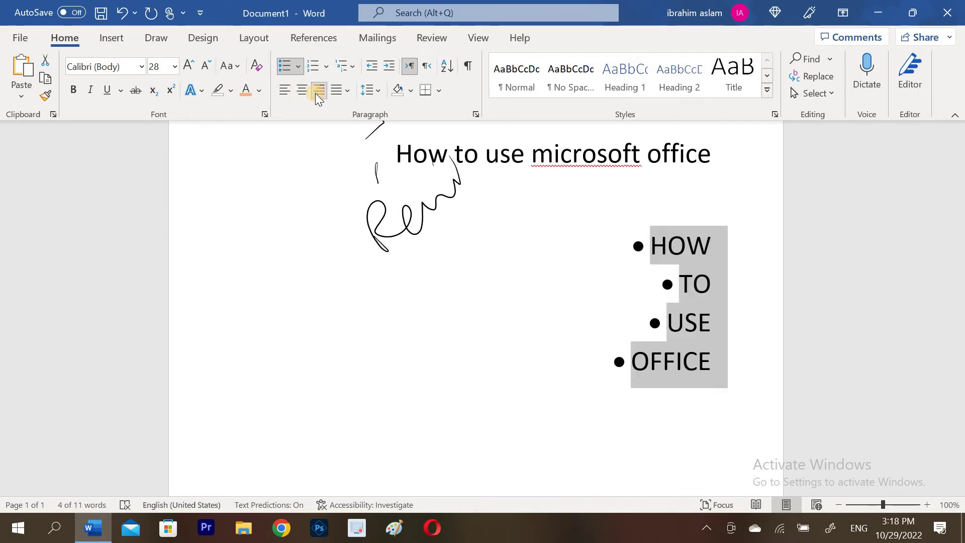
left_click(347, 90)
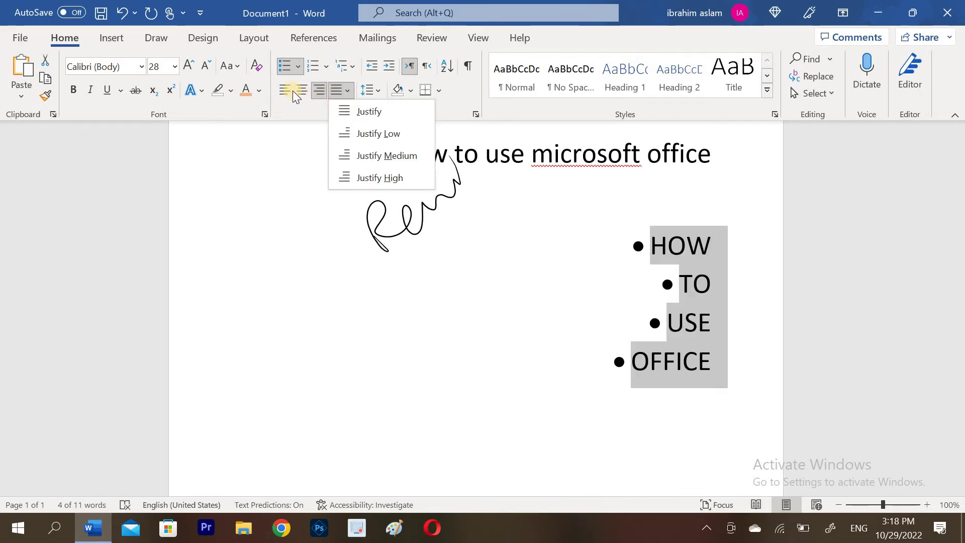
left_click(285, 89)
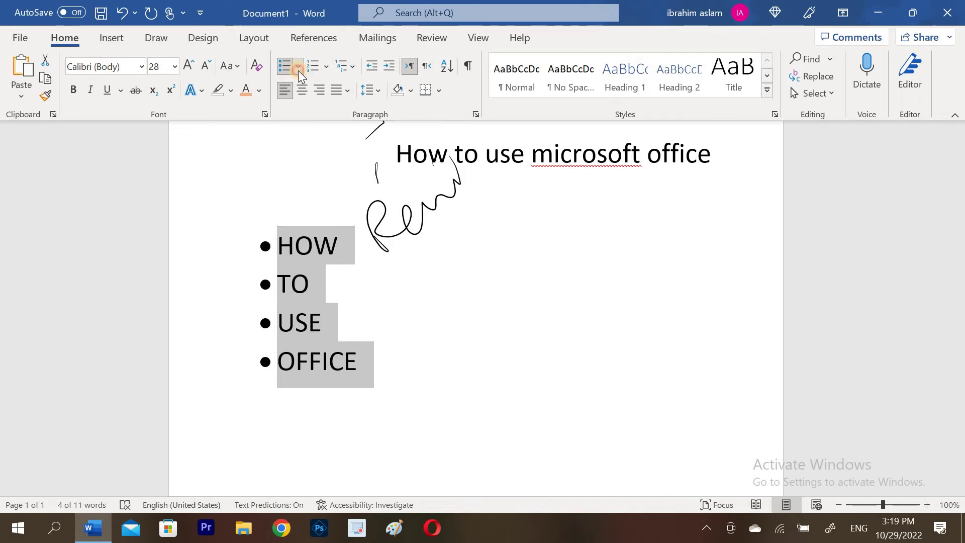
- Try other bullet styles and plain numbering on the list, and apply the multilevel list style 1) a) i)
left_click(298, 68)
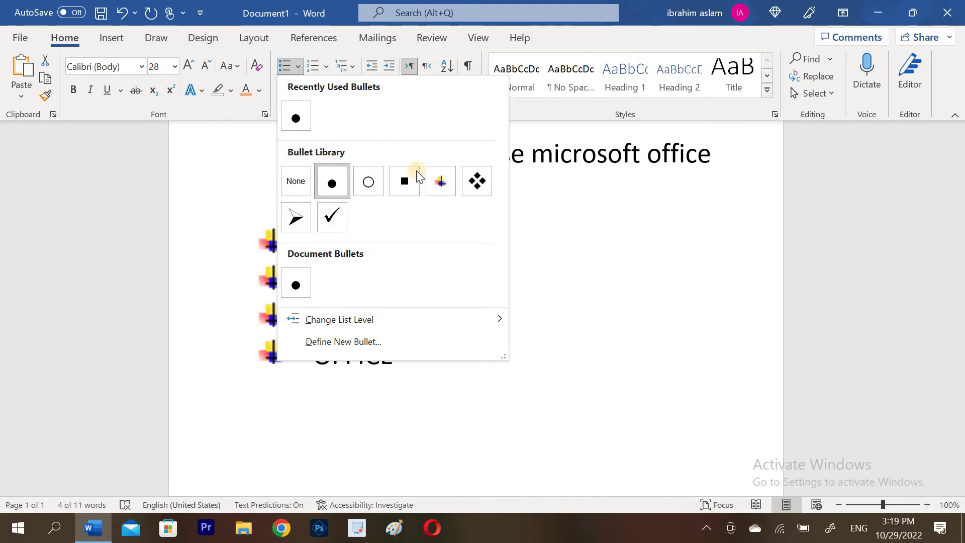
left_click(312, 65)
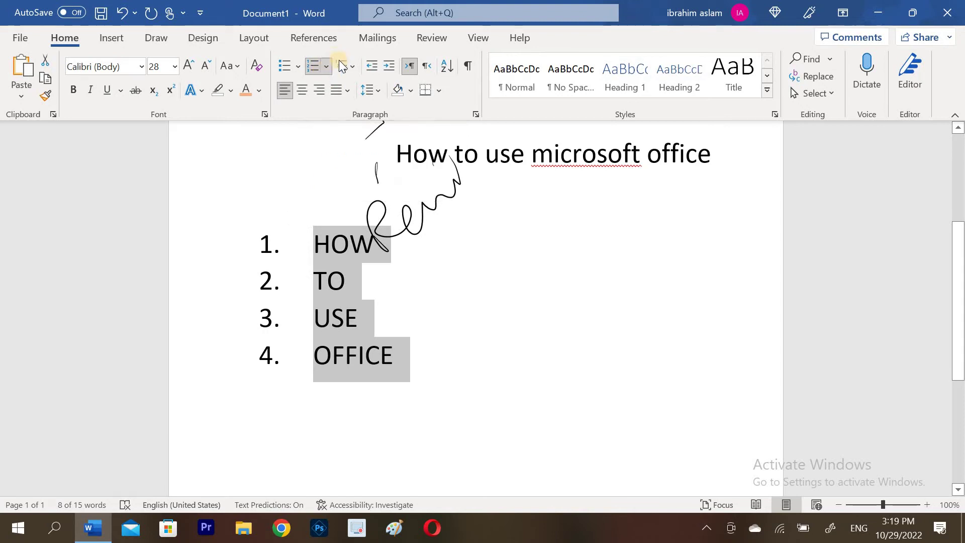
left_click(352, 68)
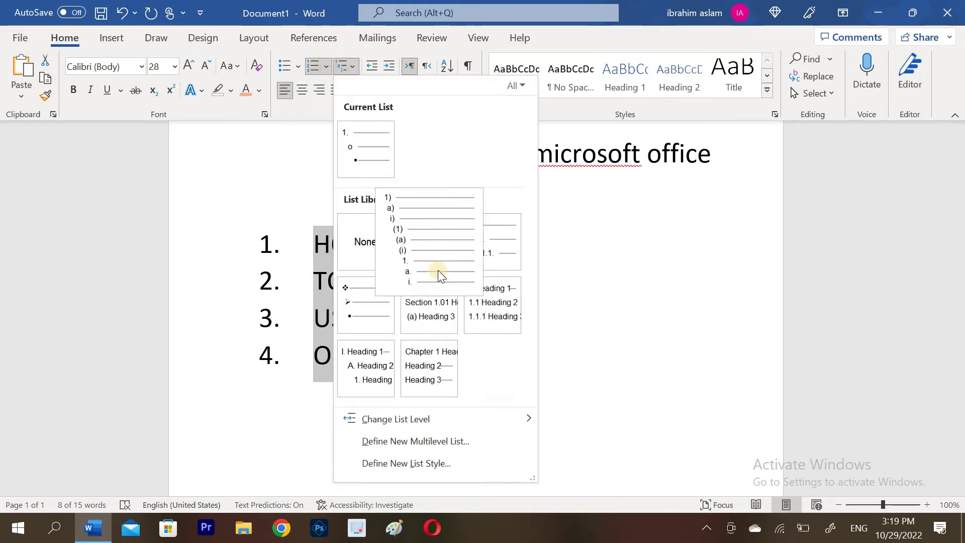
left_click(430, 273)
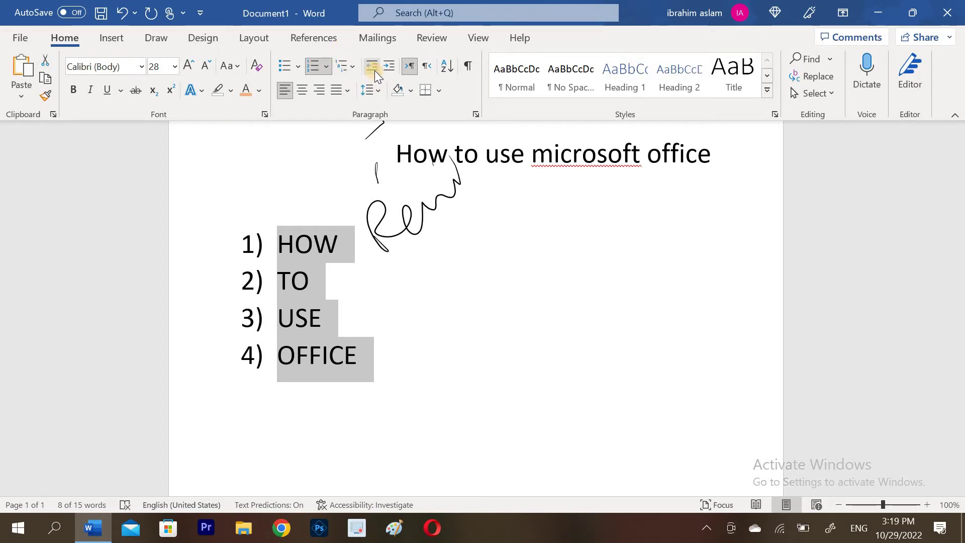
- Increase the indent of the numbered HOW TO USE OFFICE list by four levels
left_click(388, 66)
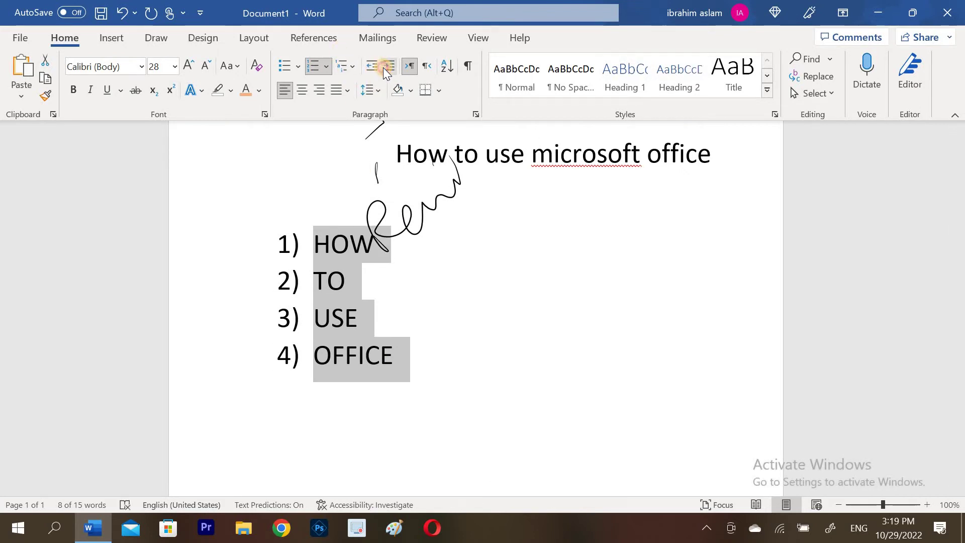
left_click(383, 67)
left_click(383, 68)
left_click(383, 68)
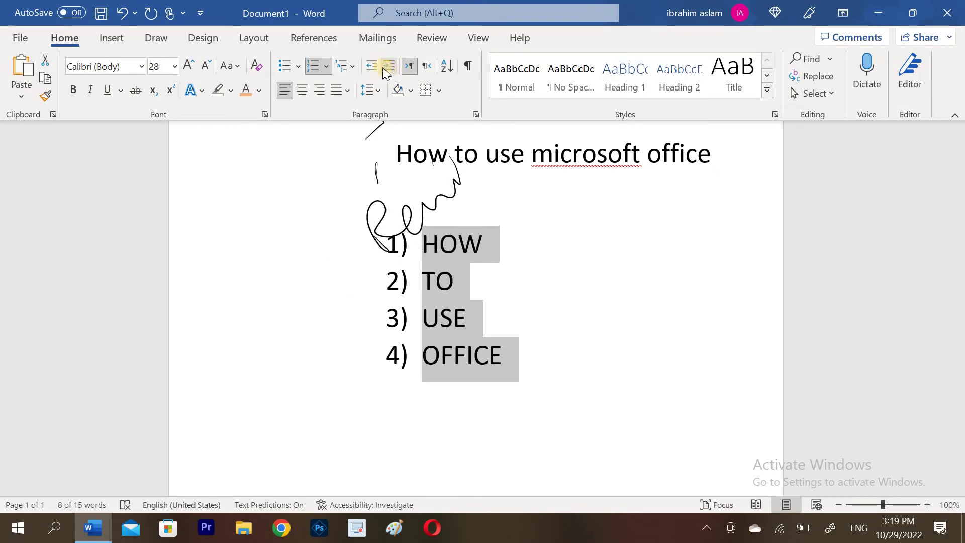
right_click(409, 67)
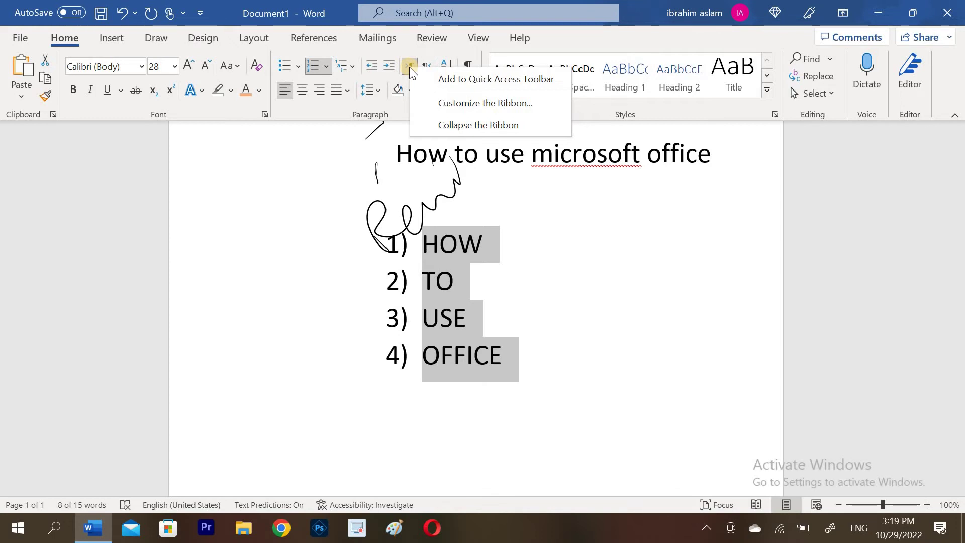
right_click(377, 92)
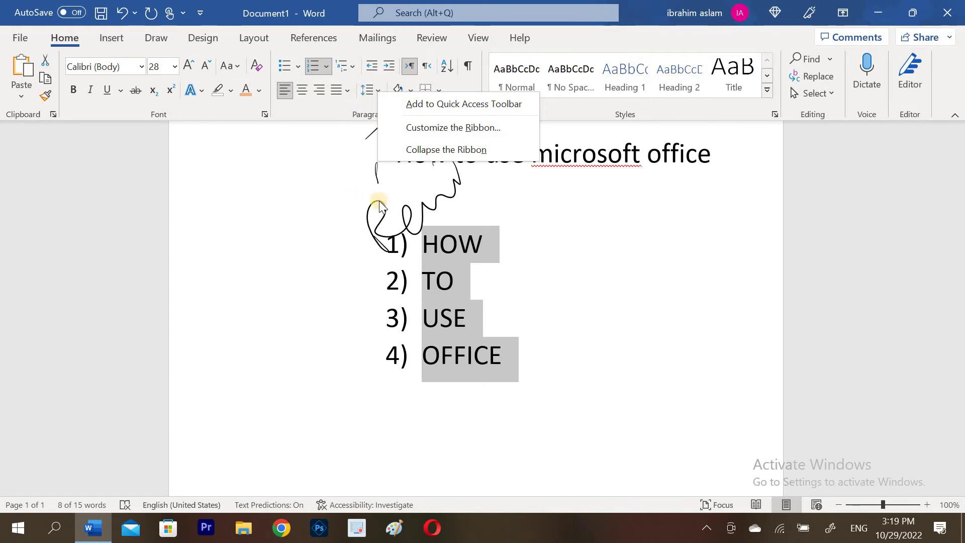
right_click(342, 87)
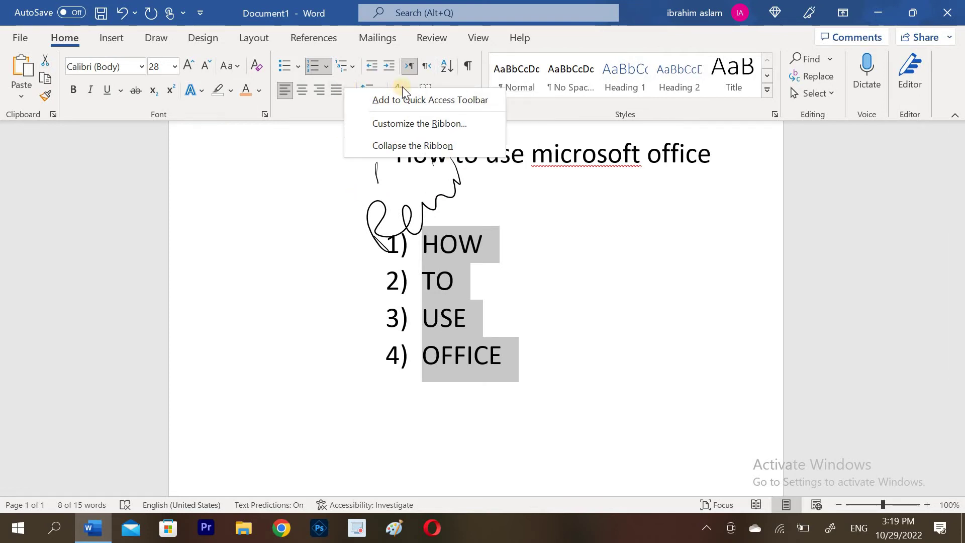
- View the line spacing options for the selected numbered list without changing its spacing
right_click(402, 87)
right_click(376, 95)
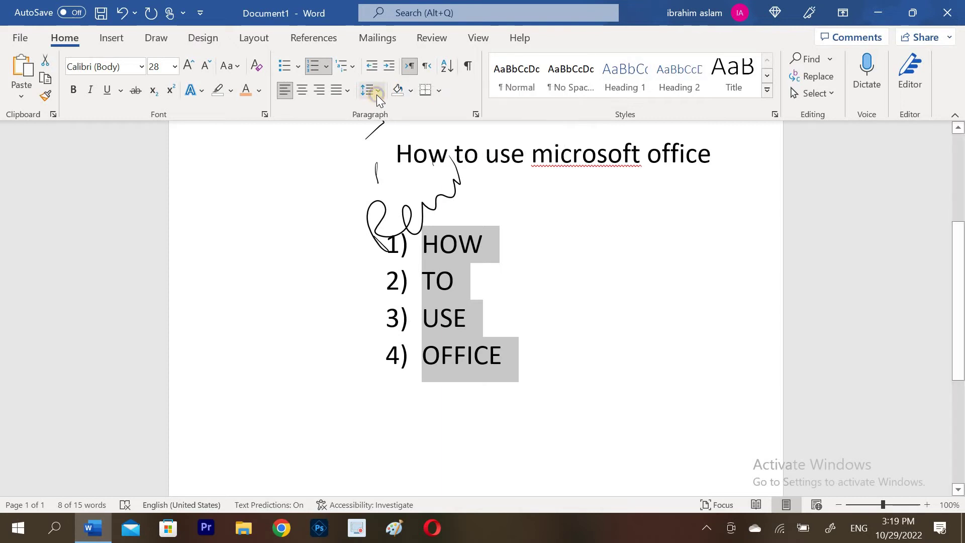
right_click(377, 95)
right_click(363, 88)
left_click(366, 89)
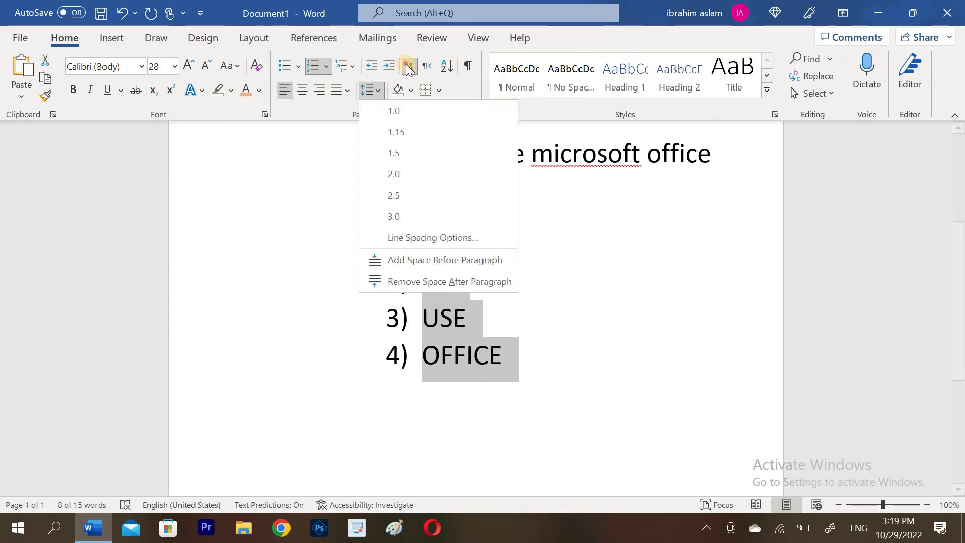
left_click(408, 65)
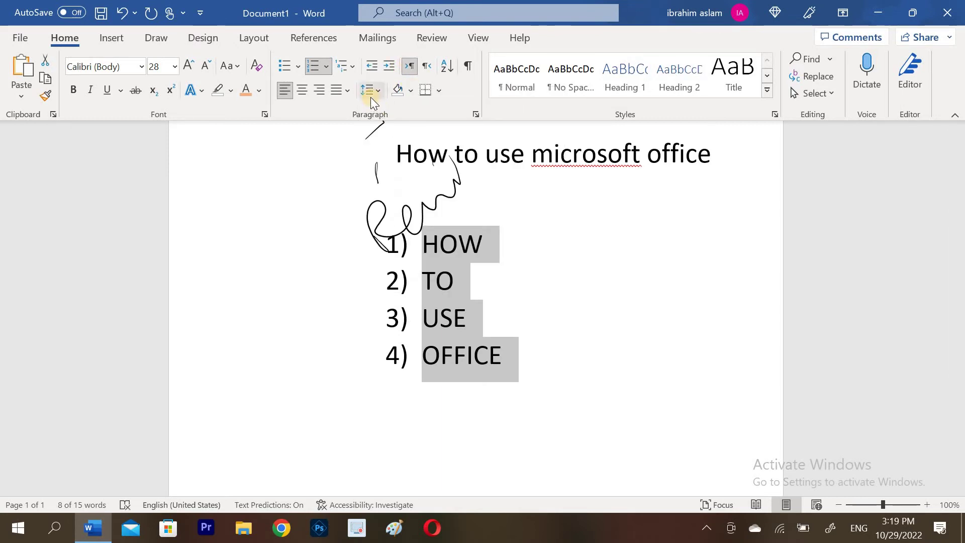
- Undo the four recent indent increases on the numbered HOW TO USE OFFICE list
key("ctrl+z")
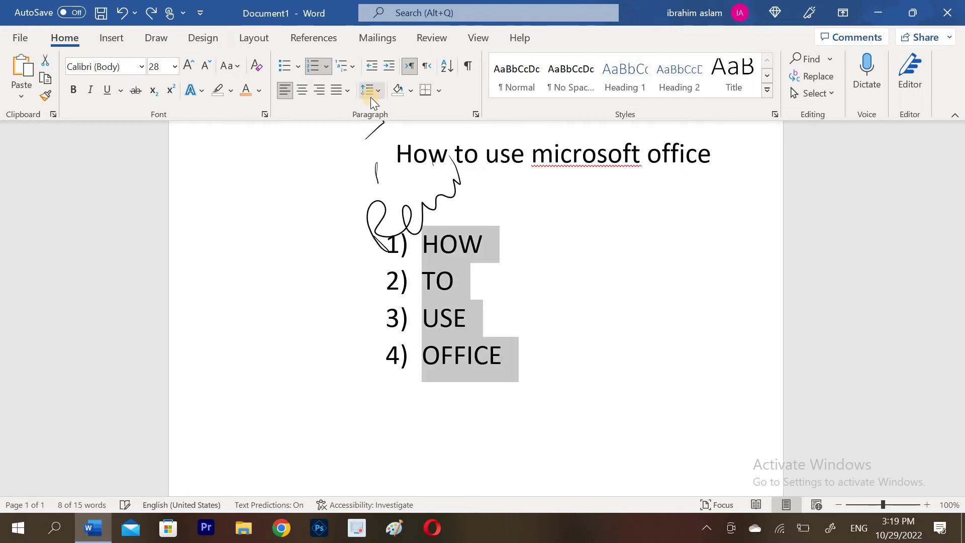
key("ctrl+z")
key("ctrl+z")
key("ctrl+z")
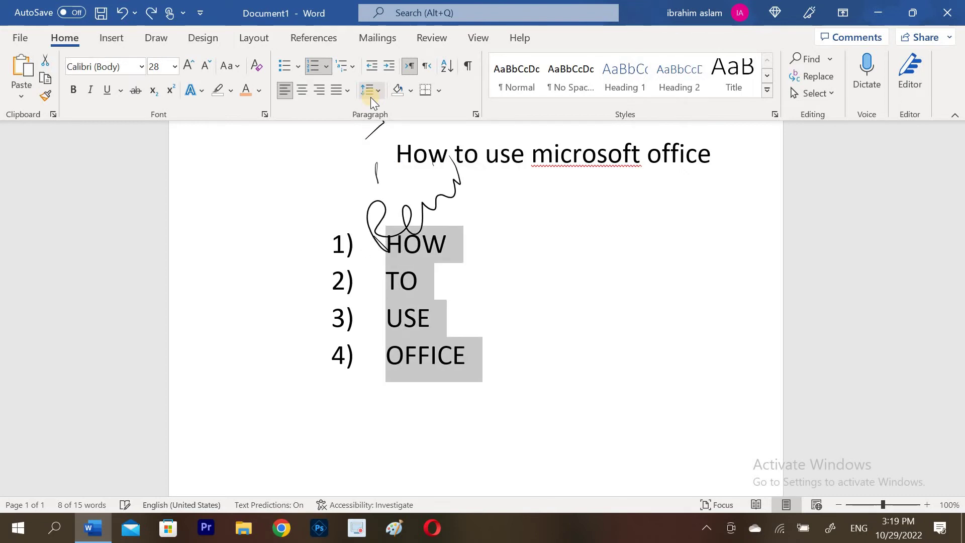
- Set the numbered list's text direction to right-to-left and its line spacing to 1.0
left_click(432, 67)
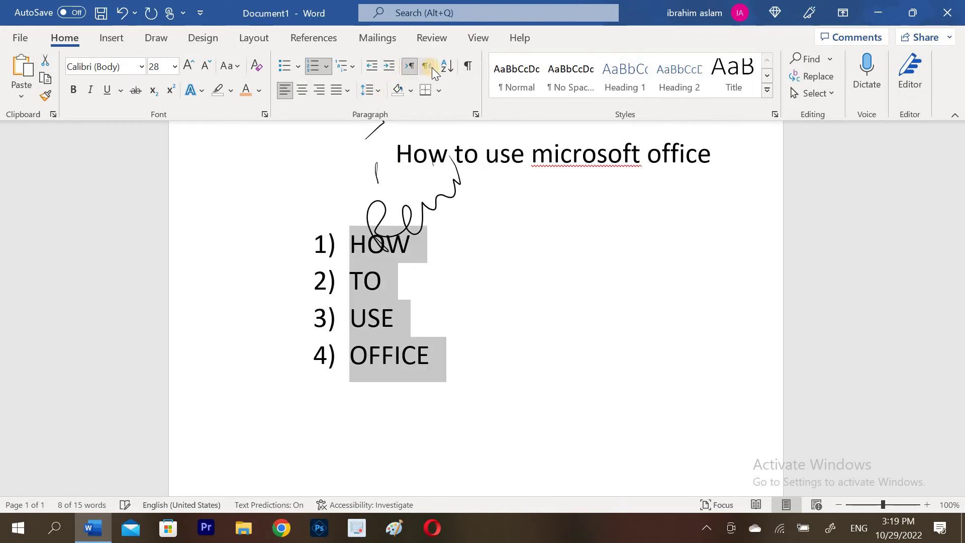
left_click(369, 92)
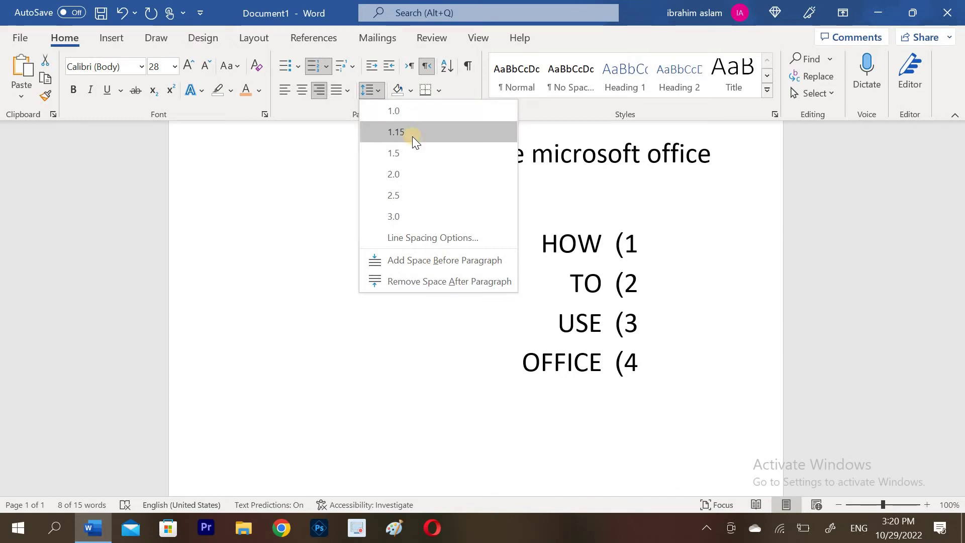
left_click(421, 109)
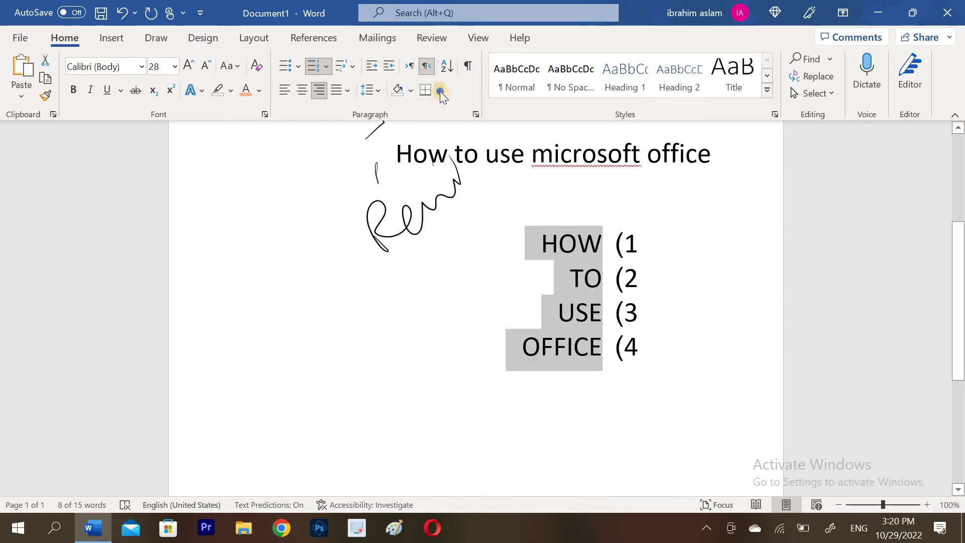
- Add a bottom border to the numbered list and view the other border options
right_click(437, 92)
left_click(429, 89)
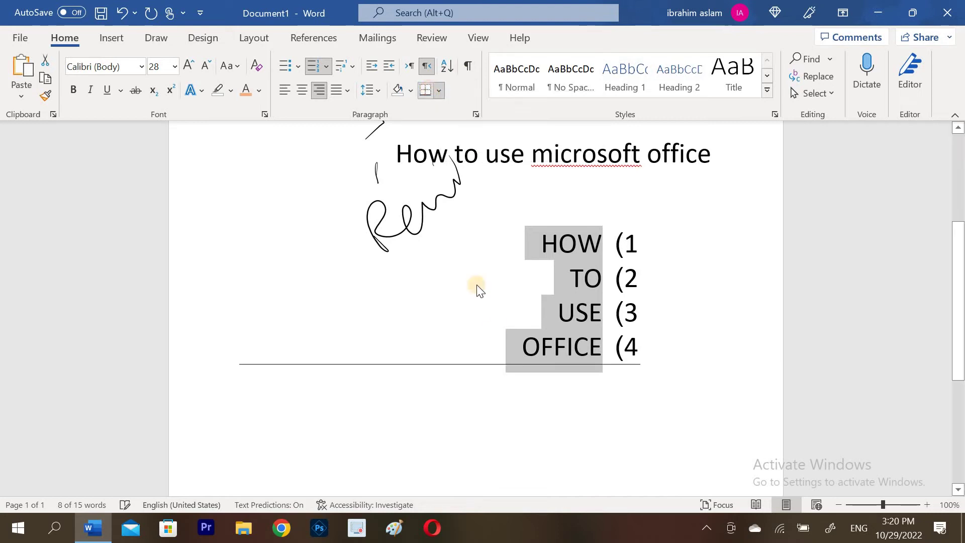
left_click(442, 89)
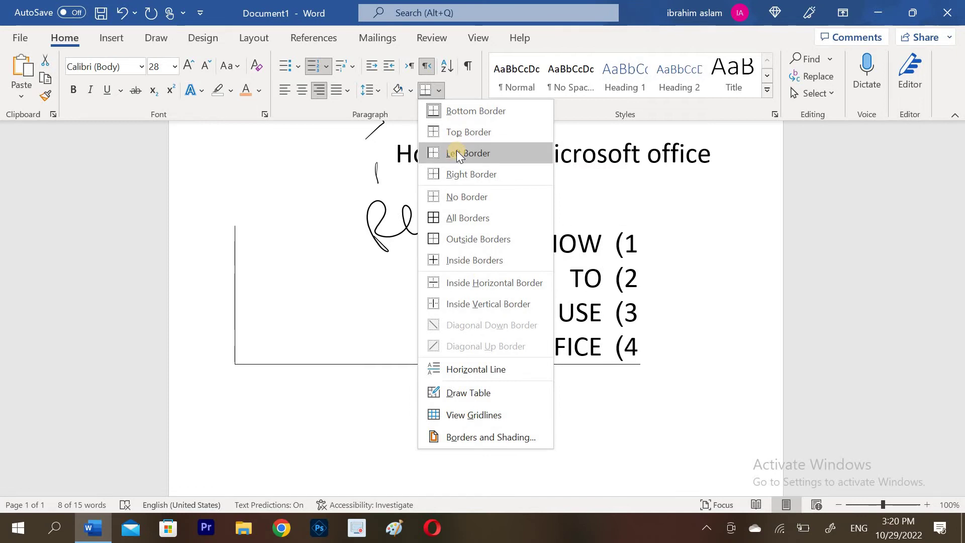
left_click(439, 92)
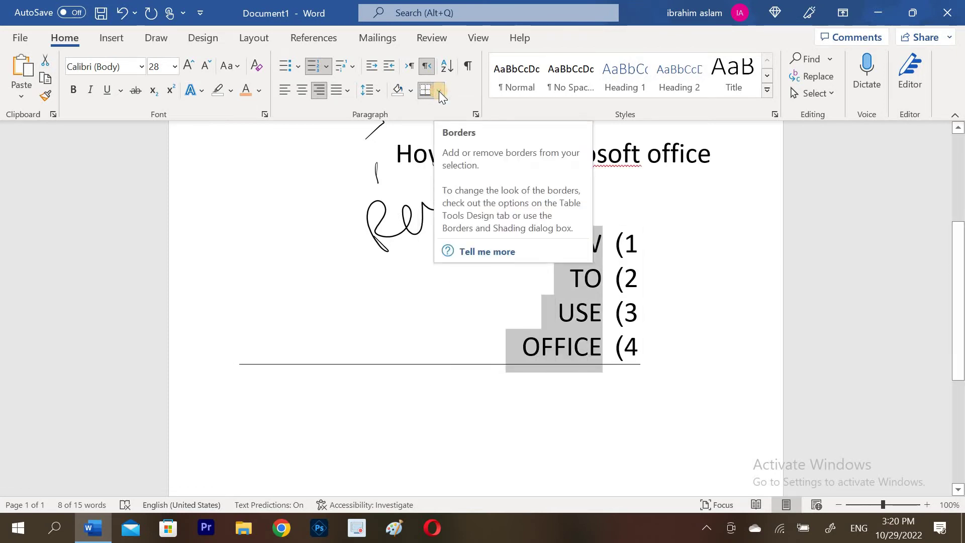
right_click(529, 68)
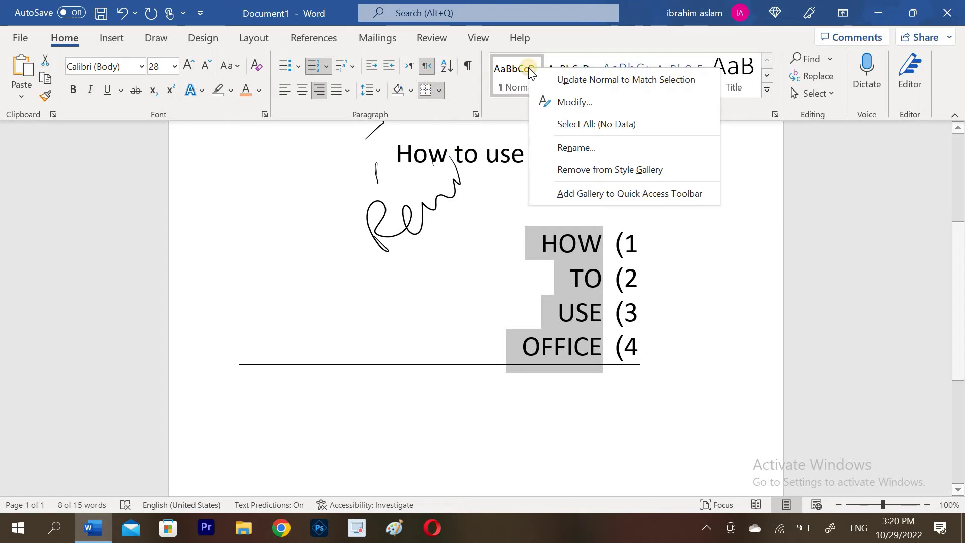
left_click(315, 62)
right_click(315, 62)
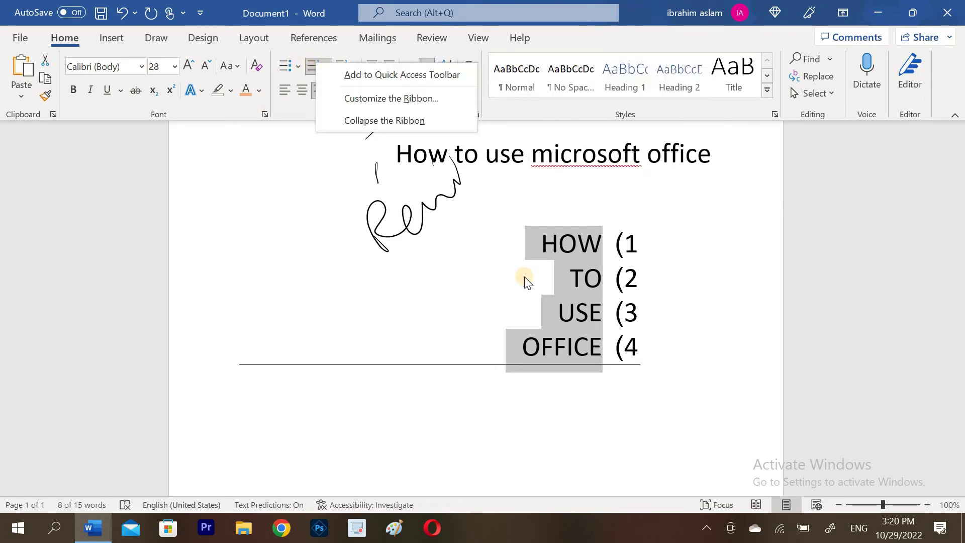
left_click(847, 357)
right_click(662, 300)
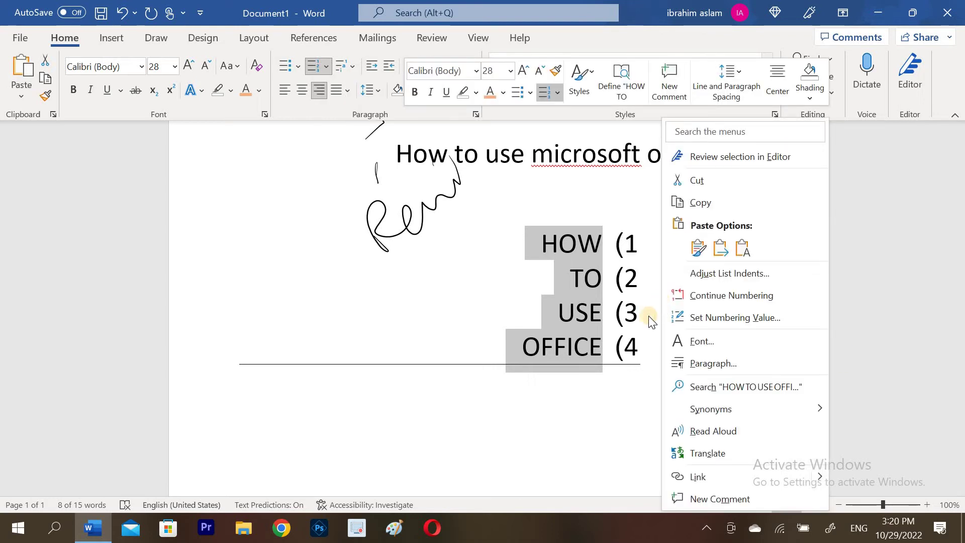
right_click(648, 318)
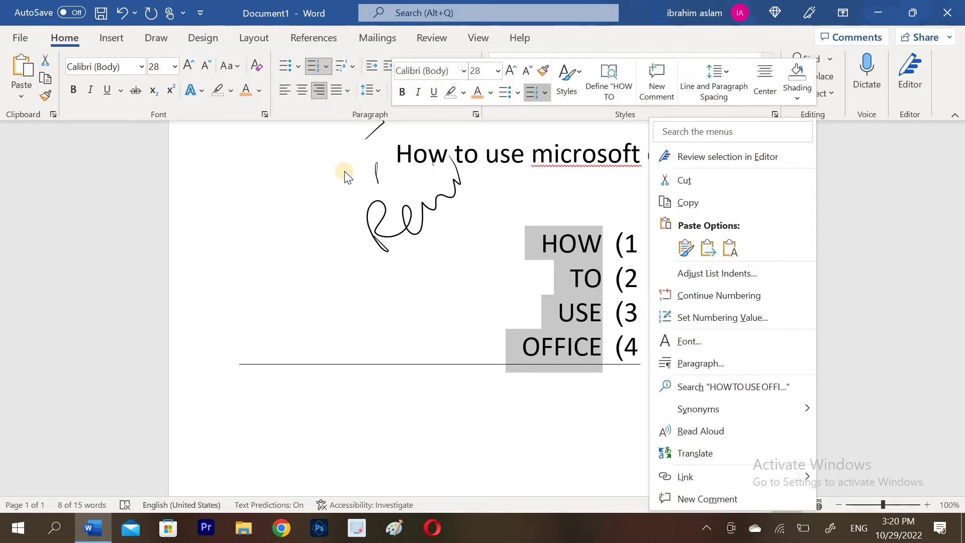
key("Down")
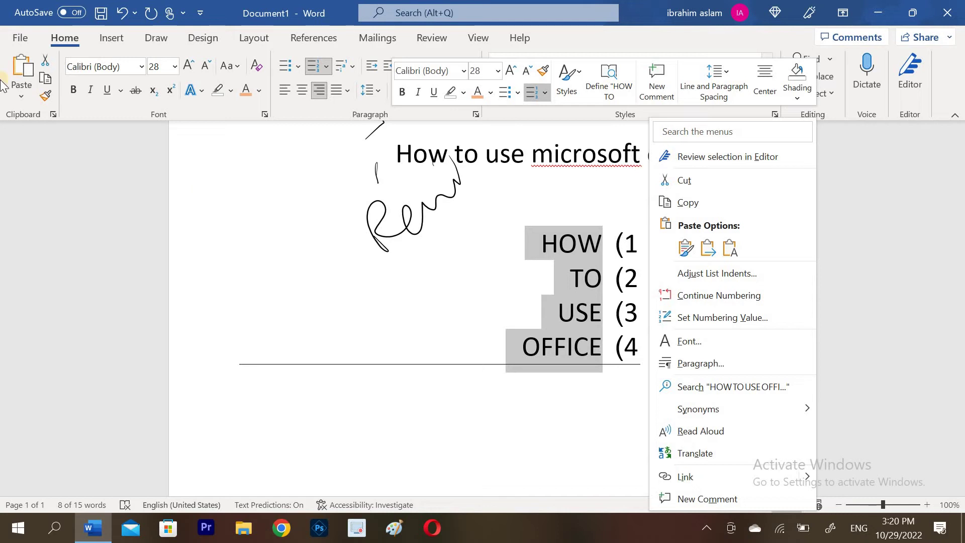
left_click(471, 435)
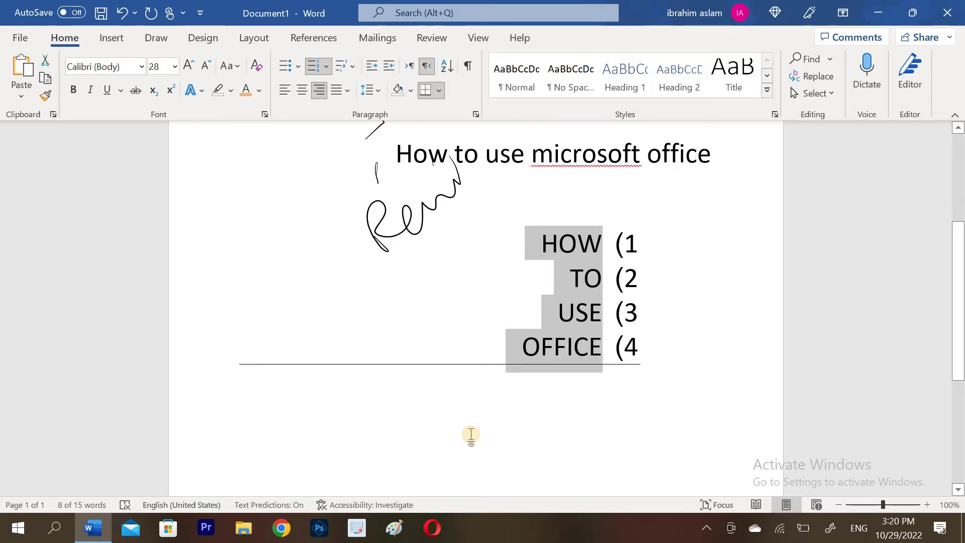
- Apply the Normal style to the four lines HOW, TO, USE and OFFICE, trying No Spacing for comparison
right_click(961, 291)
left_click(961, 259)
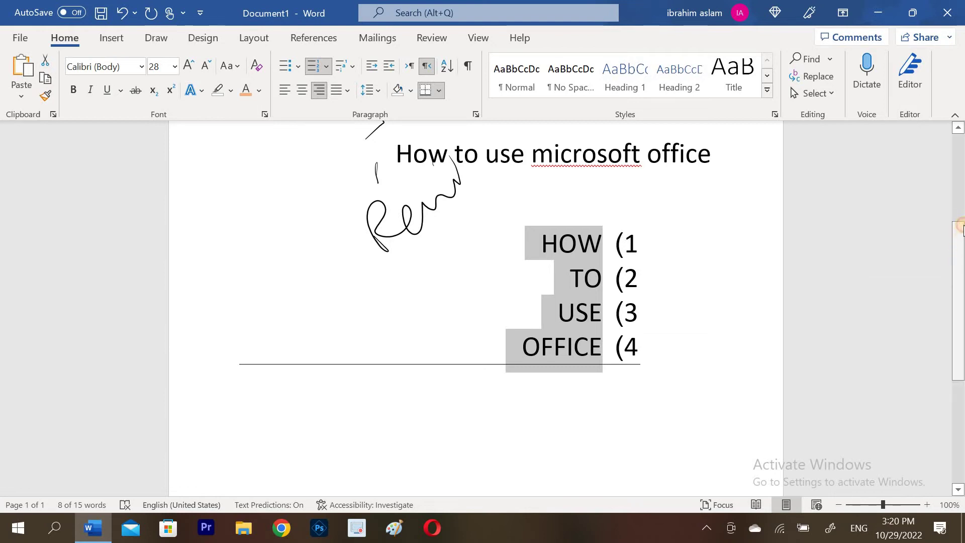
left_click_drag(961, 251, 961, 201)
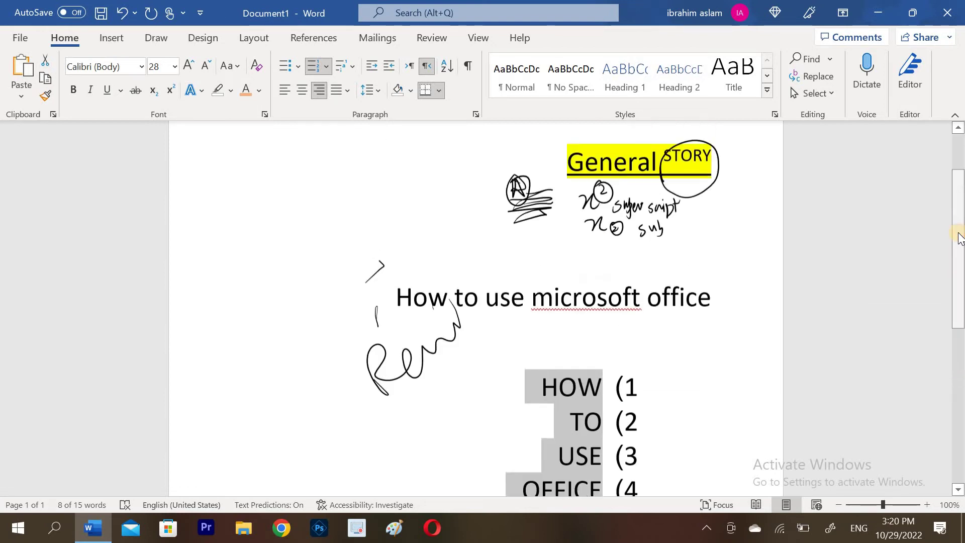
left_click(536, 69)
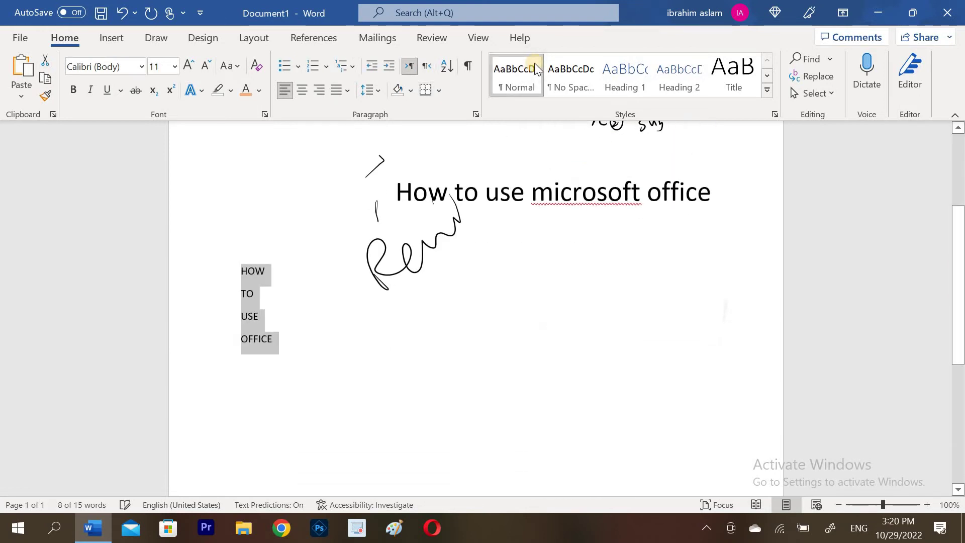
left_click(572, 71)
left_click(517, 70)
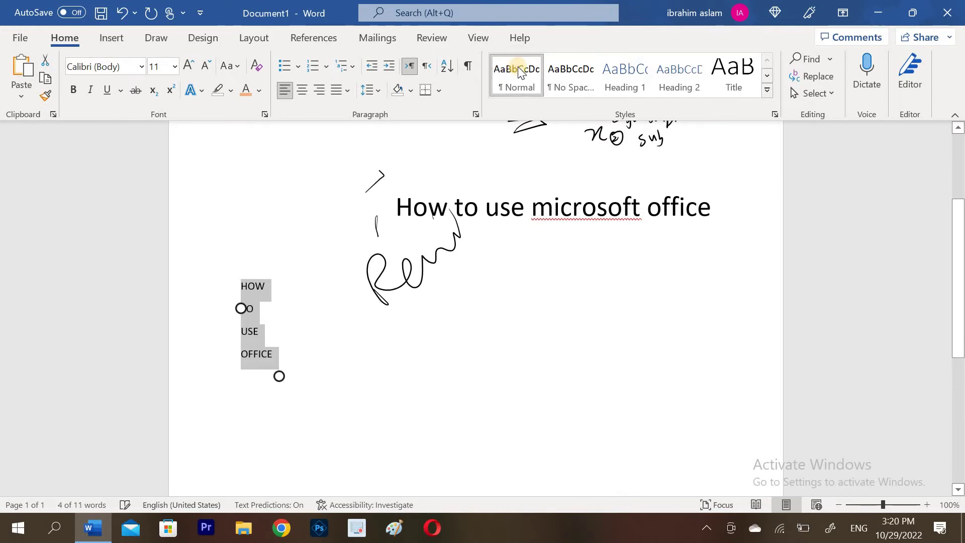
- Try the Heading 1, Heading 2, Heading 3 and No Spacing styles on the four lines, and return them to Normal
left_click(623, 70)
left_click(679, 70)
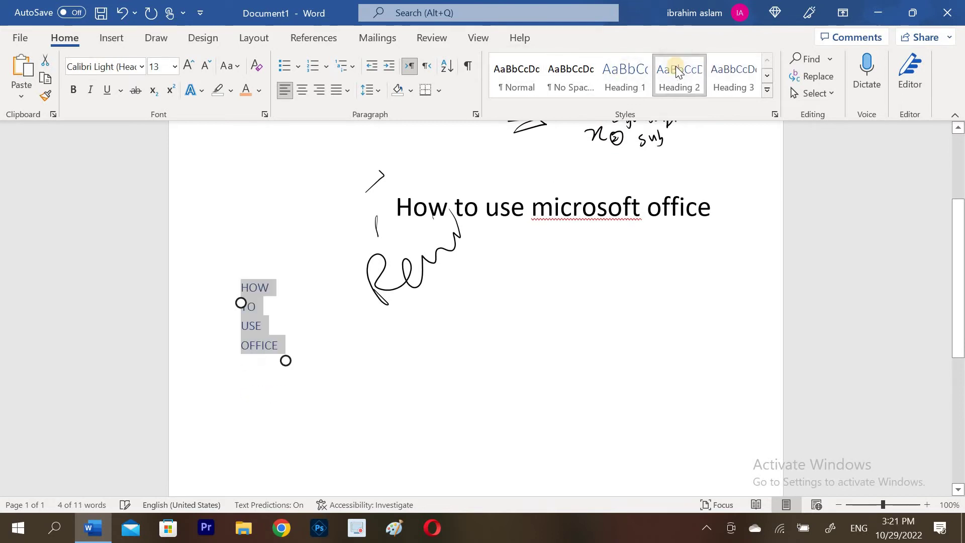
left_click(733, 80)
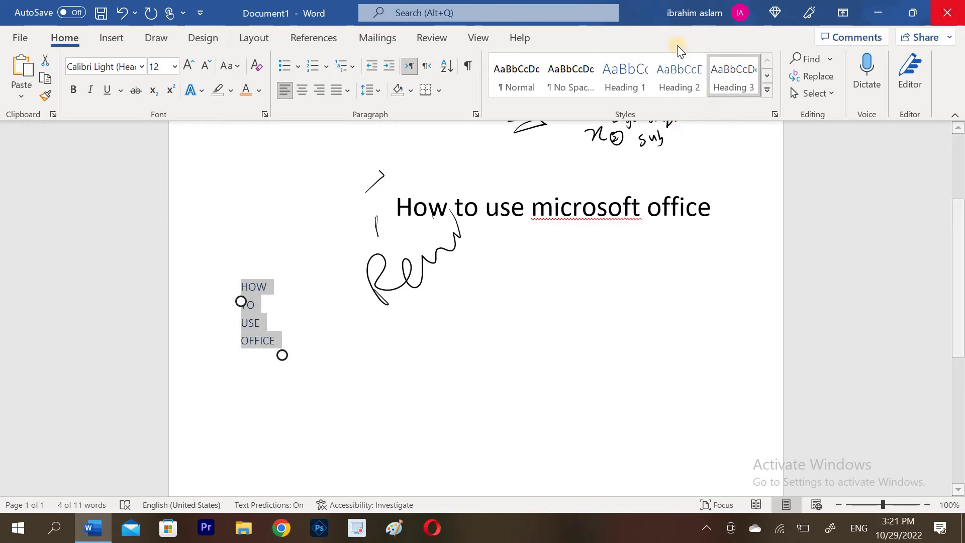
left_click(525, 80)
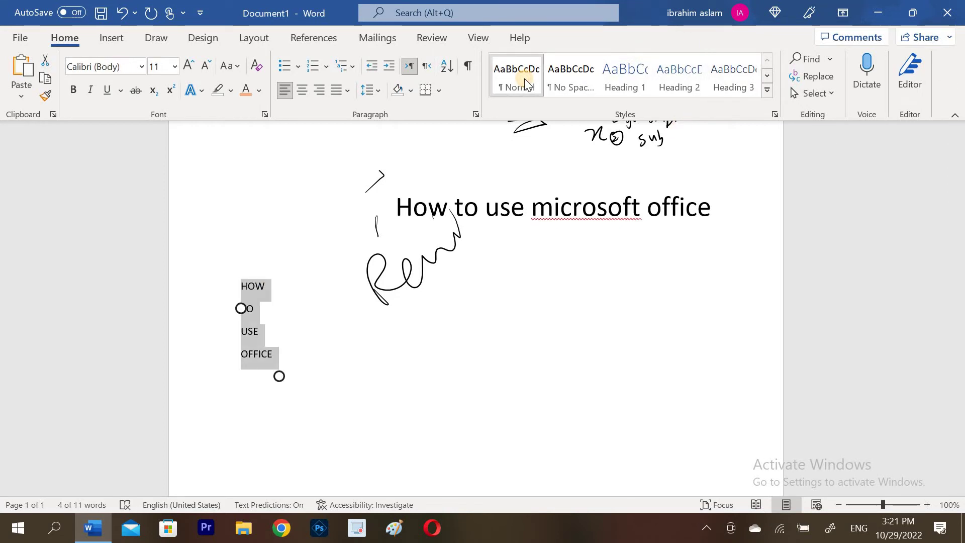
left_click(599, 83)
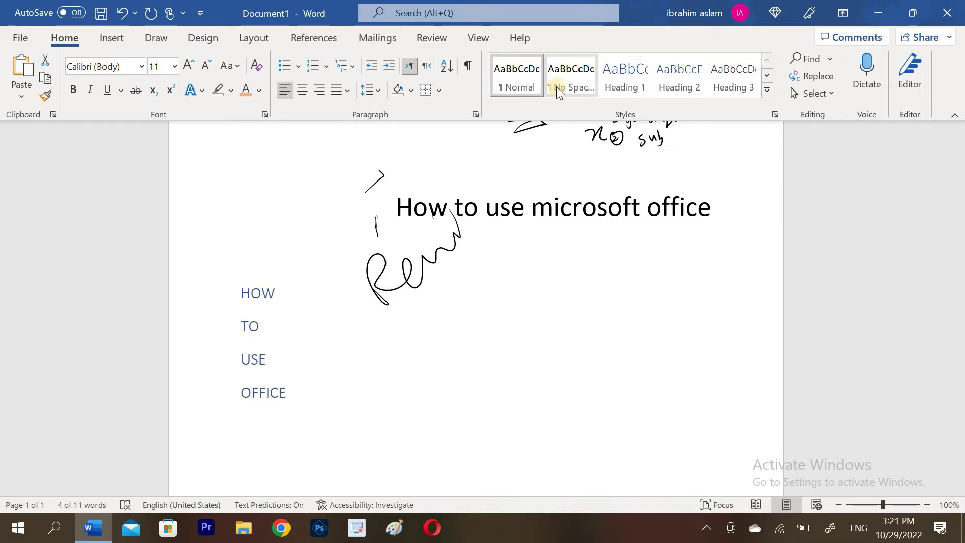
left_click(557, 86)
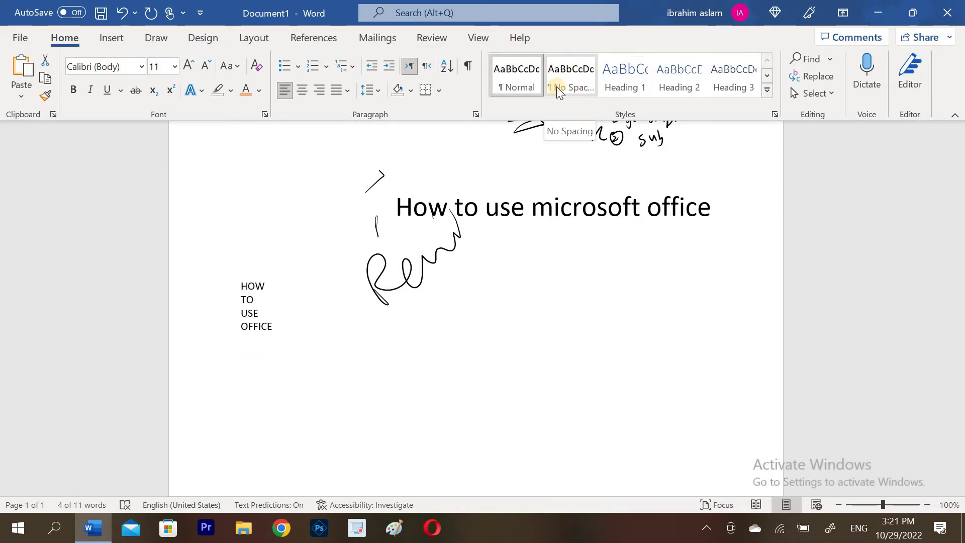
key("ctrl+z")
key("ctrl+z")
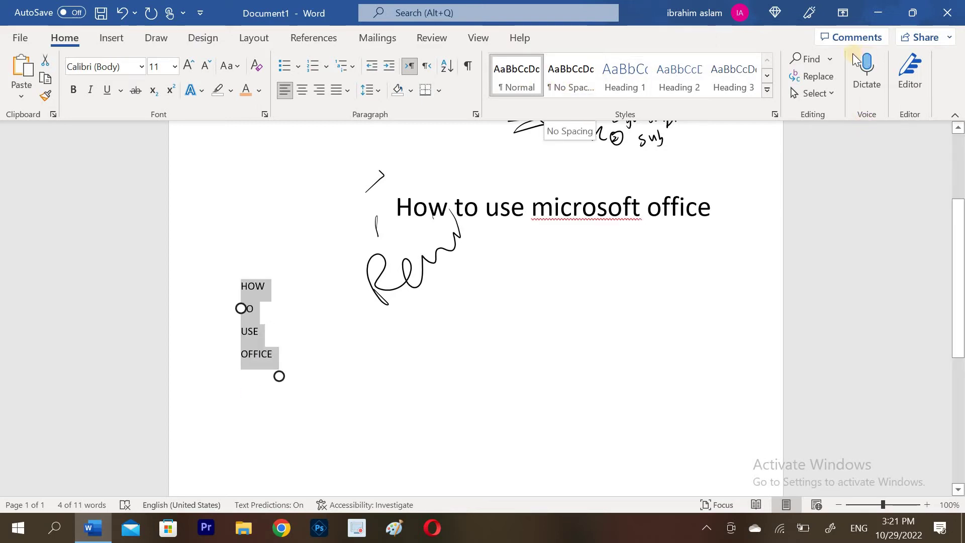
- Add the Replace command to the Quick Access Toolbar
right_click(824, 81)
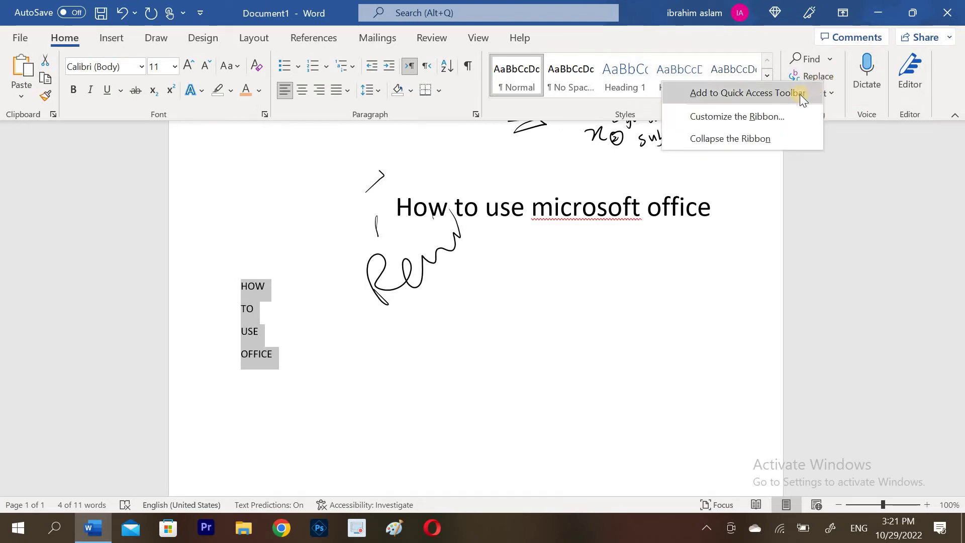
left_click(755, 93)
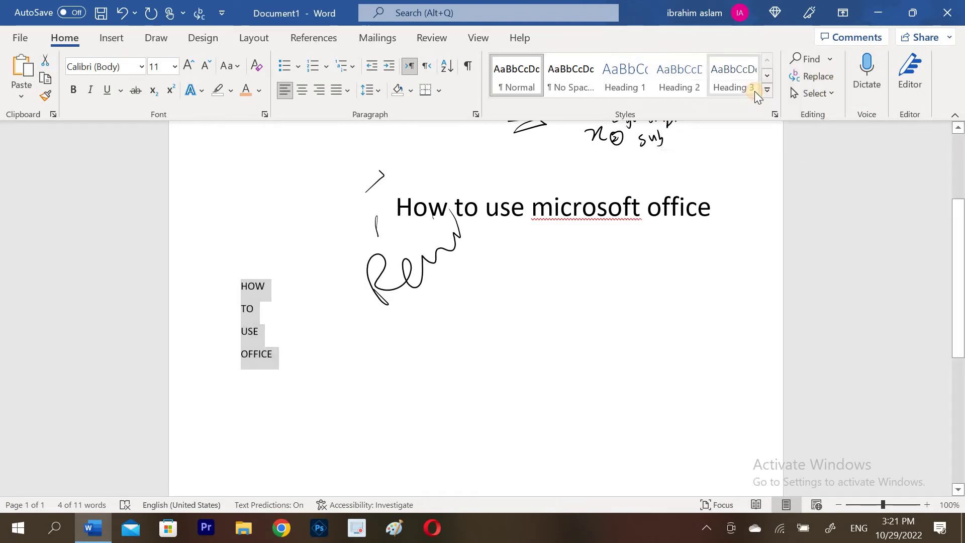
- Replace all occurrences of HOW in the selected lines with THIS IS A WAY
left_click(814, 76)
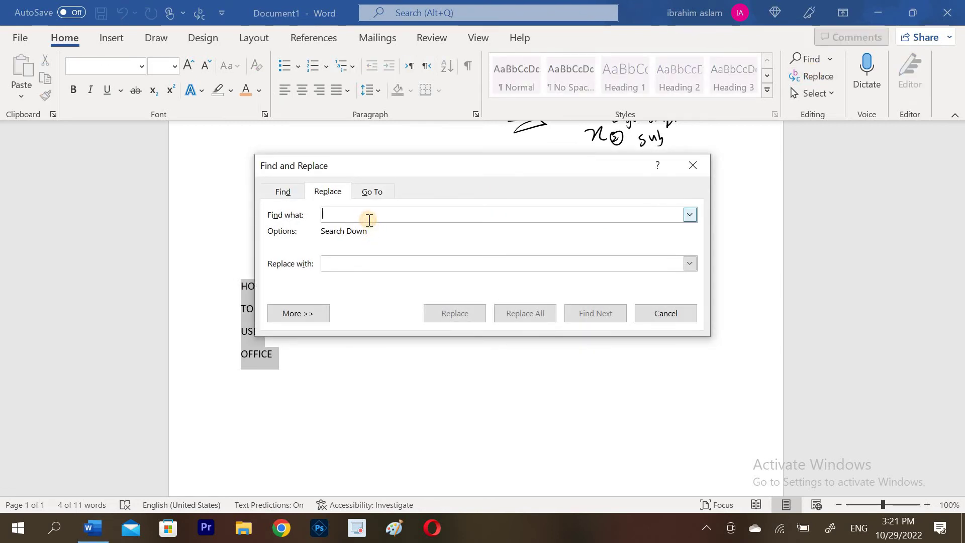
type("HOW")
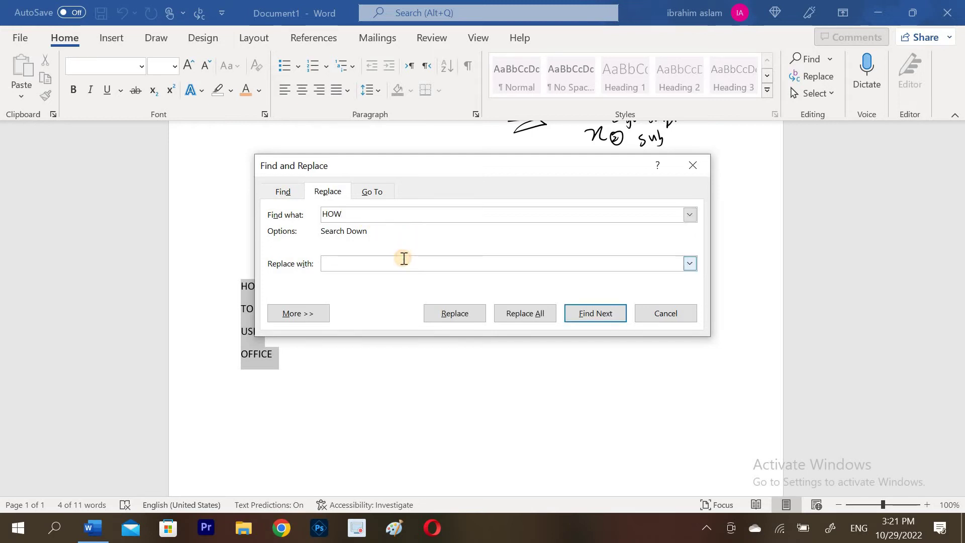
type("THIS ")
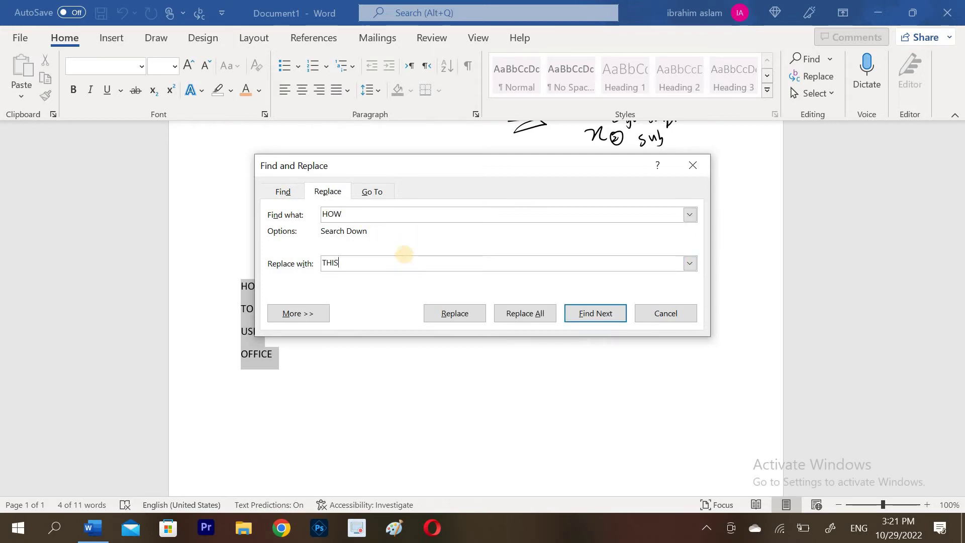
type("IS A W")
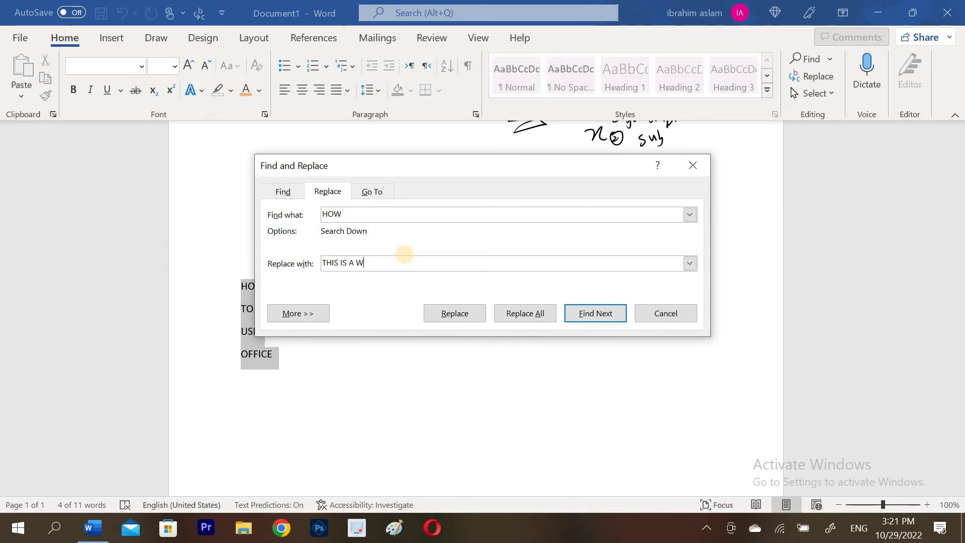
type("W")
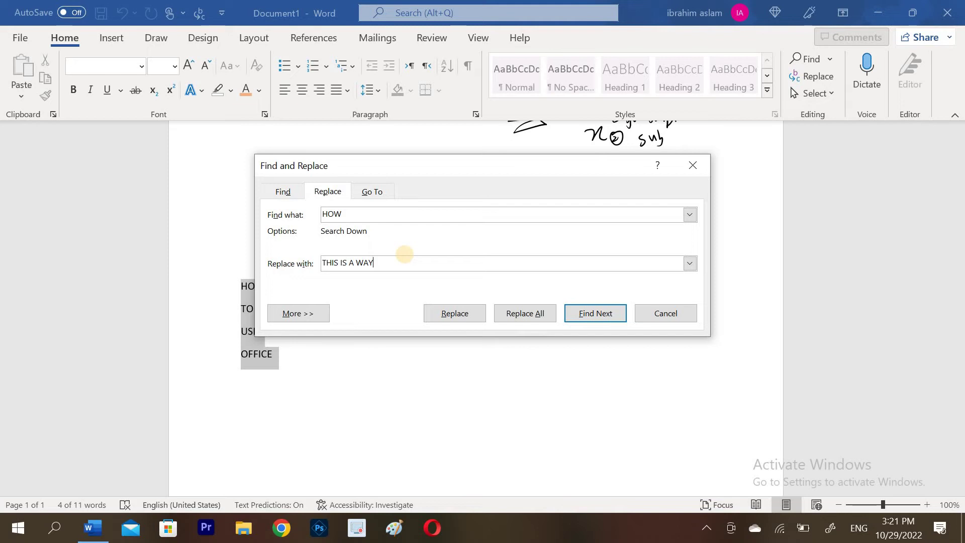
left_click(523, 312)
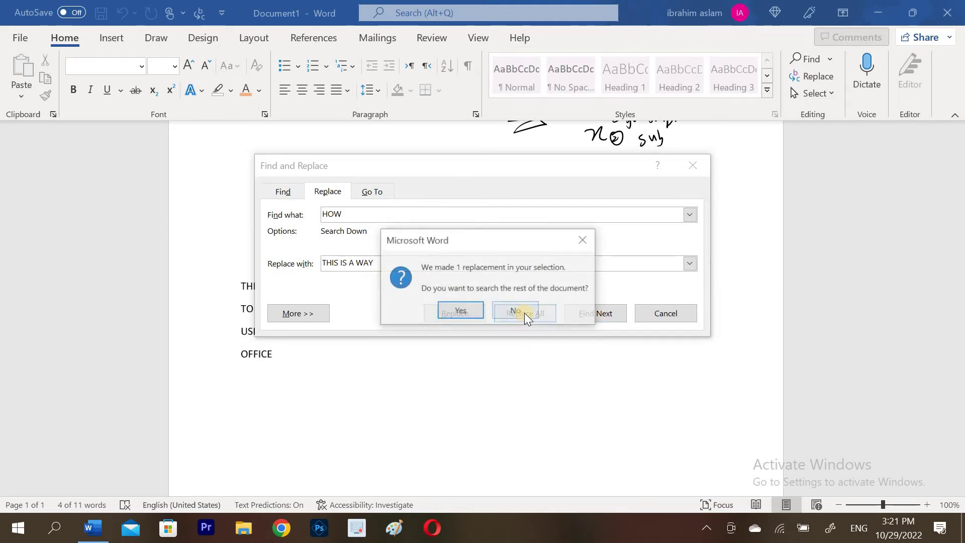
- Extend the replacement of HOW with THIS IS A WAY to the whole document and close Find and Replace
left_click(448, 311)
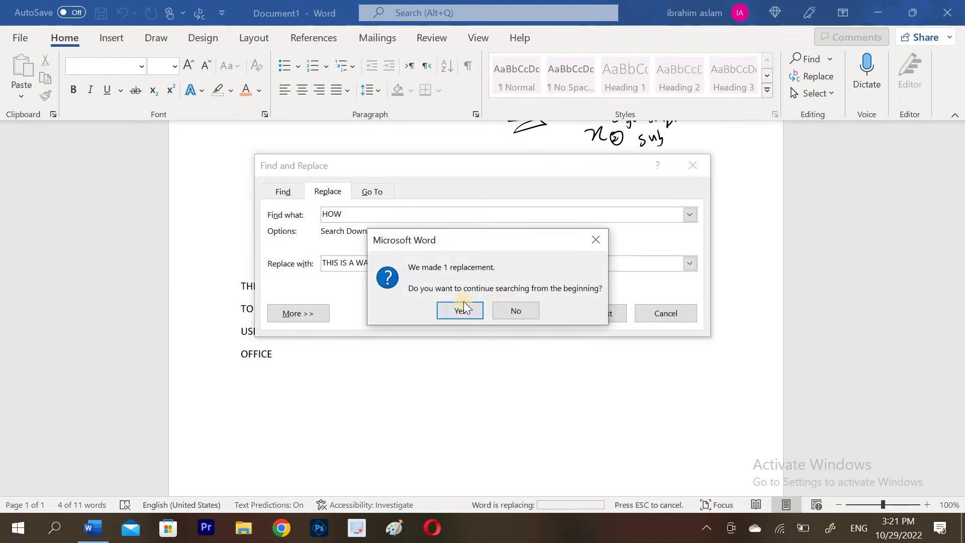
left_click(460, 307)
left_click(487, 309)
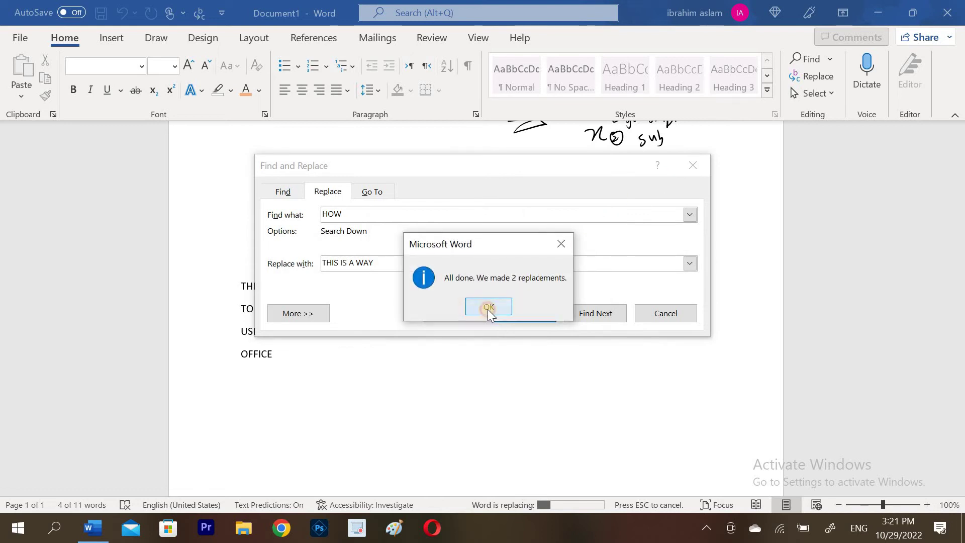
left_click(657, 312)
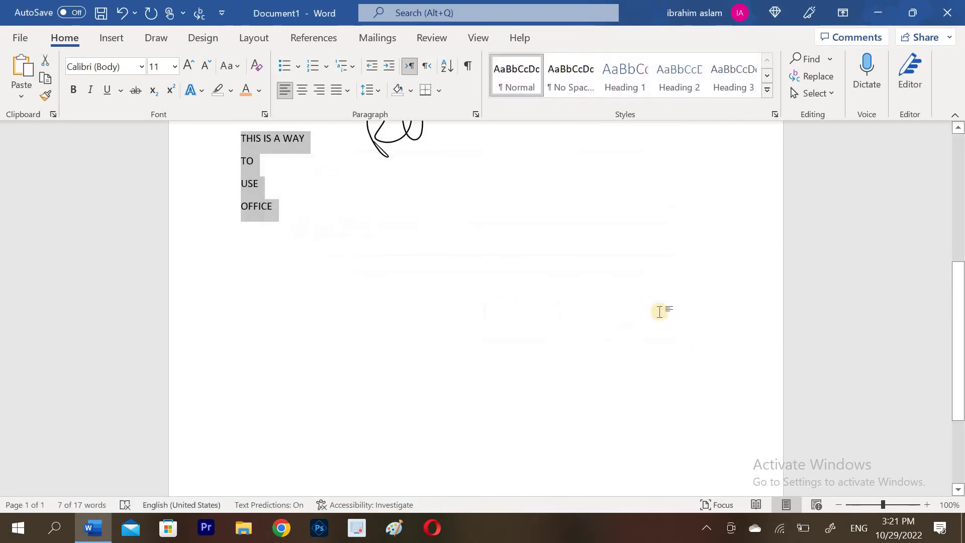
scroll(660, 311, "up", 5)
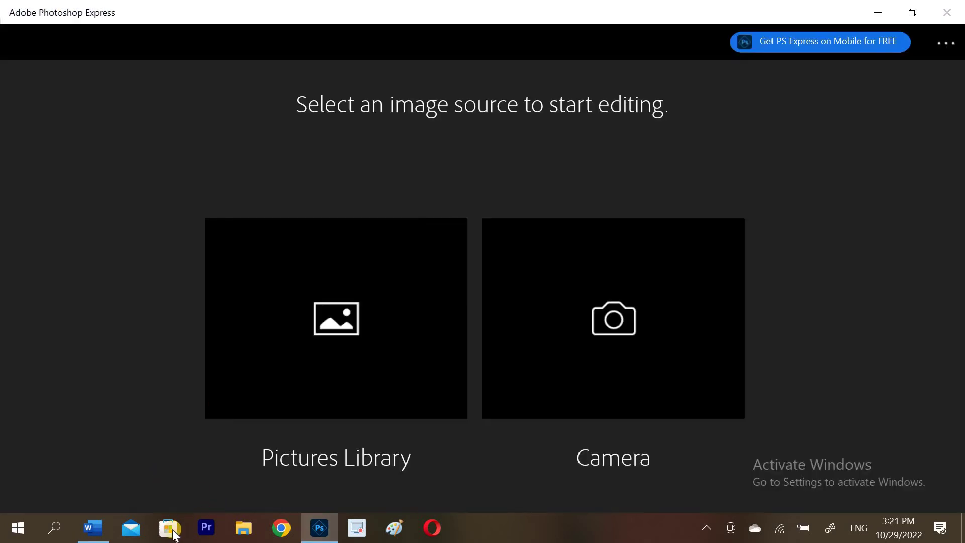
left_click(96, 534)
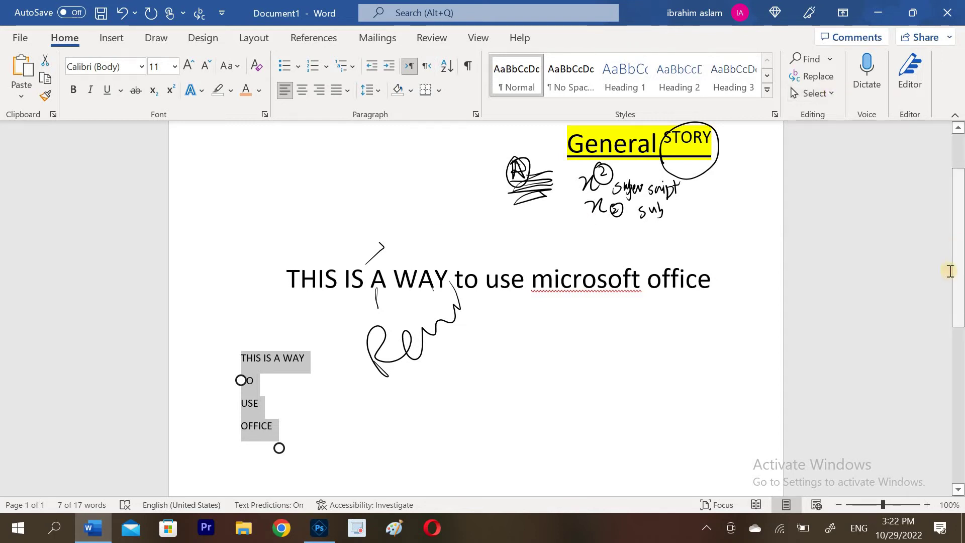
- Convert the four selected lines THIS IS A WAY, TO, USE and OFFICE into a one-column table
left_click_drag(956, 281, 957, 422)
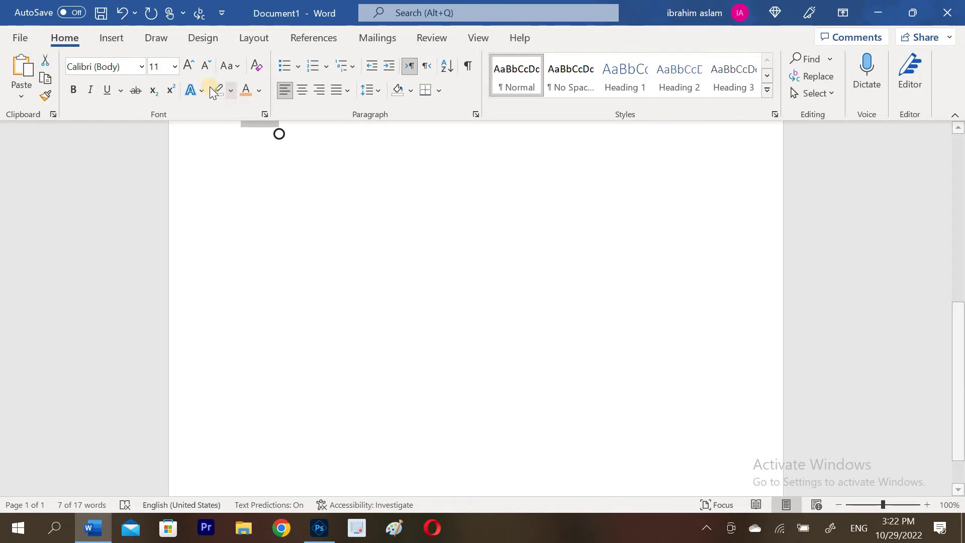
left_click(107, 40)
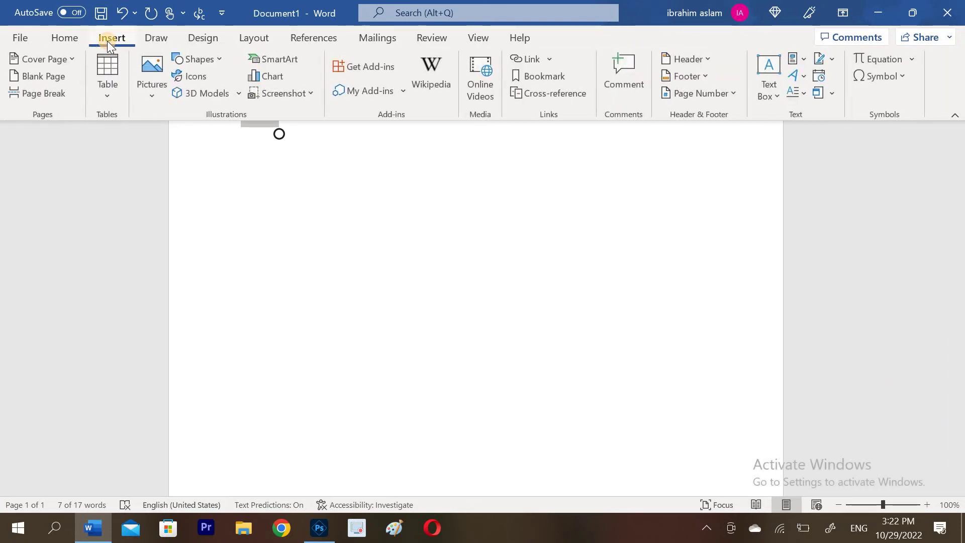
left_click(107, 73)
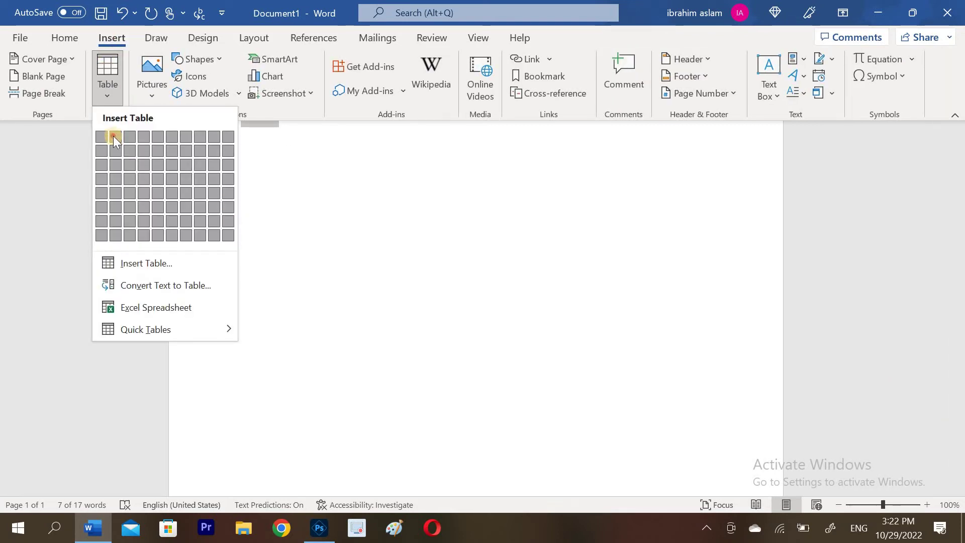
left_click(133, 265)
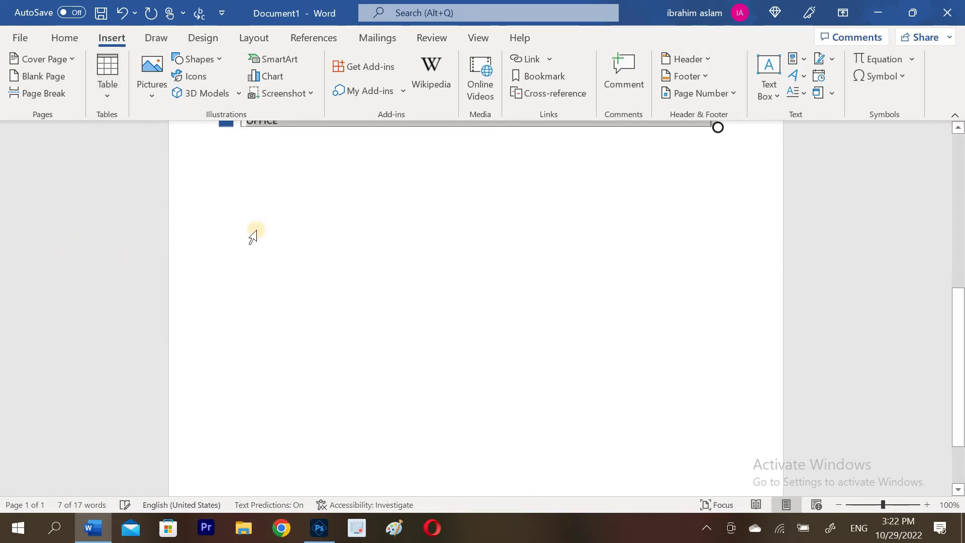
left_click(356, 337)
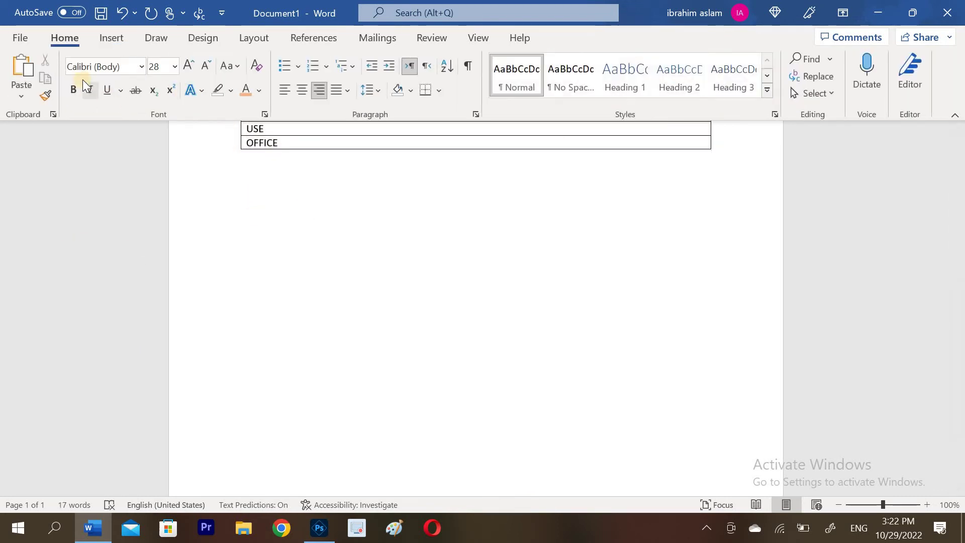
left_click(105, 36)
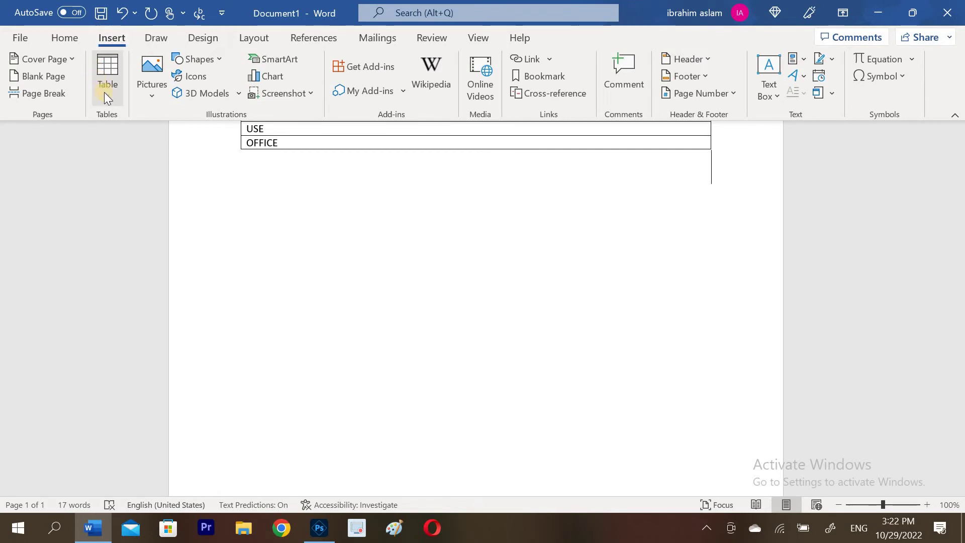
left_click(104, 92)
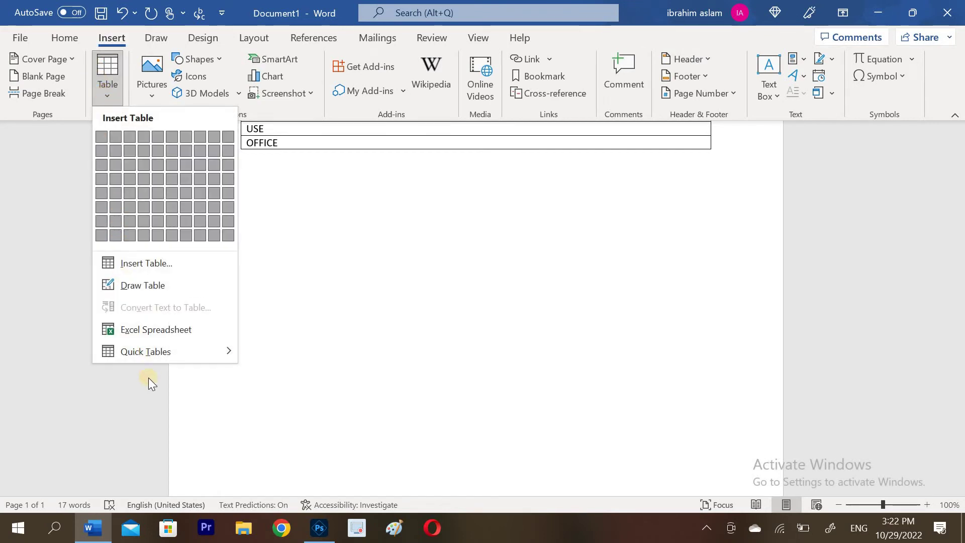
left_click(145, 346)
- Create a new blank document
left_click(17, 35)
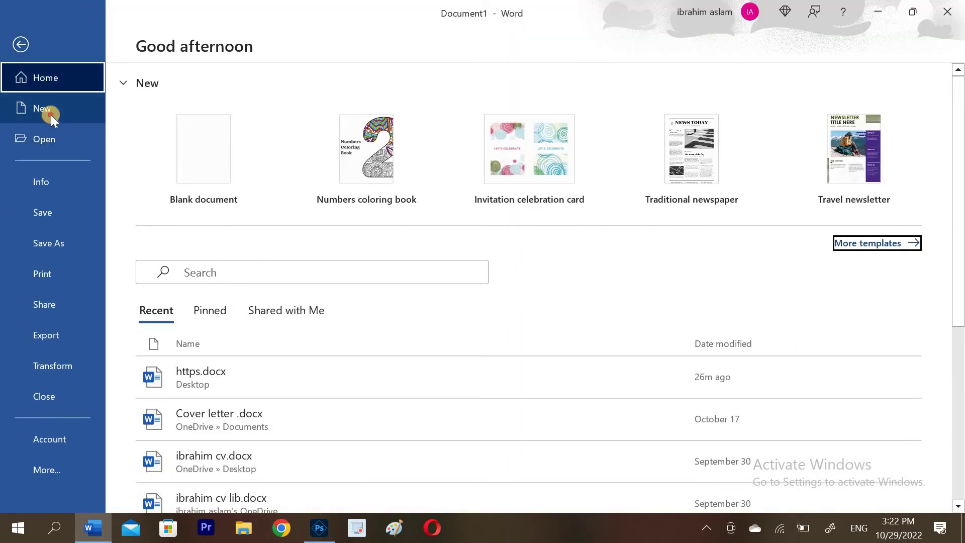
left_click(50, 115)
left_click(248, 198)
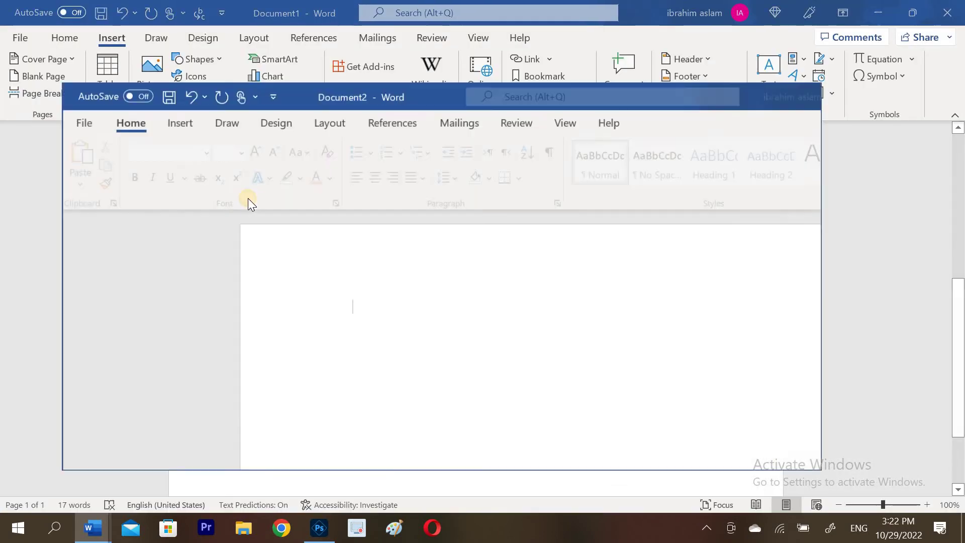
left_click(780, 104)
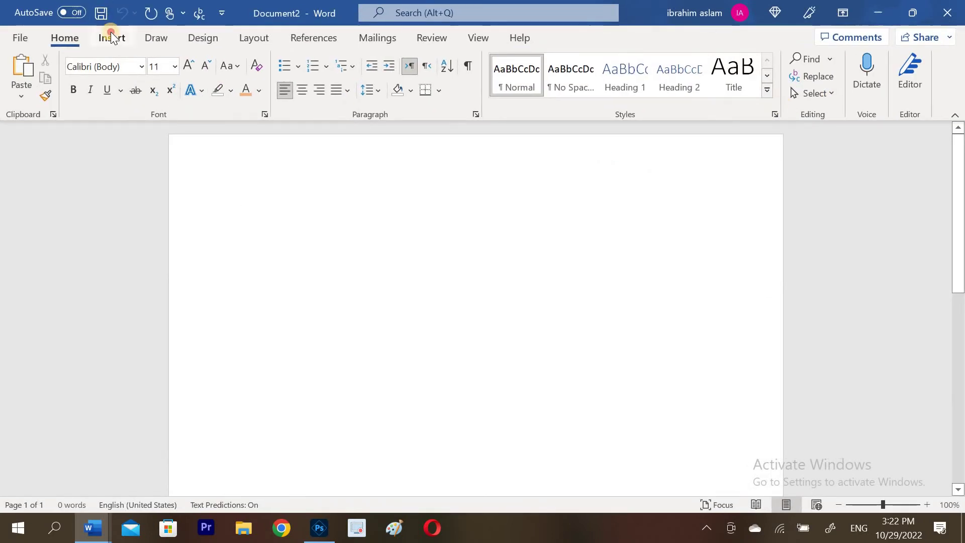
- Insert a table with 12 columns and 6 rows, specifying the table size numerically
left_click(110, 33)
left_click(116, 67)
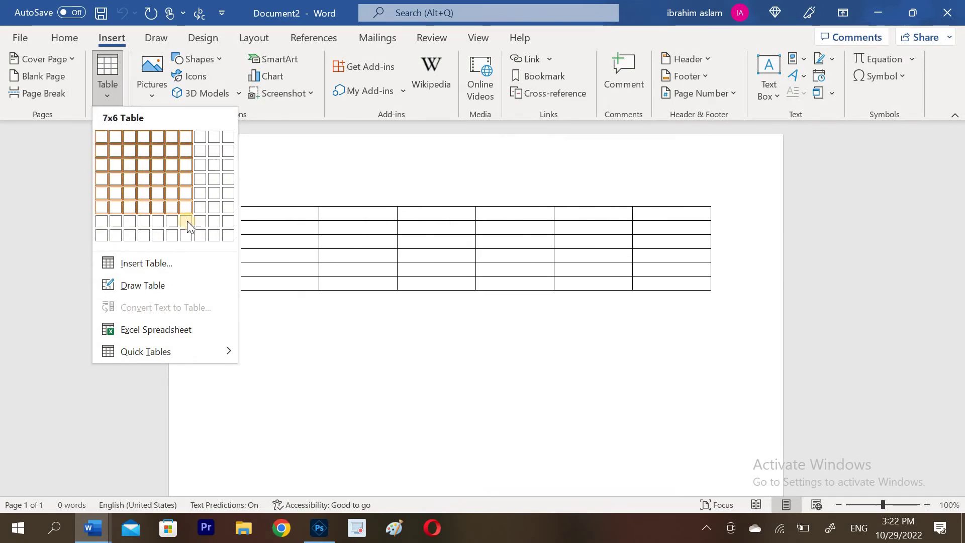
left_click(194, 263)
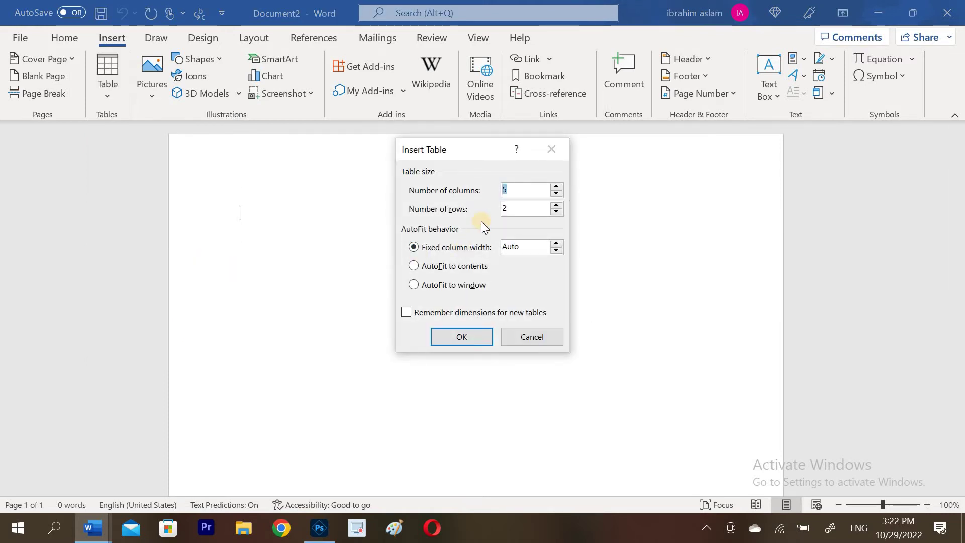
type("12")
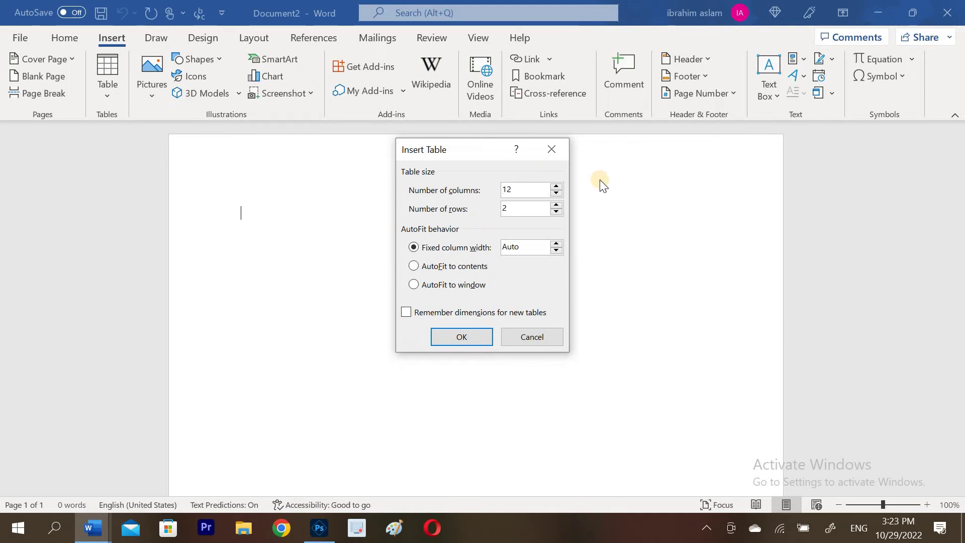
left_click(521, 210)
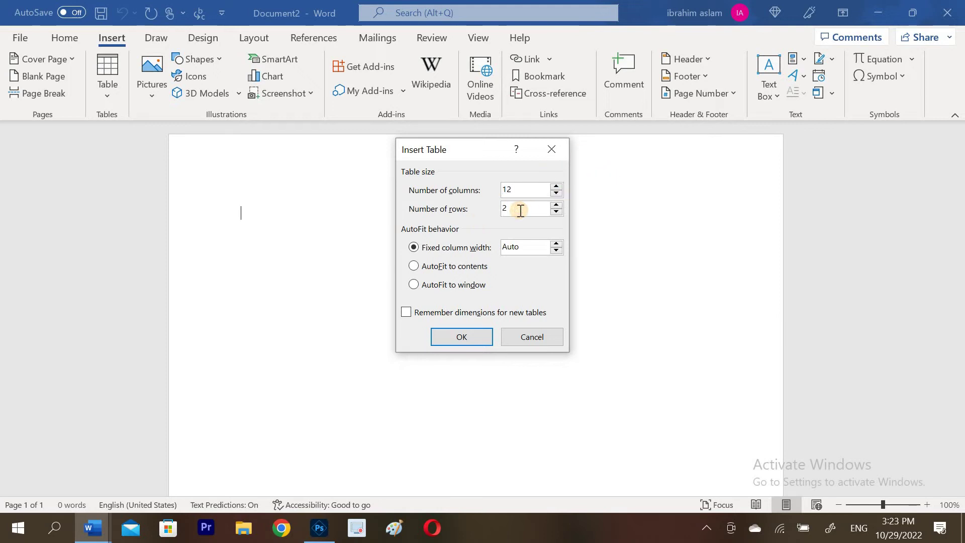
key("BackSpace")
type("6")
key("Return")
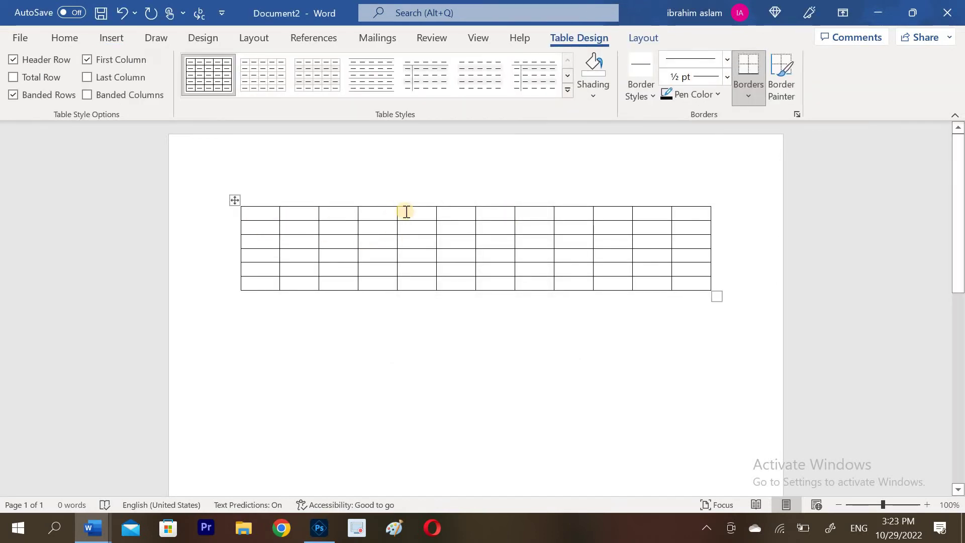
- Handwrite the word column with a rightward arrow and tick marks above the table, and a downward arrow with the word Row beside it
mouse_move(496, 175)
left_mouse_down()
mouse_move(484, 190)
mouse_move(587, 164)
left_mouse_up()
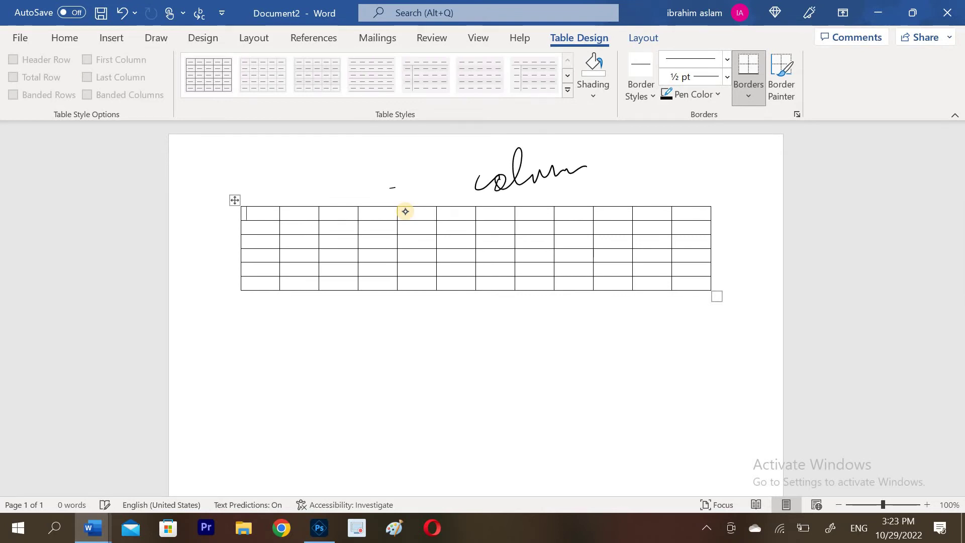
left_click_drag(395, 187, 640, 191)
left_click_drag(272, 203, 289, 193)
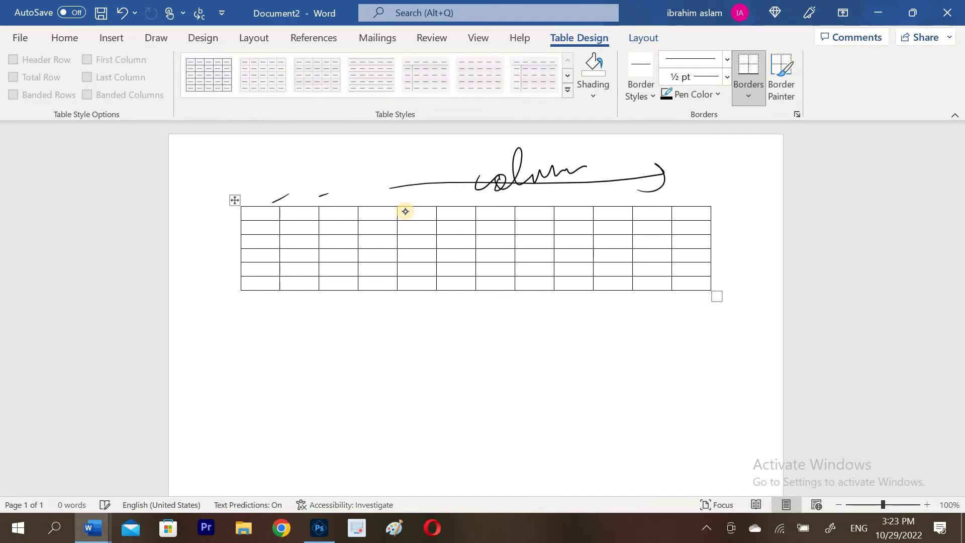
left_click_drag(345, 204, 392, 202)
left_click_drag(426, 202, 435, 200)
key("Escape")
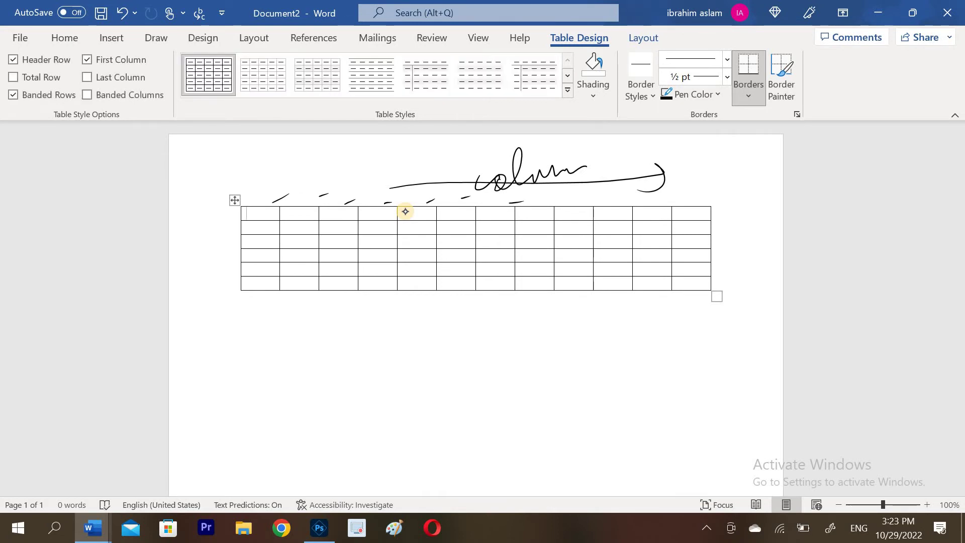
mouse_move(209, 204)
left_mouse_down()
mouse_move(207, 318)
mouse_move(230, 289)
left_mouse_up()
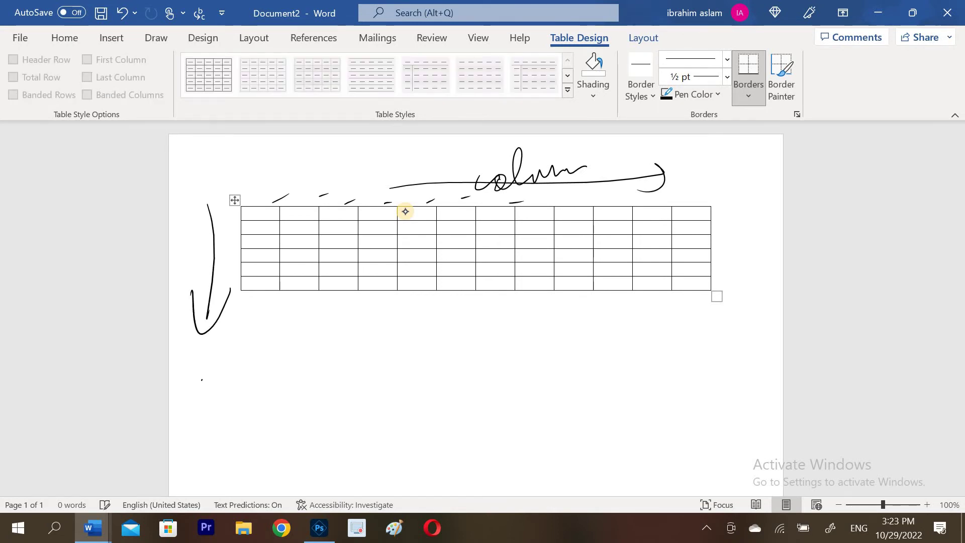
mouse_move(201, 378)
left_mouse_down()
mouse_move(232, 408)
mouse_move(274, 385)
left_mouse_up()
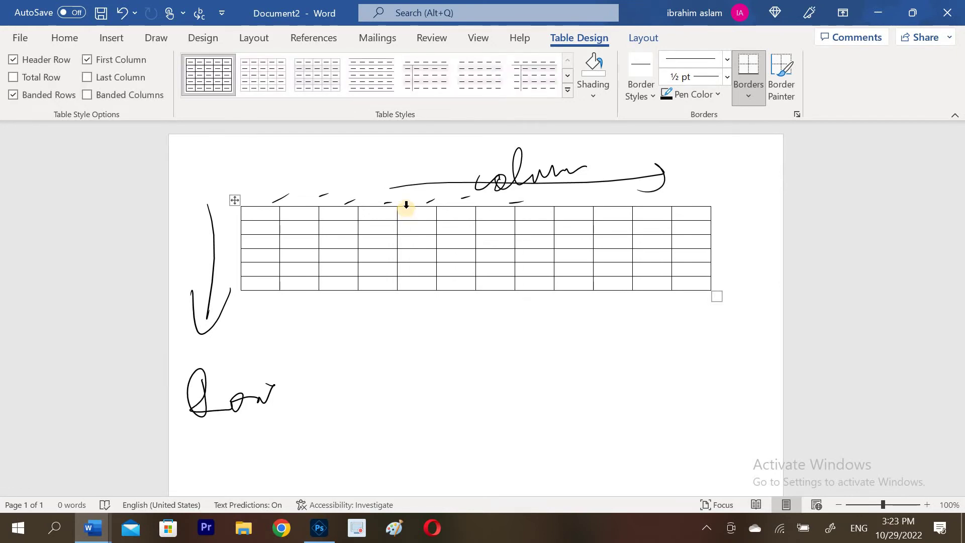
left_click(108, 39)
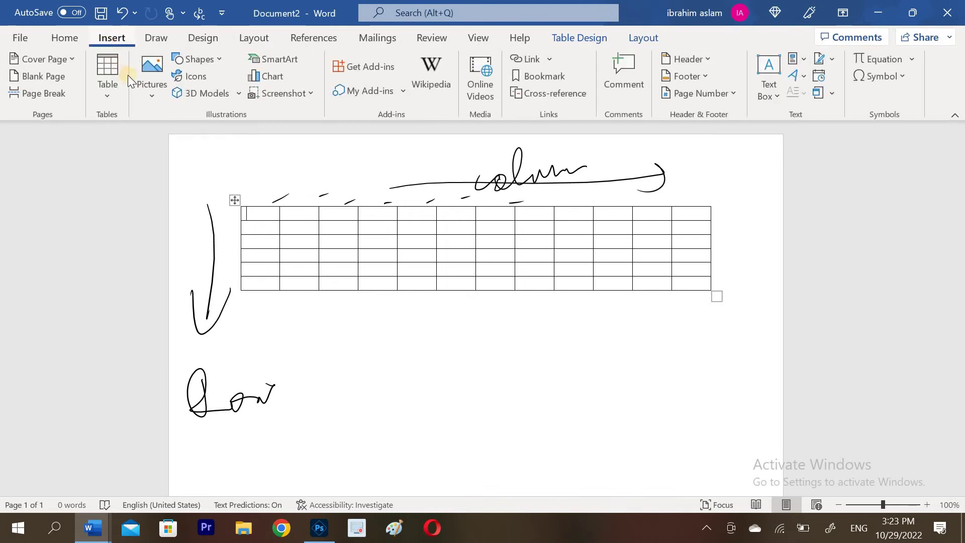
left_click(146, 80)
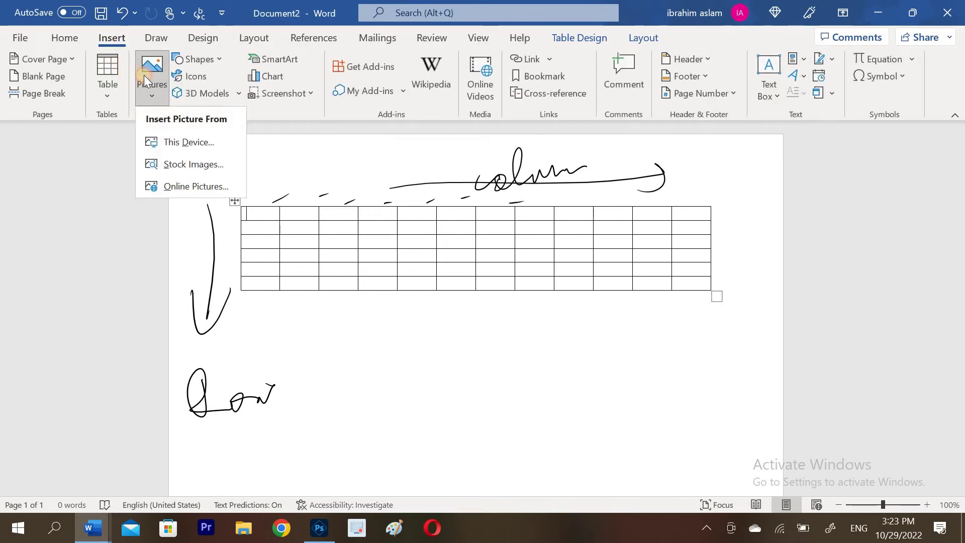
left_click(164, 133)
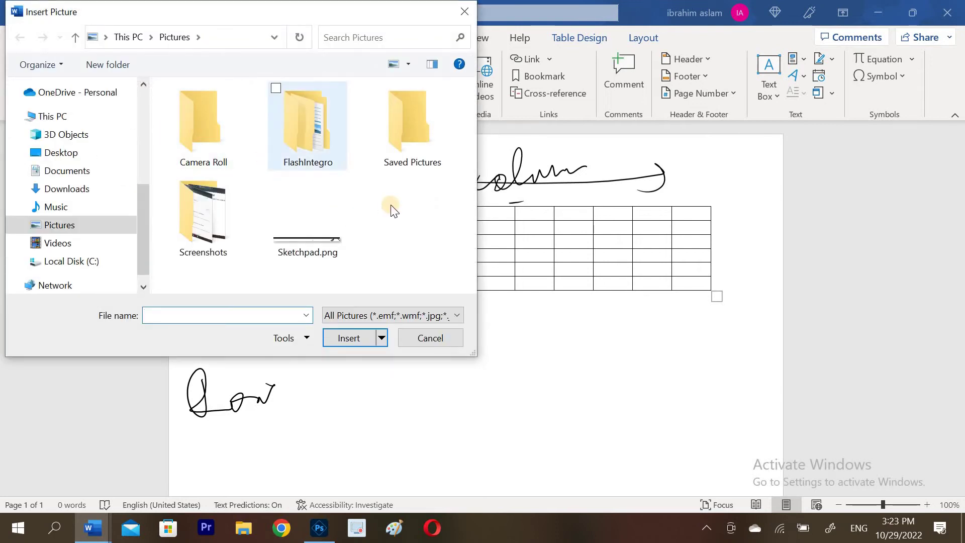
left_click(467, 12)
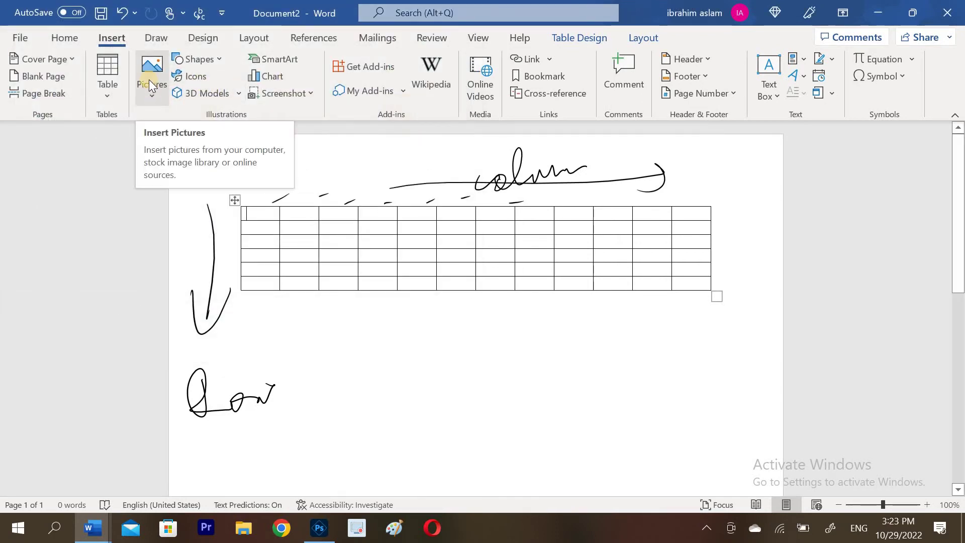
- Insert the online picture of two orange-and-white cats from the Animals category and set its text wrapping to Behind Text
left_click(149, 79)
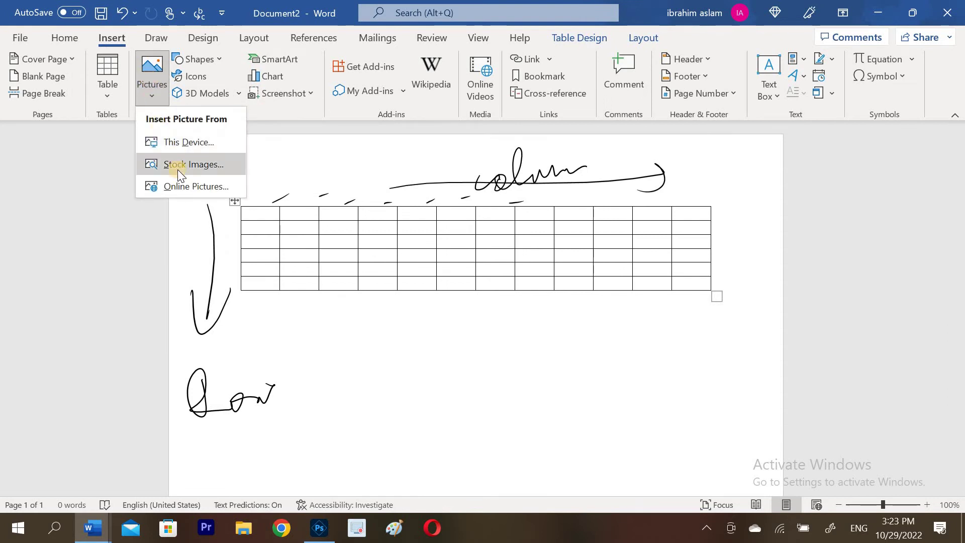
left_click(177, 182)
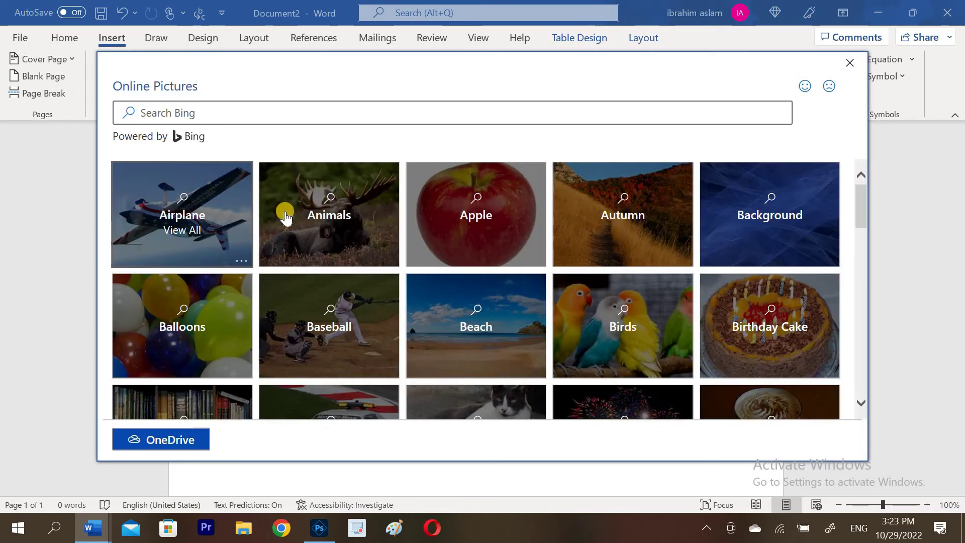
left_click(285, 216)
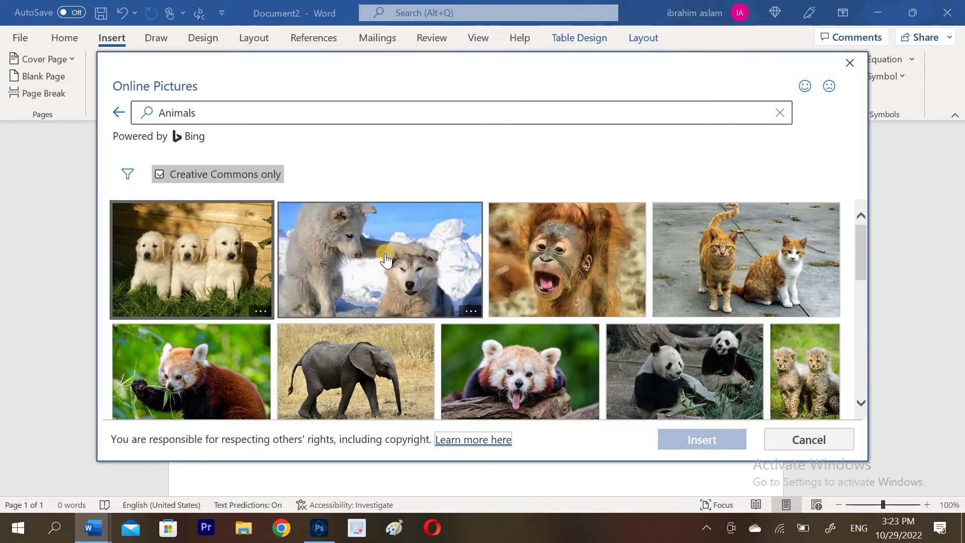
double_click(664, 256)
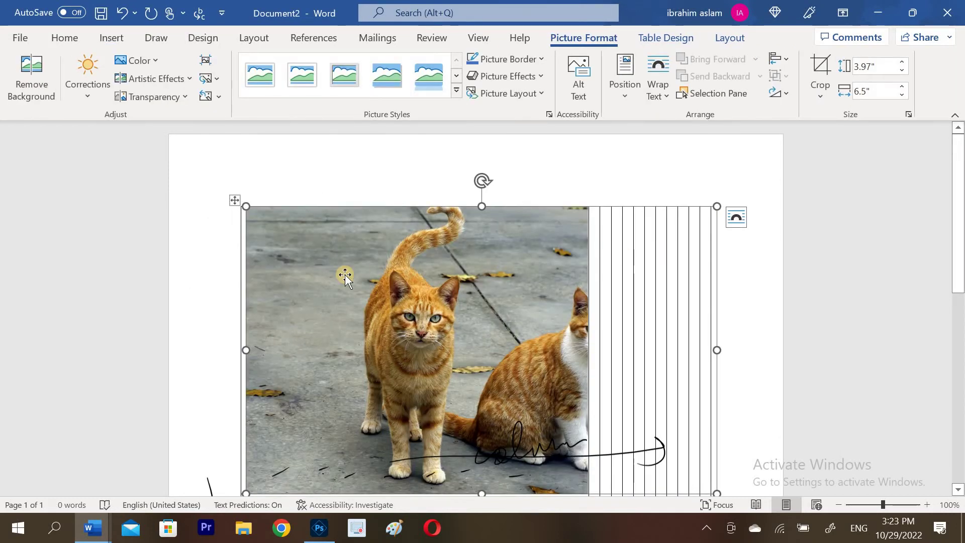
left_click(735, 218)
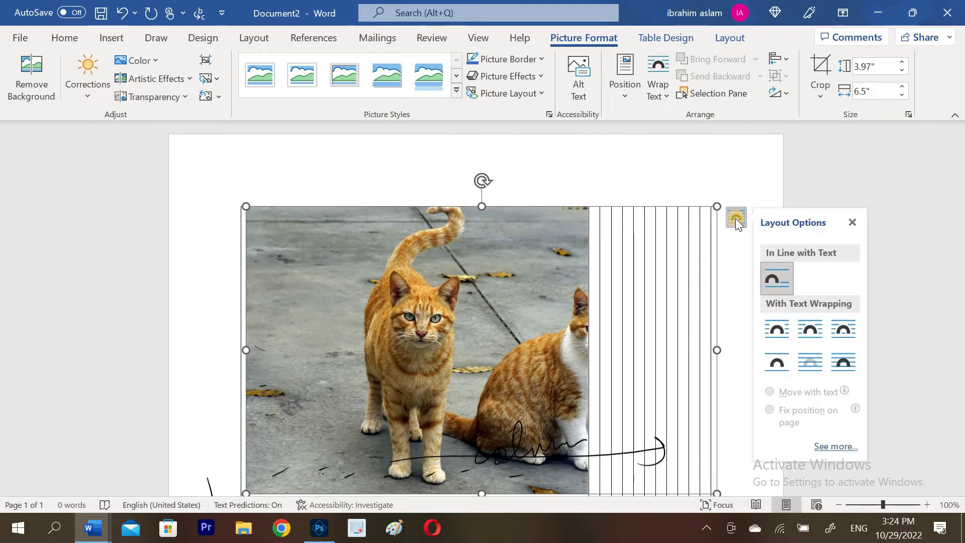
left_click(804, 361)
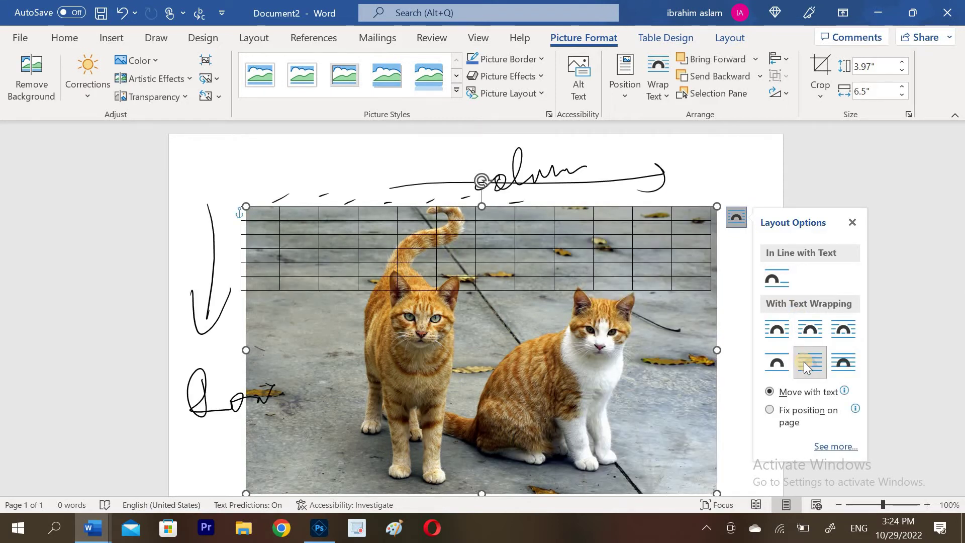
- Try Top and Bottom, Tight and Through text wrapping on the cat picture before setting it to In Front of Text
scroll(804, 360, "up", 1)
scroll(802, 365, "down", 2)
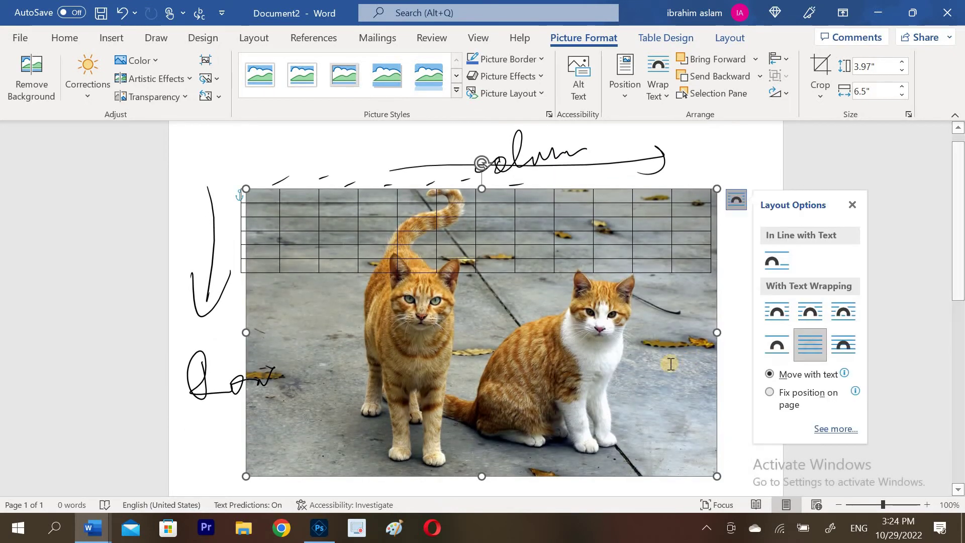
left_click(777, 342)
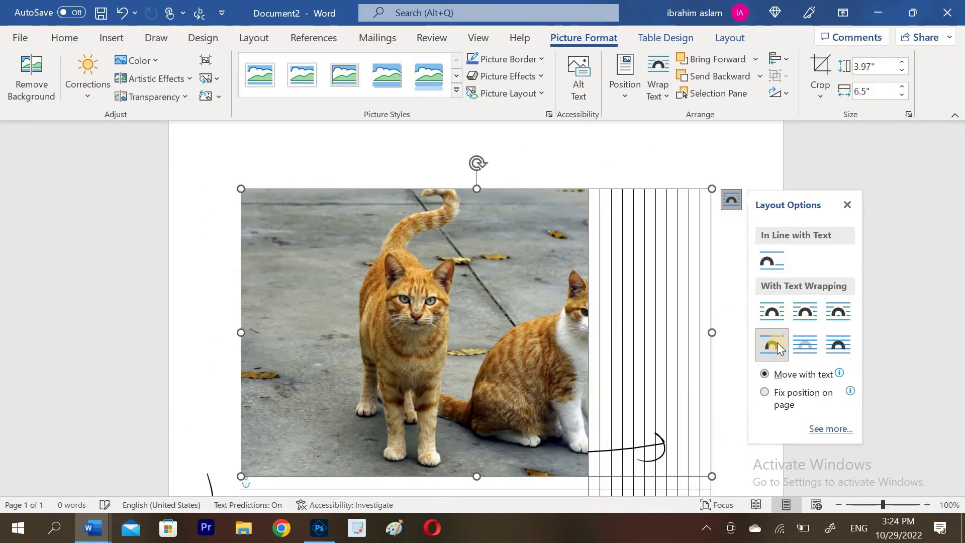
left_click(798, 313)
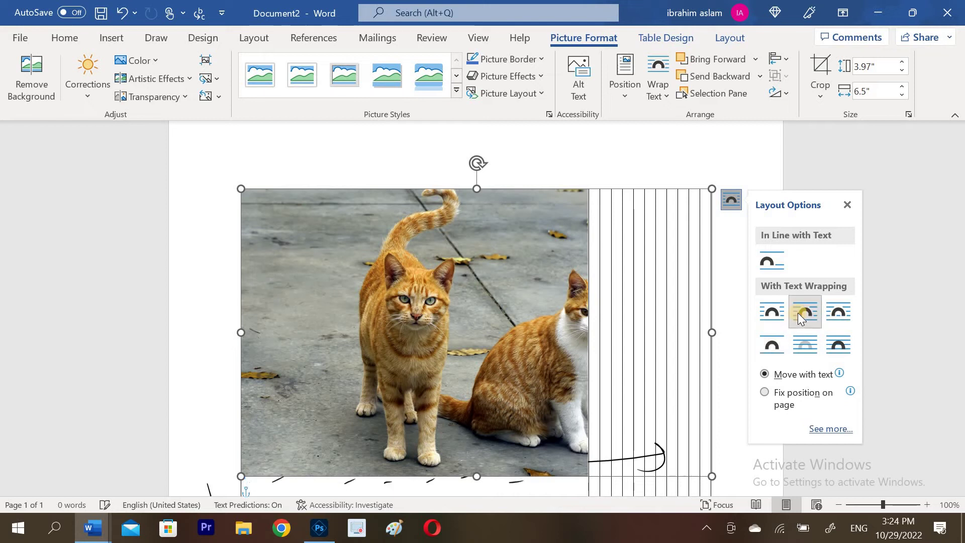
left_click(837, 318)
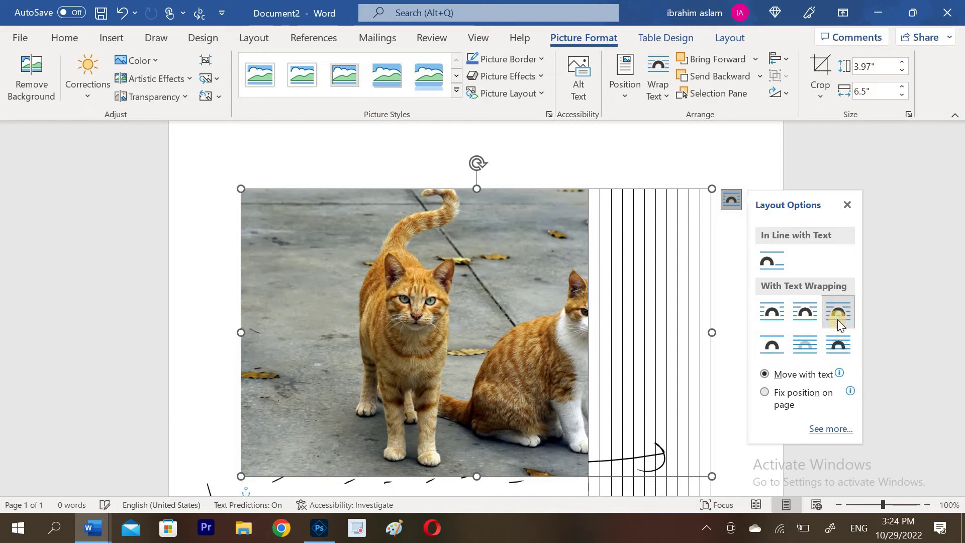
left_click(837, 344)
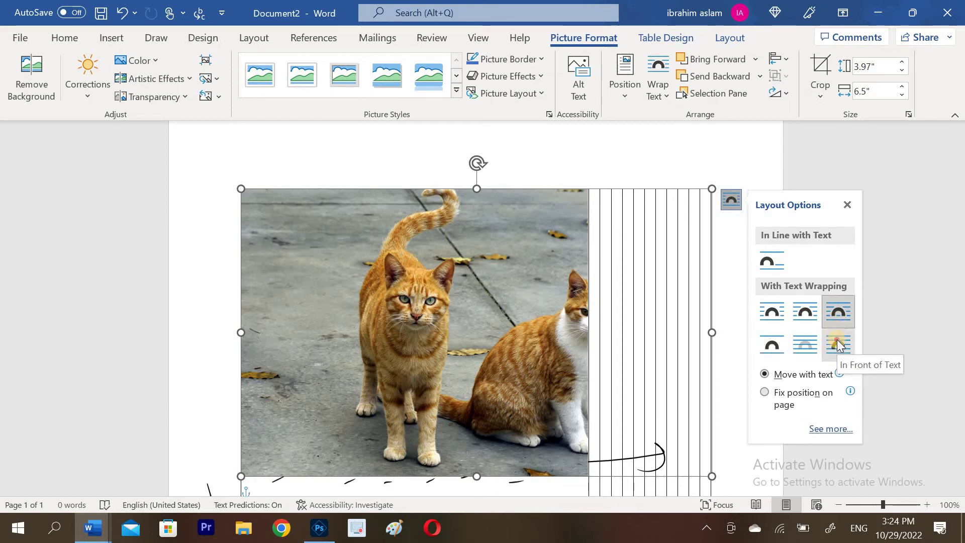
left_click(774, 274)
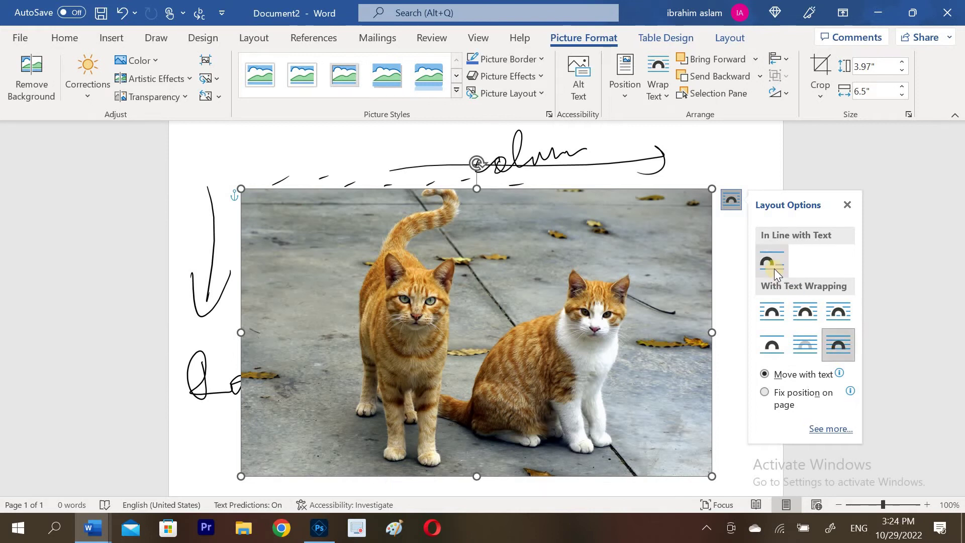
- Move the cat picture down the page so it sits below the table
mouse_move(653, 246)
left_mouse_down()
mouse_move(671, 227)
mouse_move(642, 302)
mouse_move(670, 255)
mouse_move(666, 351)
mouse_move(514, 366)
mouse_move(530, 410)
left_mouse_up()
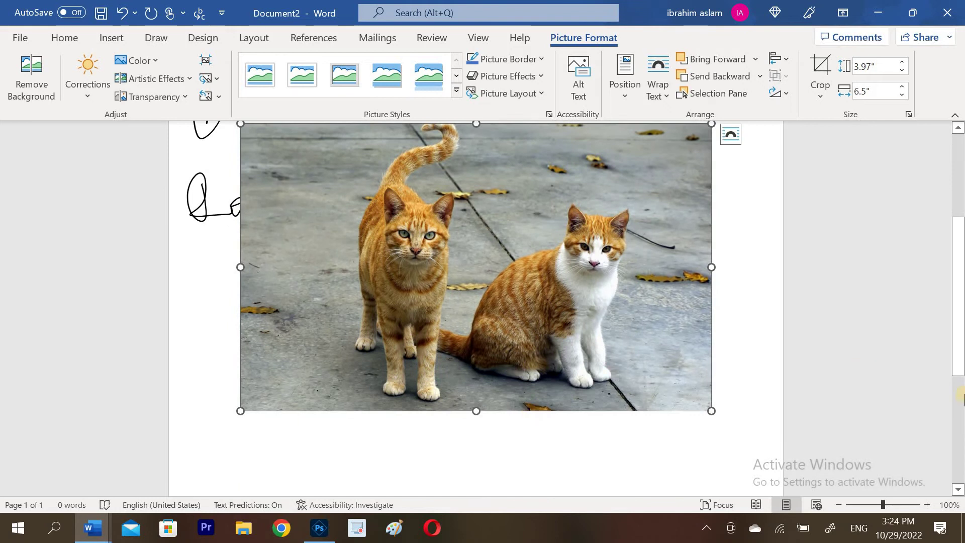
left_click(958, 389)
left_click_drag(958, 389, 948, 281)
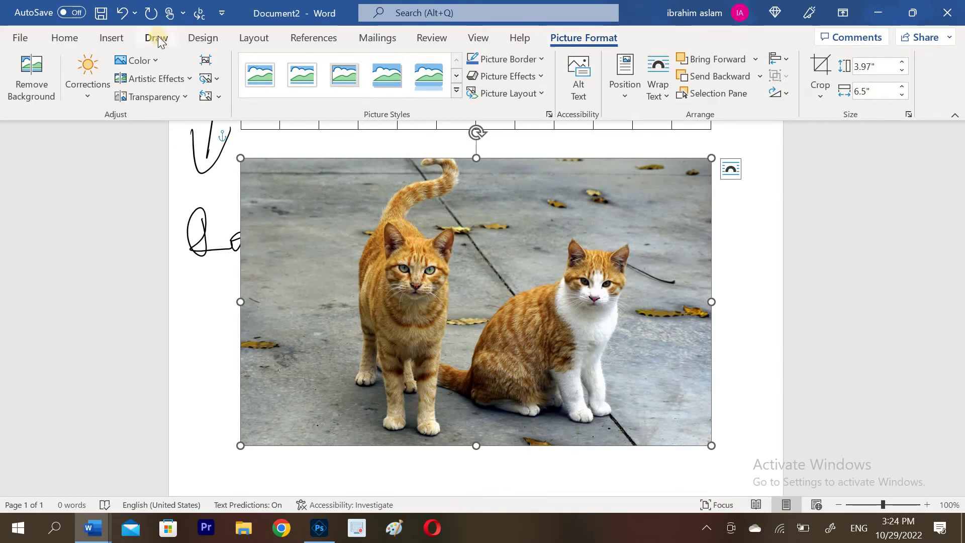
- Turn the cat picture gray by applying the lowest color saturation preset
left_click(147, 59)
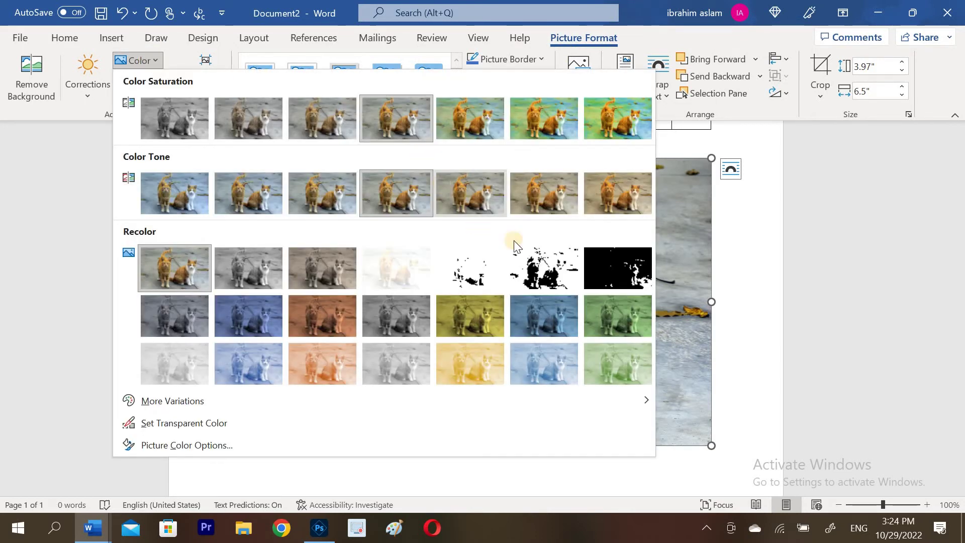
left_click(737, 286)
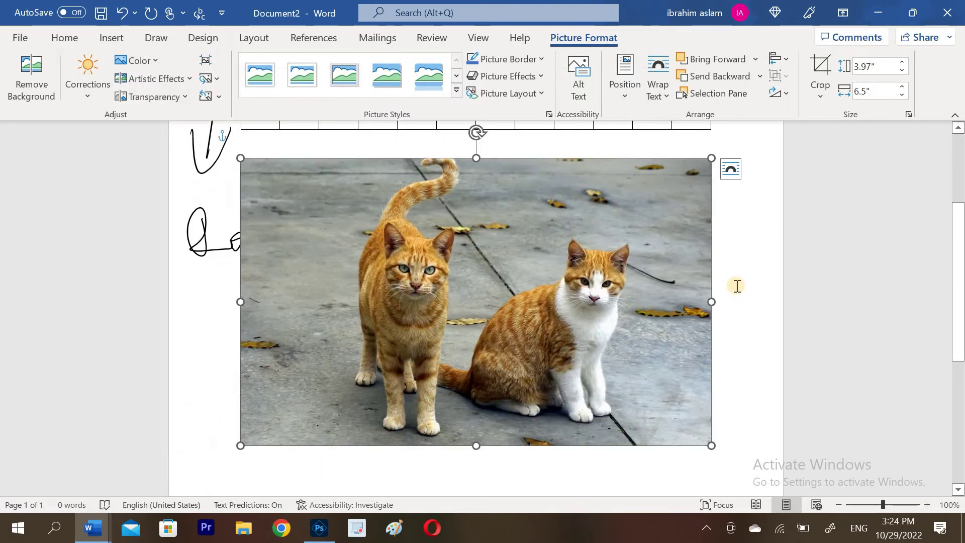
left_click(136, 60)
left_click(169, 127)
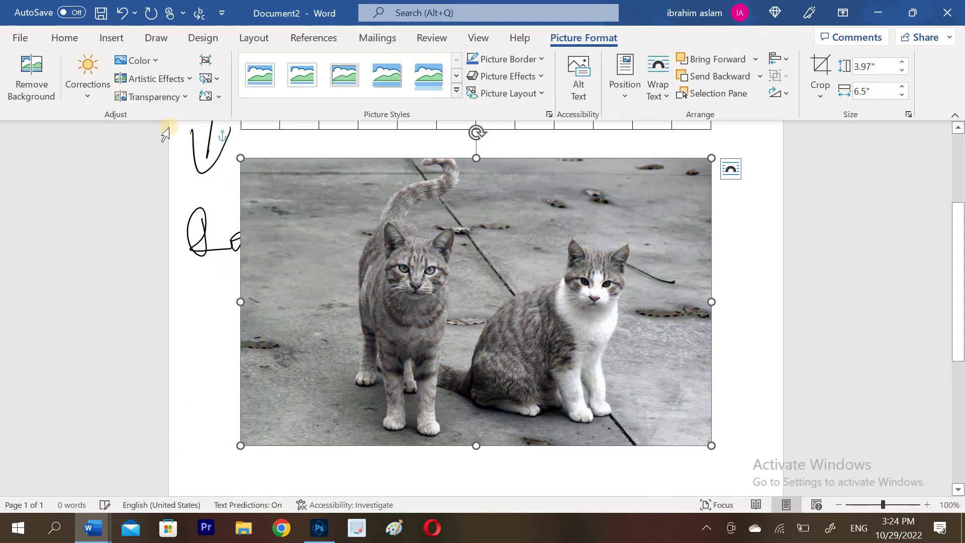
- Look through the color variations and preview the artistic effects available for the cat picture
left_click(153, 58)
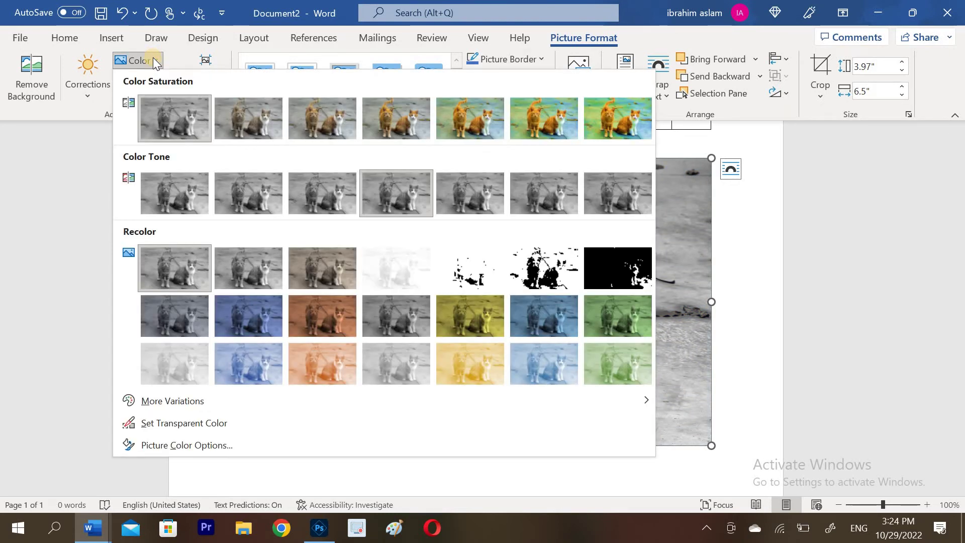
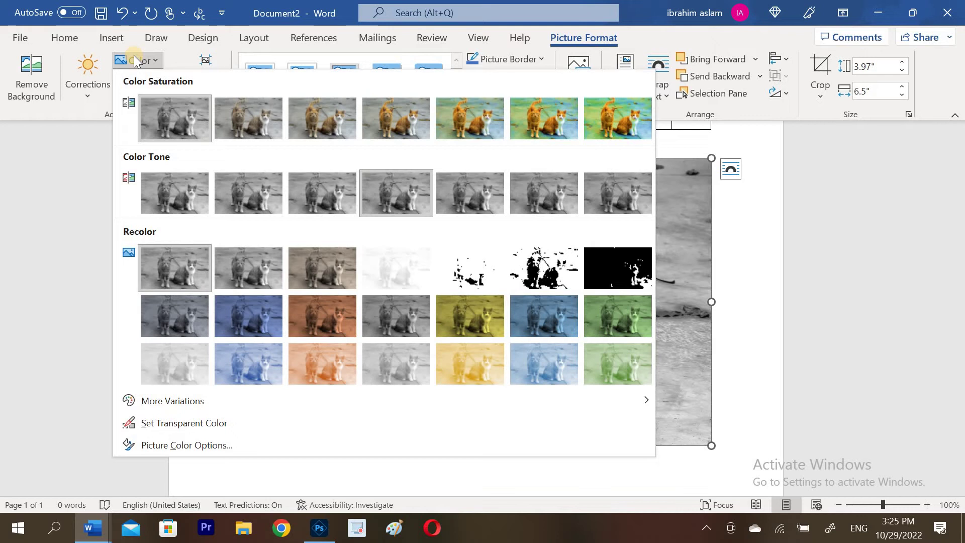
left_click(134, 58)
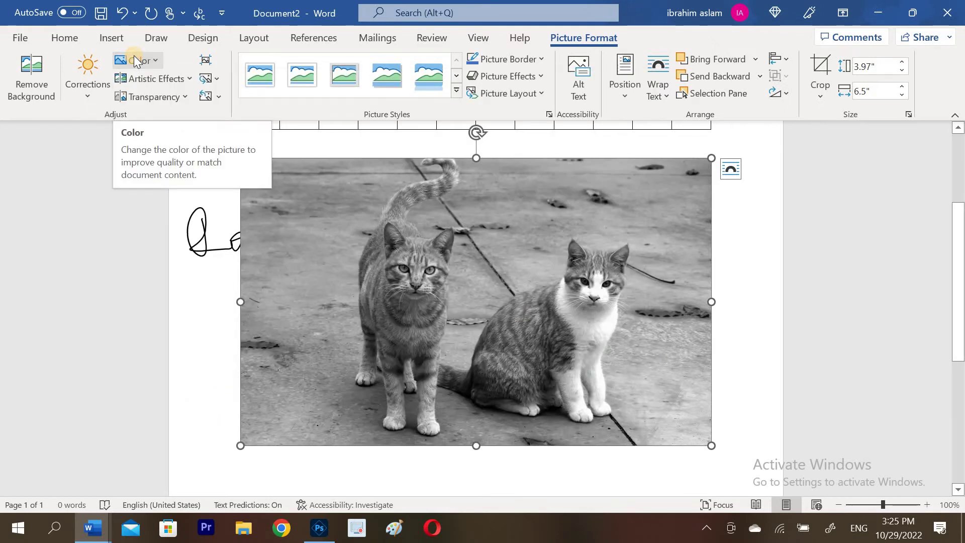
left_click(168, 80)
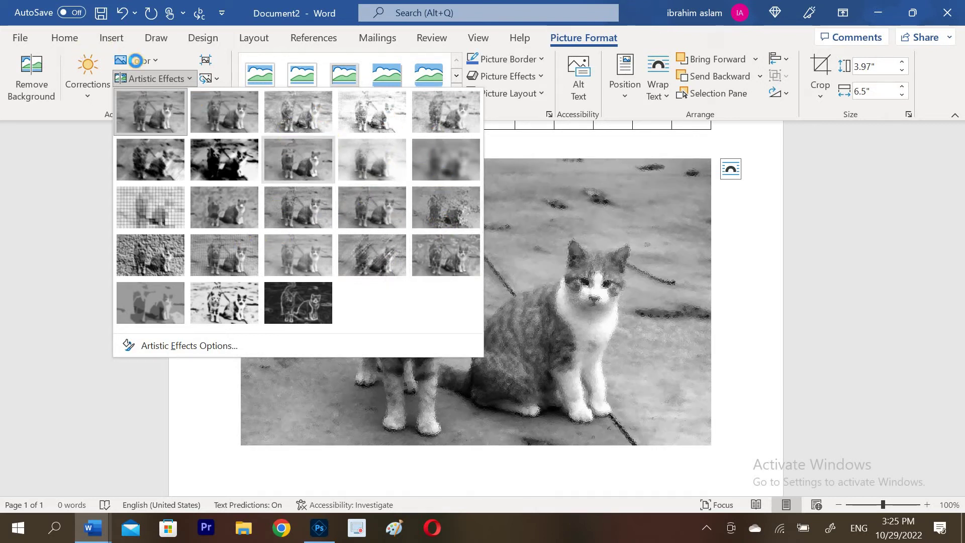
key("Escape")
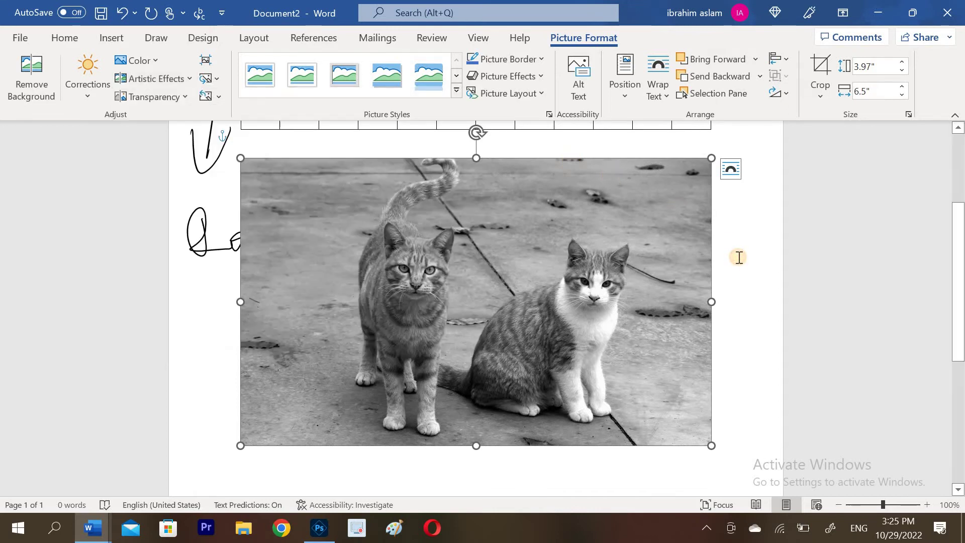
- Start inserting a shape in the blank area below the cat picture
left_click(102, 36)
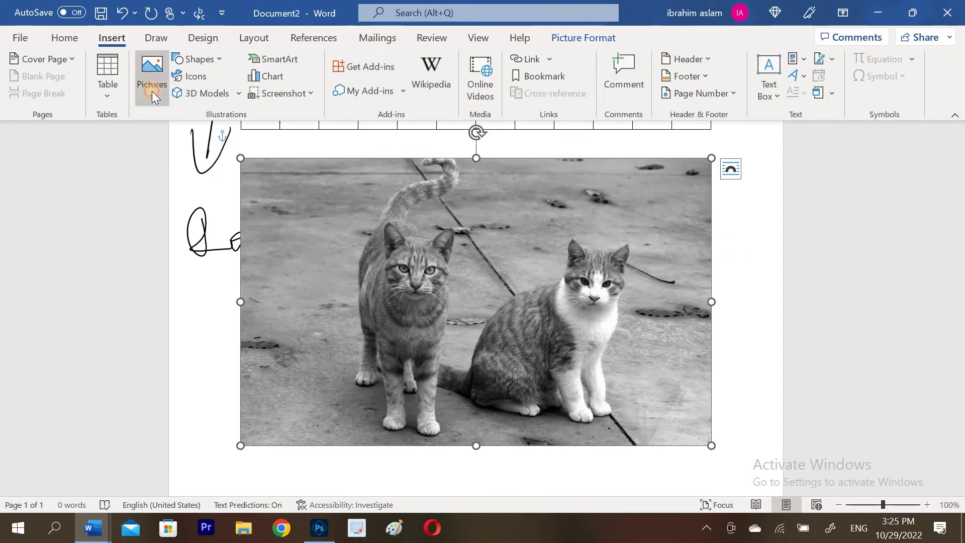
left_click(152, 92)
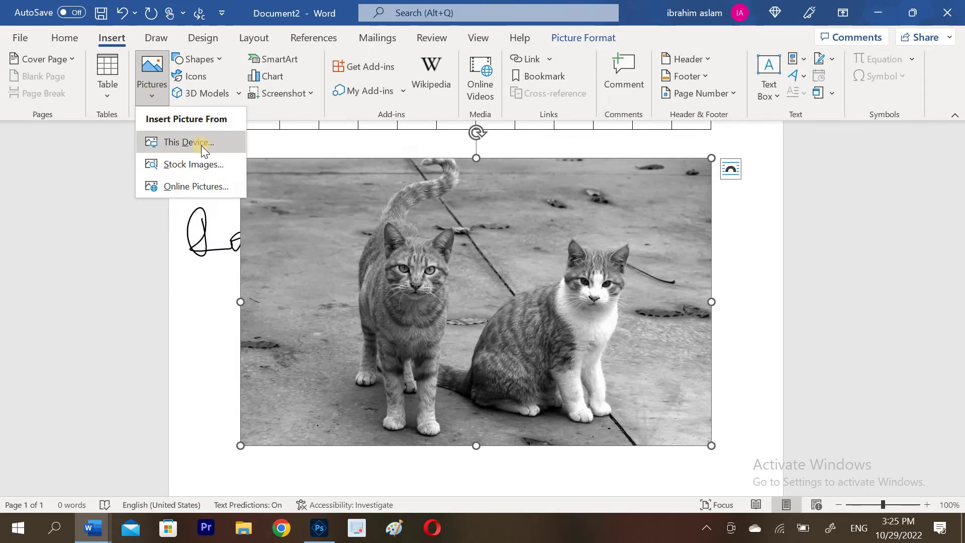
left_click(217, 58)
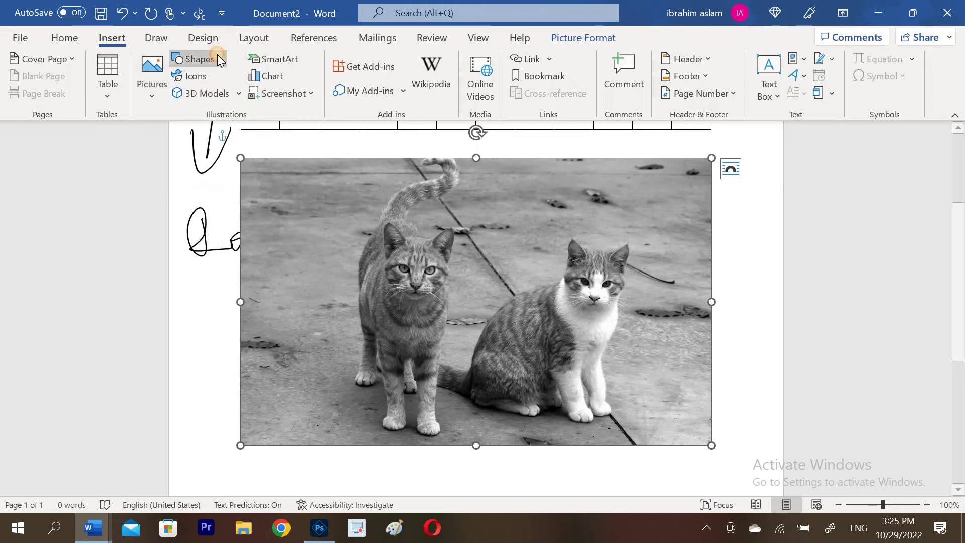
left_click(223, 98)
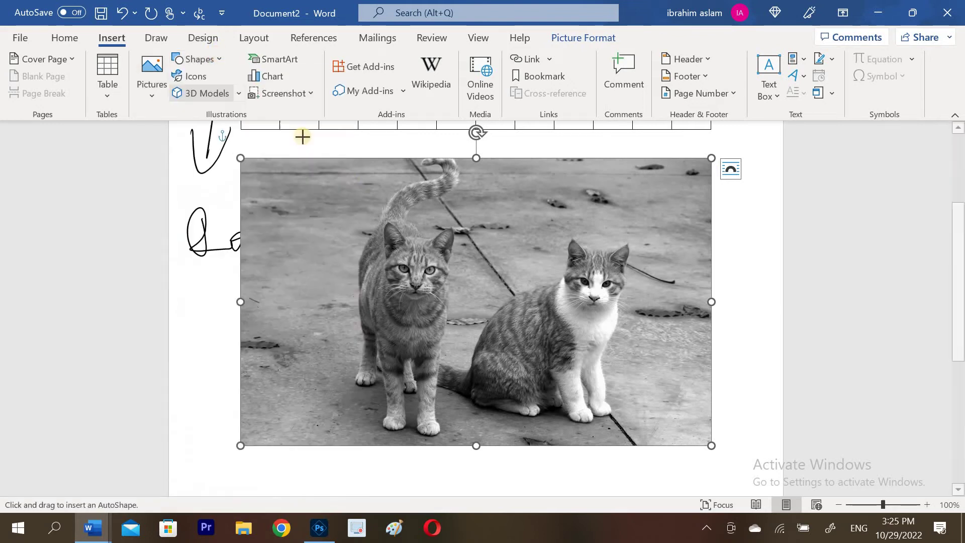
scroll(958, 282, "down", 6)
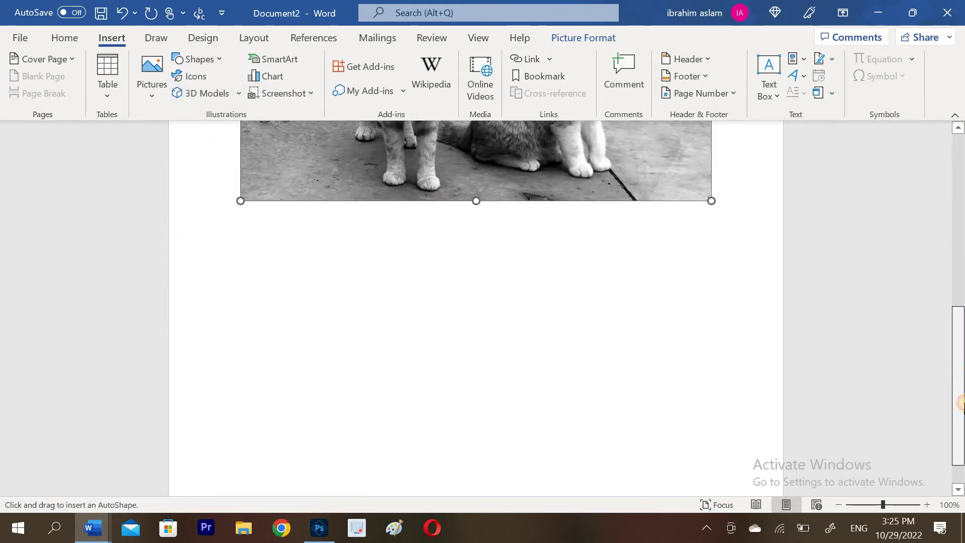
- Place a 1" square shape in the blank area below the cat picture
left_click(449, 285)
left_click(344, 250)
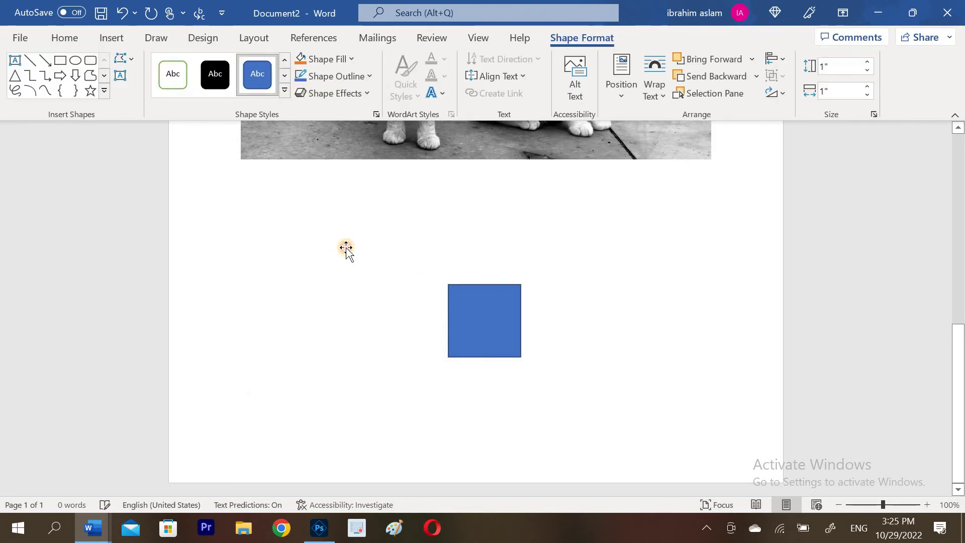
scroll(794, 302, "up", 6)
left_click_drag(960, 301, 961, 412)
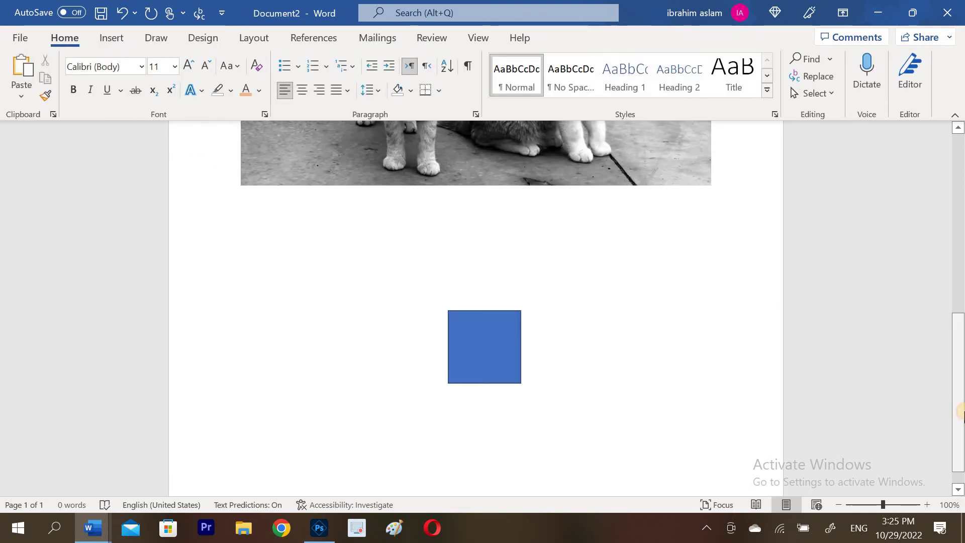
- Insert a 1" five-pointed star beside the blue square, below the cat picture, and fill it with light gold
left_click(110, 41)
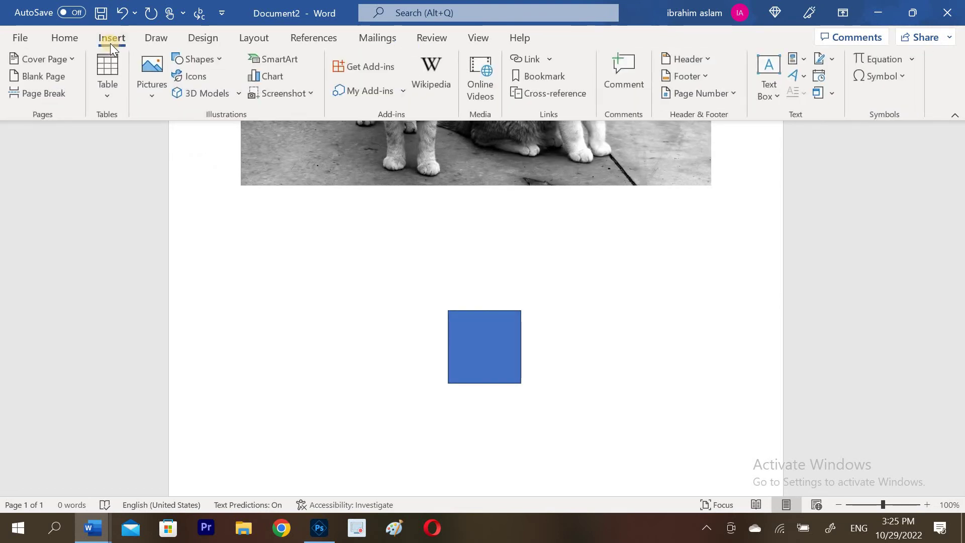
left_click(194, 59)
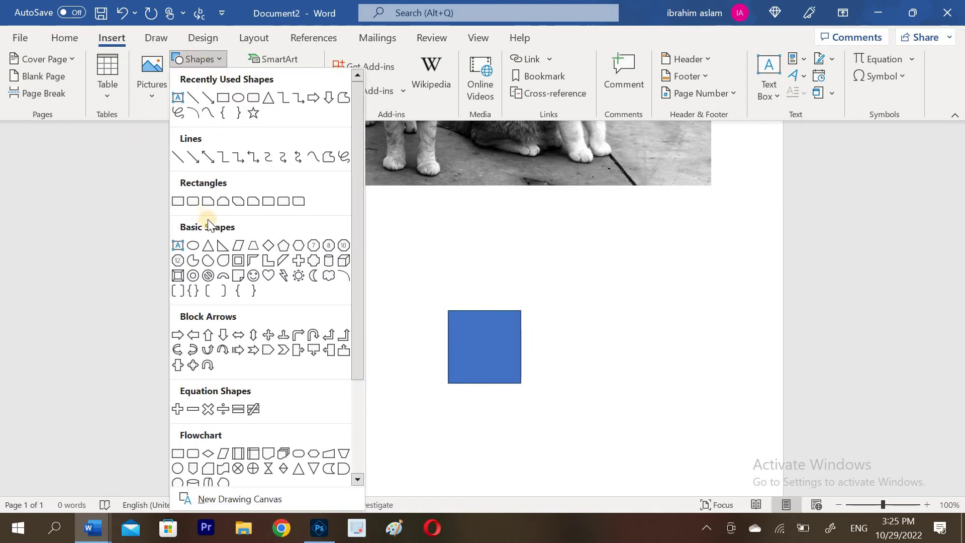
left_click(255, 114)
left_click(255, 317)
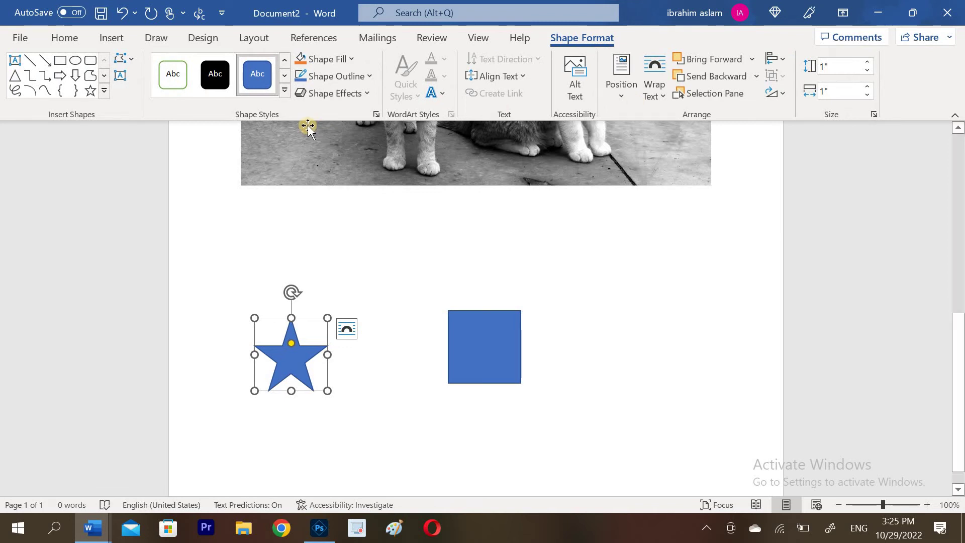
left_click(333, 59)
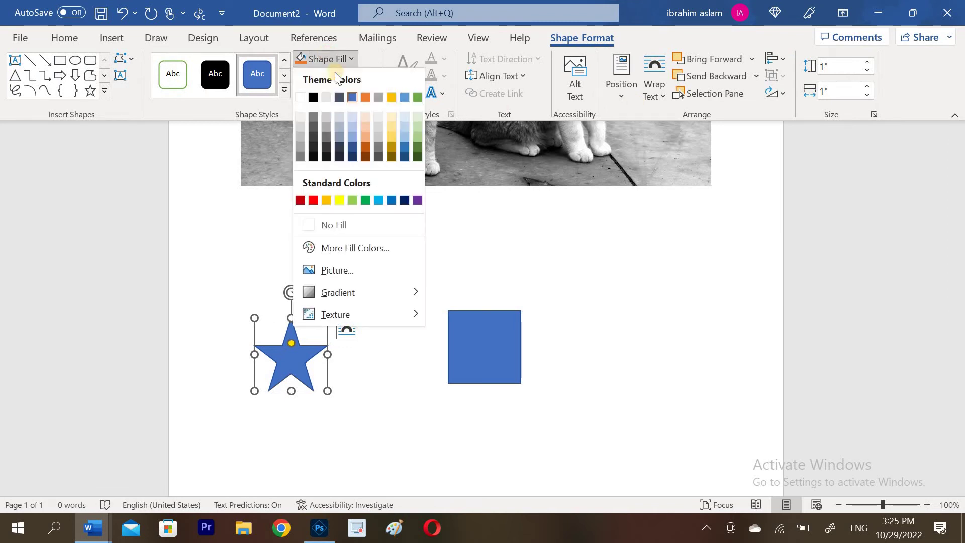
left_click(388, 125)
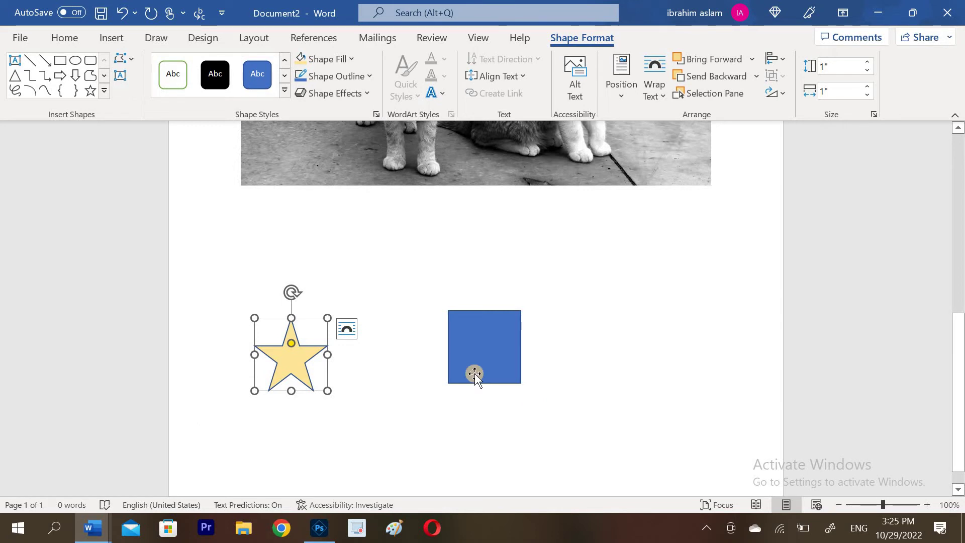
- Browse the line, pie, bar and area chart types, and insert an X Y (Scatter) chart into the document
left_click(107, 40)
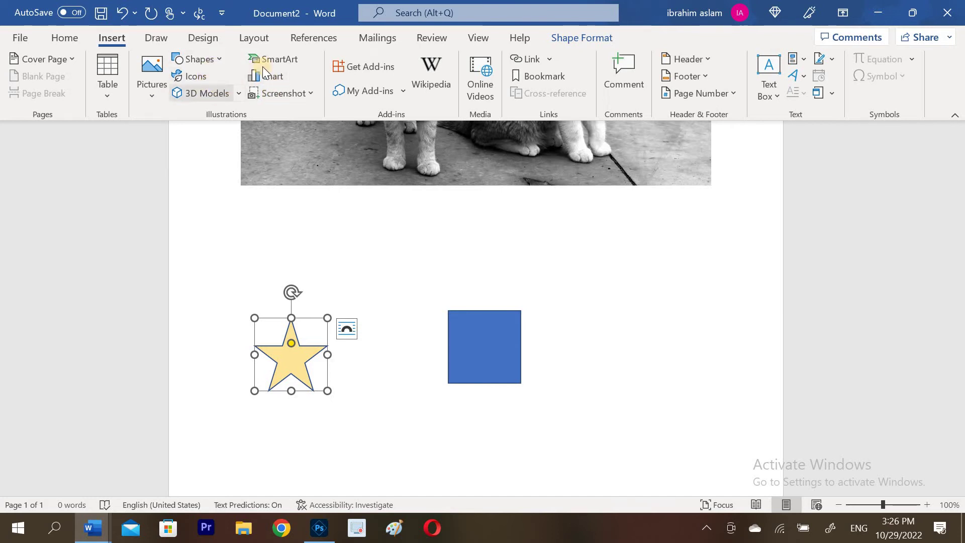
left_click(279, 74)
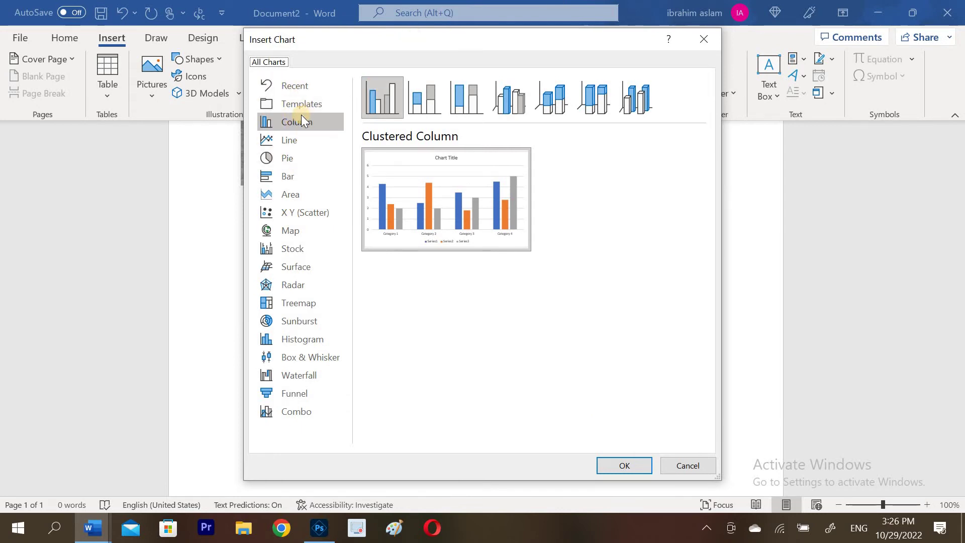
left_click(303, 139)
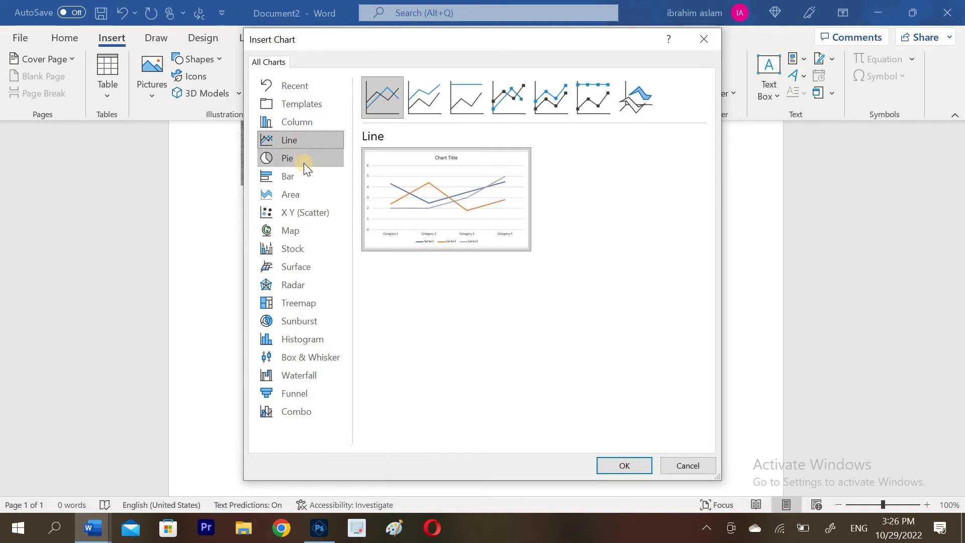
left_click(304, 161)
left_click(307, 174)
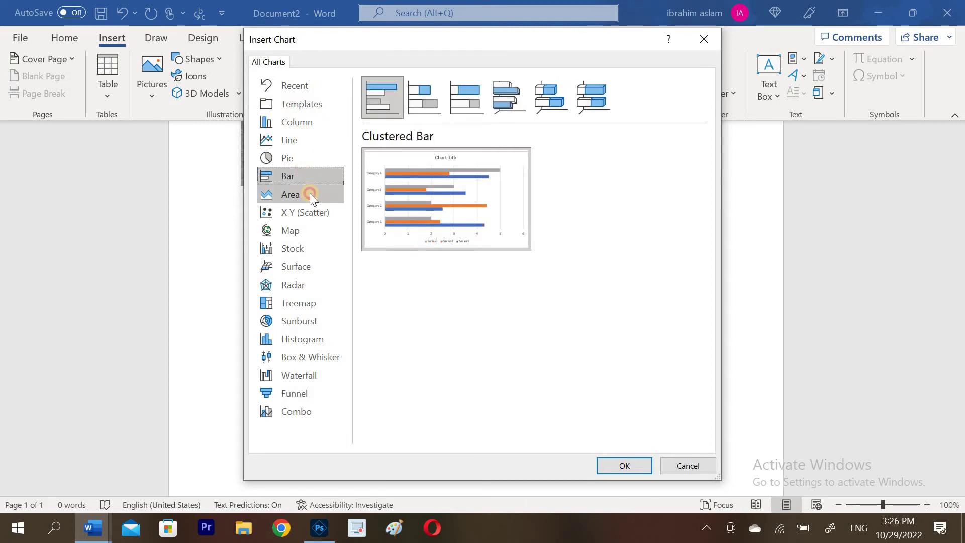
left_click(310, 194)
left_click(314, 214)
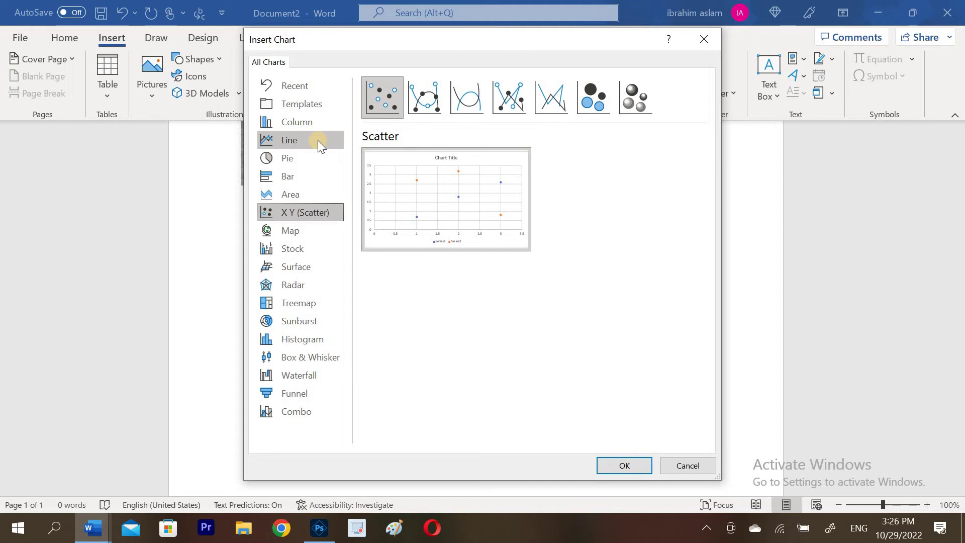
mouse_move(458, 195)
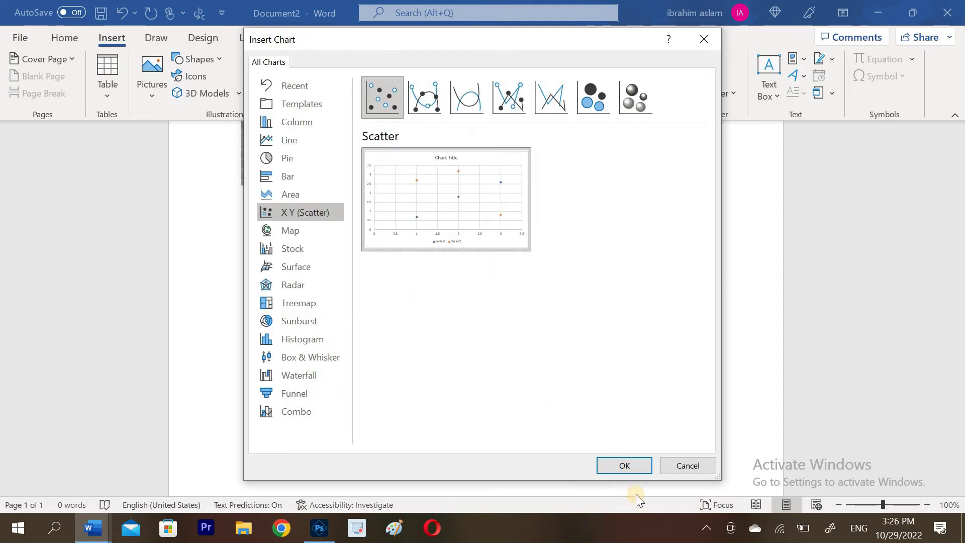
left_click(628, 471)
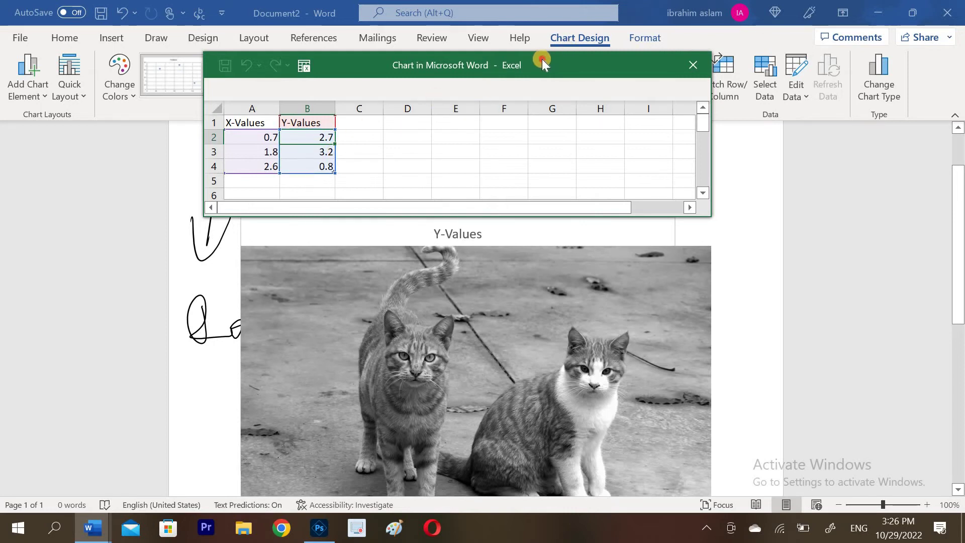
- Move the scatter chart's data sheet window aside and close it, keeping the default X and Y values
left_click_drag(542, 59, 651, 302)
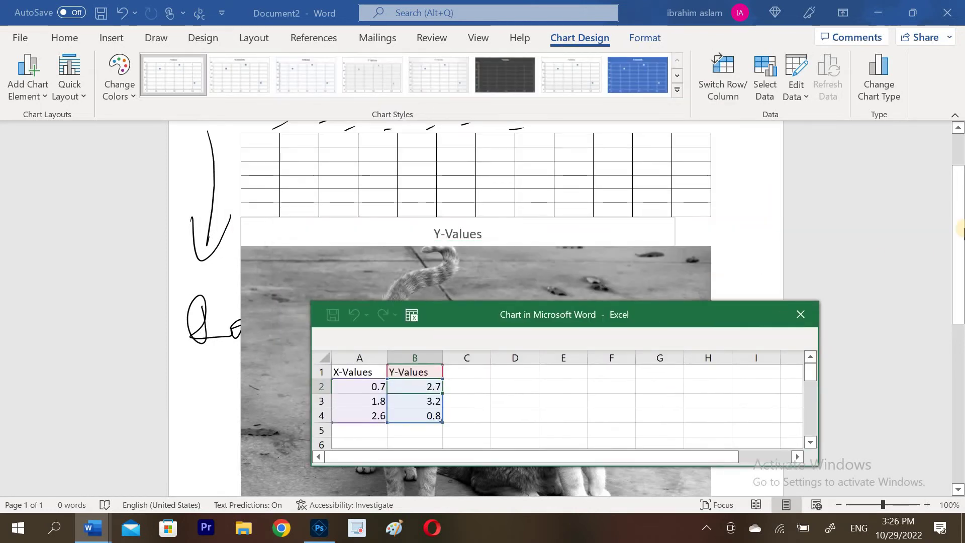
left_click_drag(961, 236, 962, 398)
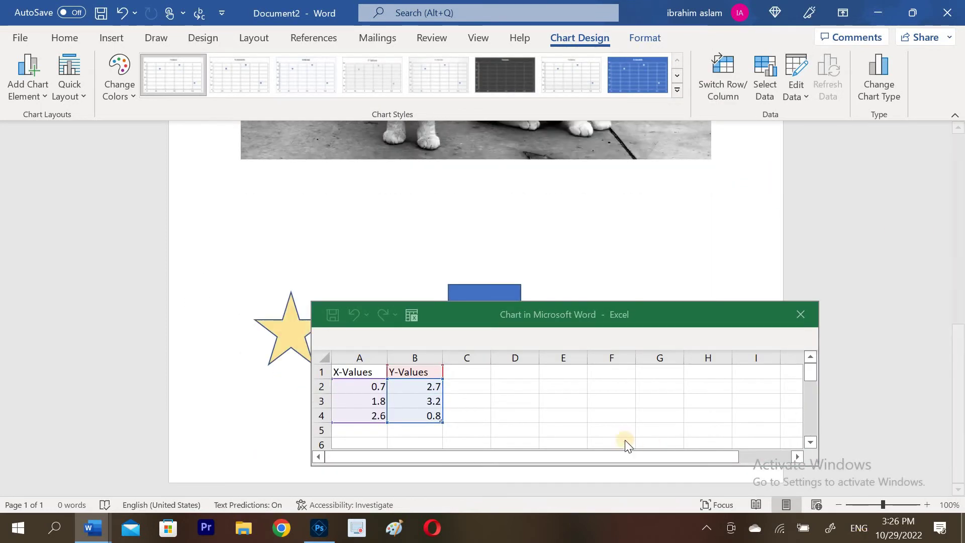
left_click(805, 315)
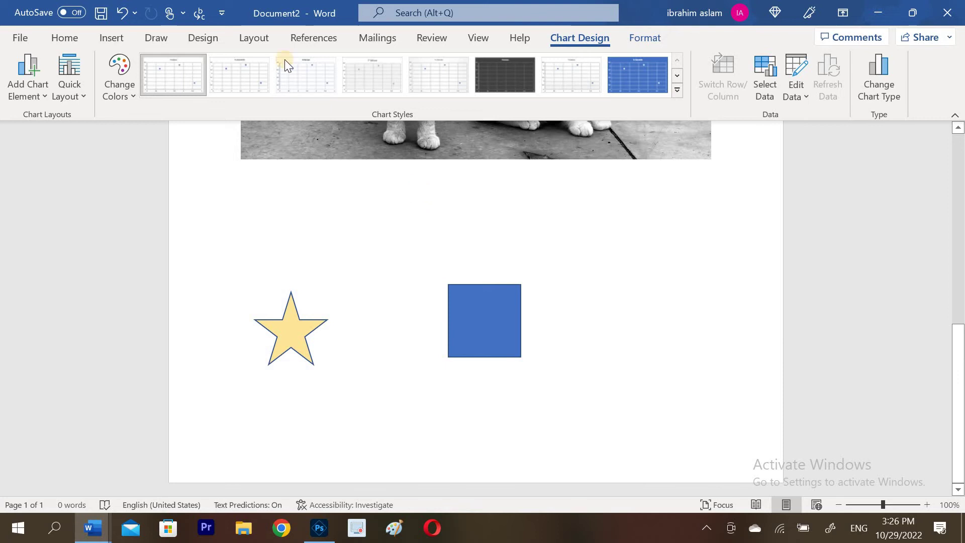
- Insert a Simple Text Box over the cat picture and clear its placeholder text
left_click(98, 41)
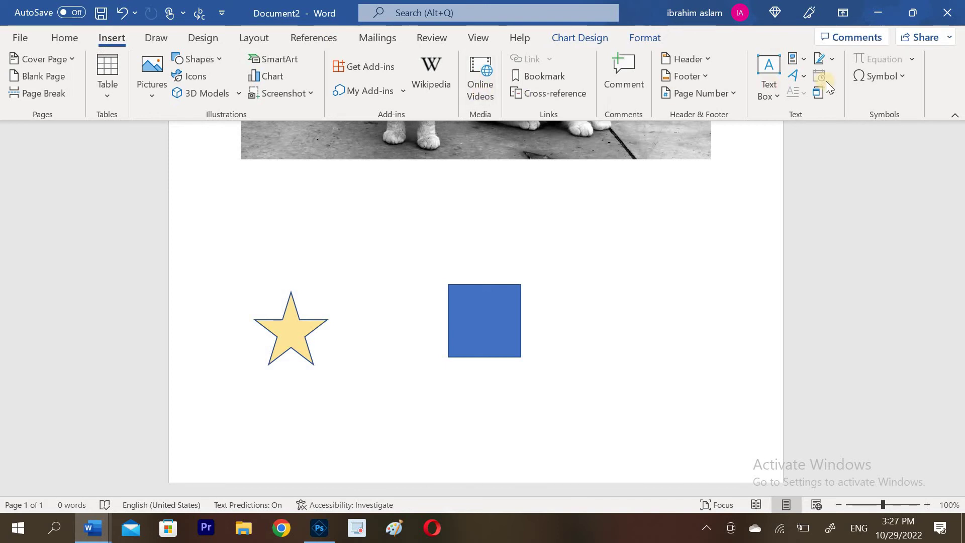
left_click(768, 73)
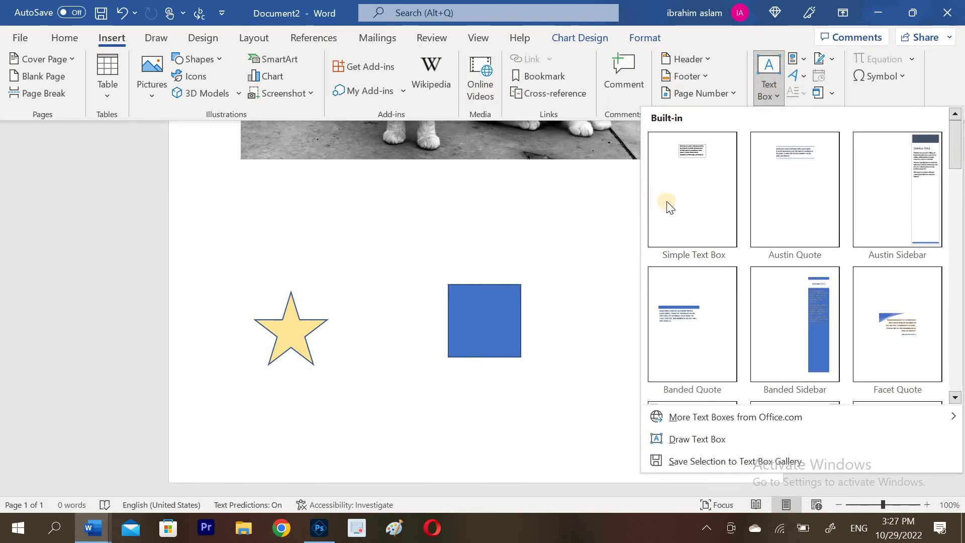
left_click(665, 202)
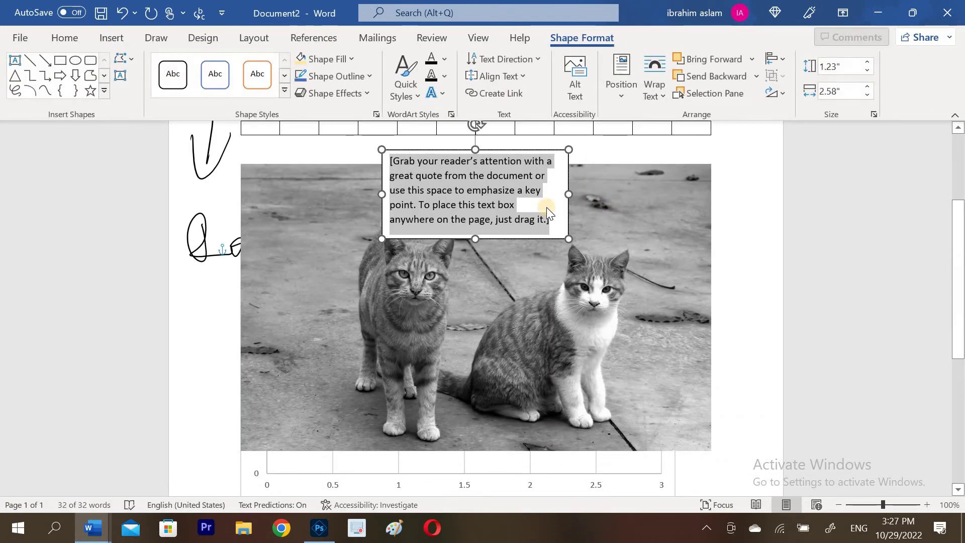
type("H")
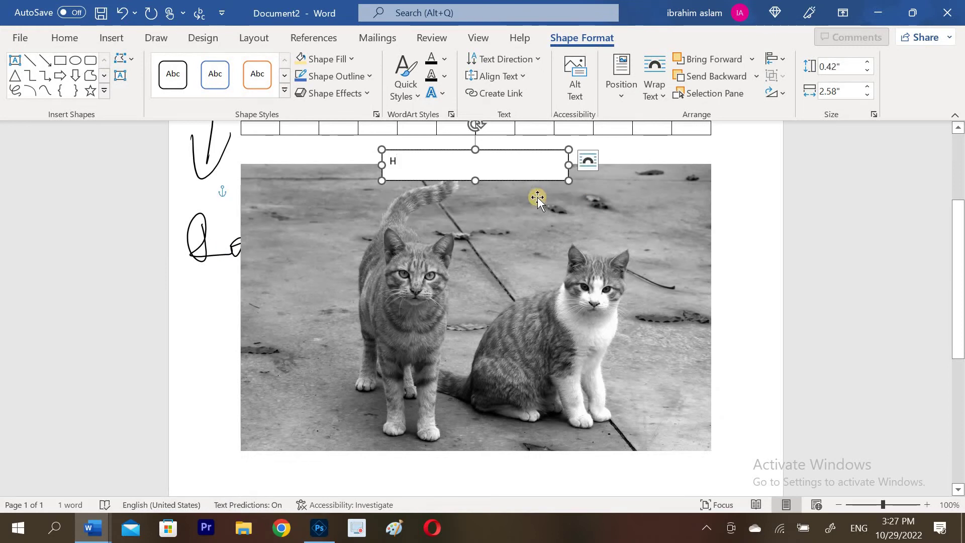
key("BackSpace")
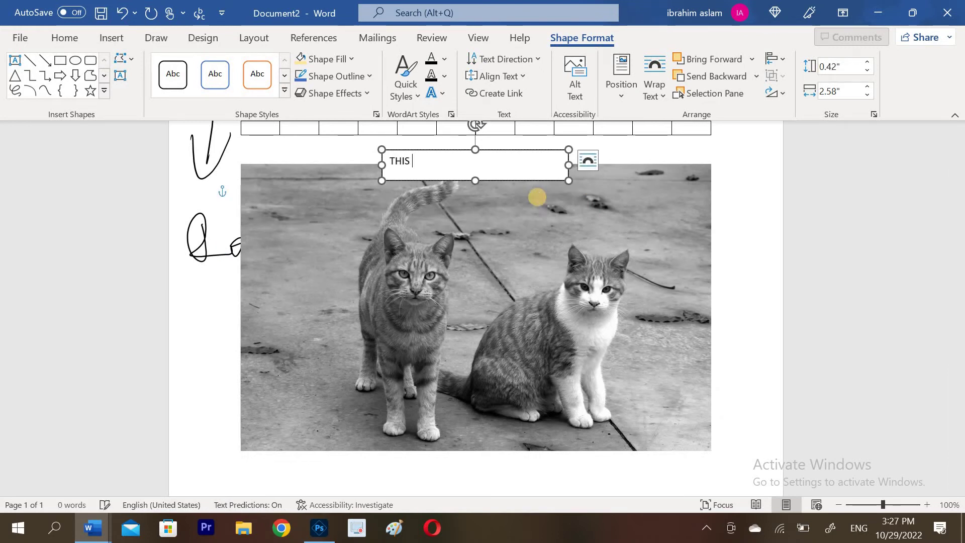
key("BackSpace")
key("BackSpace")
key("BackSpace")
key("BackSpace")
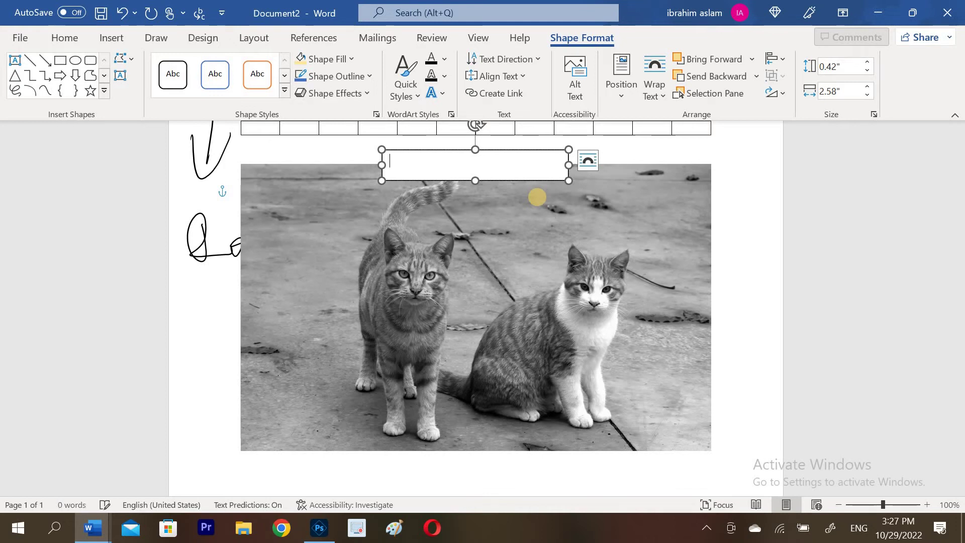
- Enter "HERES A CAT A TALK ABOUT" in the text box, followed by a new line
type("HERES A CAT")
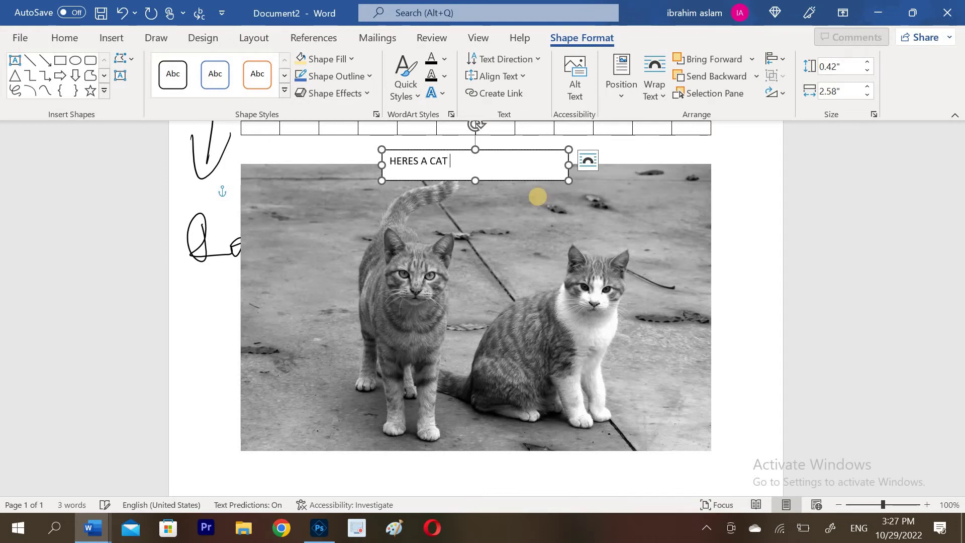
type(" A TA")
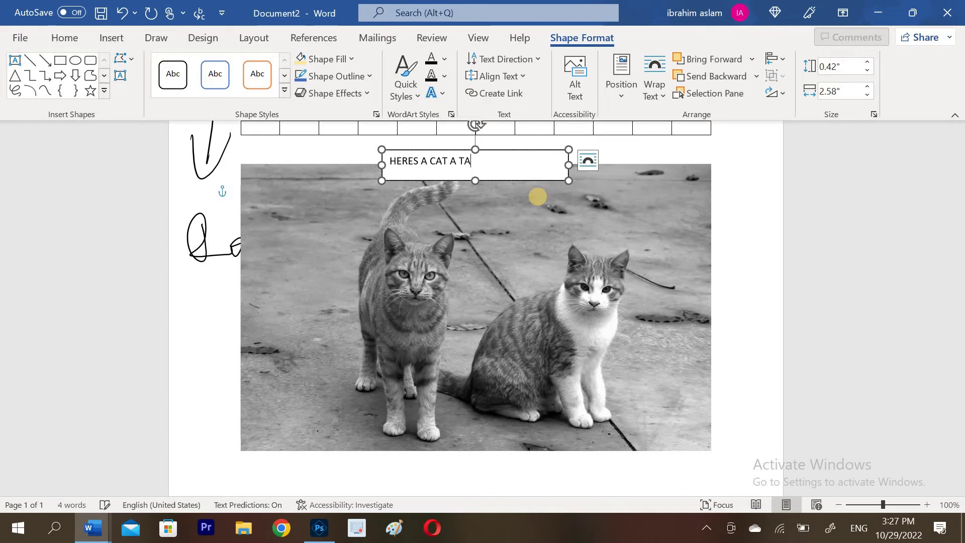
type("LK ABOUT")
key("Return")
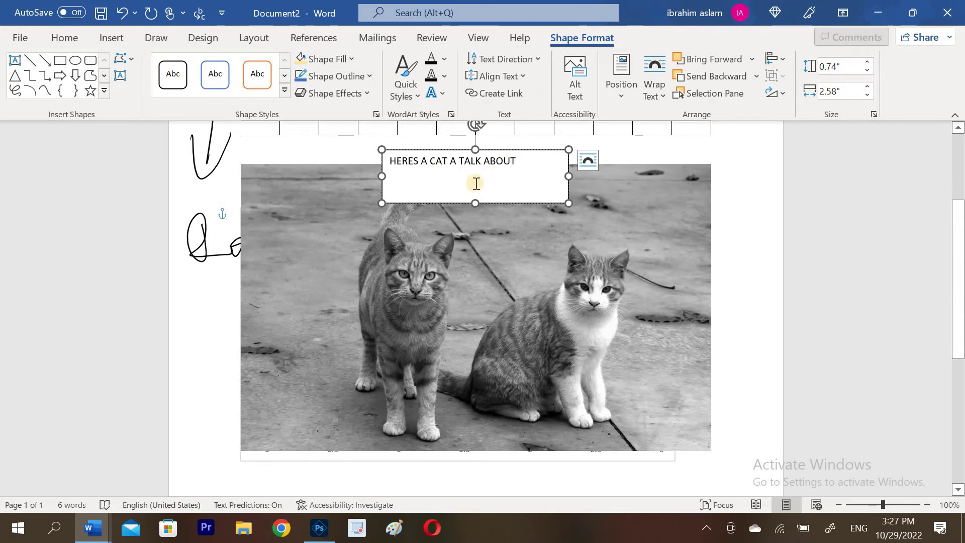
left_click(750, 183)
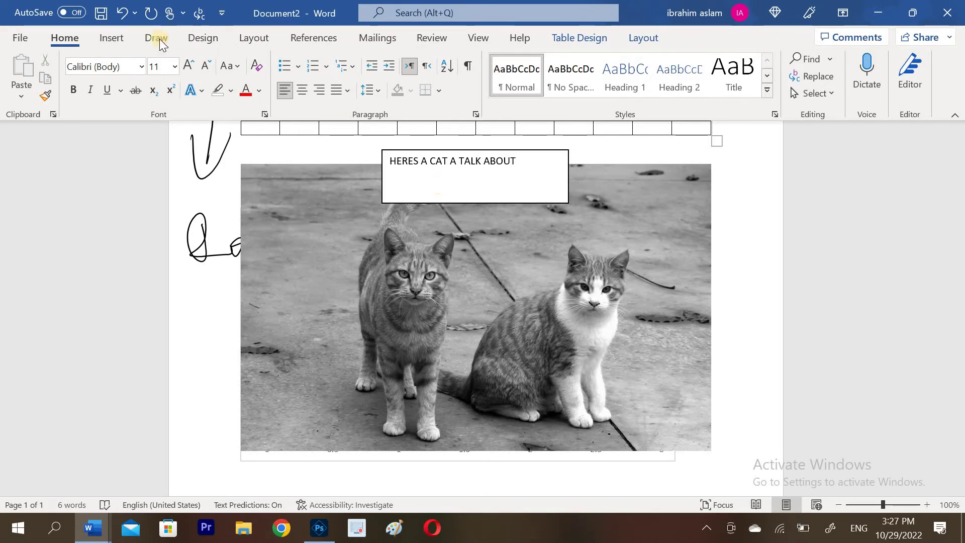
- Insert a plain, left-aligned page number at the top of the page
left_click(124, 33)
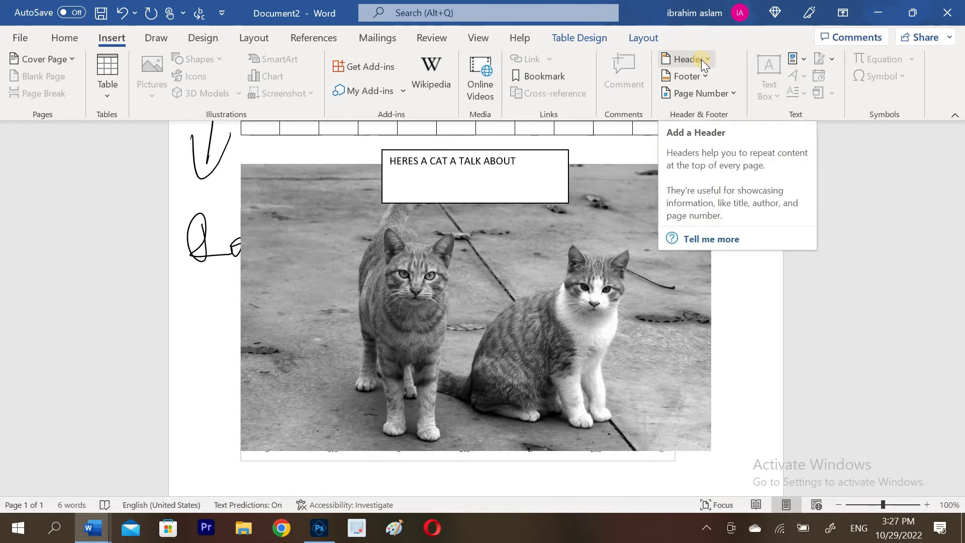
left_click(698, 96)
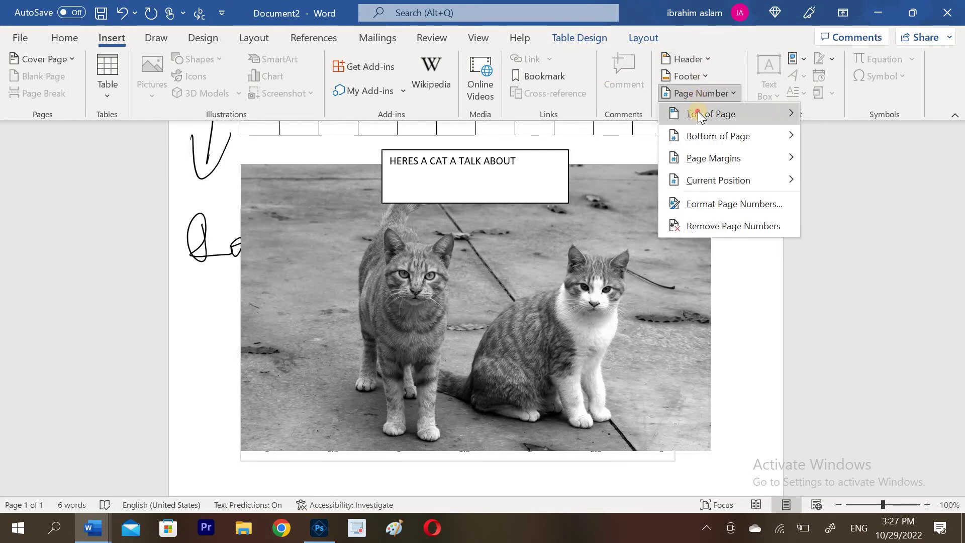
mouse_move(696, 114)
left_click(530, 182)
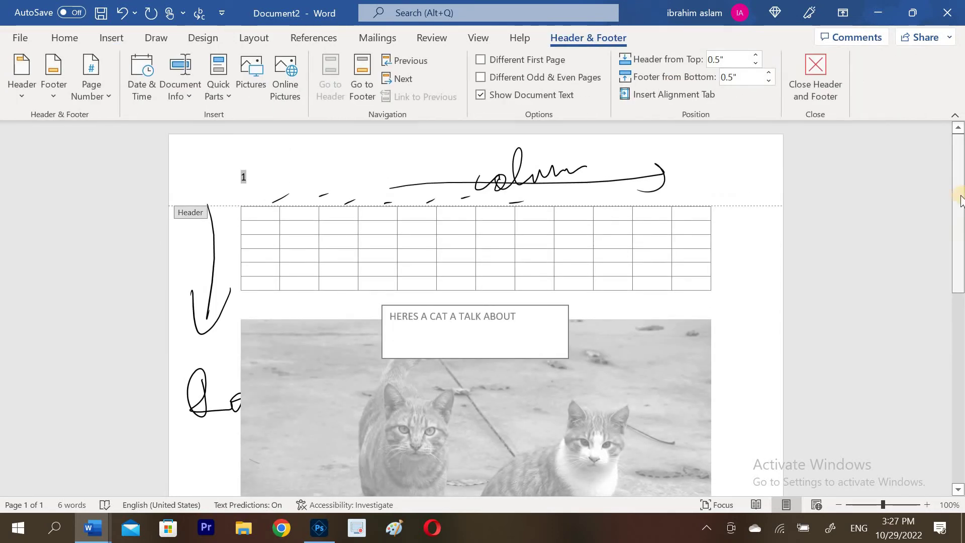
left_click(730, 183)
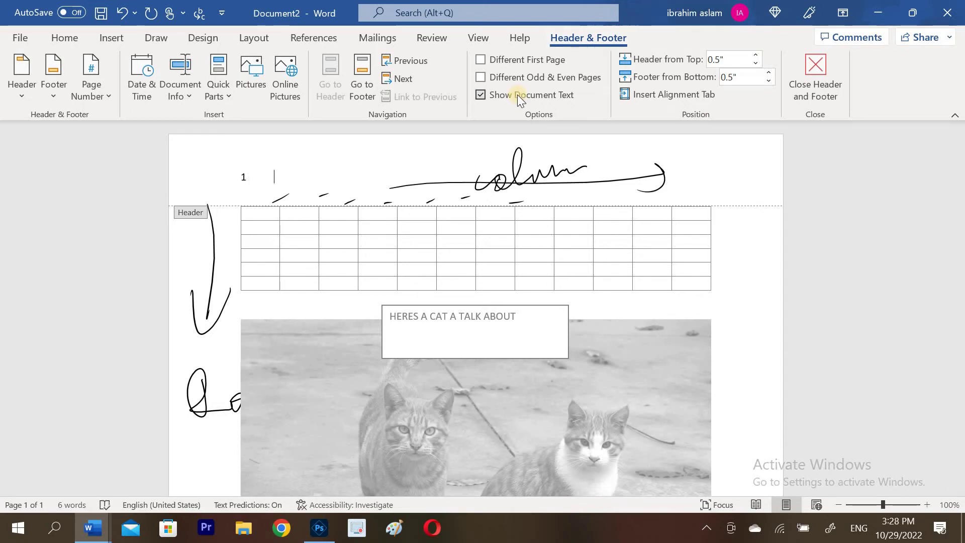
- Apply the built-in Blank (Three Columns) header to the page
left_click(104, 41)
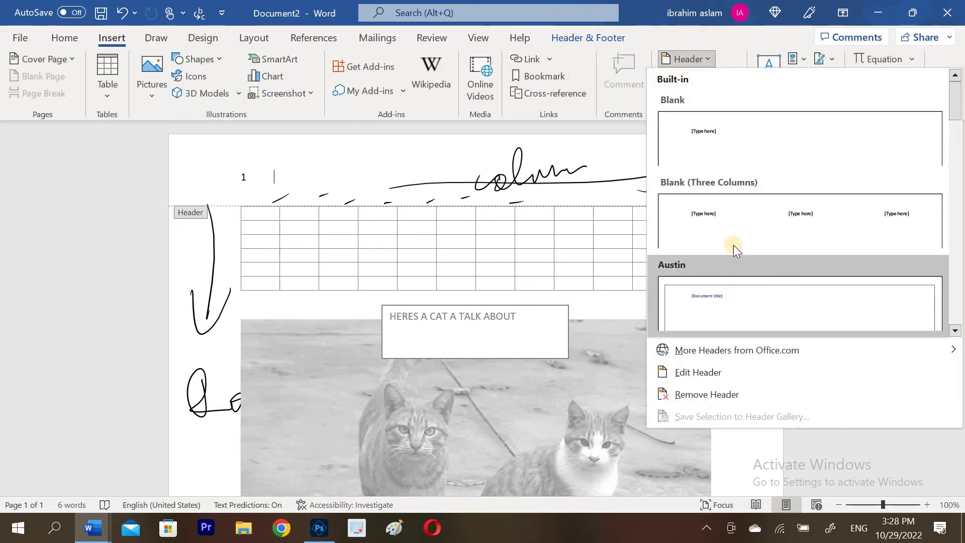
left_click(743, 222)
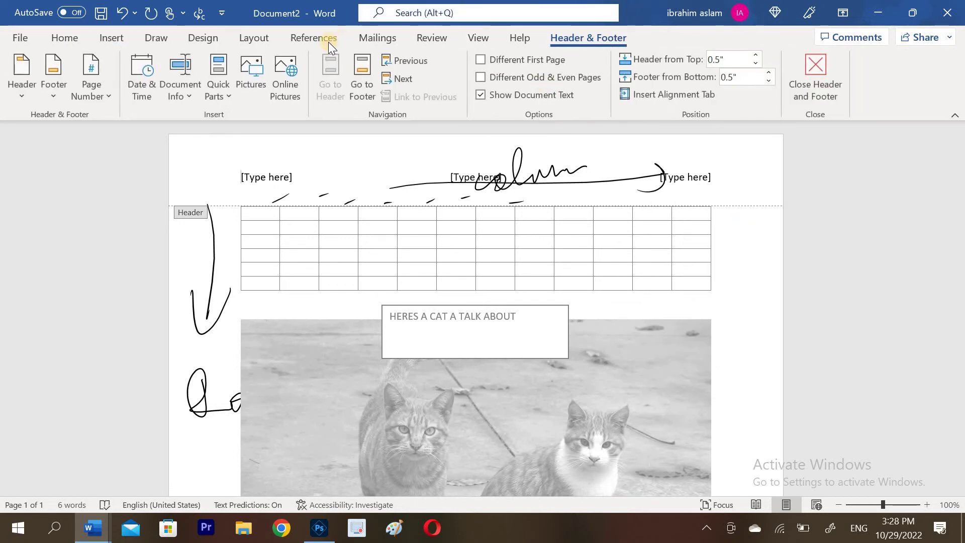
left_click(66, 34)
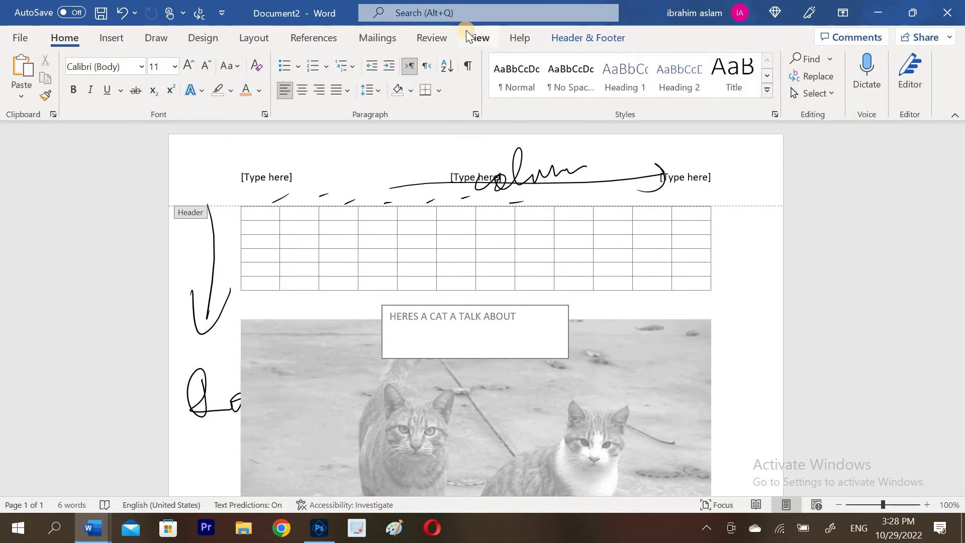
left_click(130, 34)
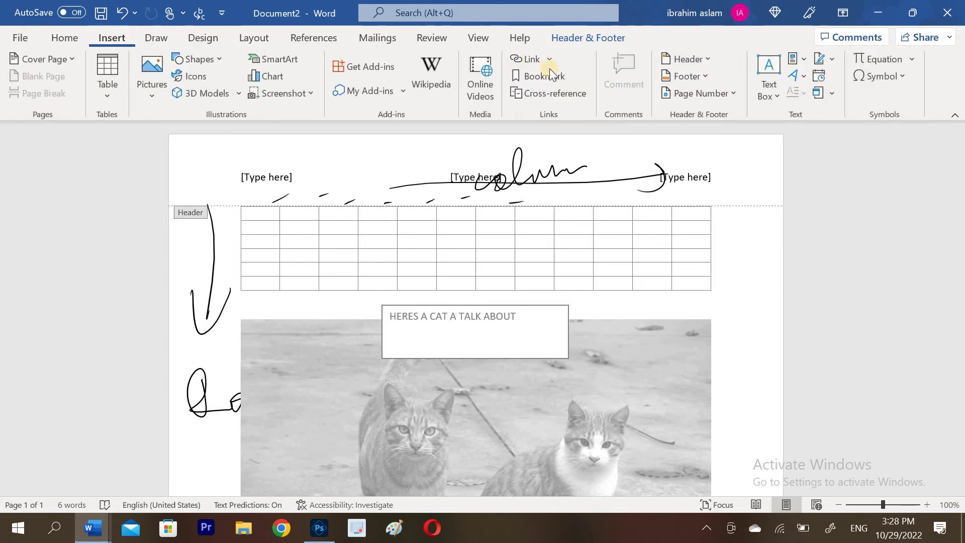
- Apply the built-in Blank header, enter "MS OFFICE" followed by a new line as its text, and return to the document body
left_click(694, 58)
left_click(722, 154)
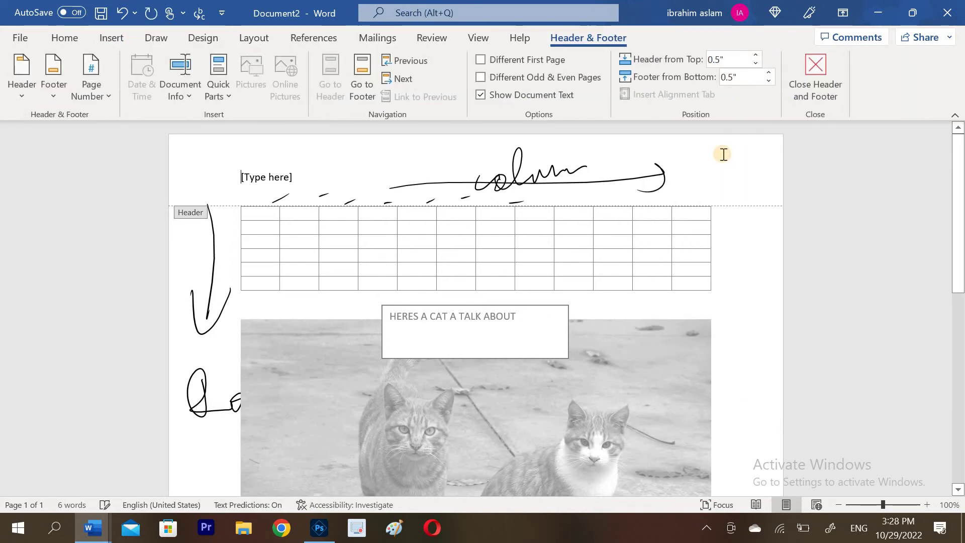
left_click(255, 187)
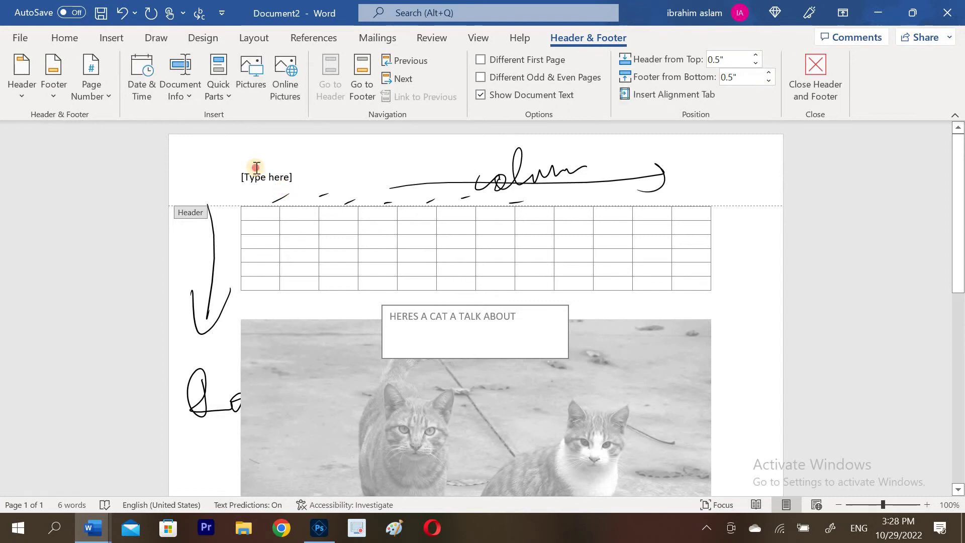
left_click(257, 168)
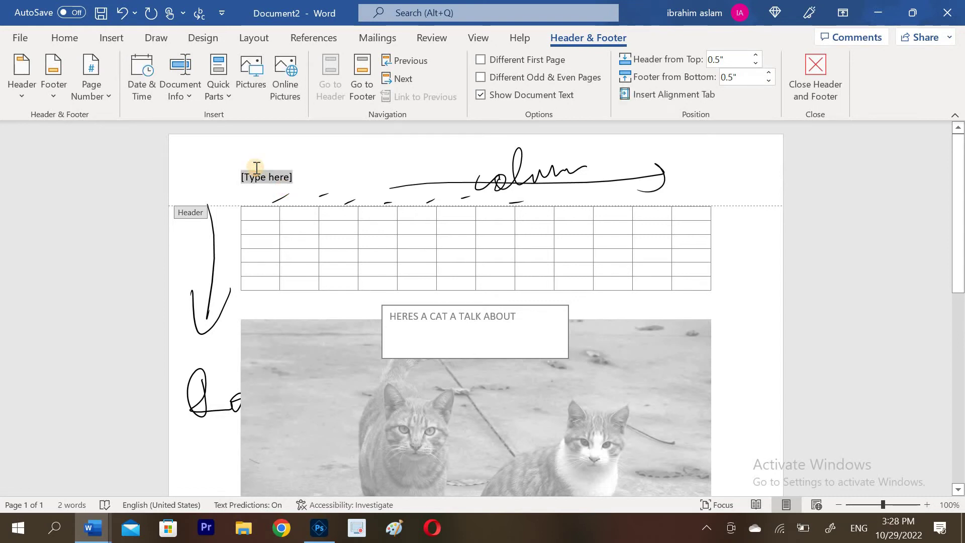
type("MS O")
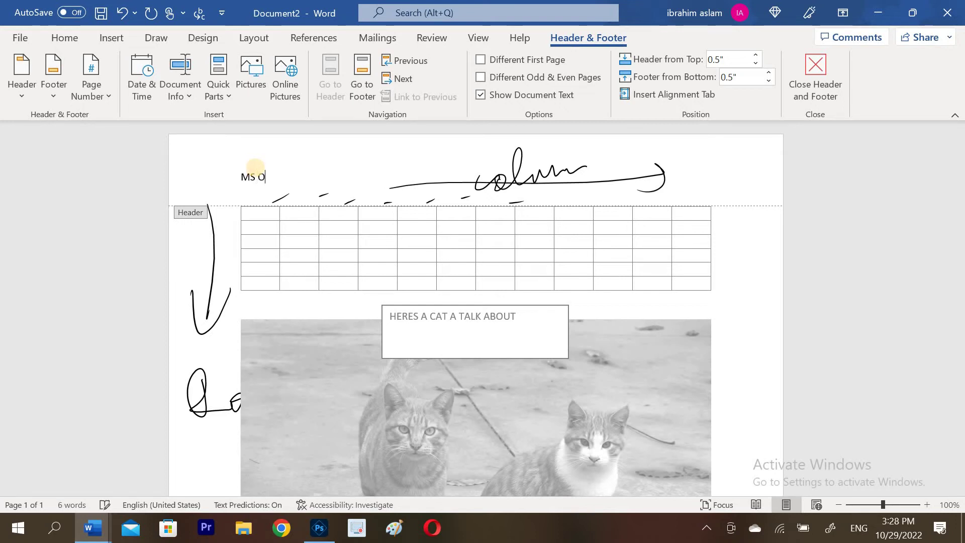
type("FFICE")
key("Return")
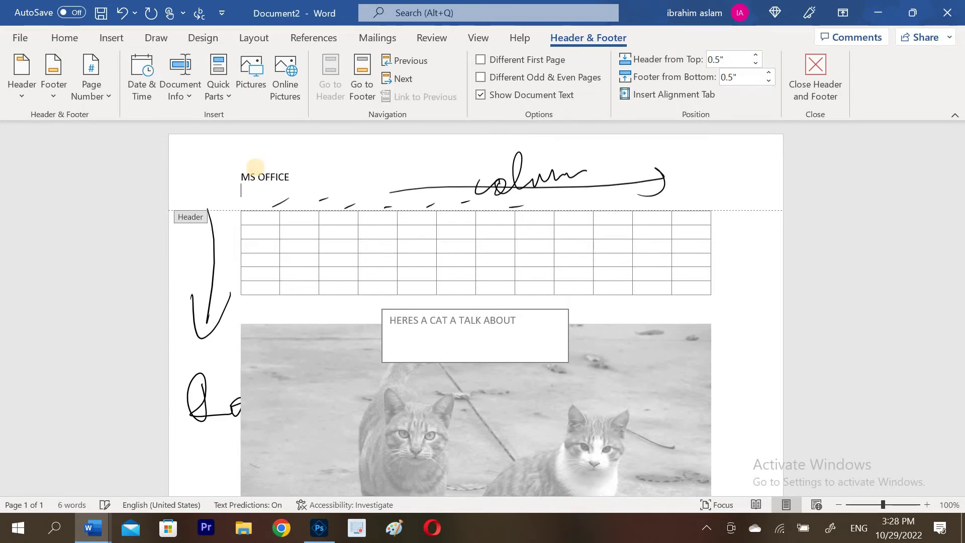
double_click(752, 273)
- Set the text wrapping of the scatter chart behind the cat picture to Tight
left_click(961, 470)
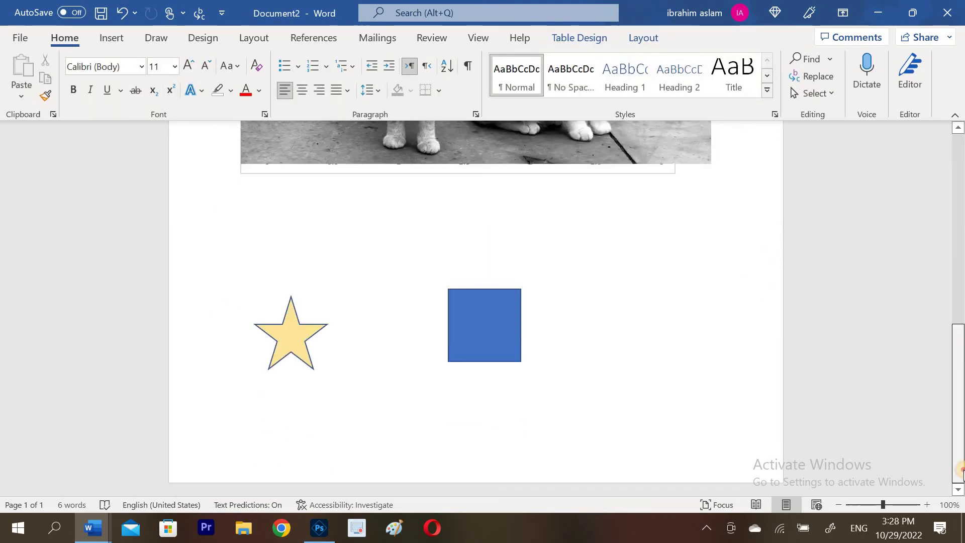
mouse_move(520, 436)
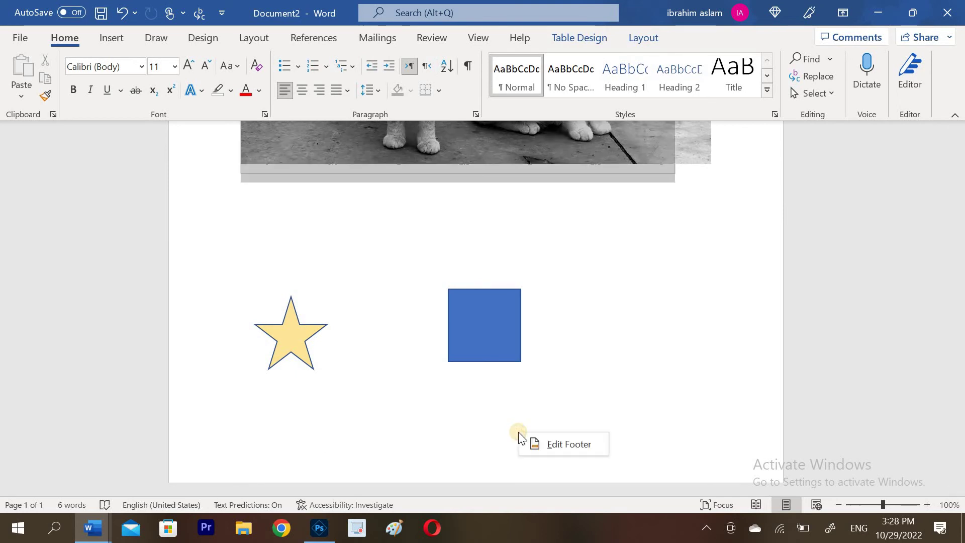
key("ctrl+z")
scroll(674, 340, "up", 10)
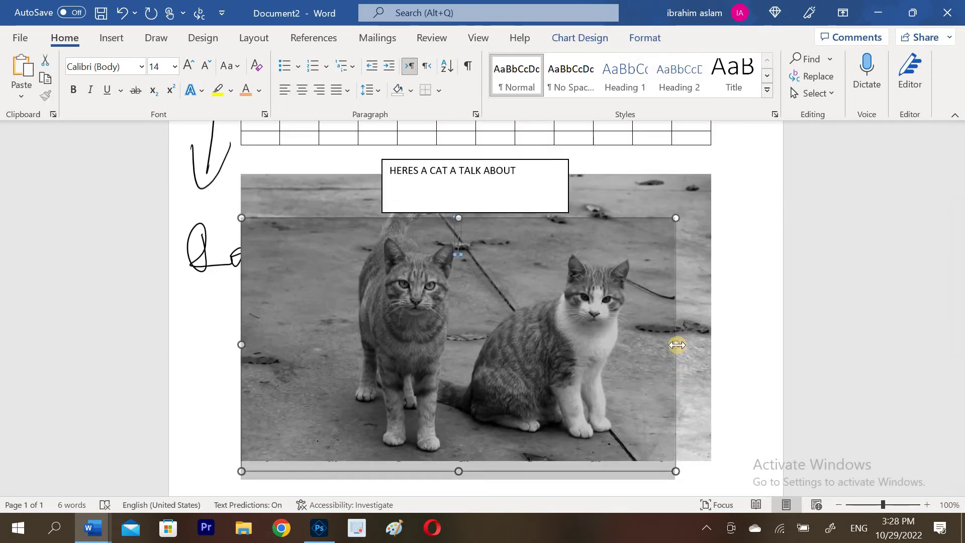
scroll(503, 326, "down", 4)
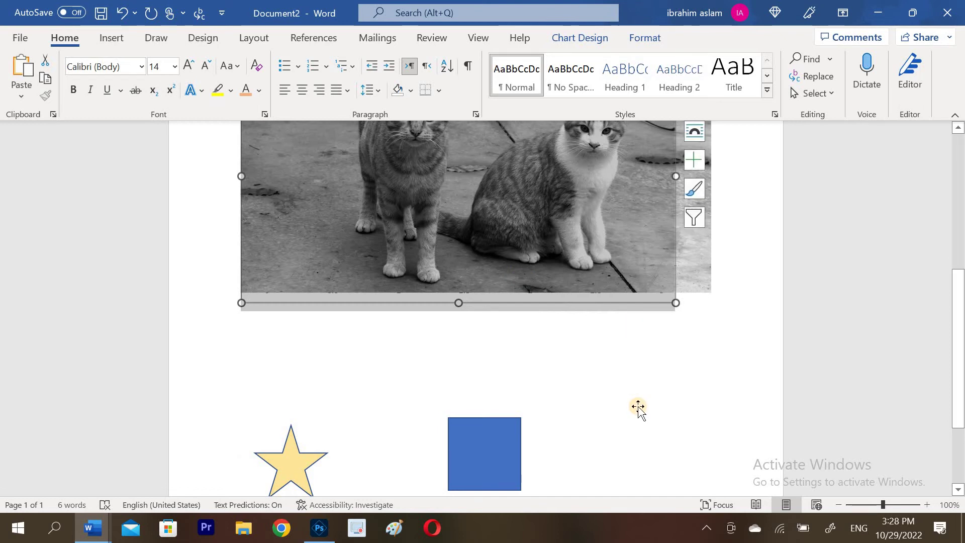
scroll(638, 410, "up", 3)
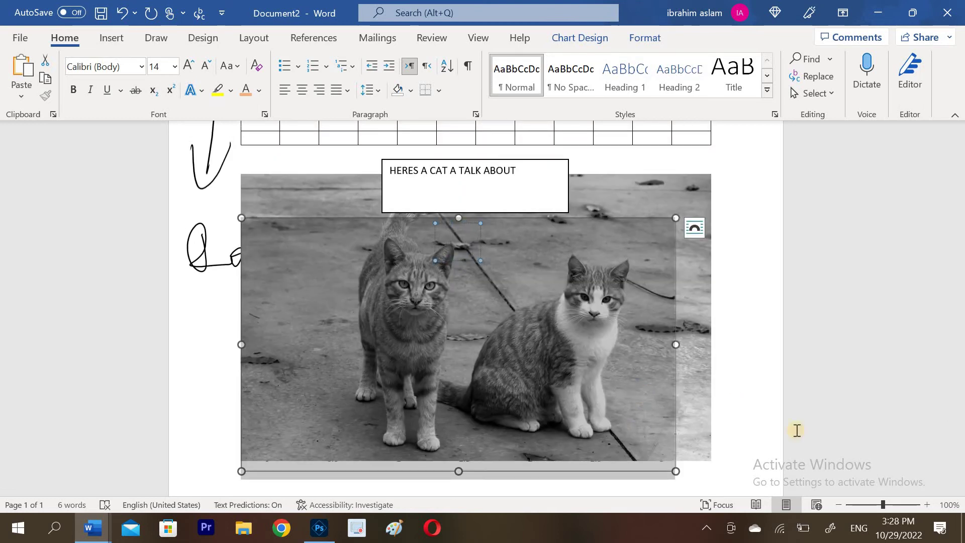
left_click(695, 227)
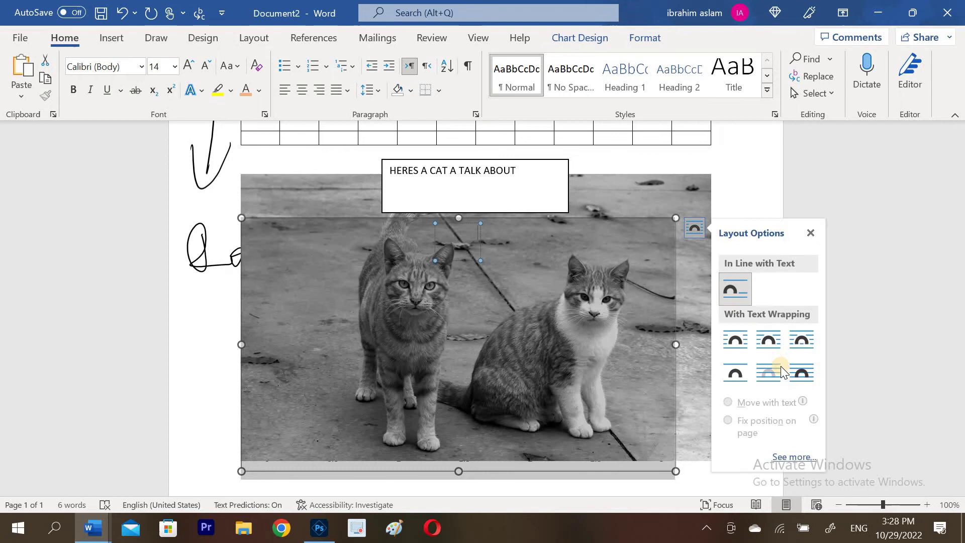
left_click(765, 335)
left_click_drag(961, 257, 963, 519)
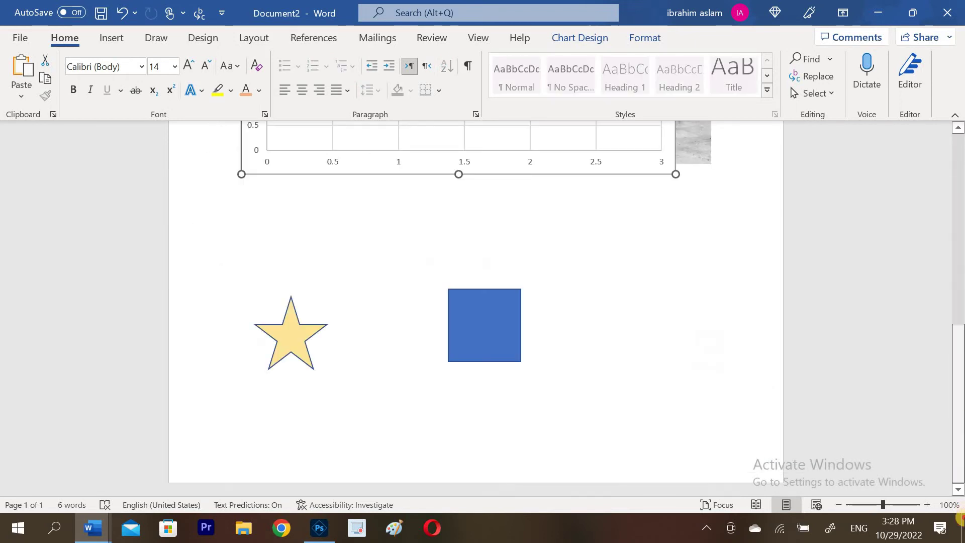
left_click(579, 350)
right_click(580, 354)
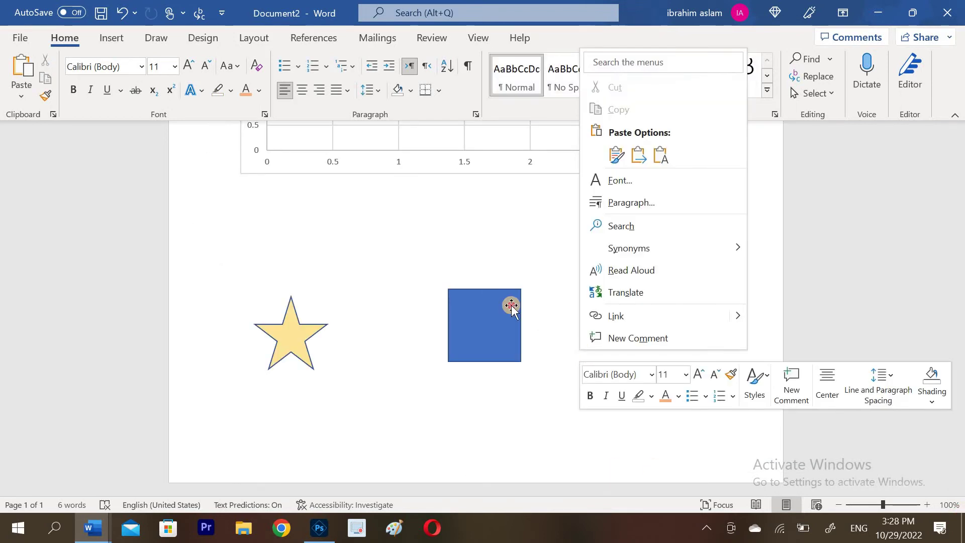
key("Escape")
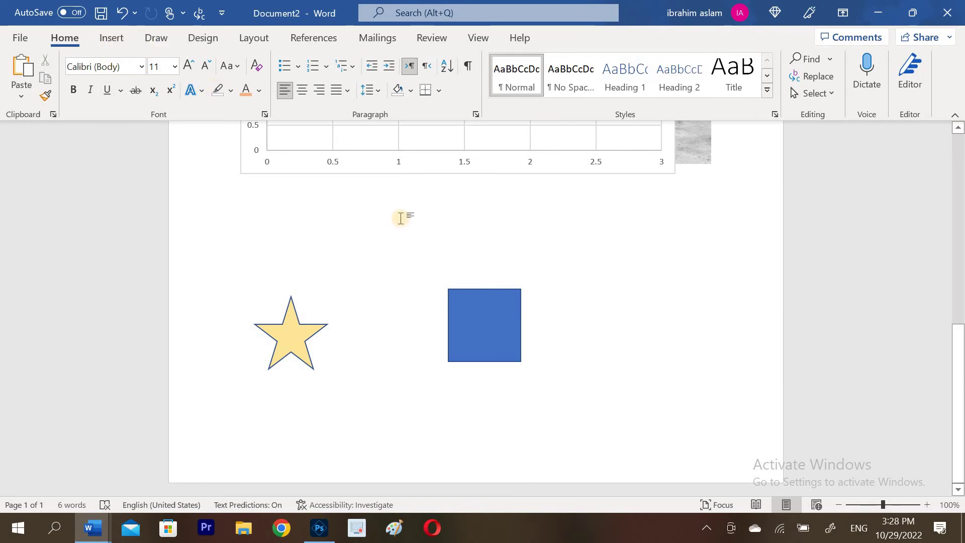
left_click_drag(960, 370, 960, 267)
left_click(605, 177)
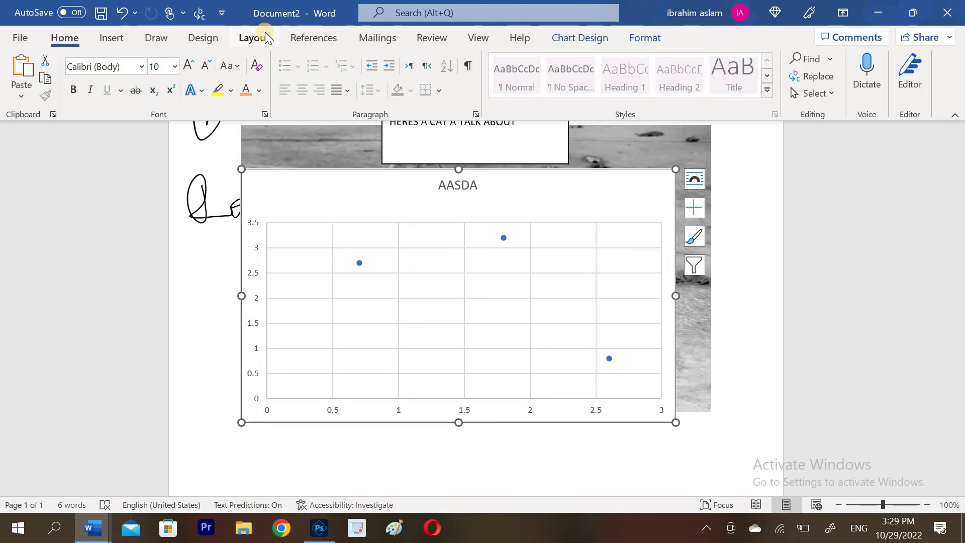
- Insert a page break directly below the table
left_click(122, 28)
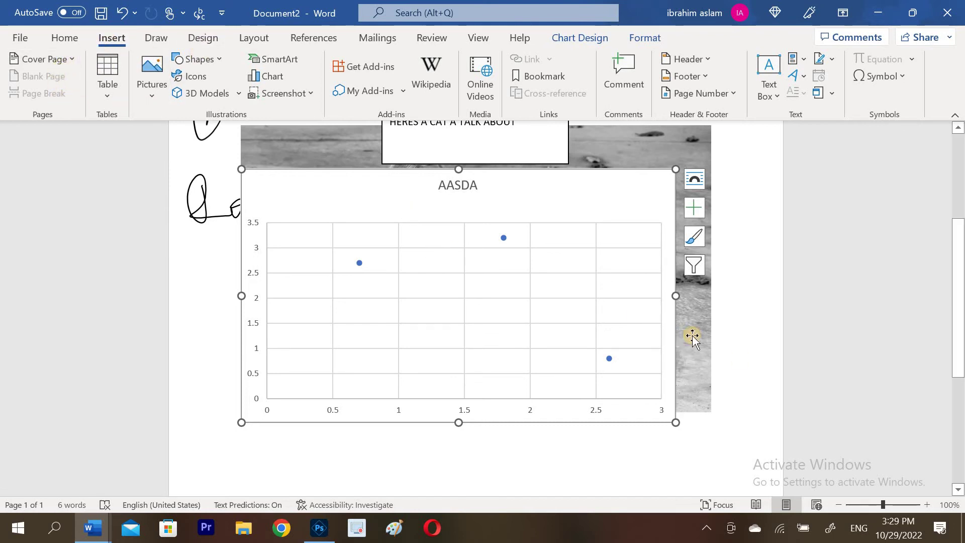
left_click(749, 357)
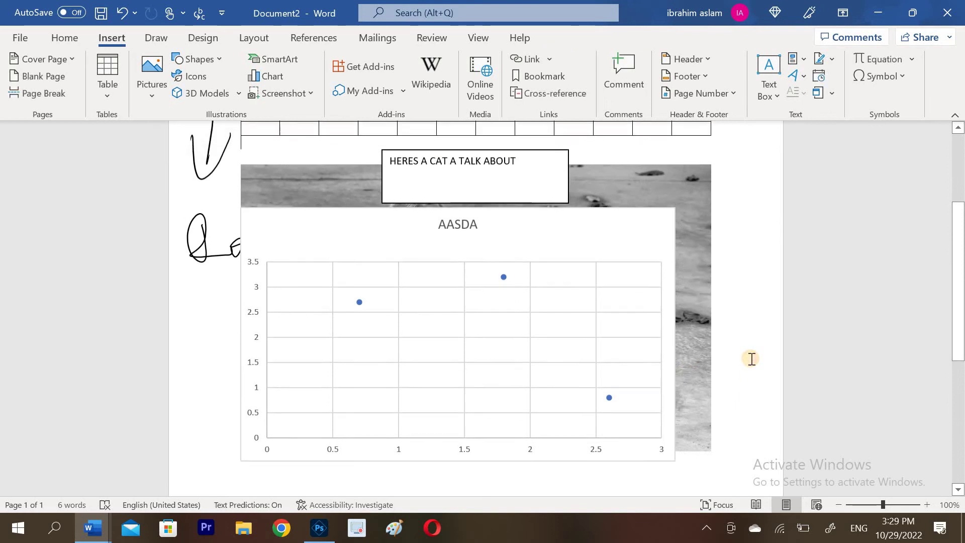
left_click(26, 95)
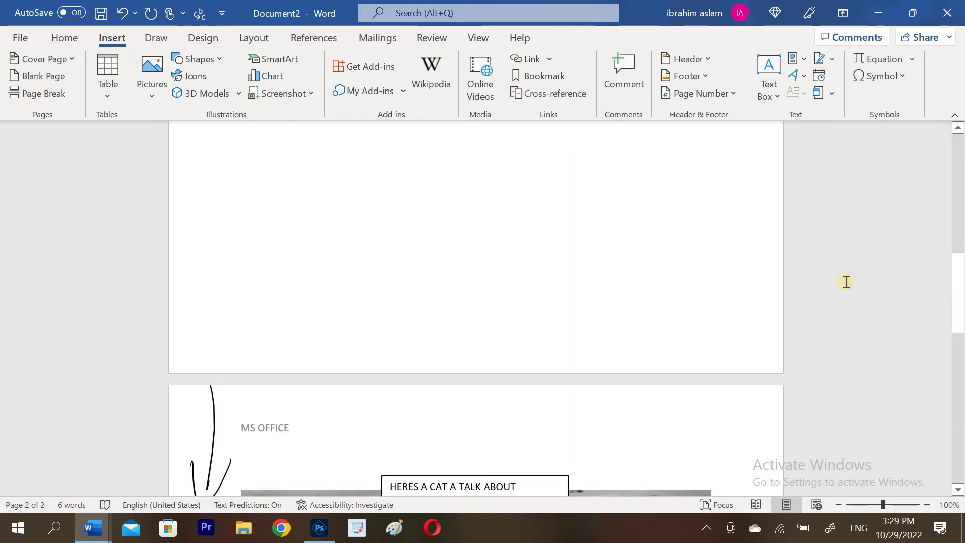
left_click_drag(959, 294, 961, 517)
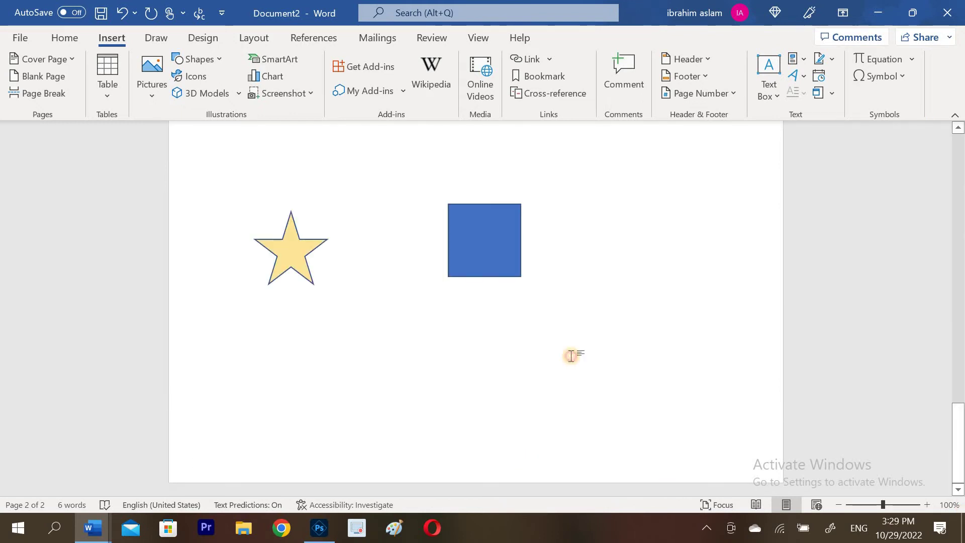
- Insert a blank page between the table page and the page with the cat picture and chart
left_click(42, 78)
left_click_drag(960, 372, 961, 303)
left_click(869, 503)
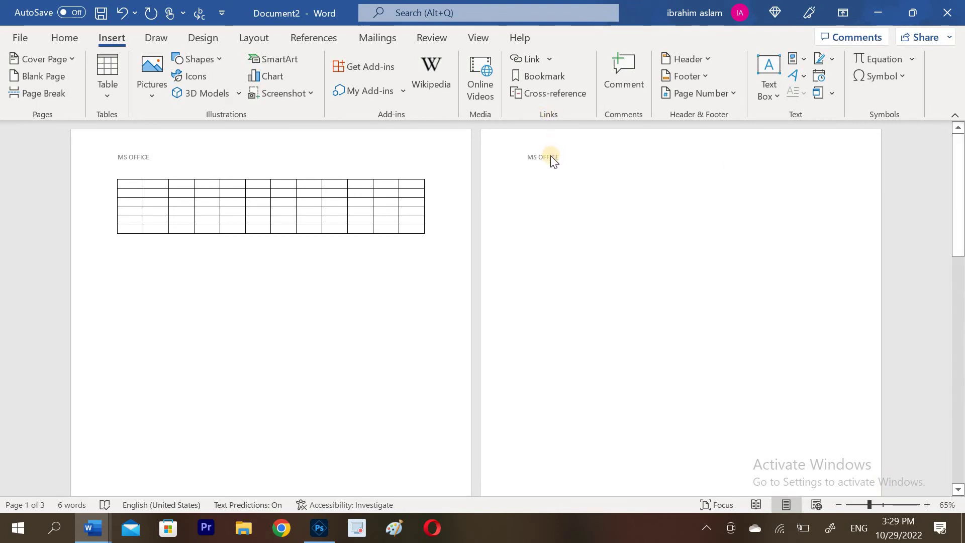
mouse_move(959, 135)
left_mouse_down()
mouse_move(961, 261)
mouse_move(959, 129)
left_mouse_up()
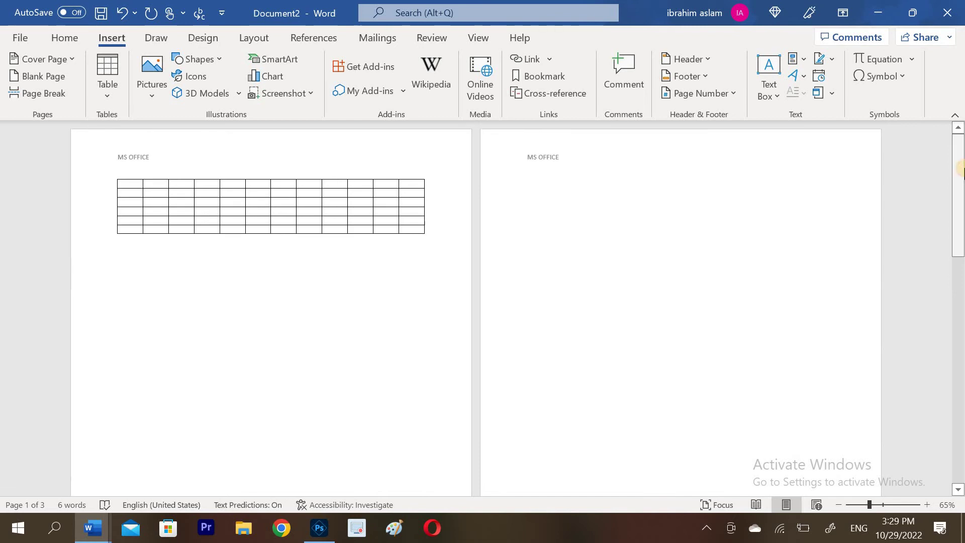
- Apply the built-in Austin footer to the document and return to the document body
left_click(681, 73)
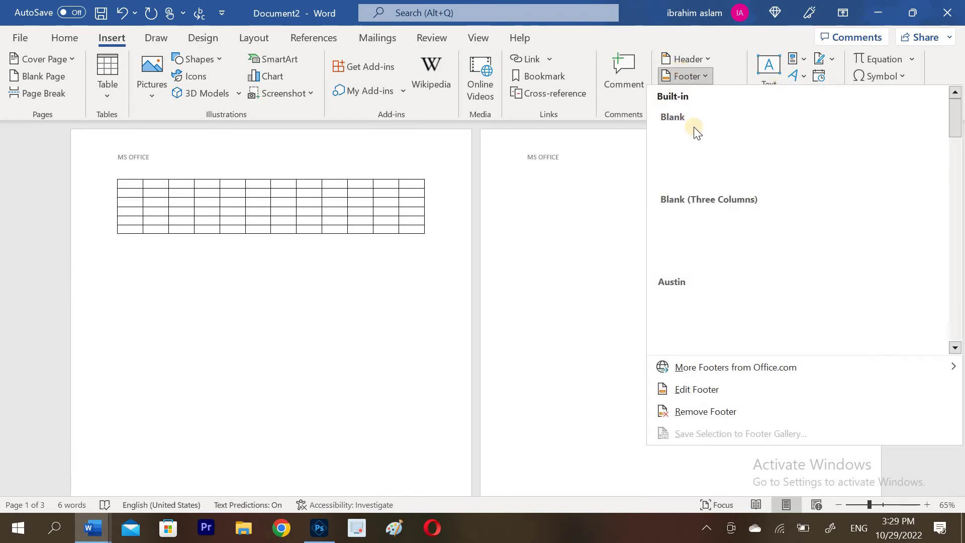
left_click(732, 290)
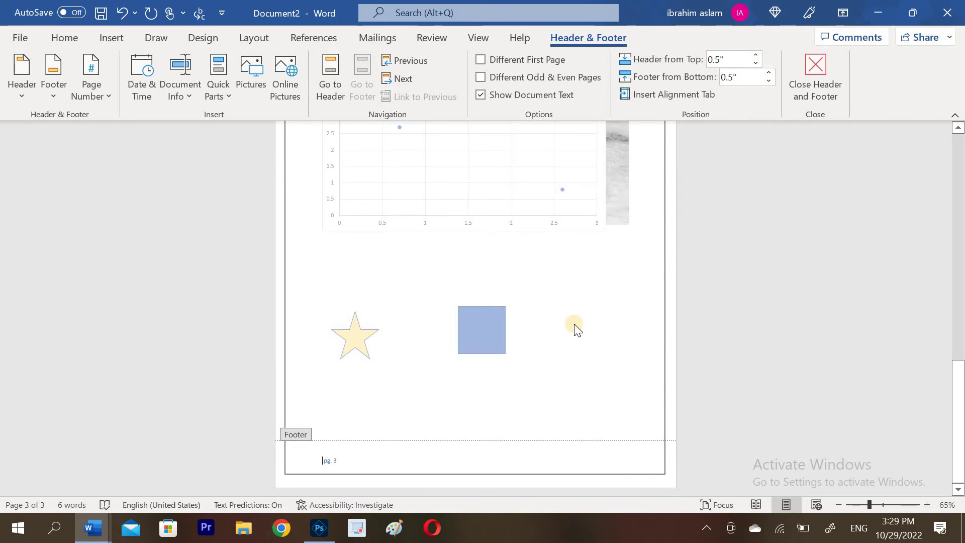
double_click(581, 400)
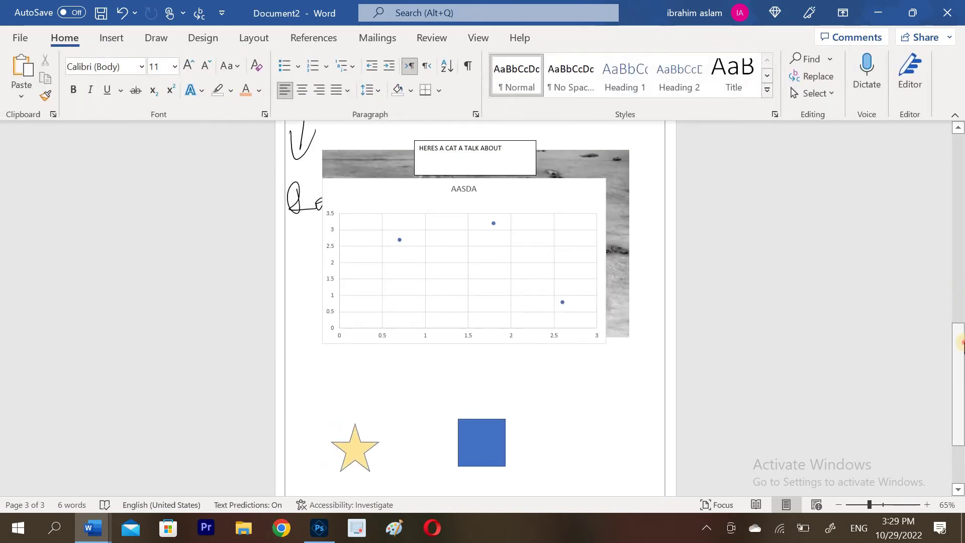
left_click_drag(960, 344, 961, 209)
scroll(961, 208, "up", 4)
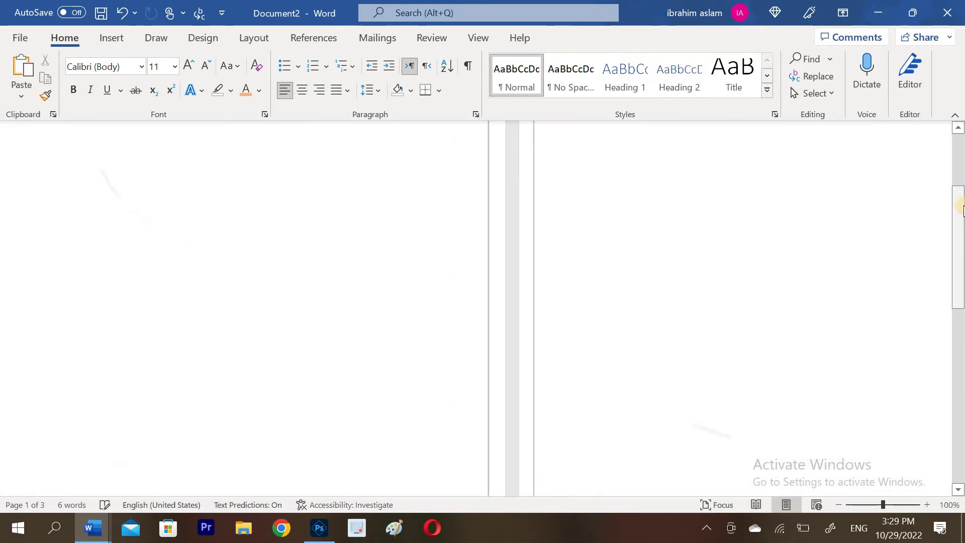
scroll(960, 209, "up", 5)
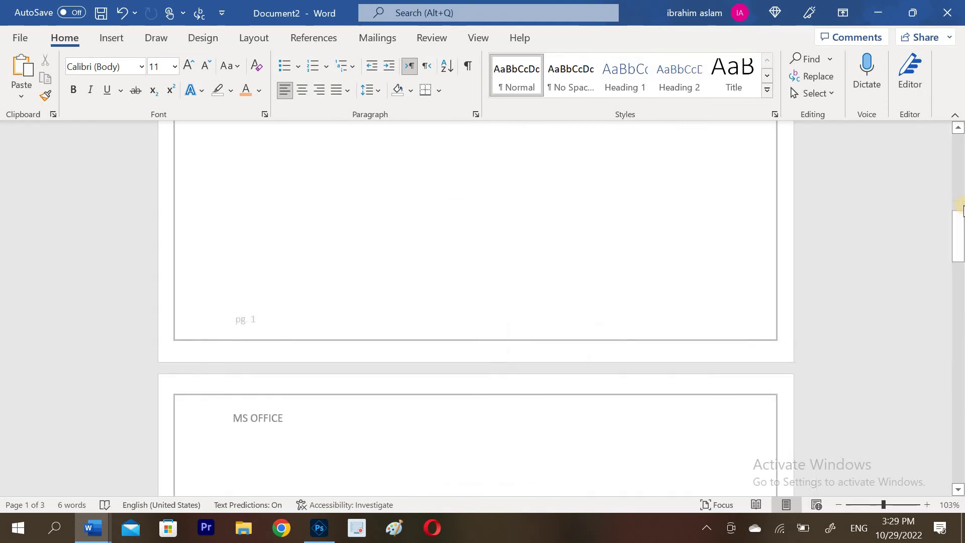
scroll(961, 209, "down", 3)
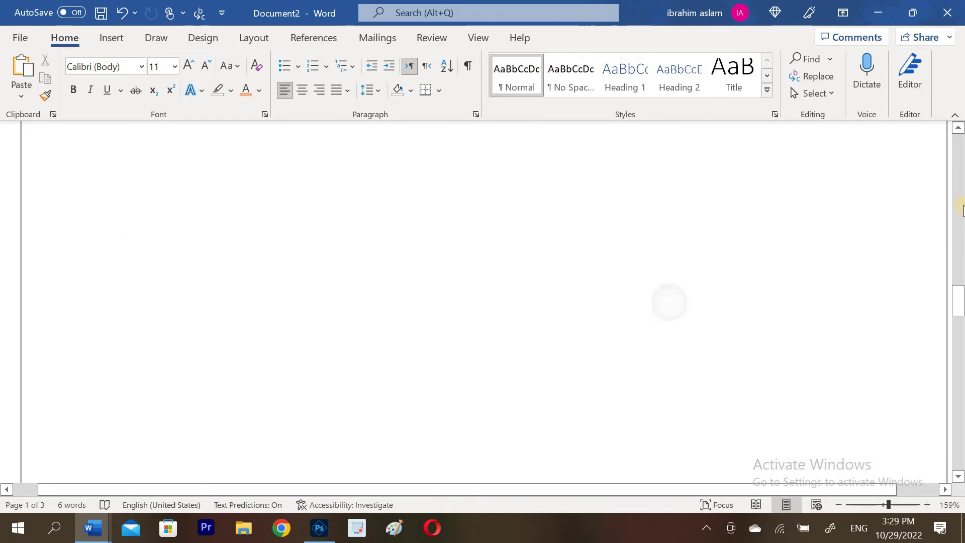
scroll(961, 209, "down", 2)
scroll(960, 209, "up", 8)
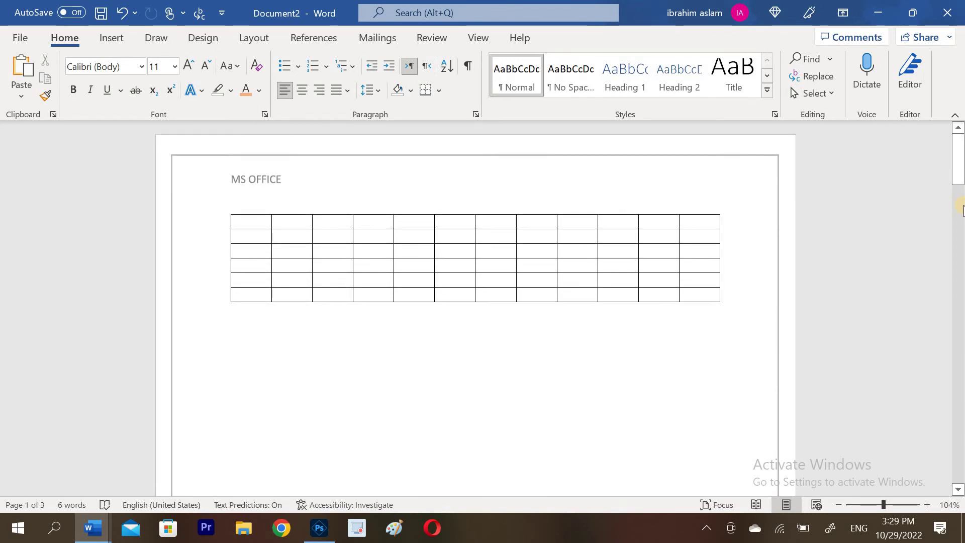
- Insert the built-in Motion cover page at the start of the document
left_click(94, 40)
left_click(59, 58)
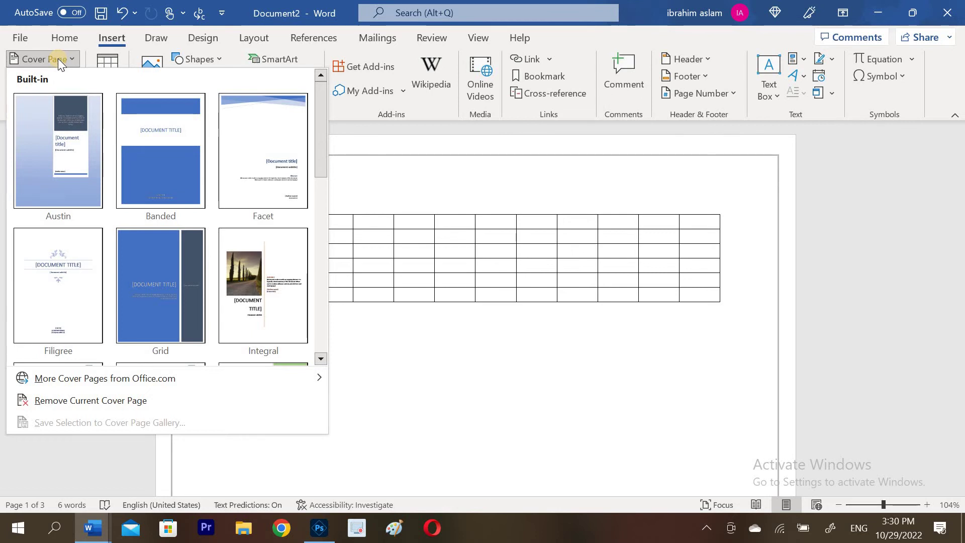
left_click(59, 59)
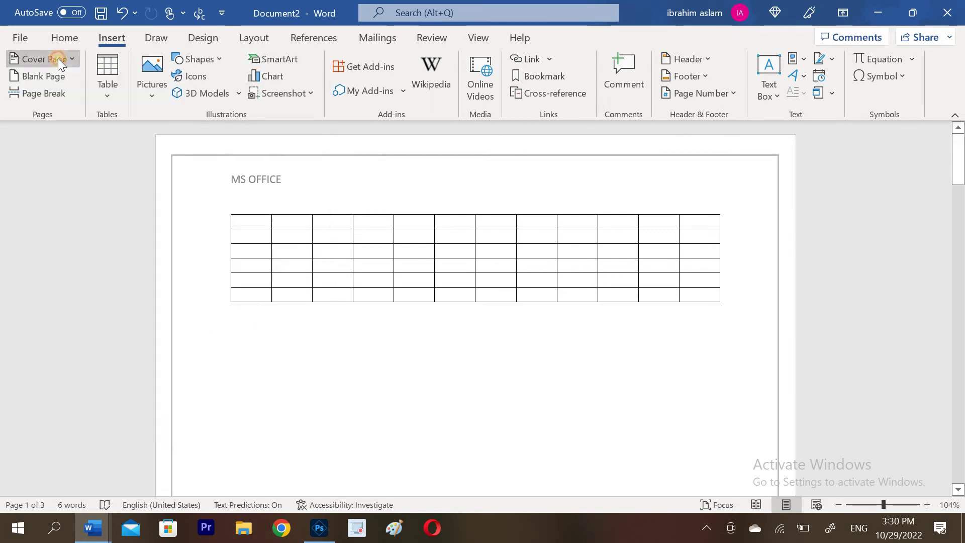
left_click(59, 58)
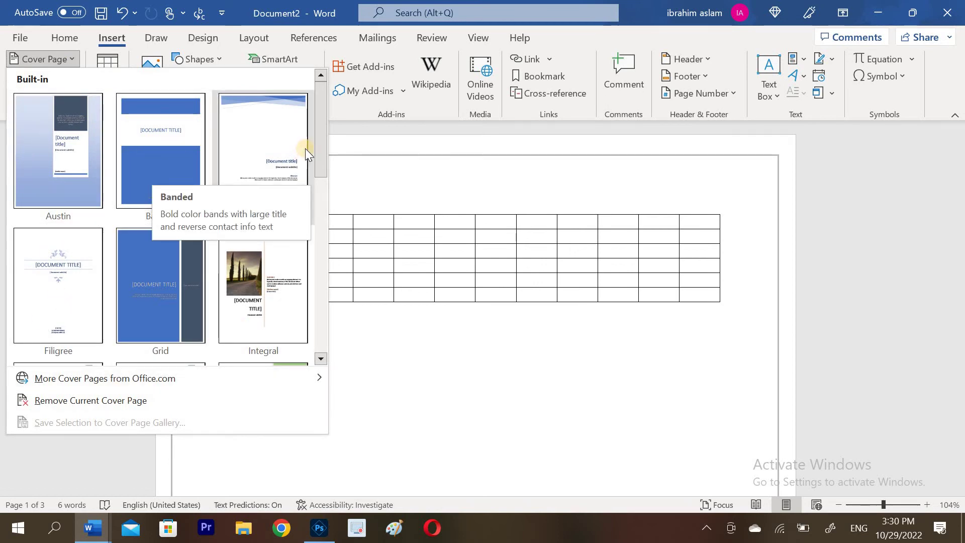
left_click_drag(317, 148, 325, 197)
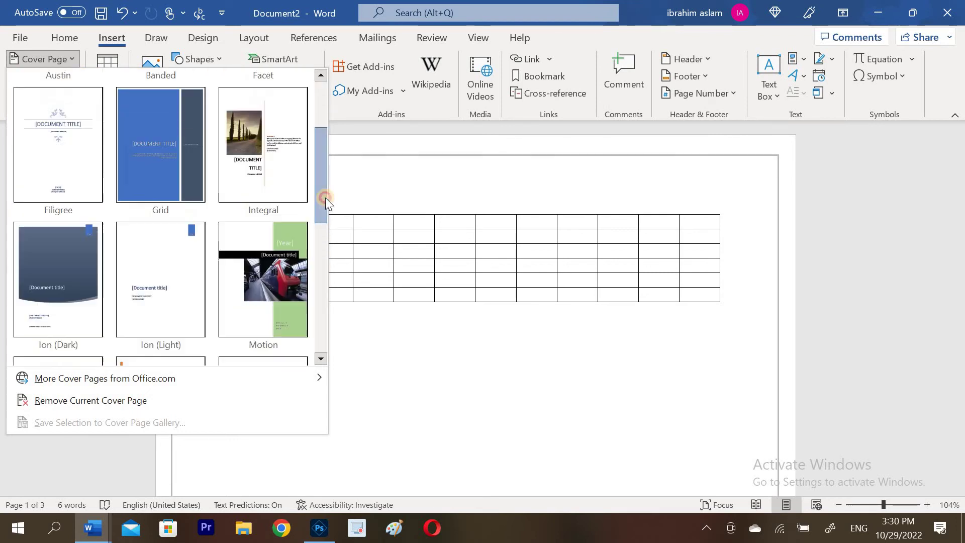
left_click(280, 255)
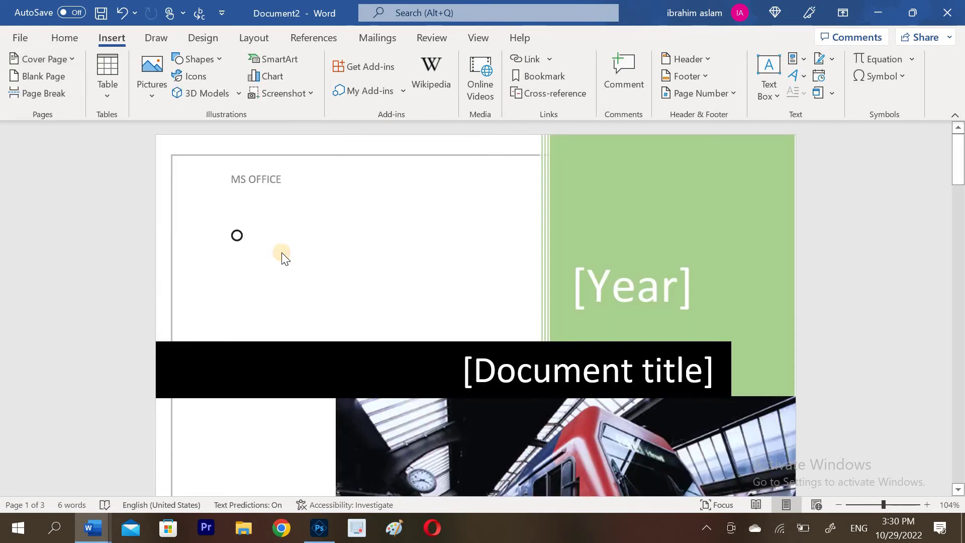
- Set the cover page's Year field to today's date
left_click(647, 302)
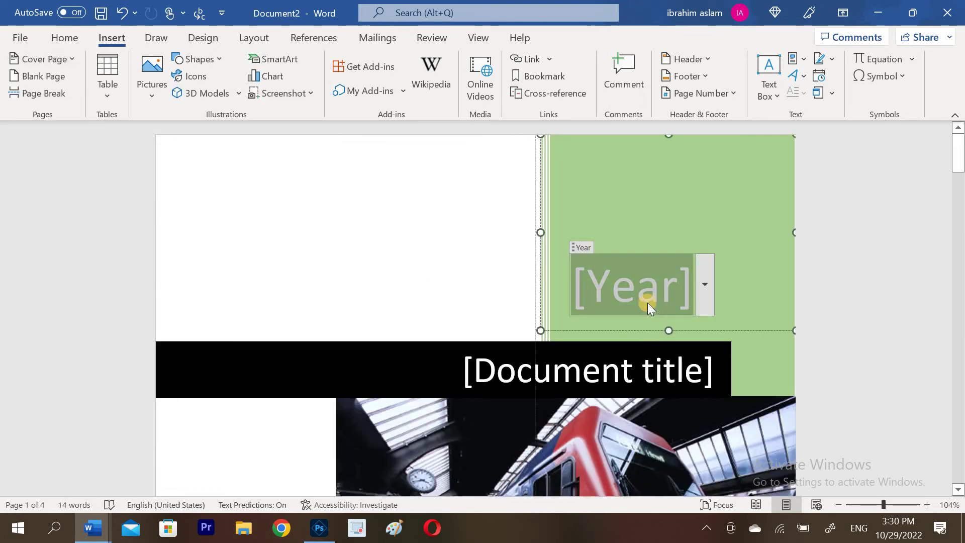
left_click(700, 298)
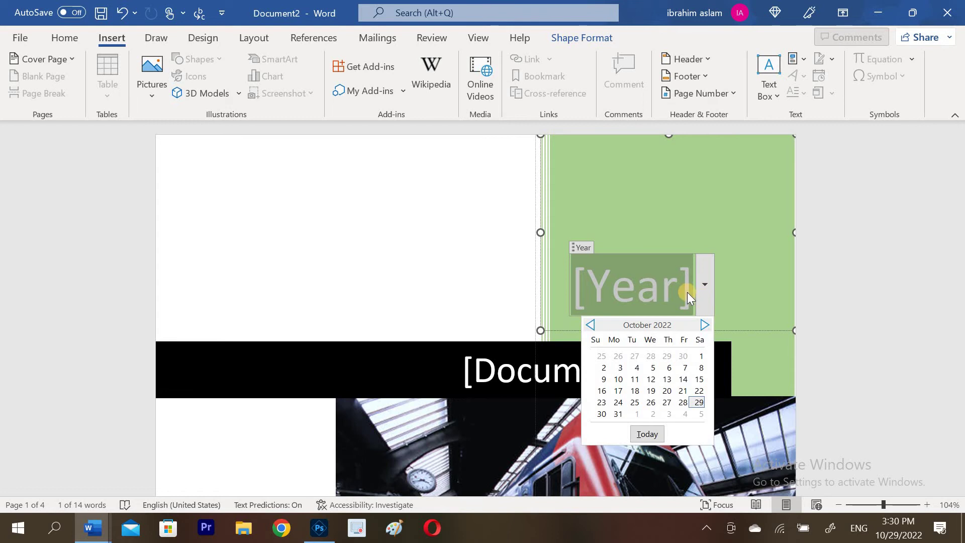
left_click(648, 435)
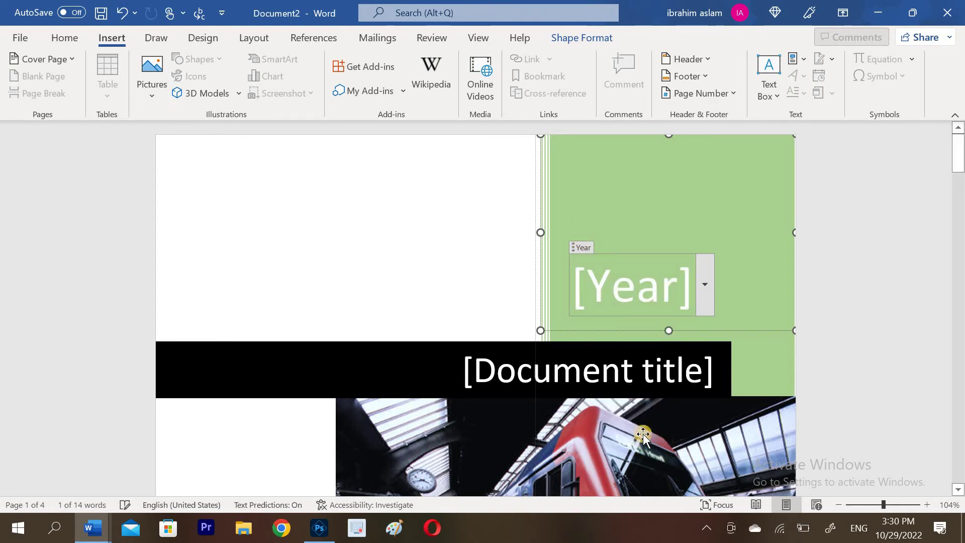
- Replace the document title placeholder on the cover page with MS OFFICE
right_click(601, 369)
right_click(551, 363)
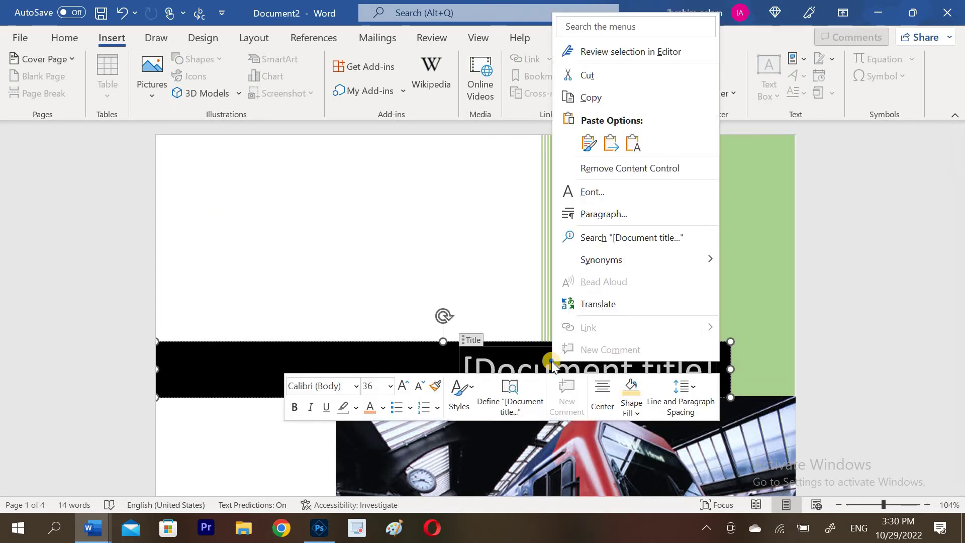
right_click(552, 362)
left_click(548, 359)
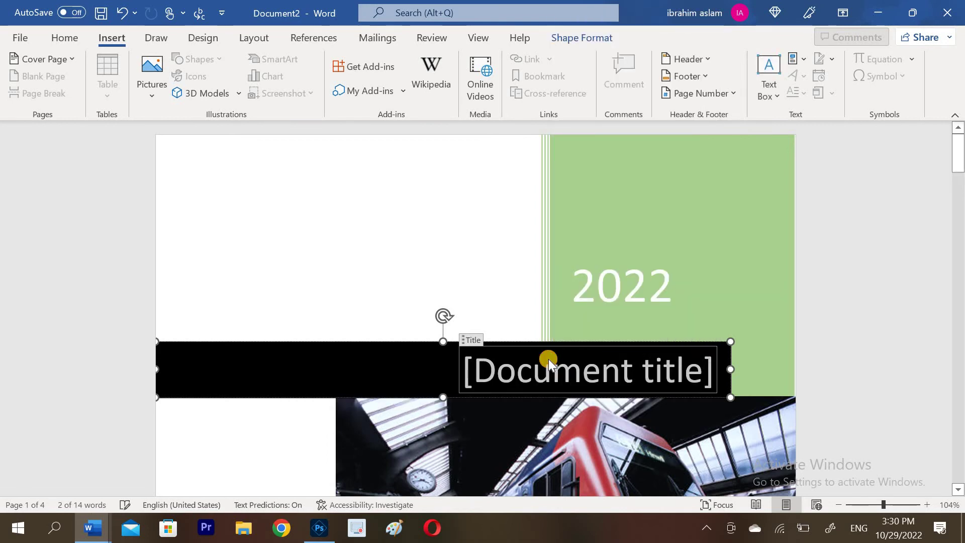
type("MS")
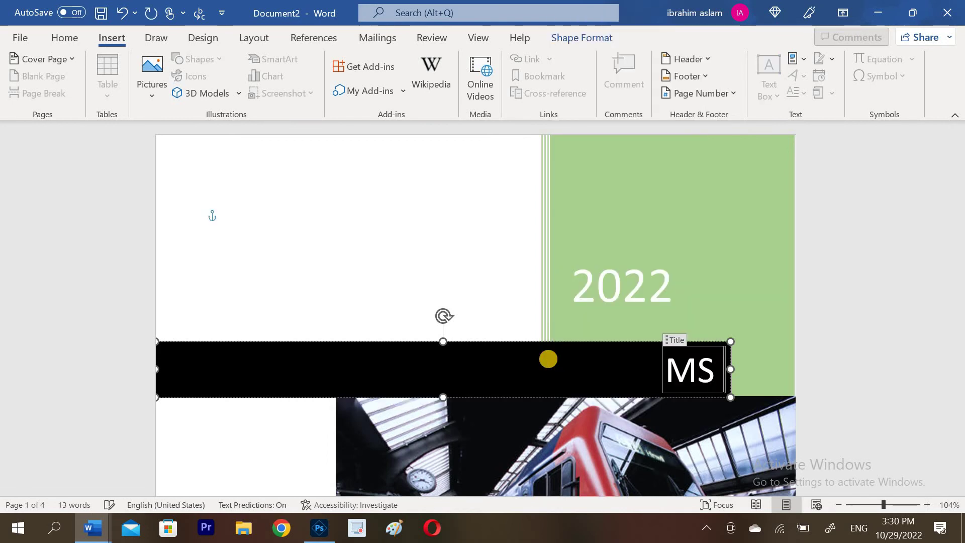
type(" OFFI")
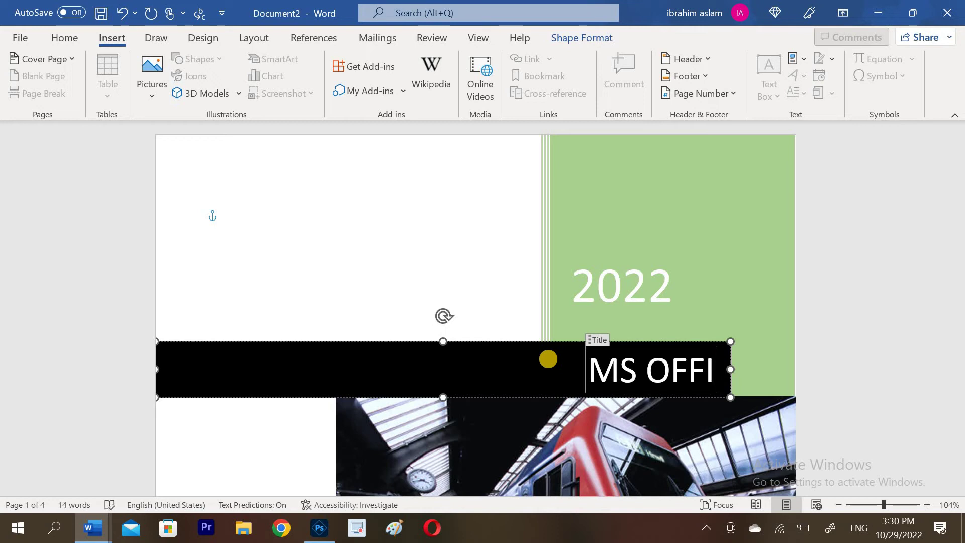
type("CE")
- Review all the document's pages at 56% zoom, from the cover page to the page with the chart and shapes
left_click_drag(961, 173, 944, 231)
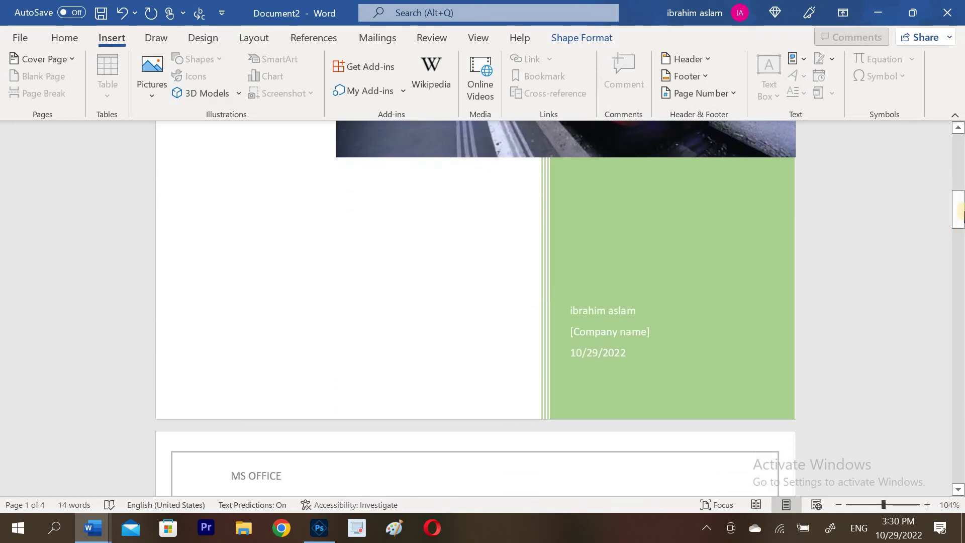
scroll(960, 210, "down", 2)
scroll(904, 461, "up", 4)
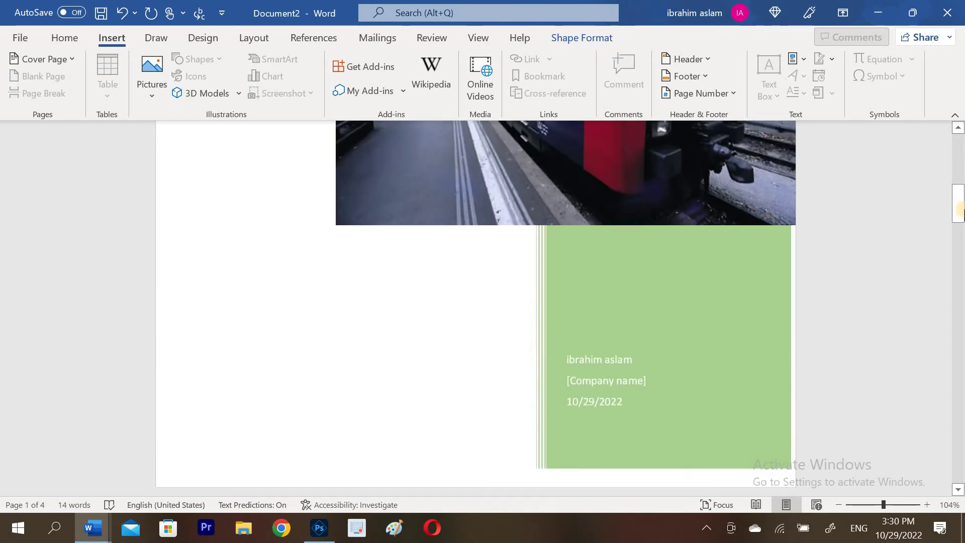
left_click(865, 505)
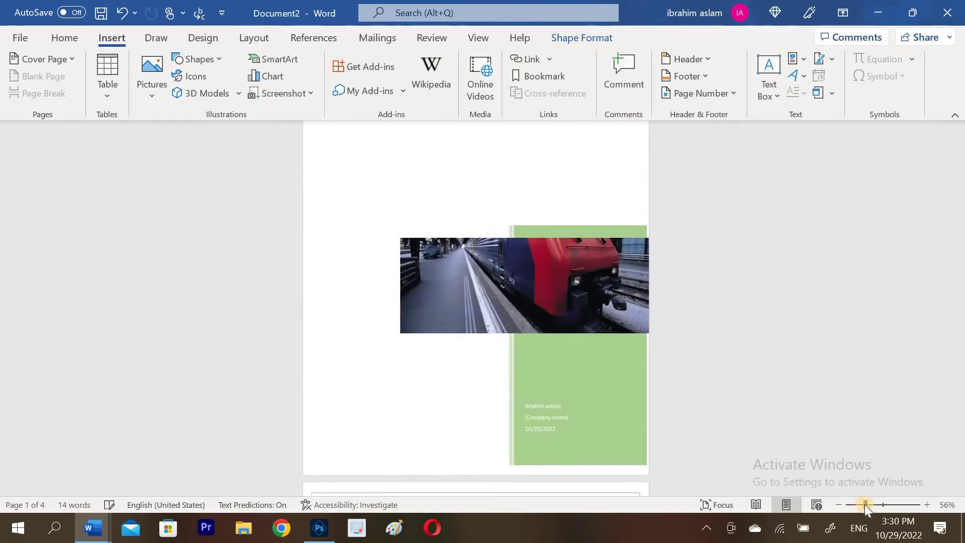
left_click_drag(960, 317, 961, 216)
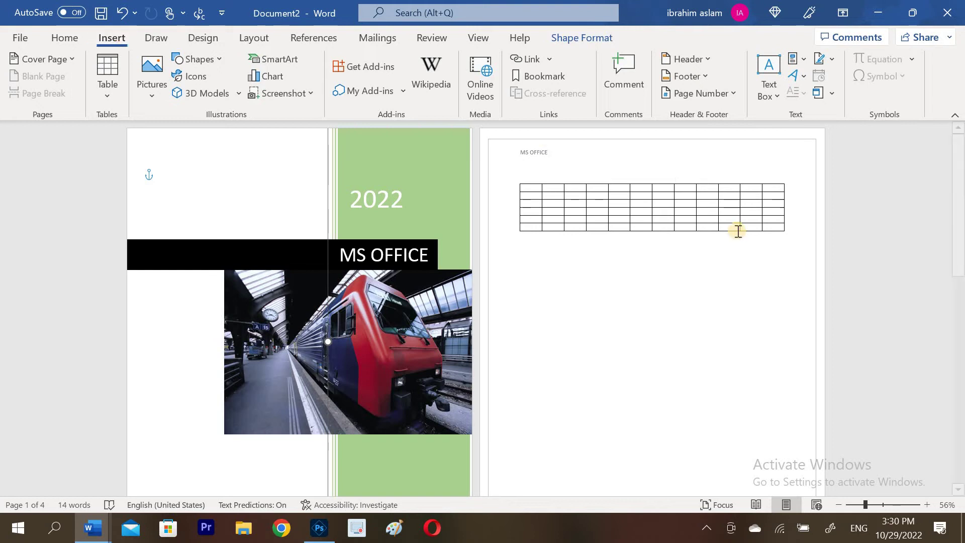
left_click(961, 352)
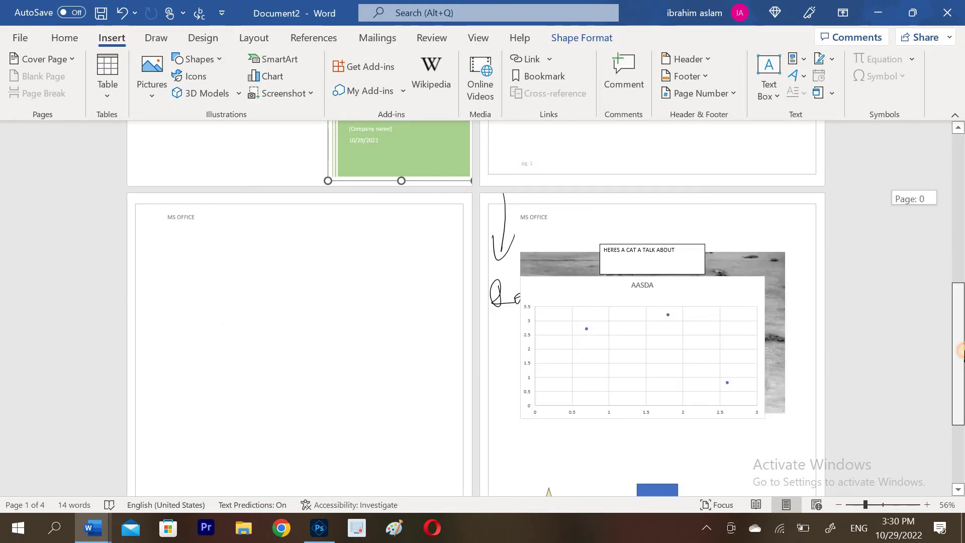
left_click_drag(961, 350, 961, 445)
left_click_drag(935, 329, 955, 403)
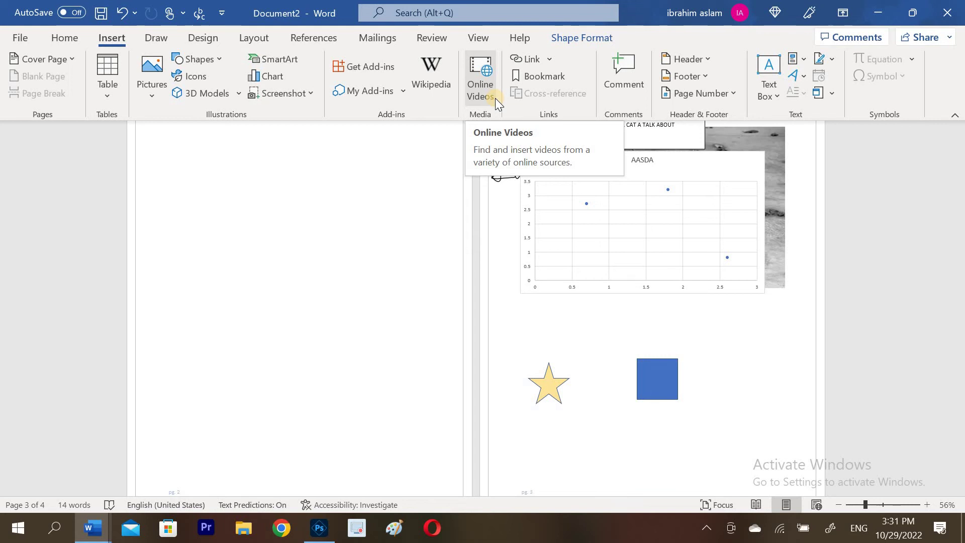
- Try to apply the built-in CONFIDENTIAL 2 watermark to the document
left_click(146, 40)
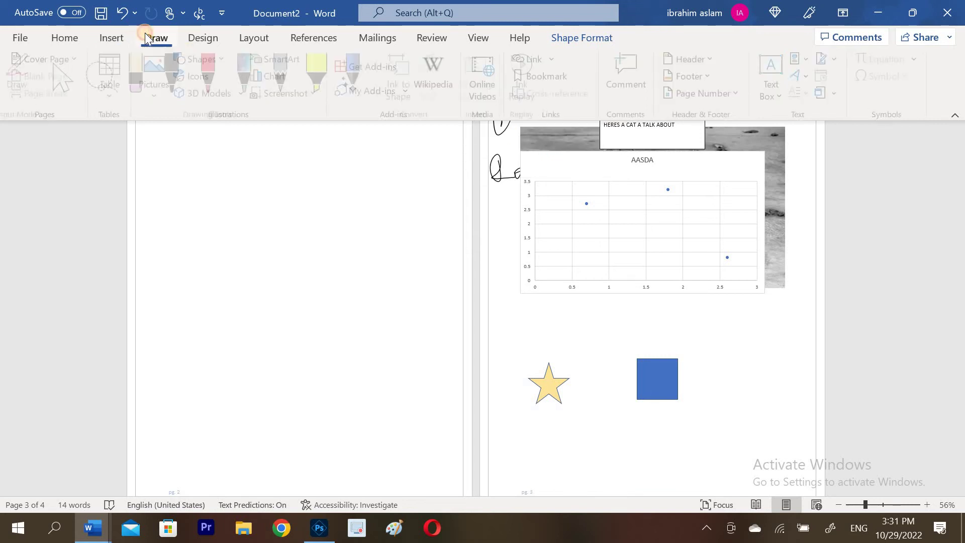
left_click(197, 40)
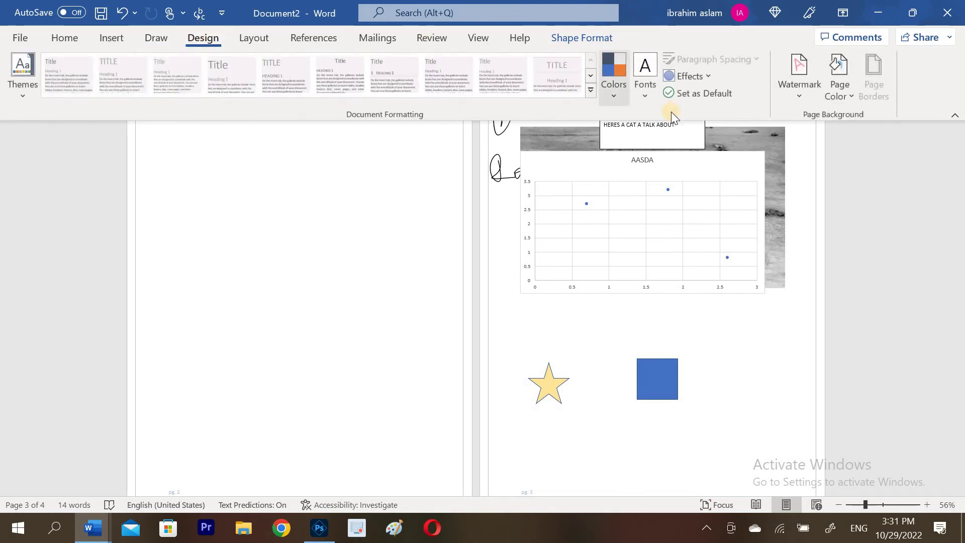
left_click(789, 62)
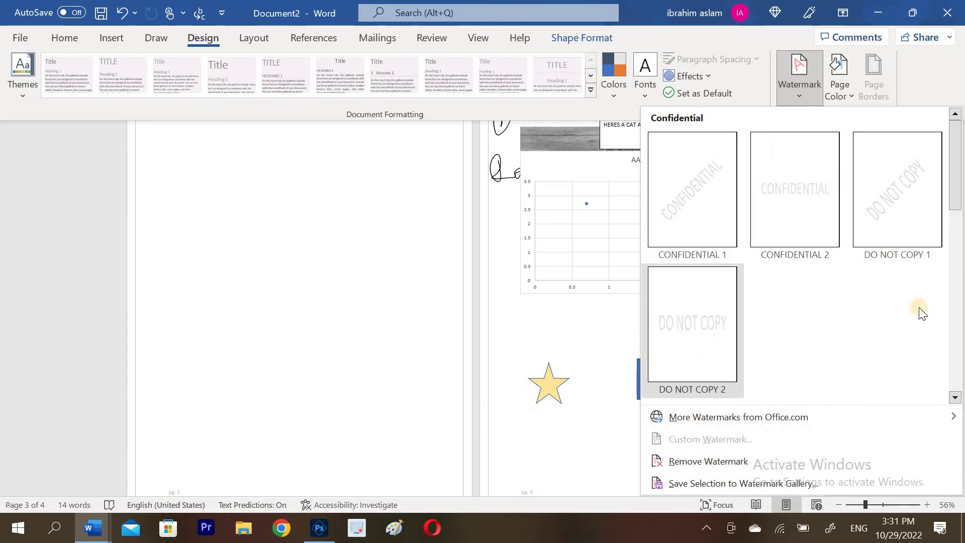
left_click_drag(959, 186, 960, 138)
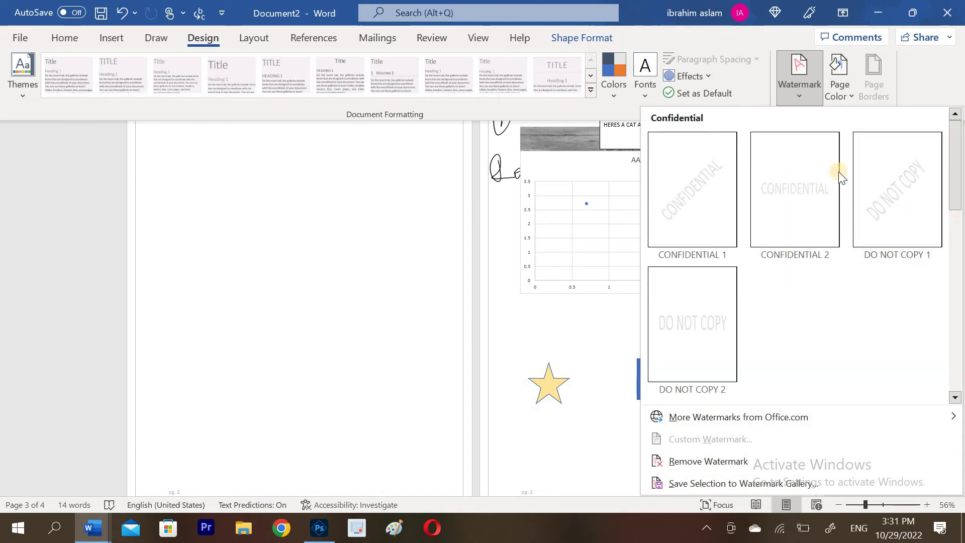
right_click(813, 169)
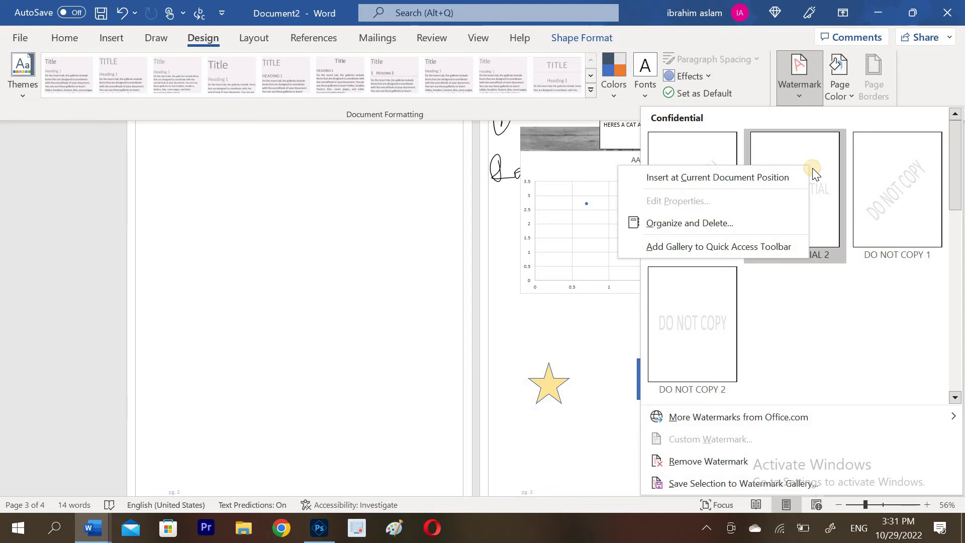
left_click(793, 145)
- Extend the document with four more blank pages ahead of the page with the cat picture and chart
mouse_move(958, 354)
left_mouse_down()
mouse_move(946, 250)
mouse_move(960, 496)
mouse_move(960, 454)
left_mouse_up()
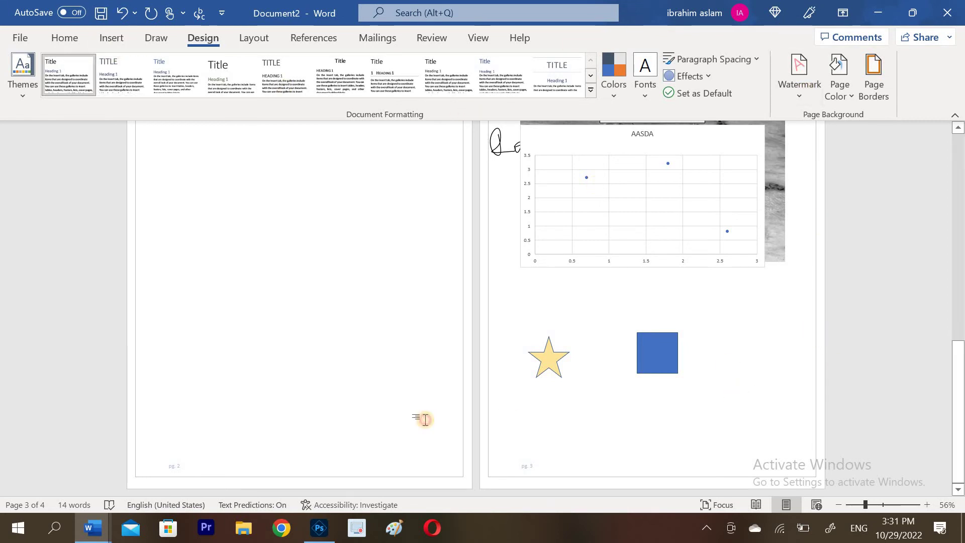
scroll(425, 420, "up", 1)
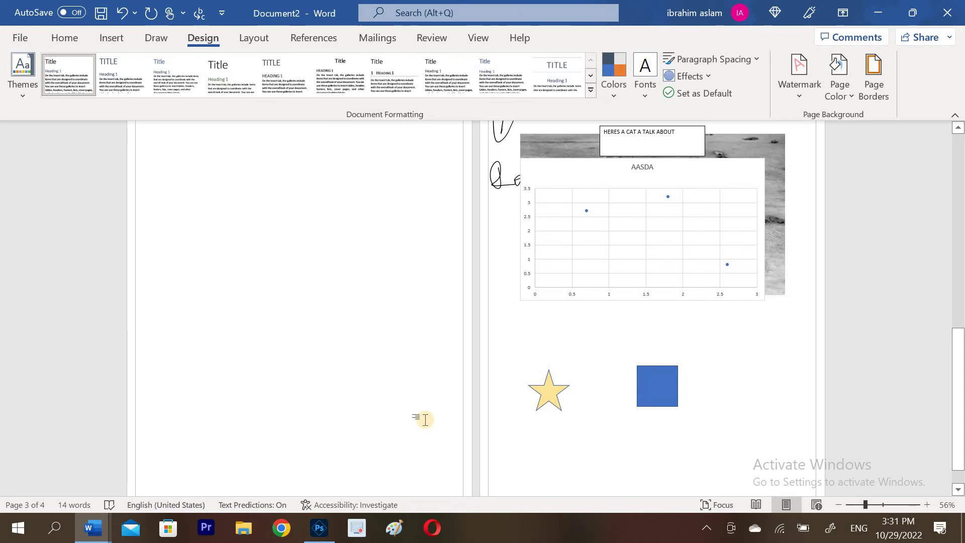
scroll(425, 420, "up", 5)
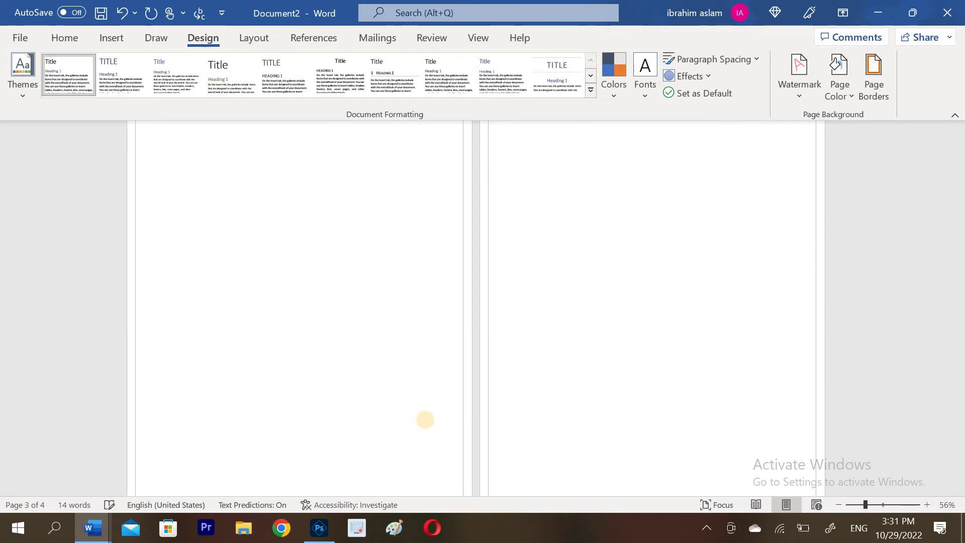
scroll(425, 420, "down", 5)
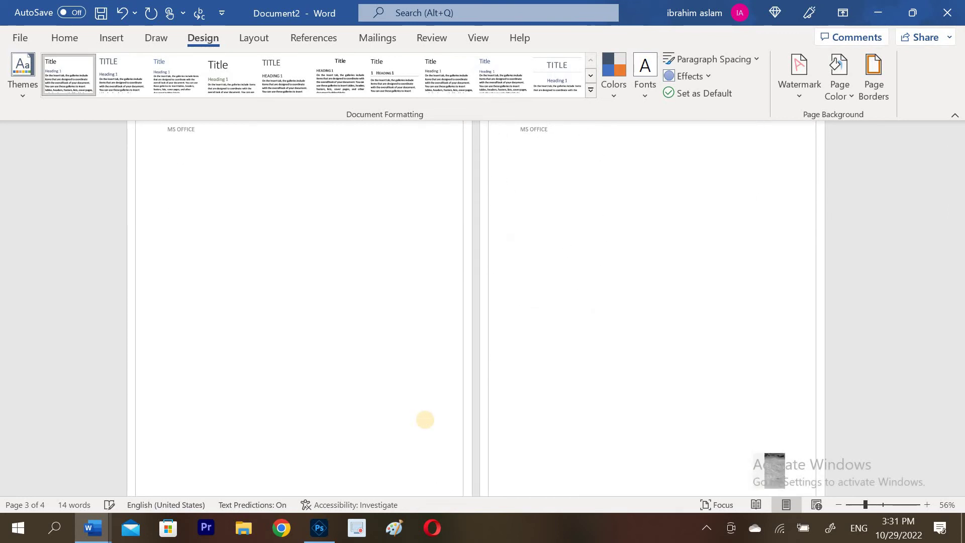
scroll(425, 420, "down", 4)
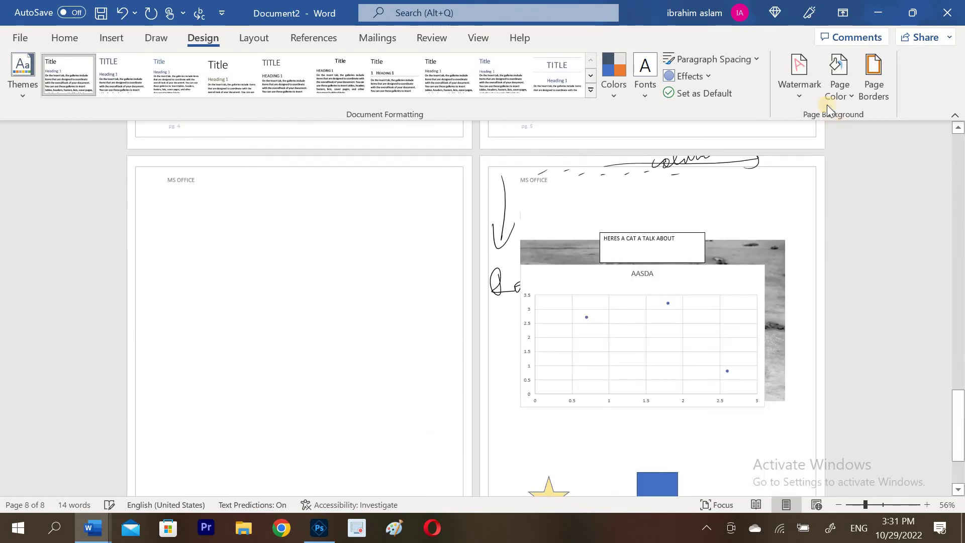
- Apply the built-in CONFIDENTIAL 1 watermark and check it on the document's pages
left_click(808, 81)
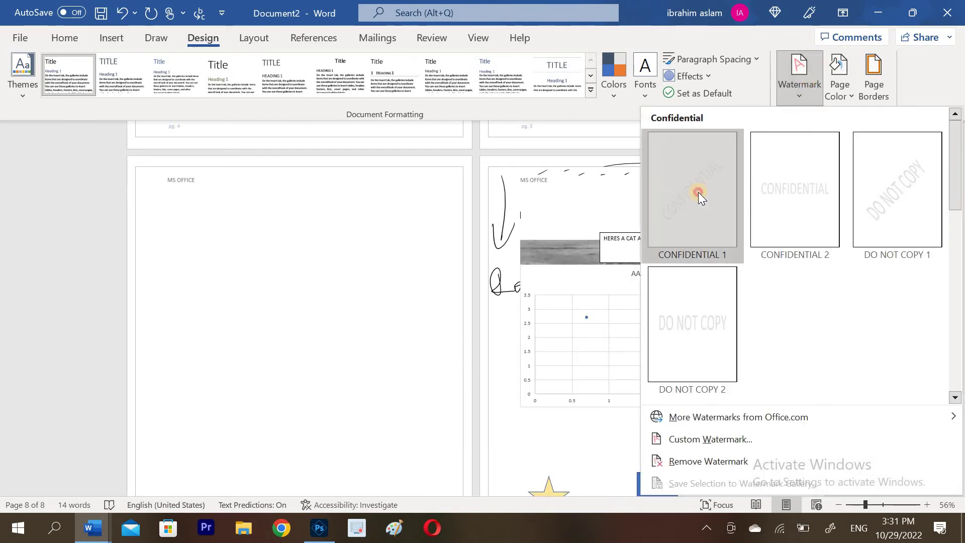
left_click(699, 192)
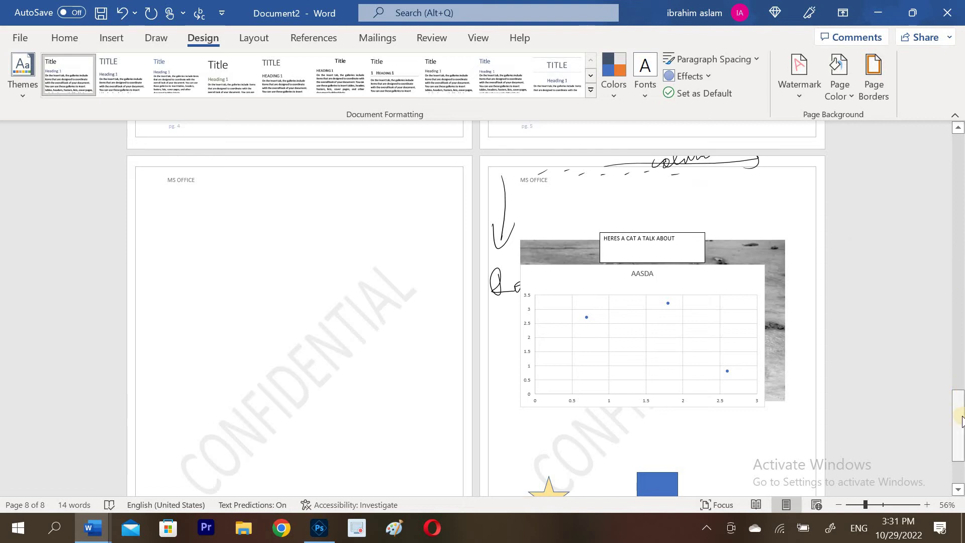
left_click_drag(958, 397, 960, 343)
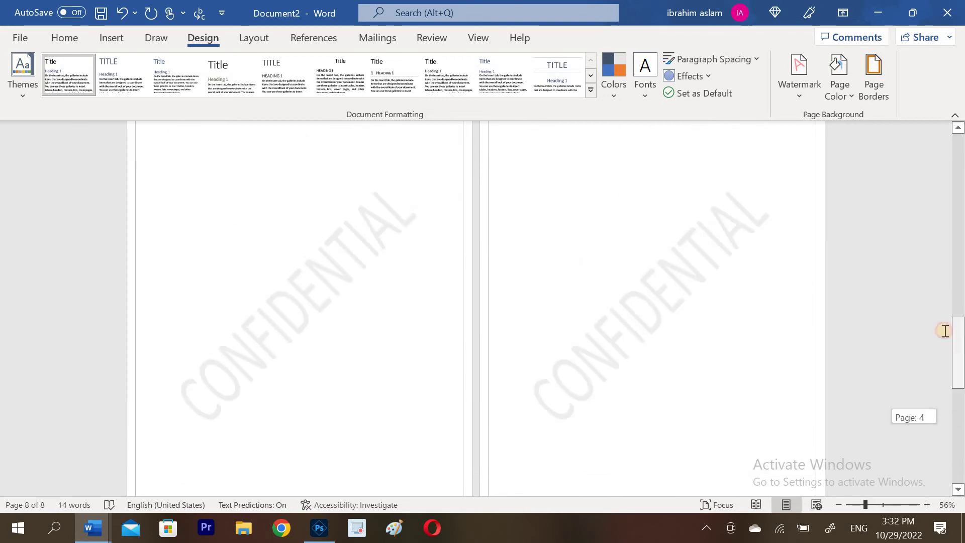
- Replace the text watermark with a custom picture watermark using IMG_0849.jpg from the Downloads folder, and apply it
left_click(798, 98)
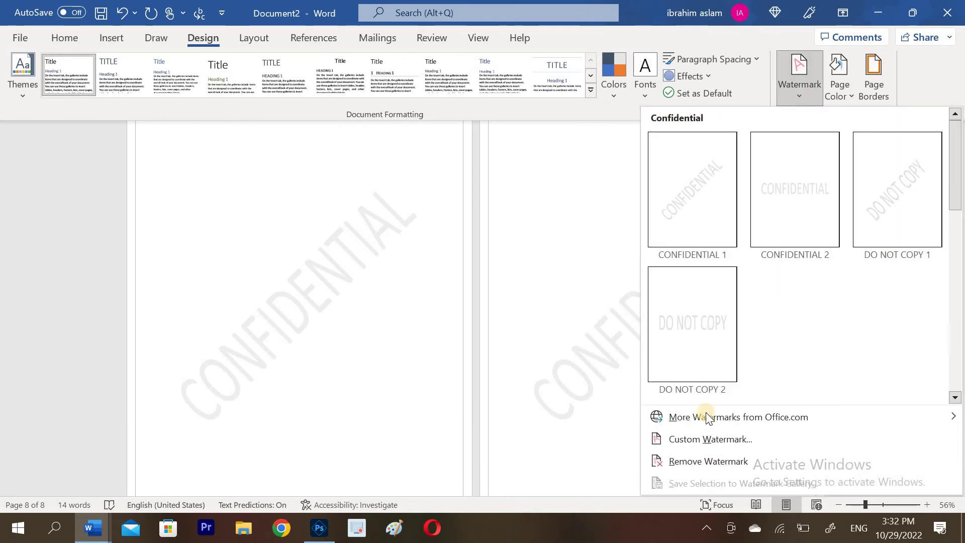
left_click(684, 440)
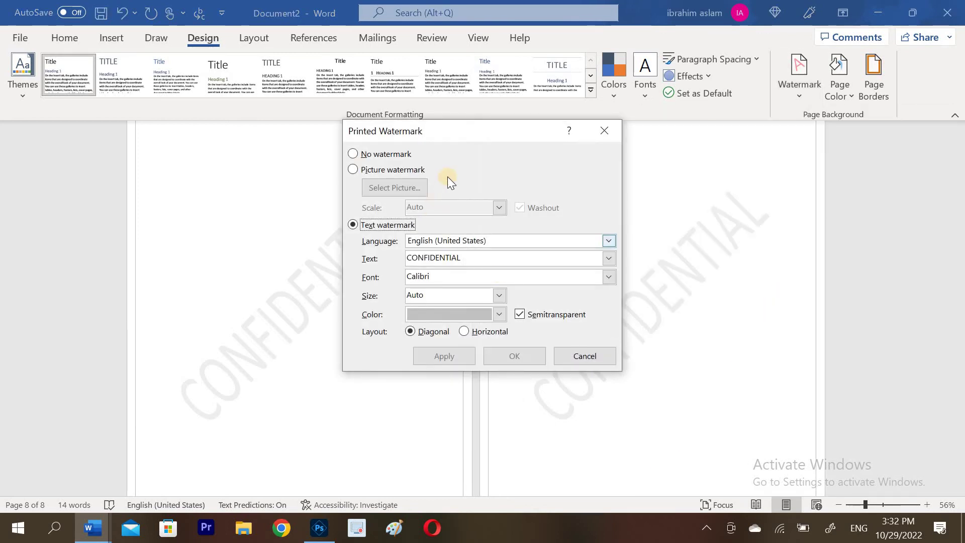
left_click(354, 168)
left_click(384, 190)
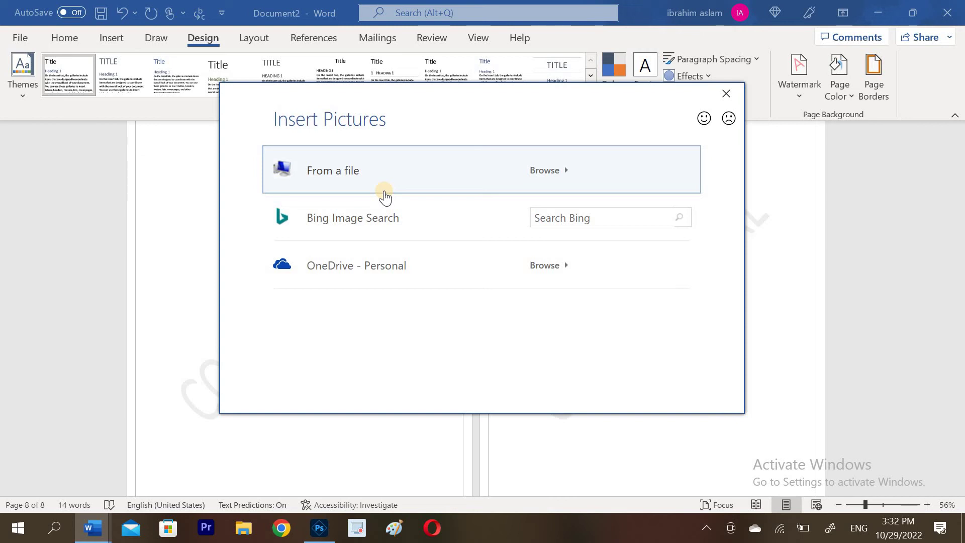
left_click(448, 188)
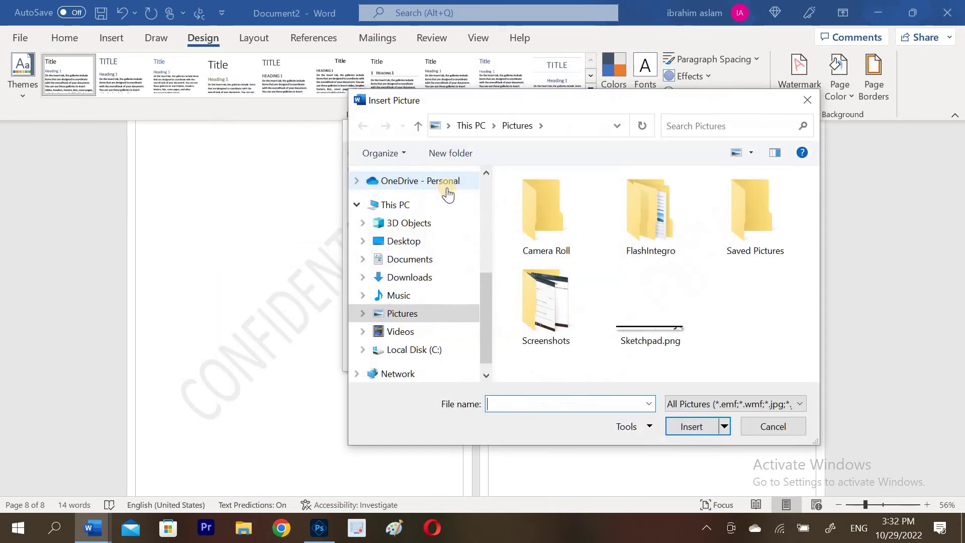
left_click_drag(560, 288, 541, 306)
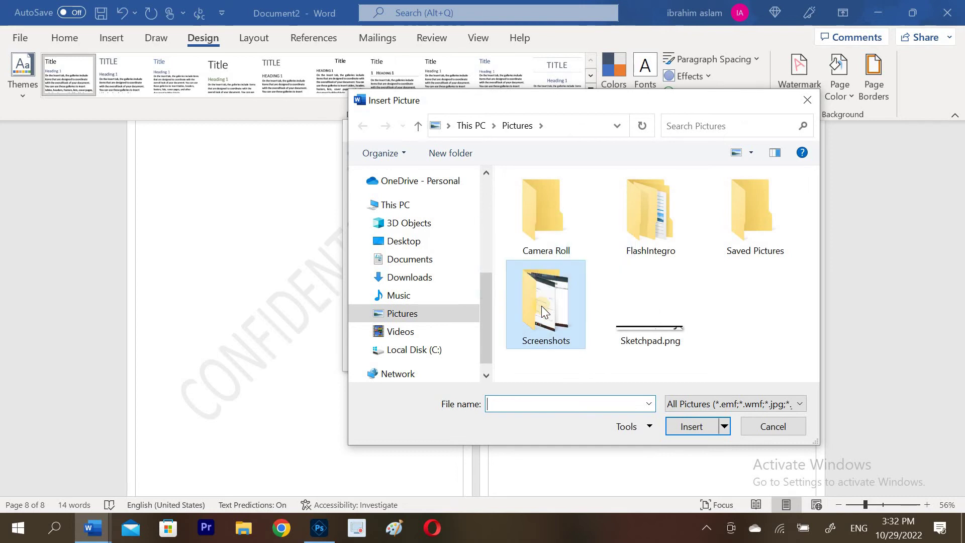
left_click(437, 271)
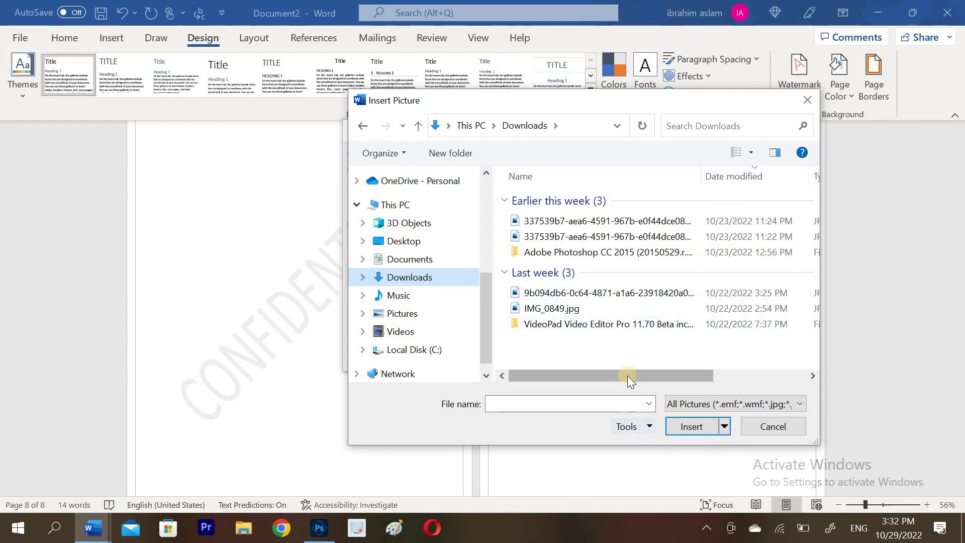
left_click_drag(653, 378, 744, 388)
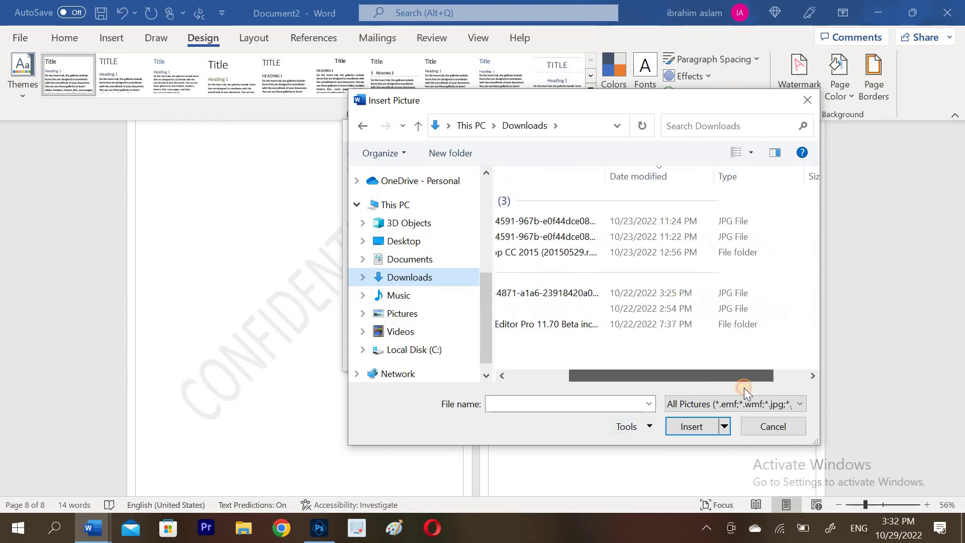
double_click(659, 304)
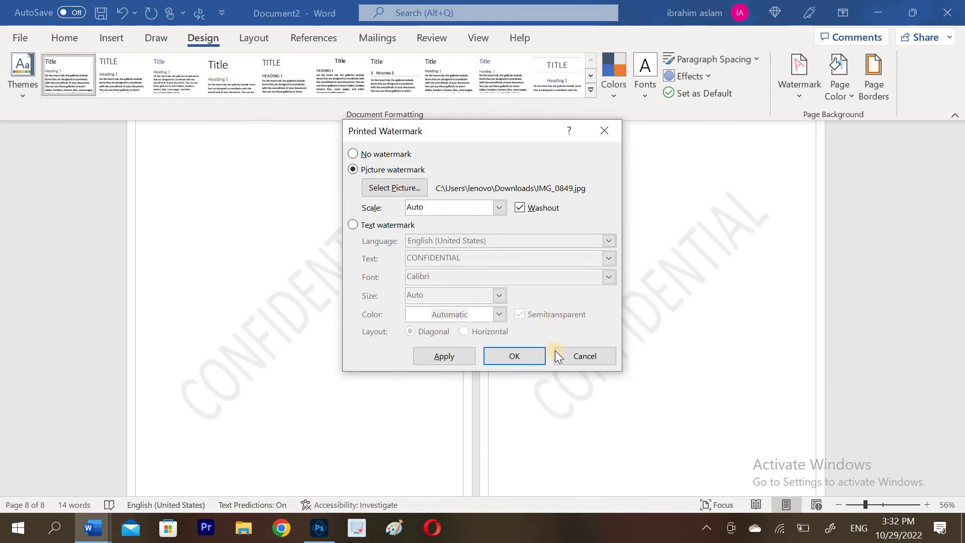
left_click(448, 347)
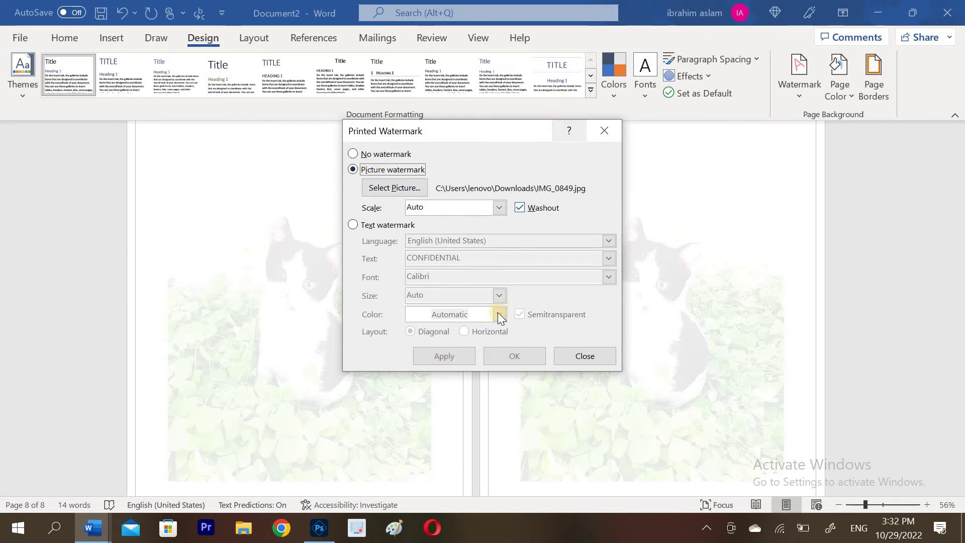
- Close the watermark settings and check the picture watermark on the document's pages
left_click(585, 357)
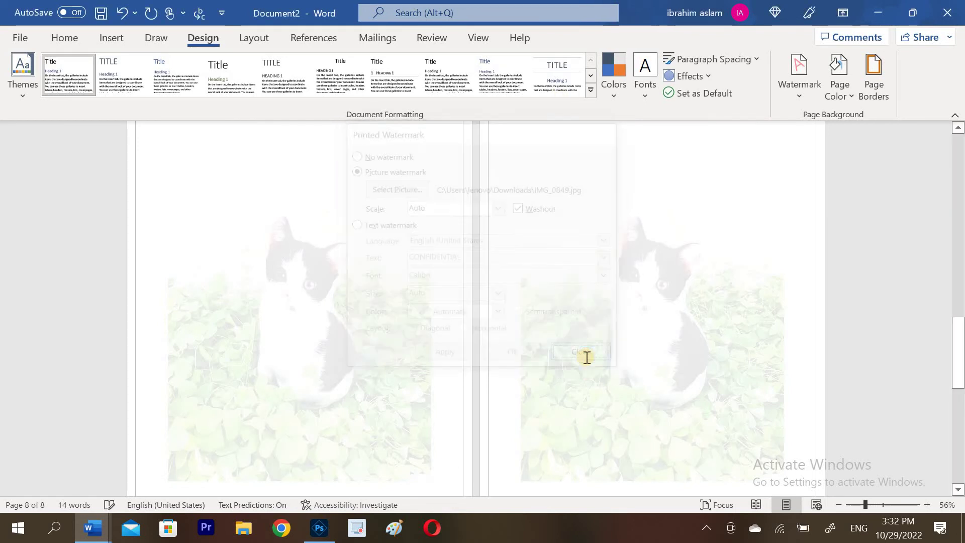
left_click(960, 284)
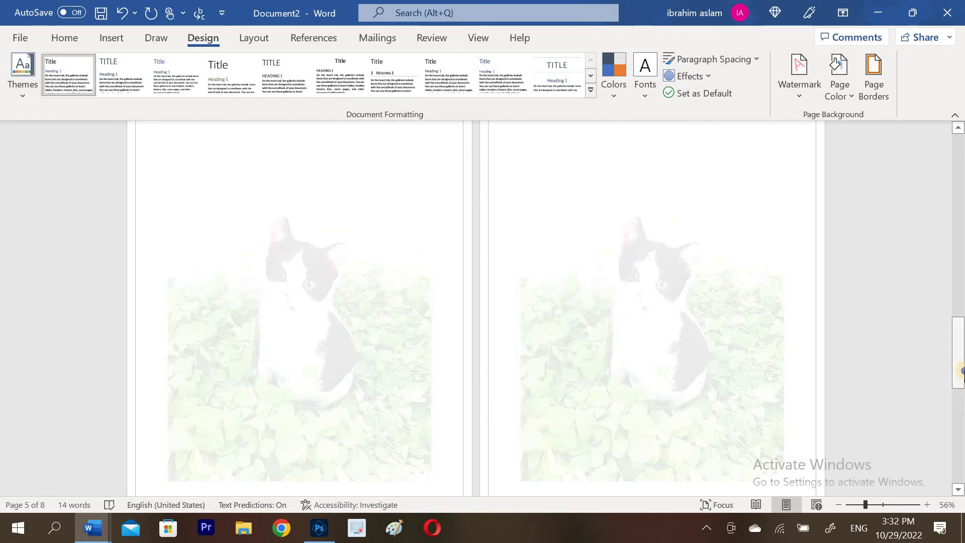
left_click(960, 308)
left_click_drag(959, 284, 961, 344)
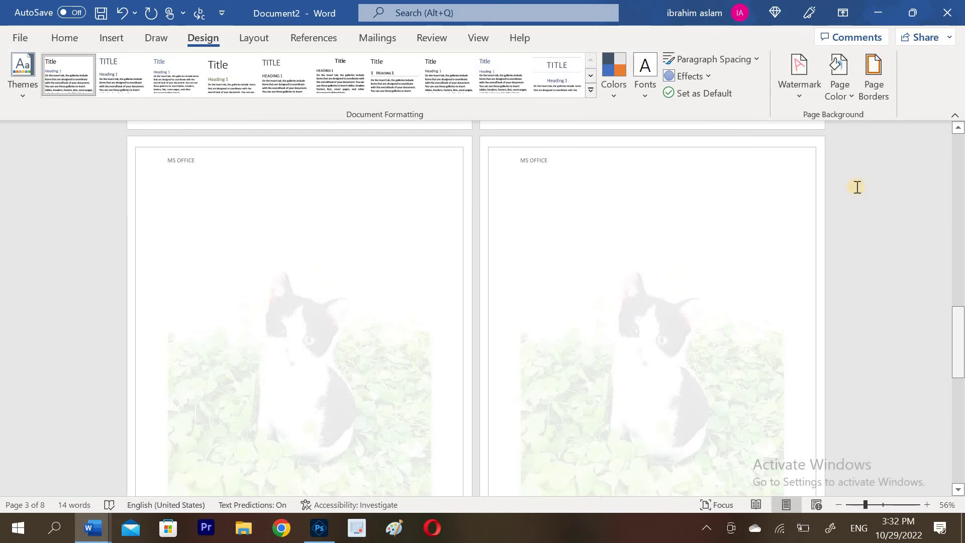
- Set the page color to white and add a Box page border to the whole document
left_click(838, 95)
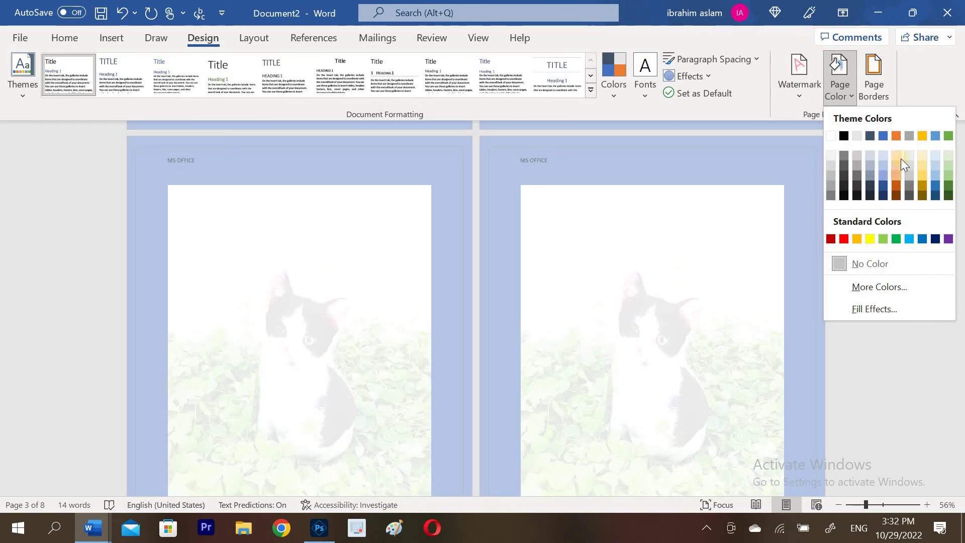
left_click(833, 135)
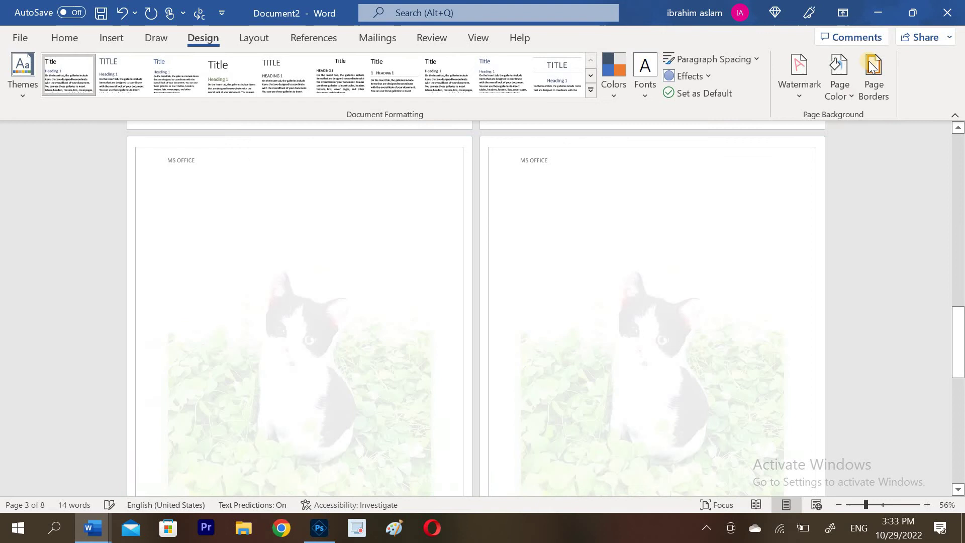
right_click(872, 90)
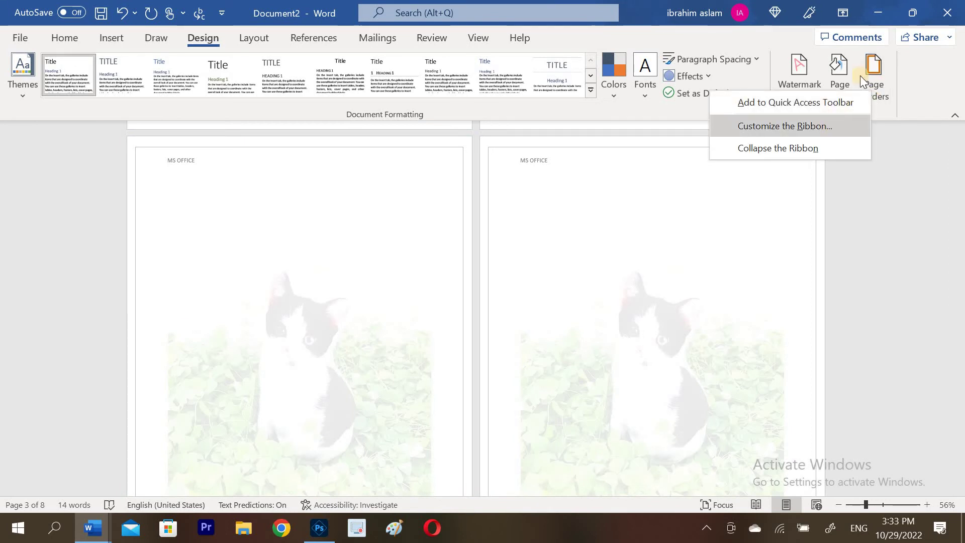
left_click(876, 63)
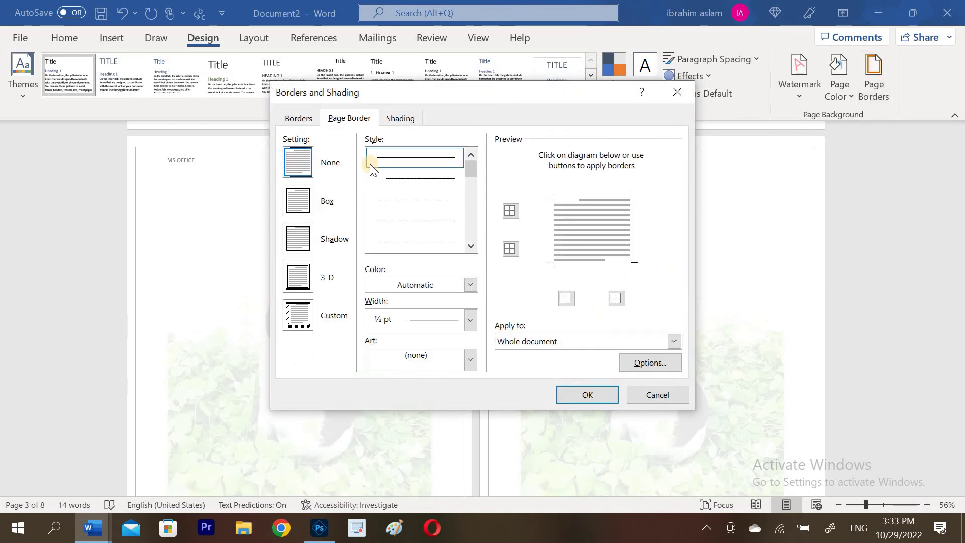
left_click(300, 206)
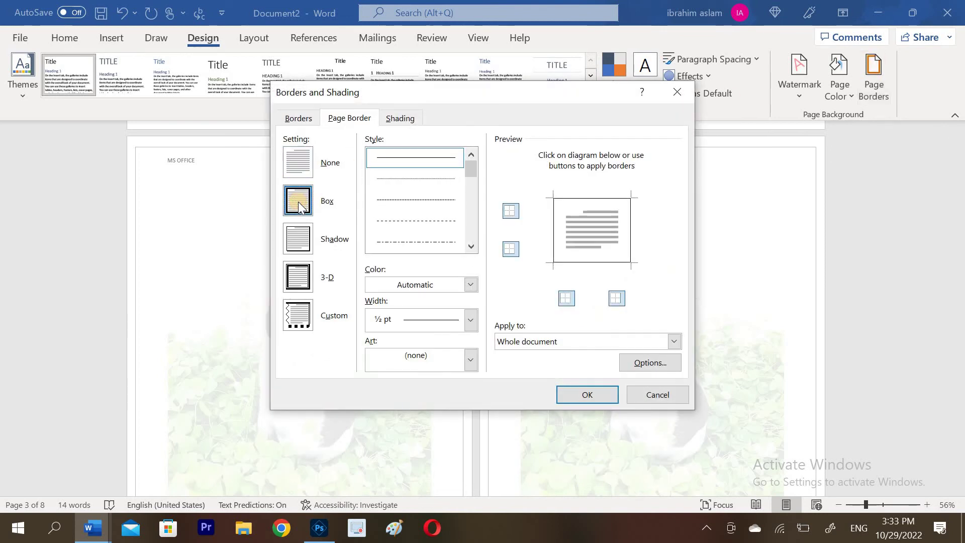
left_click(584, 395)
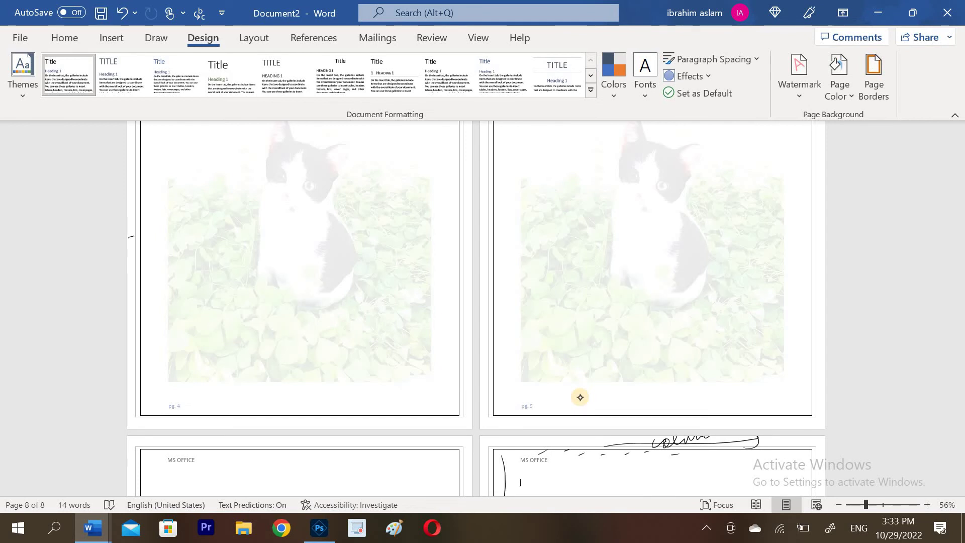
- Sketch freehand pen strokes over the page 4 watermark: an arrow, a long vertical line, a wavy line and a rectangle
left_click_drag(132, 236, 200, 227)
left_click_drag(230, 159, 222, 333)
mouse_move(244, 206)
left_mouse_down()
mouse_move(280, 184)
mouse_move(317, 179)
left_mouse_up()
mouse_move(145, 200)
left_mouse_down()
mouse_move(219, 215)
mouse_move(160, 221)
mouse_move(203, 224)
left_mouse_up()
mouse_move(270, 256)
left_mouse_down()
mouse_move(383, 347)
mouse_move(304, 223)
left_mouse_up()
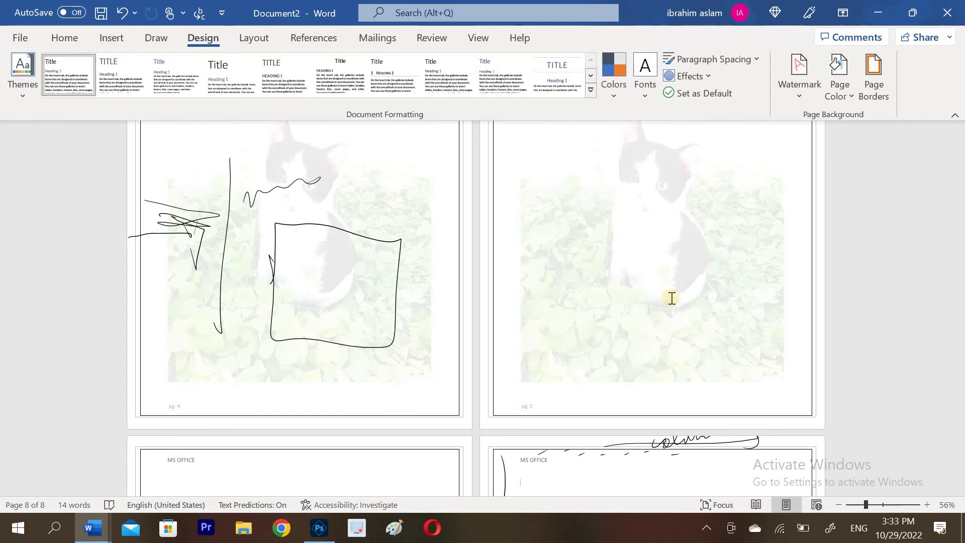
- Change the document's orientation to Landscape and check the pages
left_click(253, 37)
left_click(62, 84)
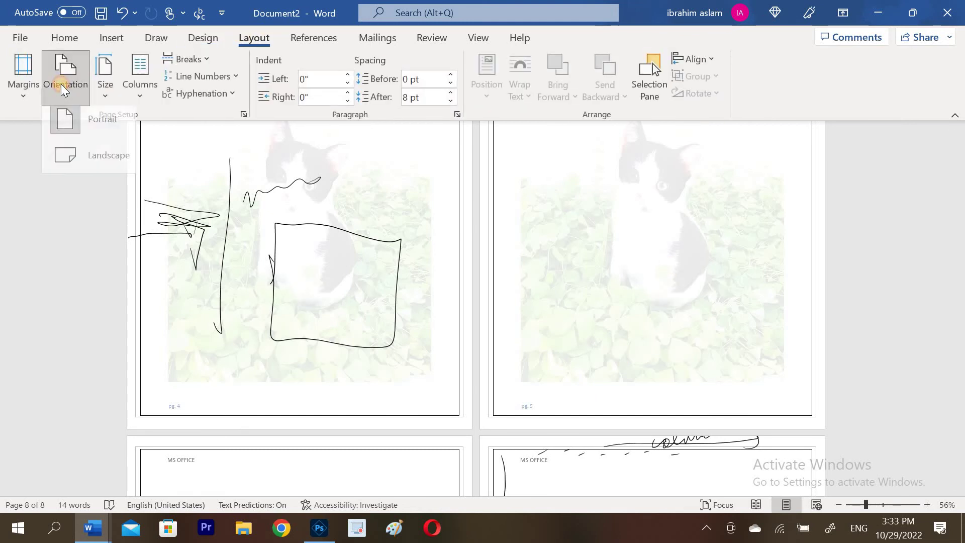
left_click(92, 157)
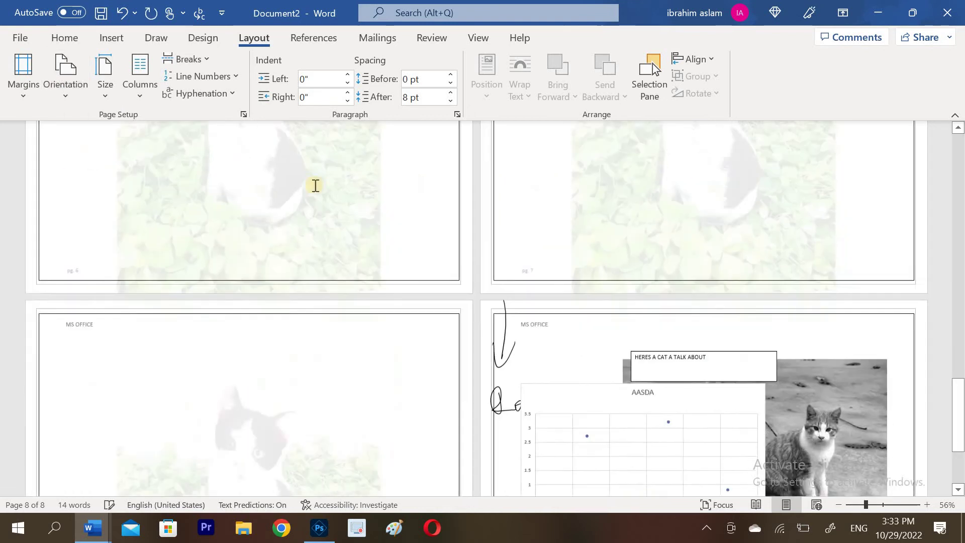
left_click_drag(958, 418, 948, 260)
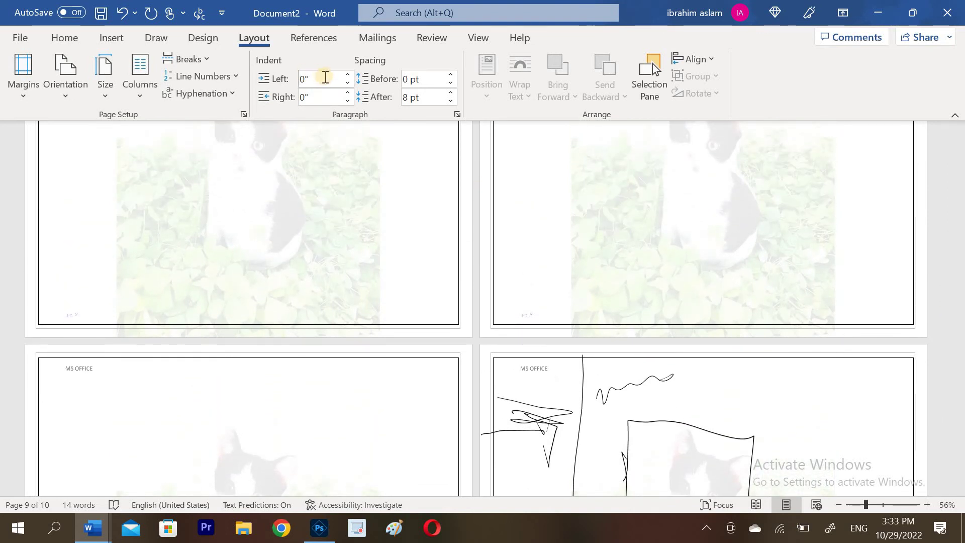
- Increase the current paragraph's left indent to 0.8"
left_click(347, 76)
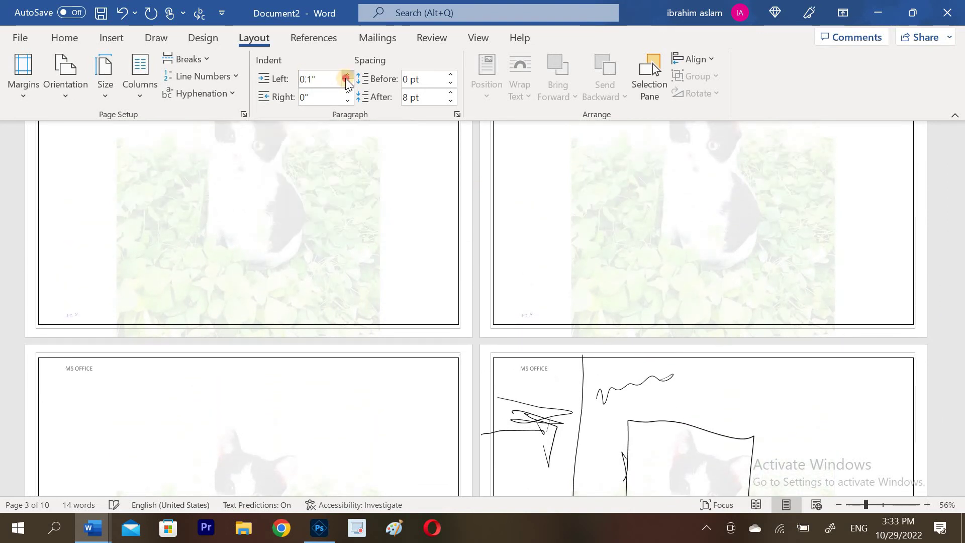
left_click(347, 76)
left_click(347, 76)
left_click(346, 75)
left_click(347, 75)
left_click(347, 75)
left_click(347, 75)
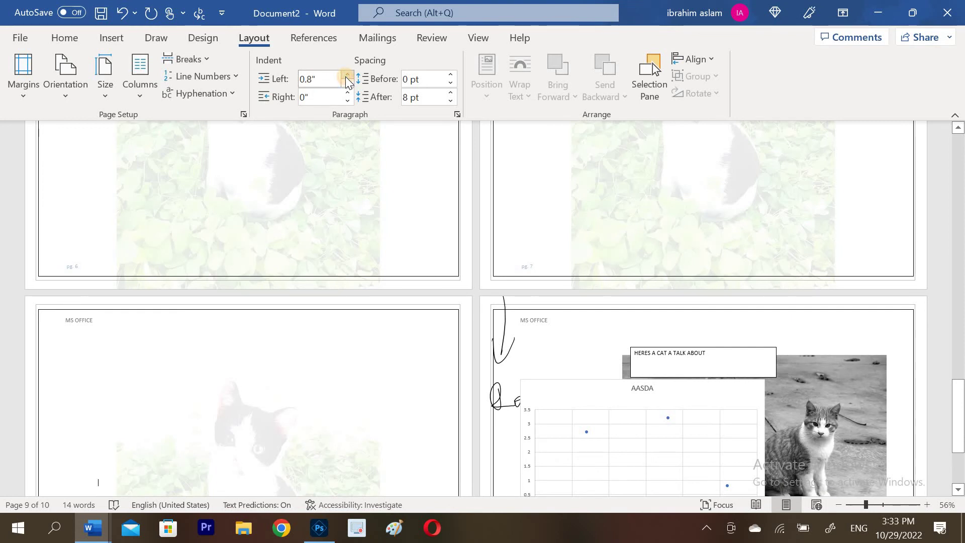
- Create a new blank document
left_click(71, 35)
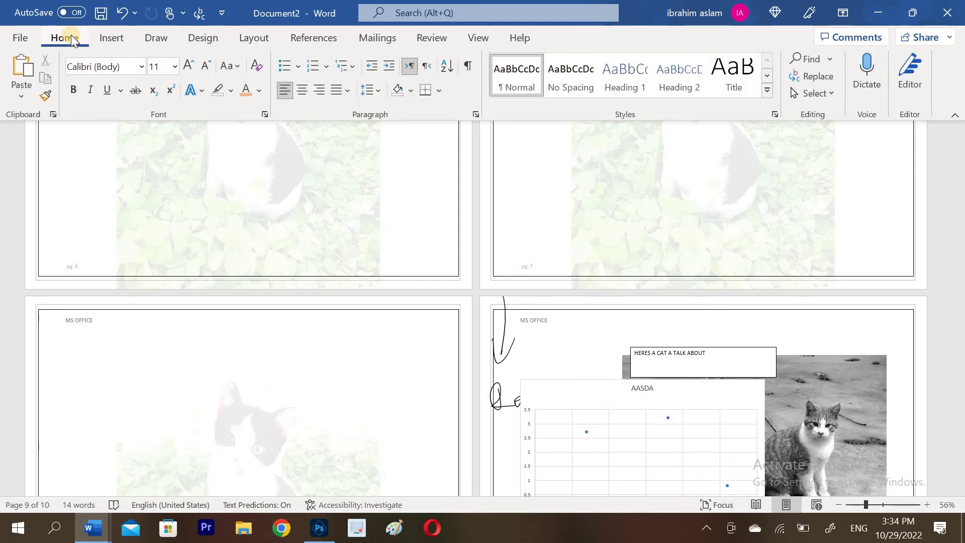
left_click(19, 30)
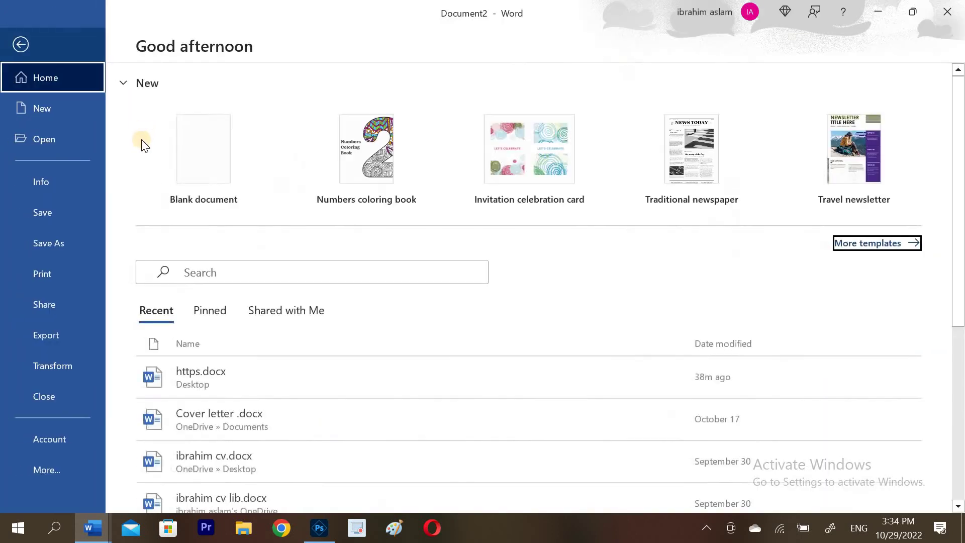
left_click(100, 114)
left_click(276, 173)
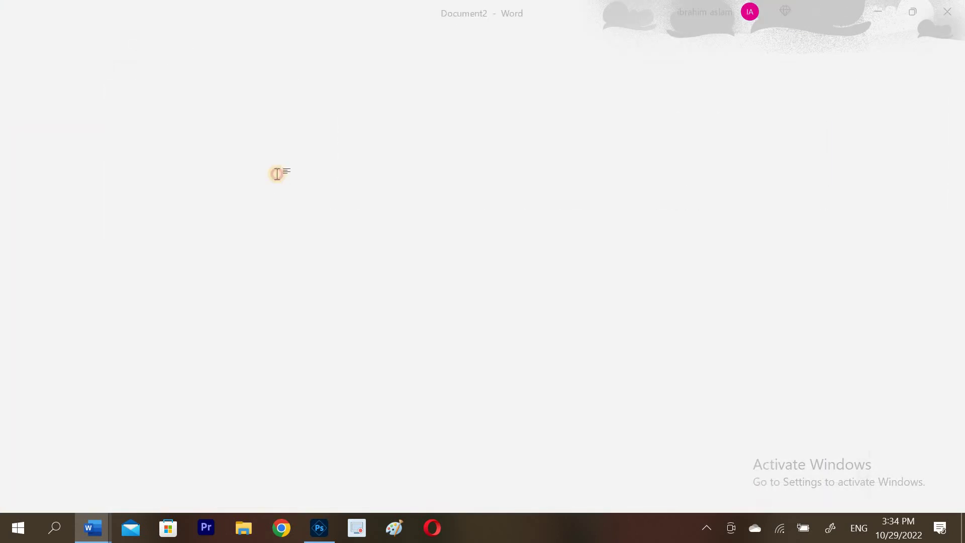
- Minimize the old document without closing it and maximize the new blank document's window
left_click(955, 14)
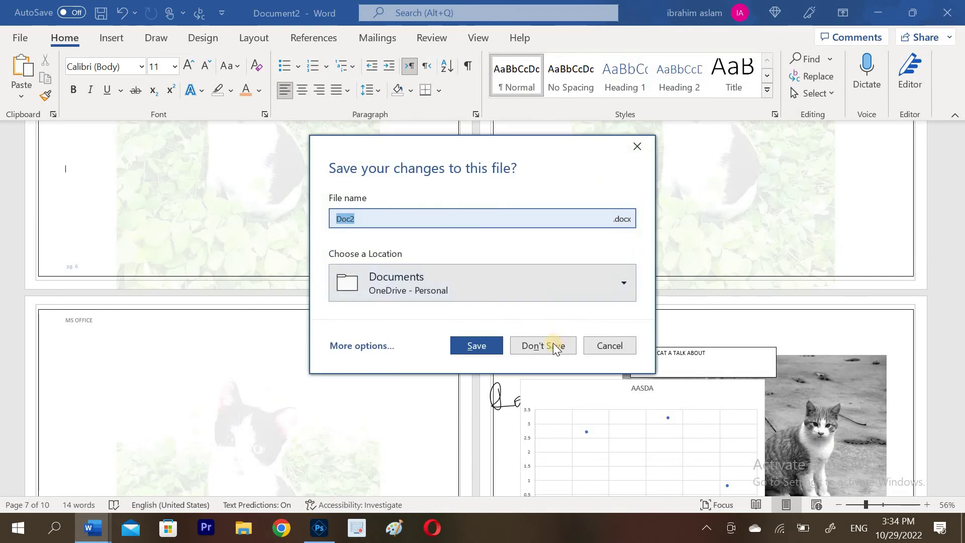
left_click(603, 343)
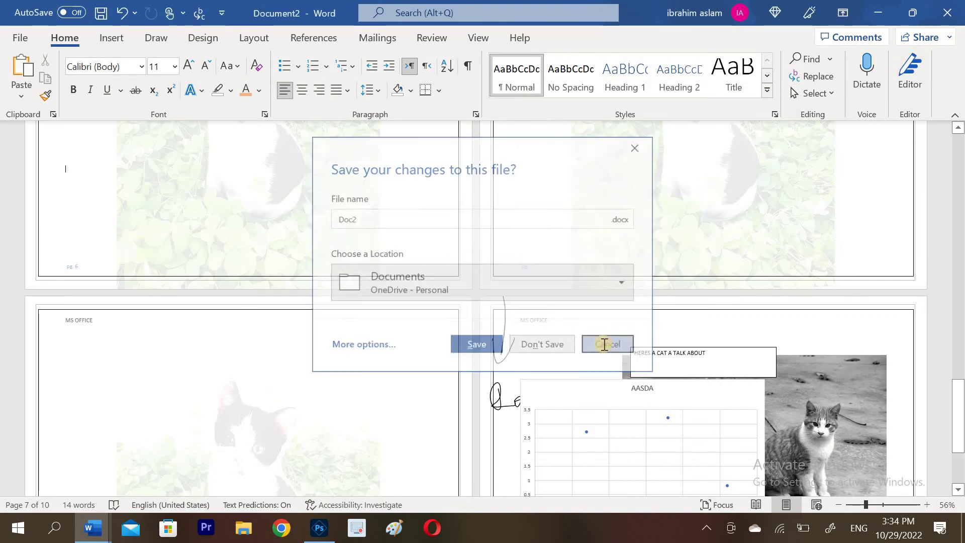
left_click(883, 9)
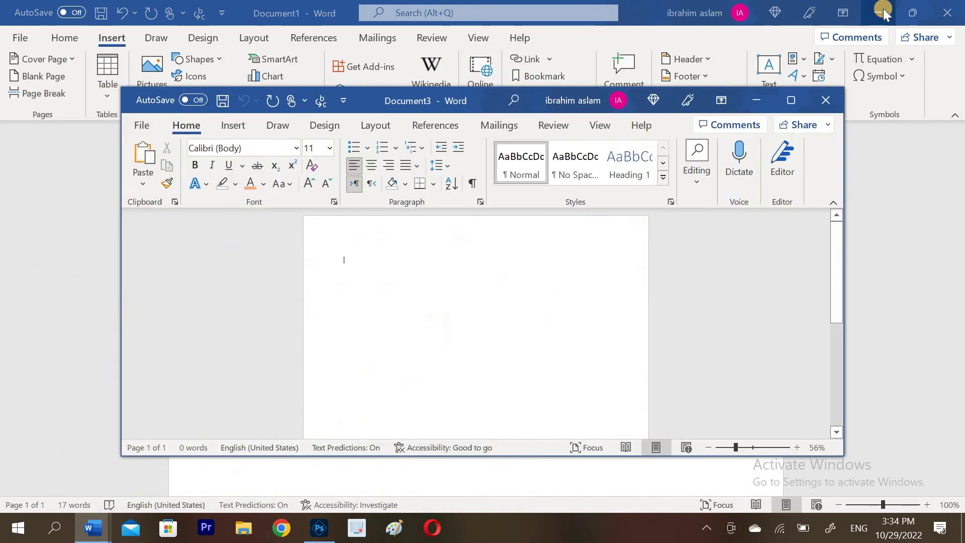
left_click(790, 96)
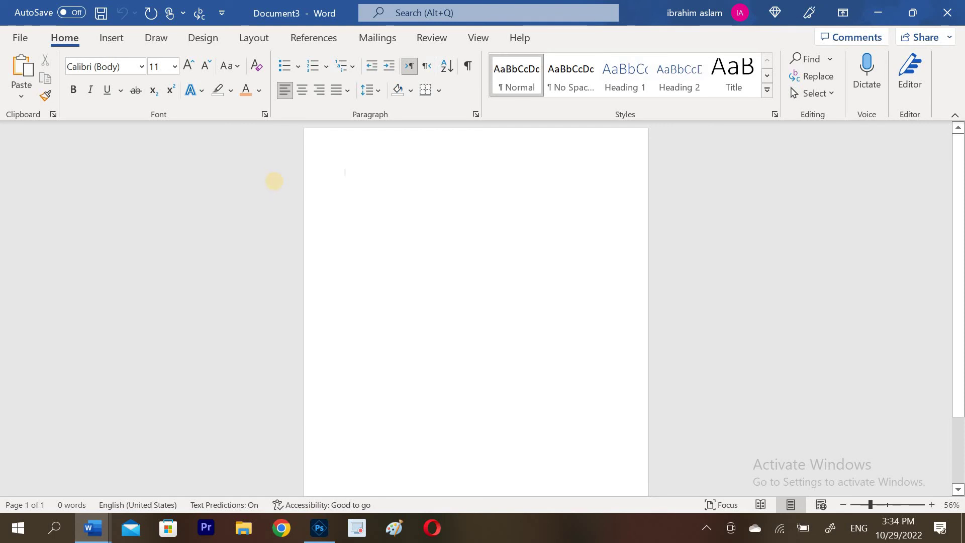
- Write five lines in the blank document: HOW TO USE MS OFFICE, CONTENT, HOME TAB, INSERT TAB and DESIGN
type("HO")
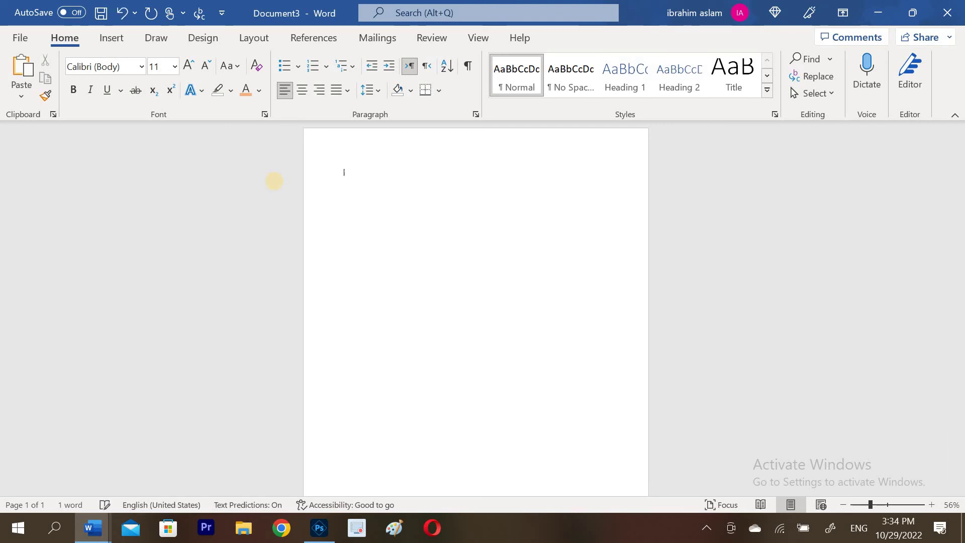
left_click(885, 503)
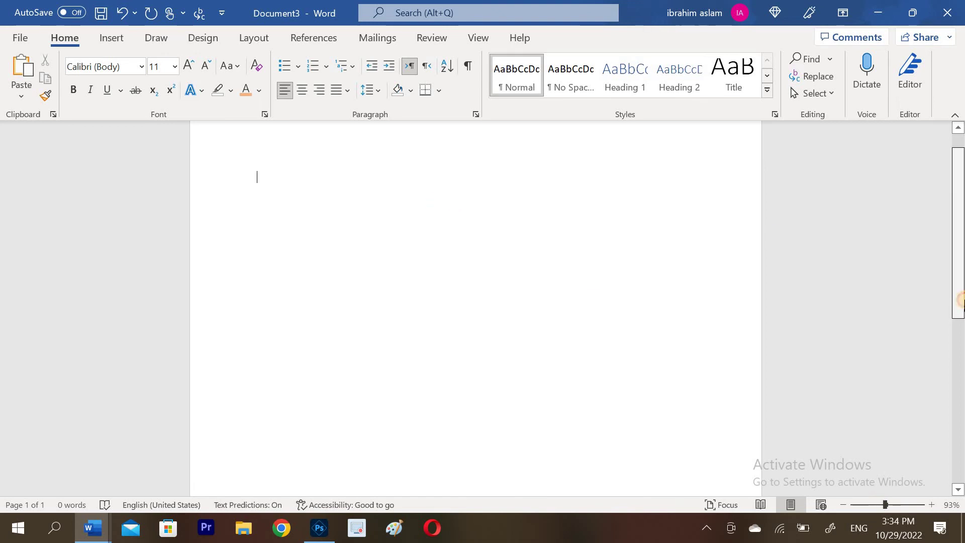
scroll(960, 259, "up", 1)
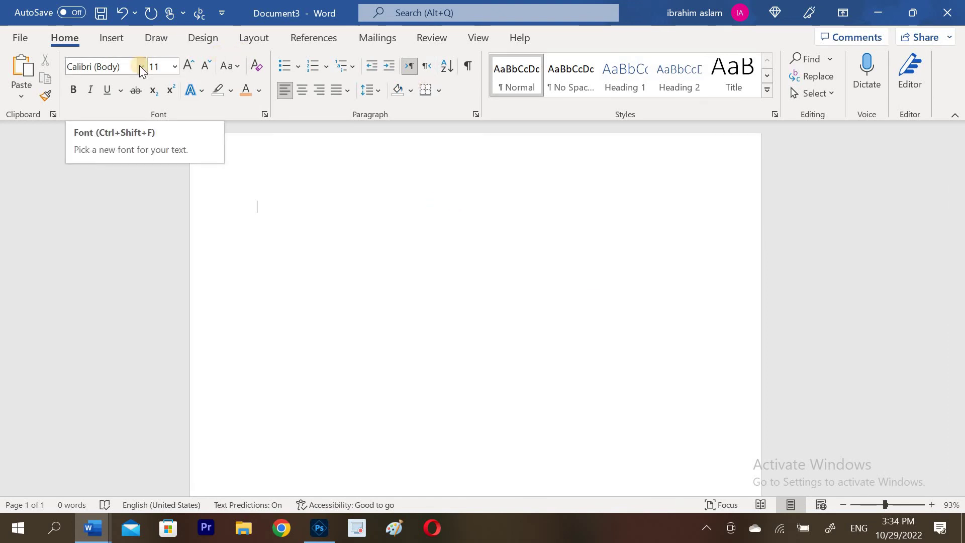
type("HOW")
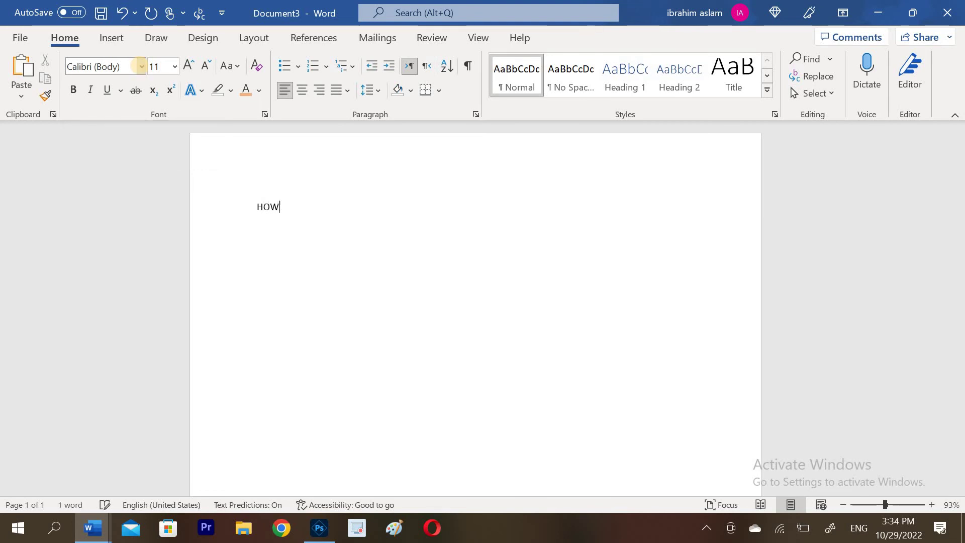
type(" TO USE MS")
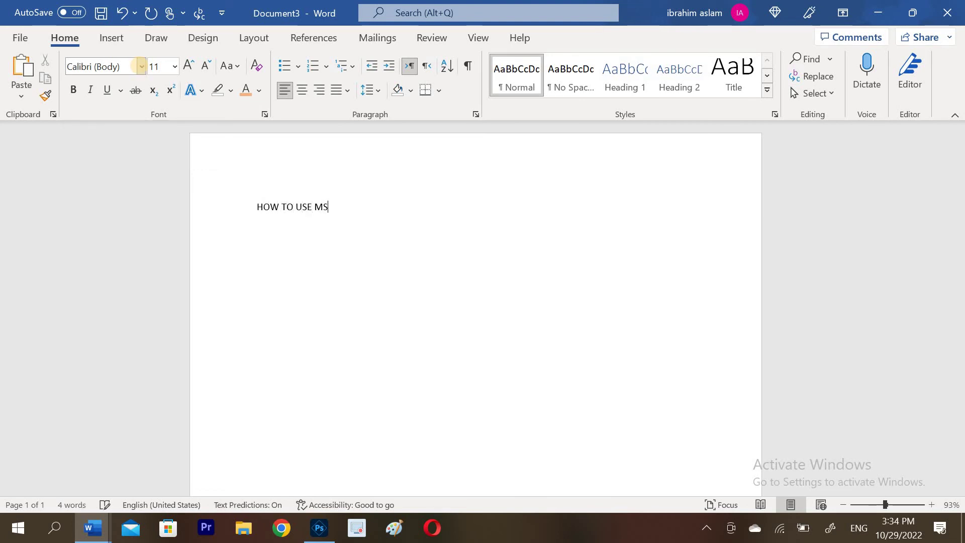
type(" OFFICE")
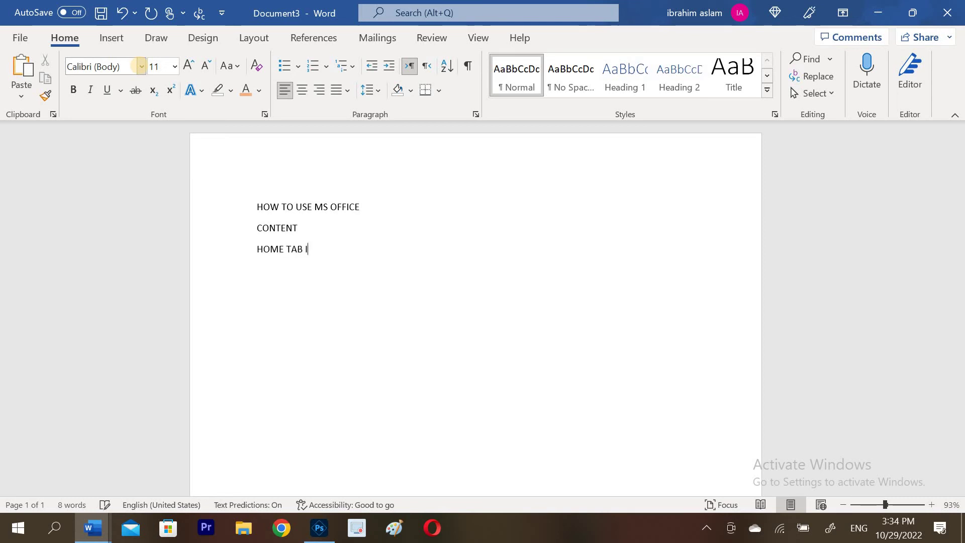
type("NSERT TAB")
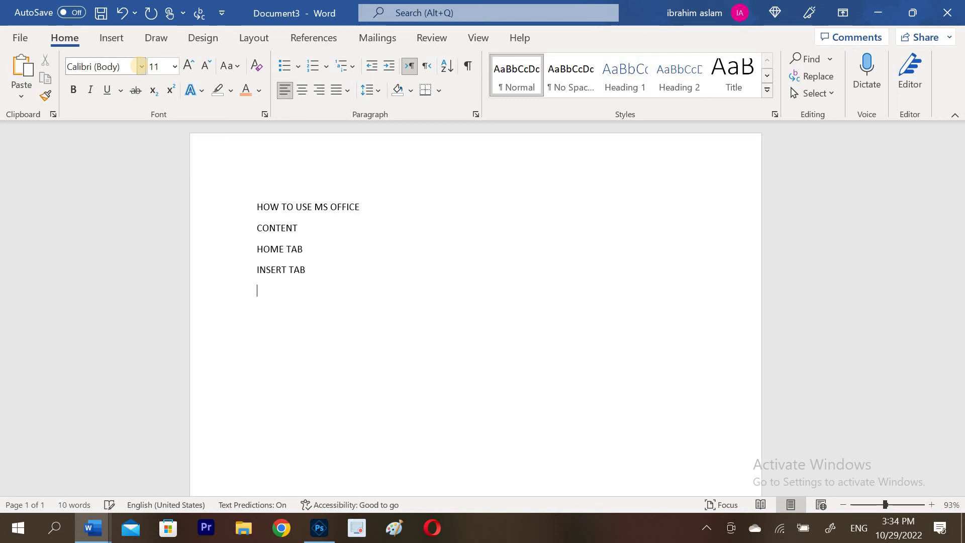
key("Return")
type("DESIGN")
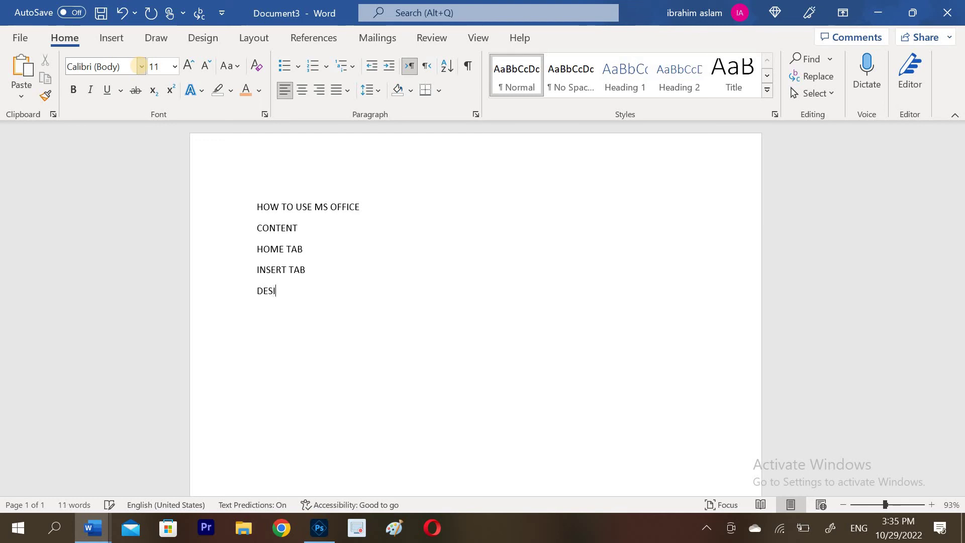
- Format the title line HOW TO USE MS OFFICE in 20 pt bold italic
triple_click(297, 204)
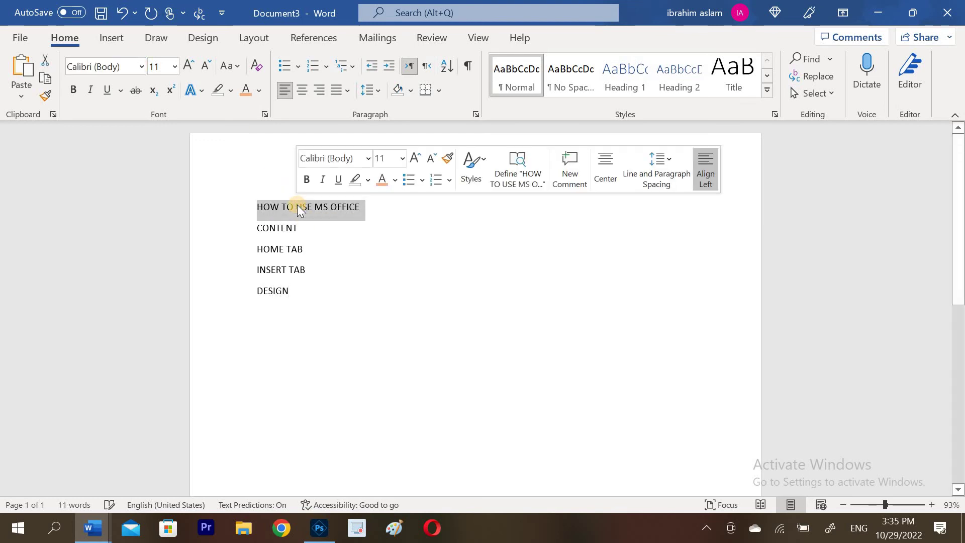
left_click(401, 161)
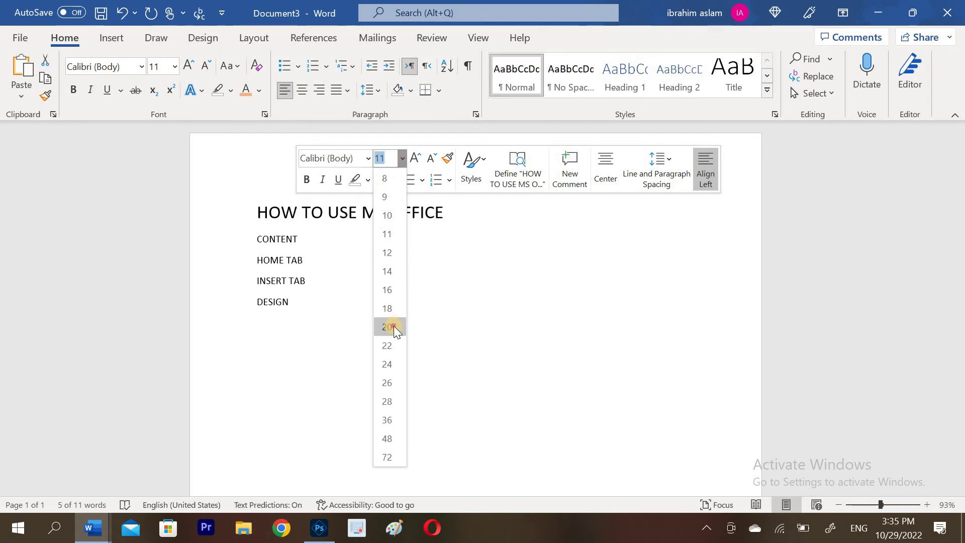
left_click(393, 326)
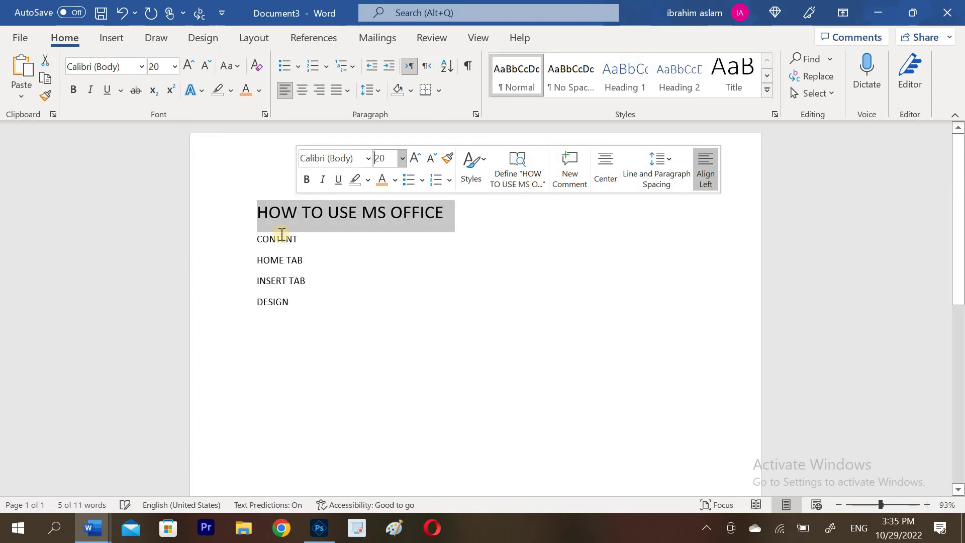
left_click(74, 91)
left_click(91, 91)
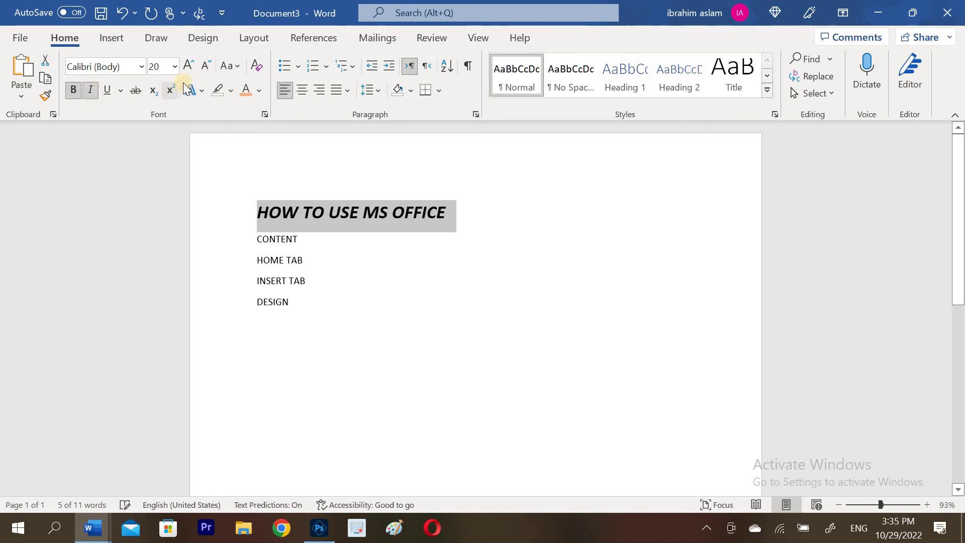
- Enlarge the title to 48 pt and remove its italic and bold formatting
left_click(176, 67)
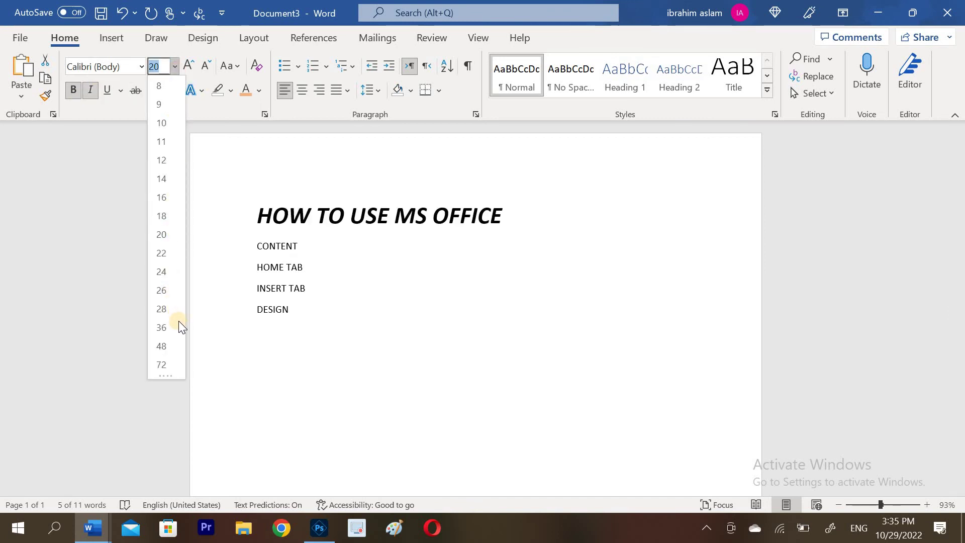
left_click(170, 345)
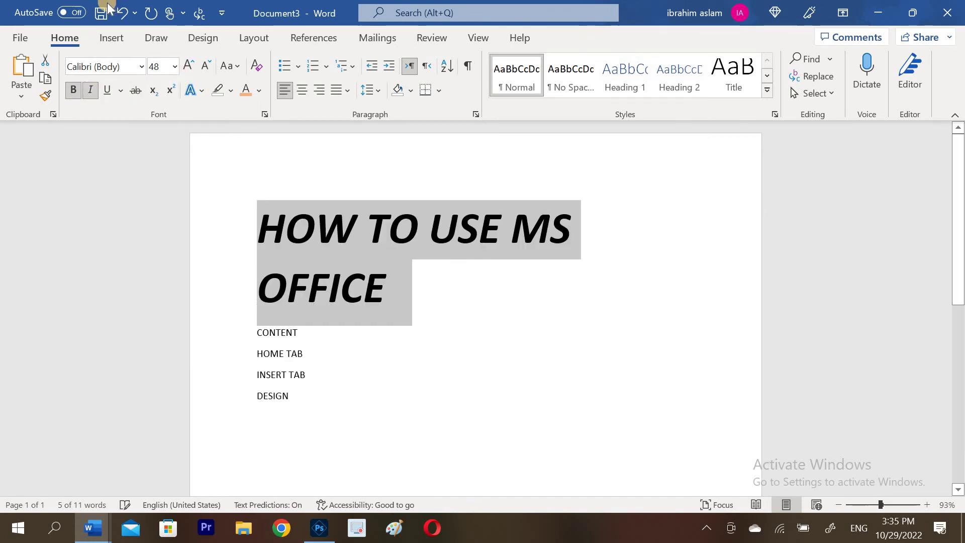
left_click(96, 91)
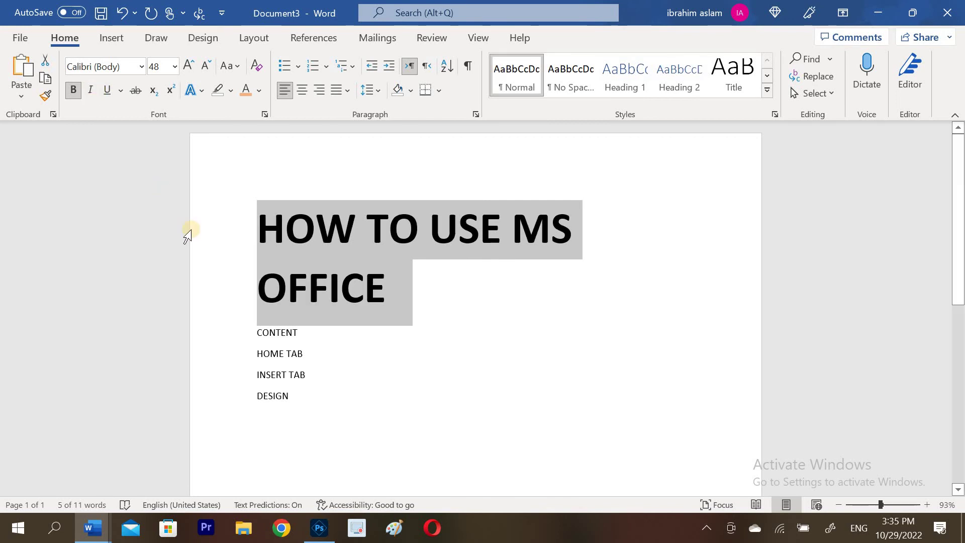
left_click(420, 322)
left_click_drag(421, 301, 280, 196)
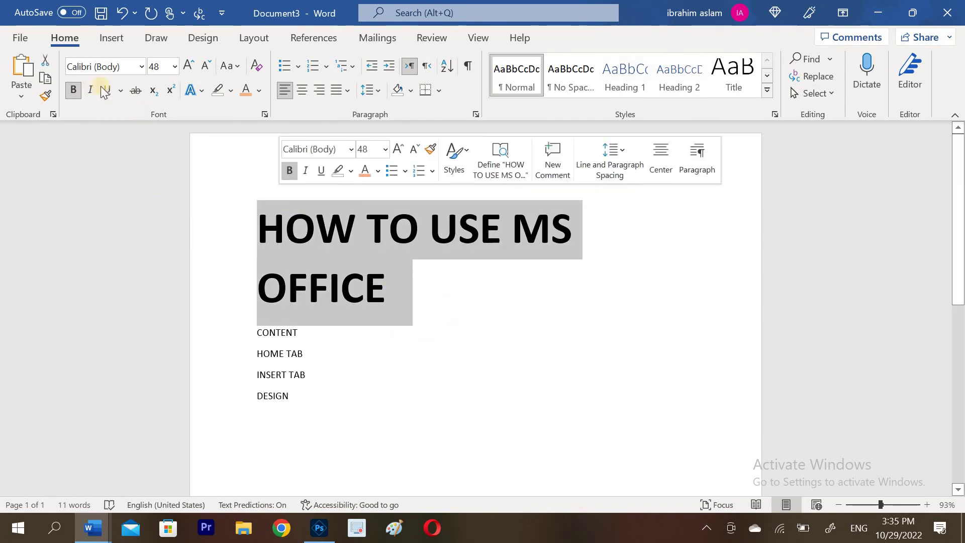
left_click(75, 89)
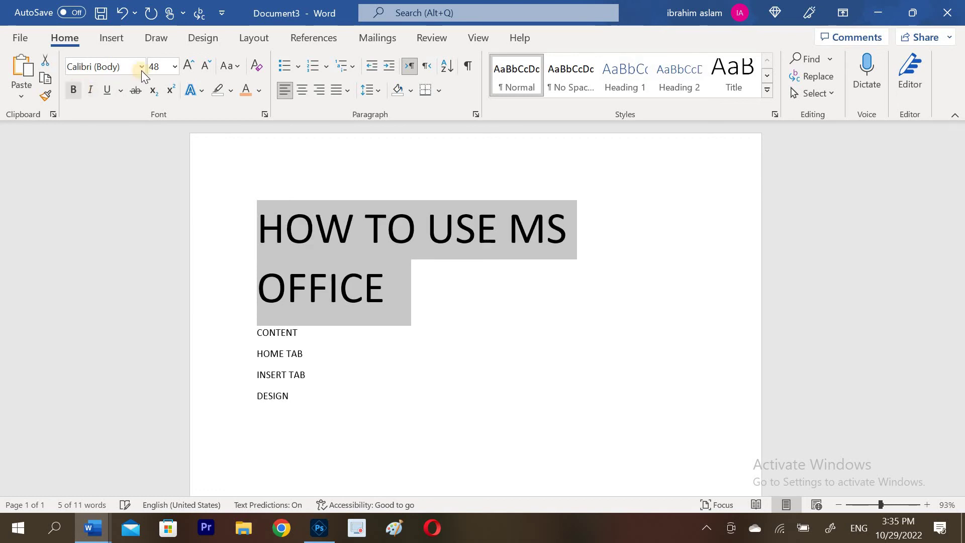
- Set the title's font size to 28 and center it on the page
left_click(175, 67)
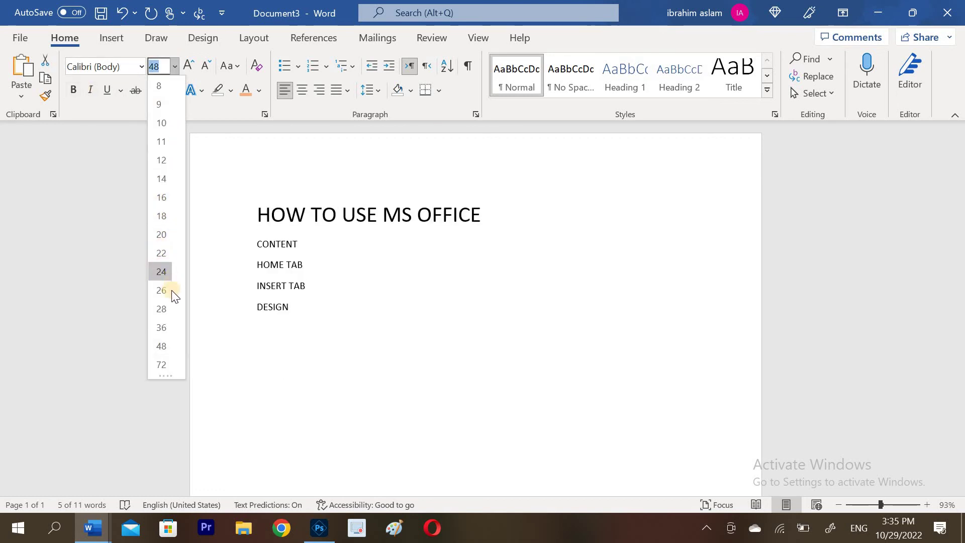
left_click(160, 309)
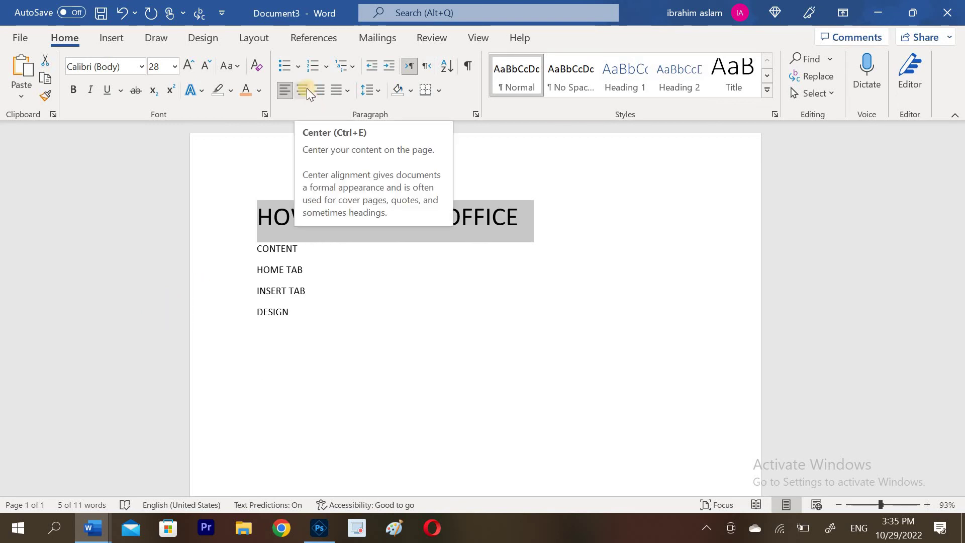
left_click(303, 89)
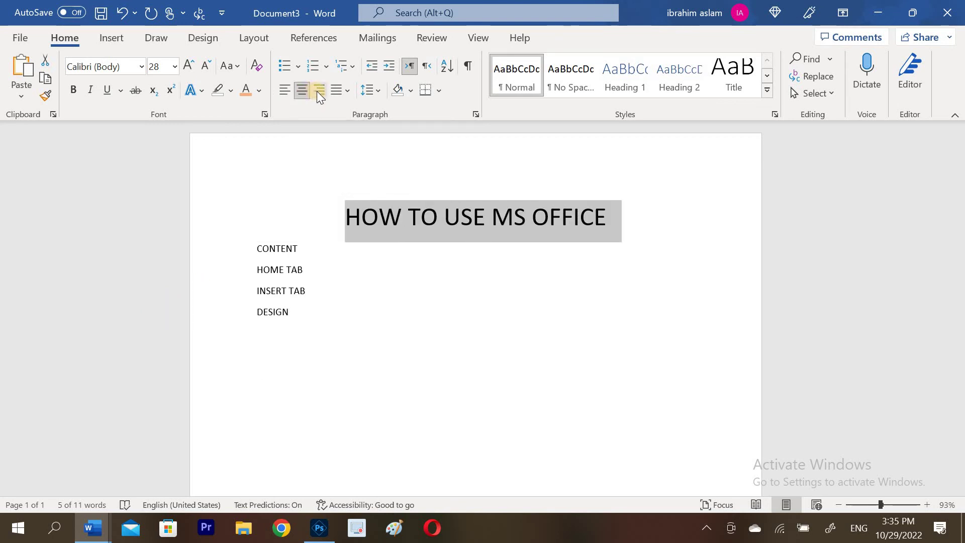
left_click(318, 91)
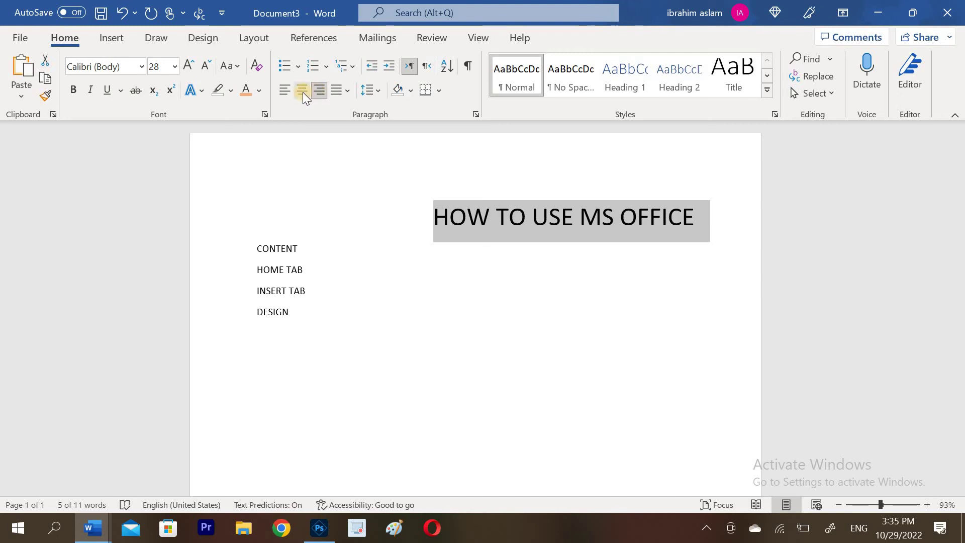
left_click(303, 92)
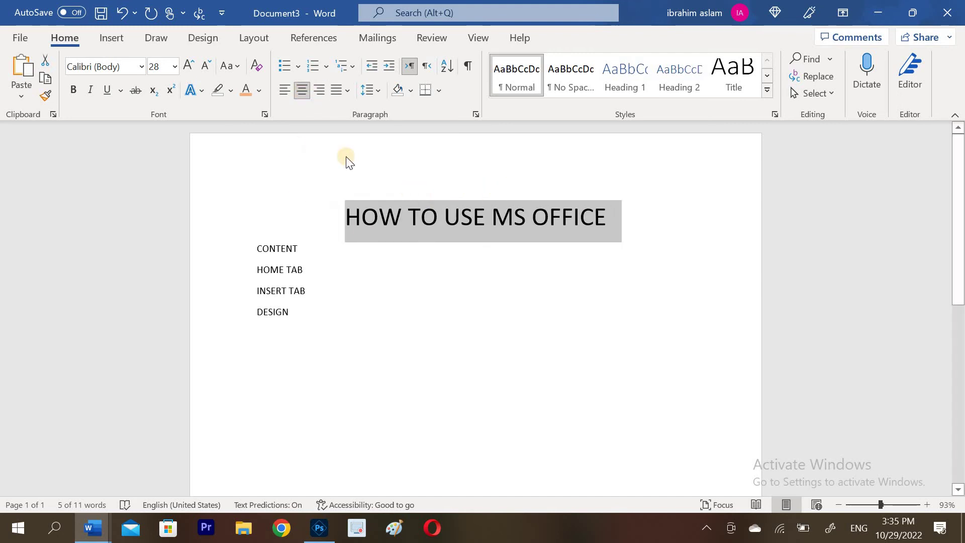
- Set the CONTENT line to font size 22 and change its case to Capitalize Each Word
double_click(278, 246)
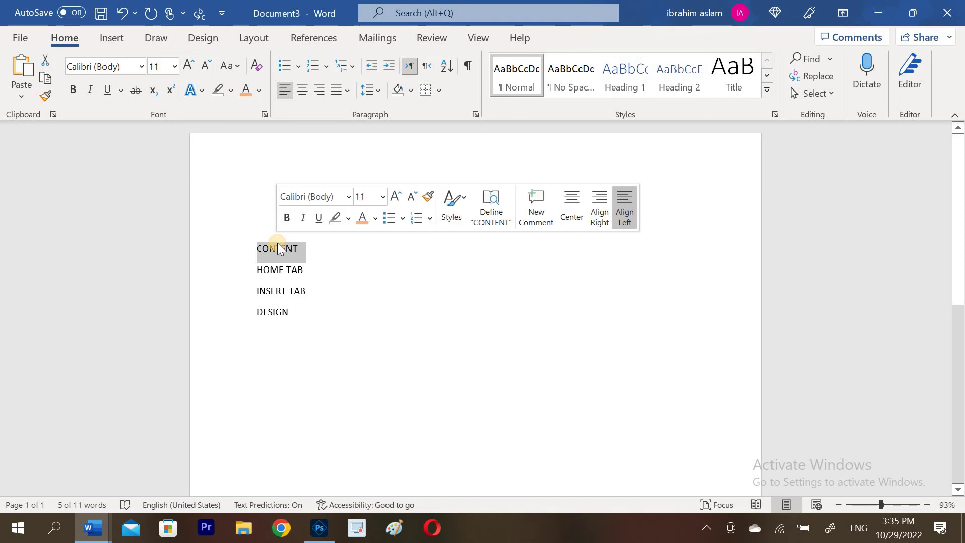
left_click(382, 200)
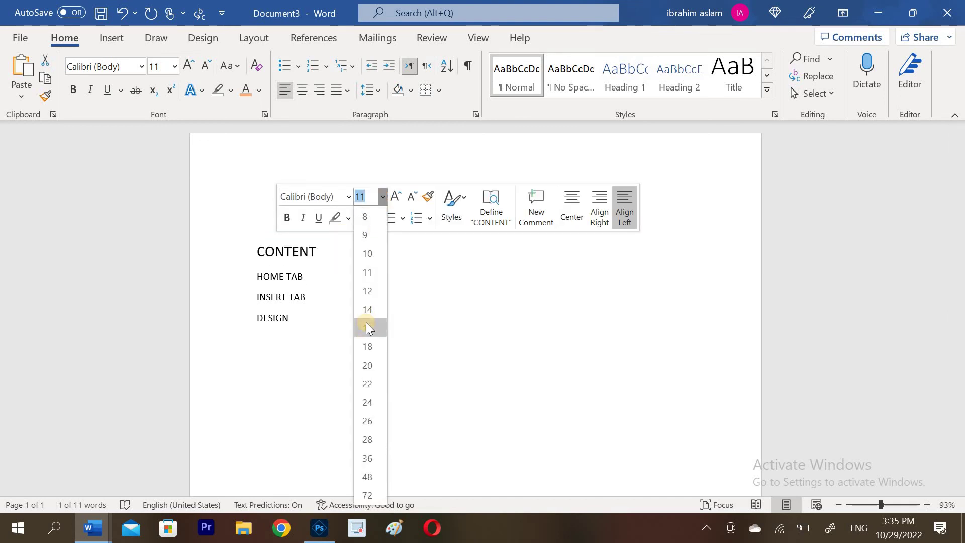
left_click(366, 384)
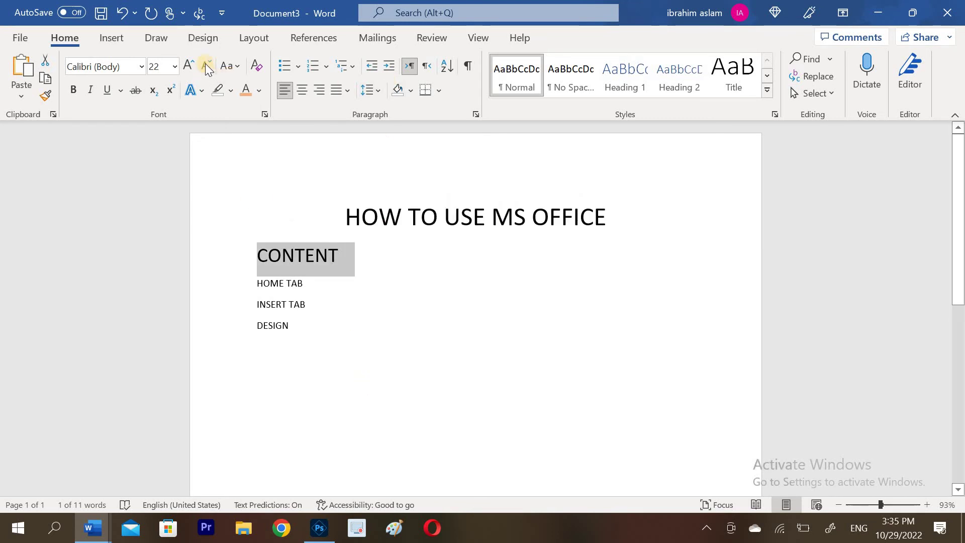
left_click(227, 66)
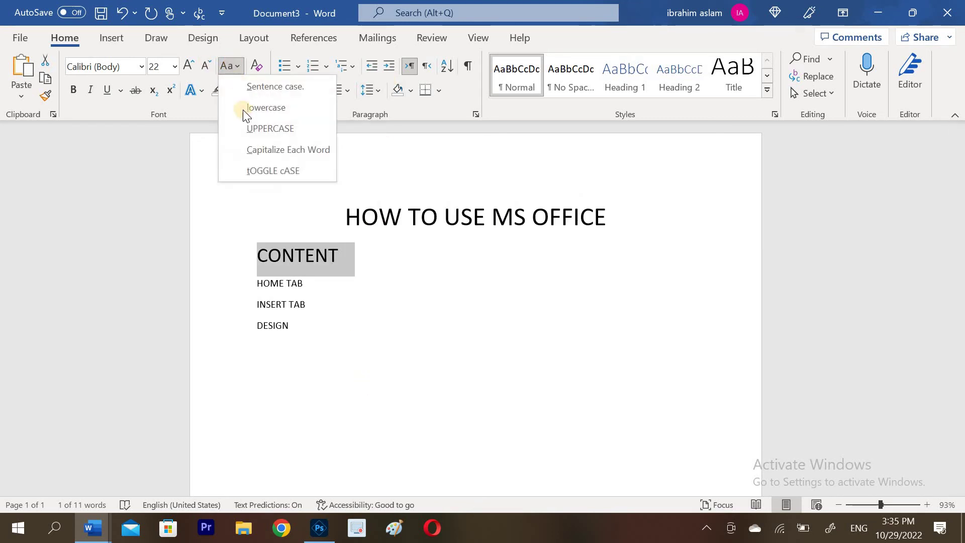
left_click(269, 157)
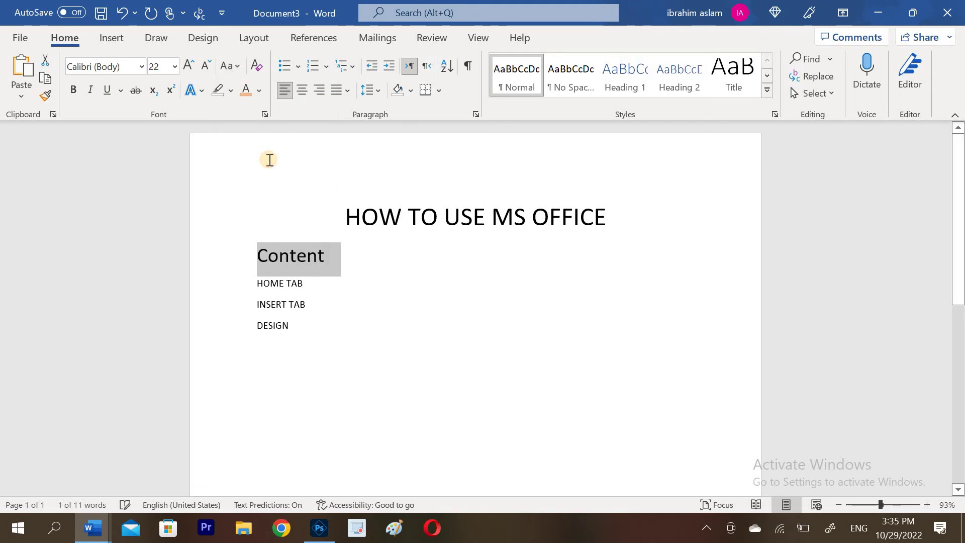
left_click(351, 256)
- Turn the HOME TAB, INSERT TAB and DESIGN lines into a bulleted list with font size 16
left_click_drag(251, 326, 251, 283)
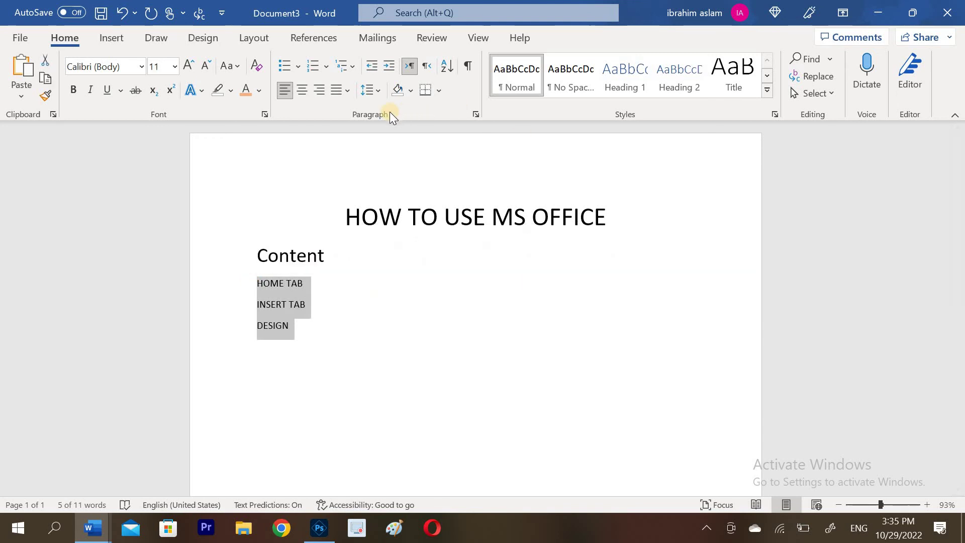
left_click(286, 65)
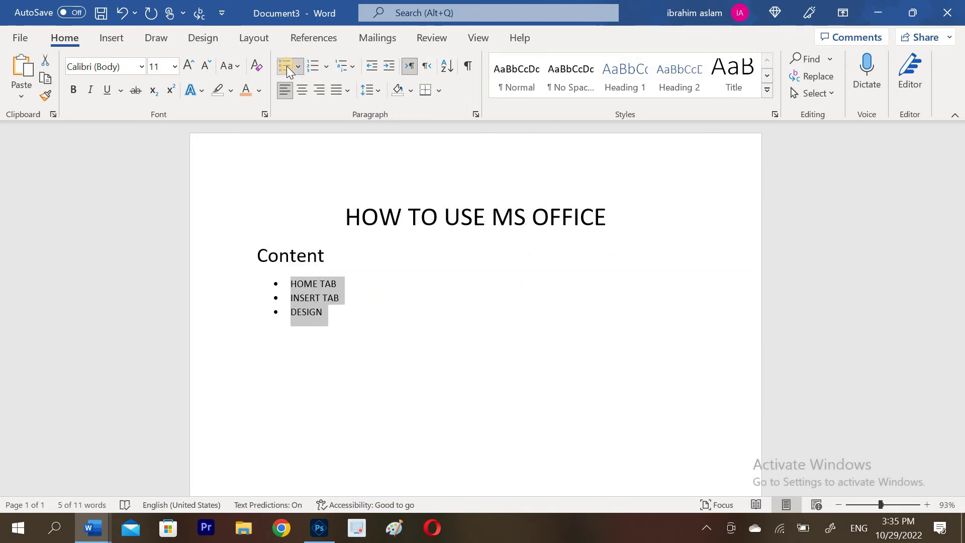
left_click(175, 67)
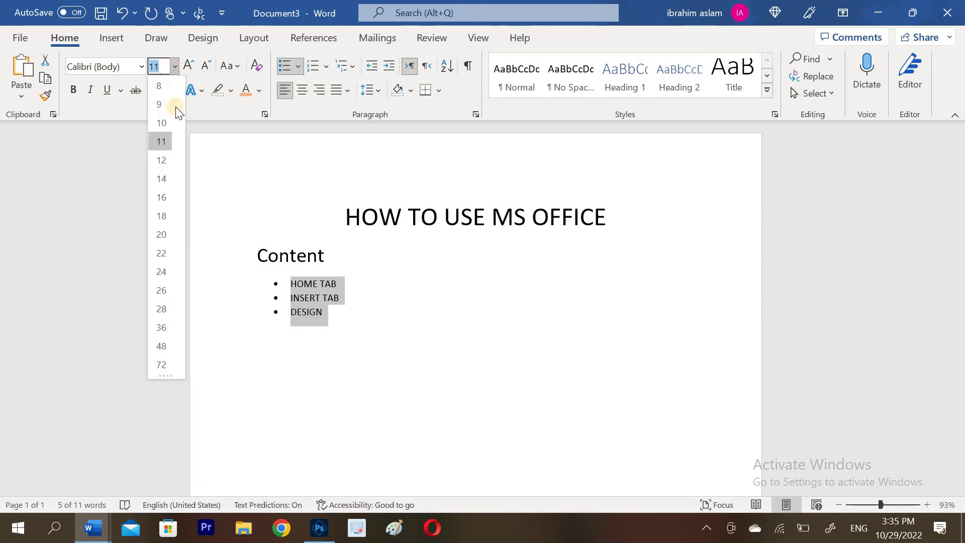
left_click(161, 199)
- Insert a table of three columns and four rows on a new unbulleted line below HOME TAB
left_click(378, 294)
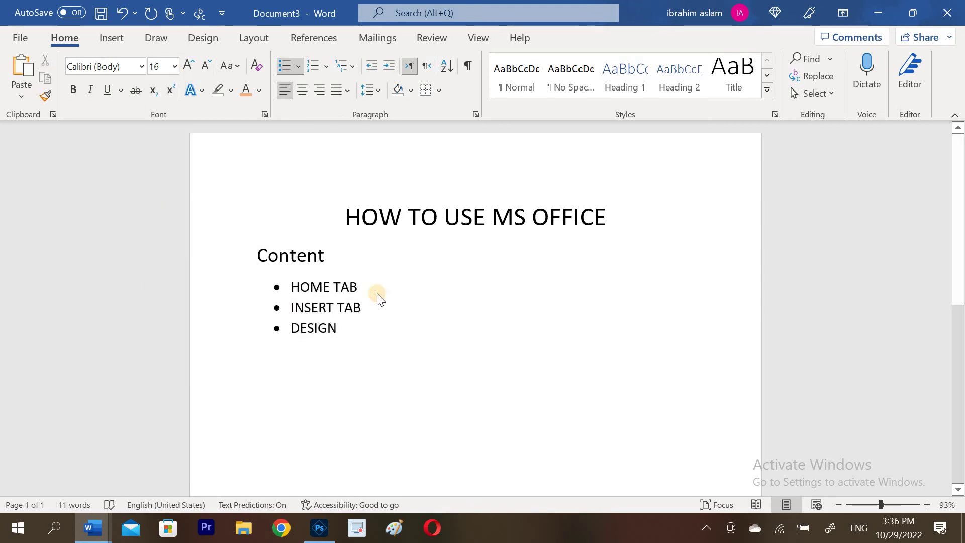
key("Return")
key("BackSpace")
key("BackSpace")
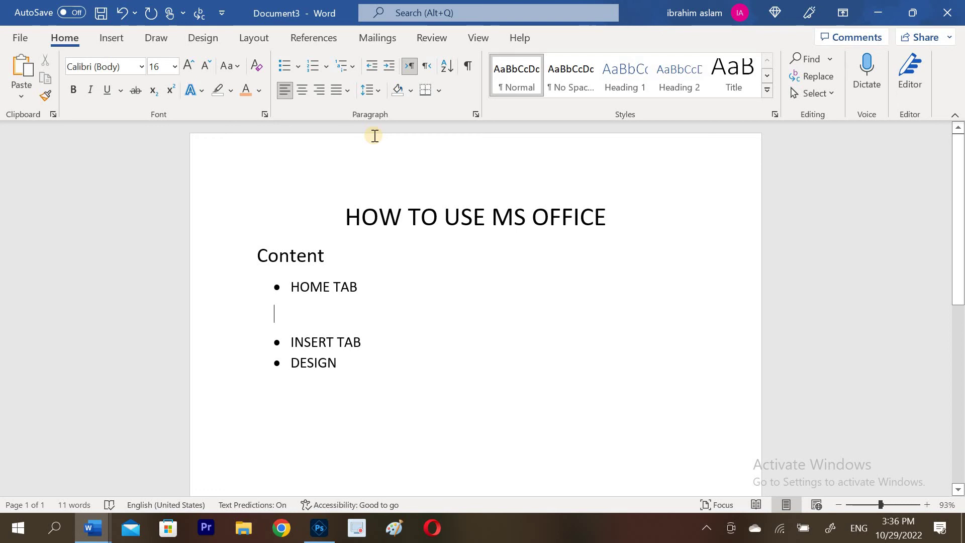
left_click(118, 43)
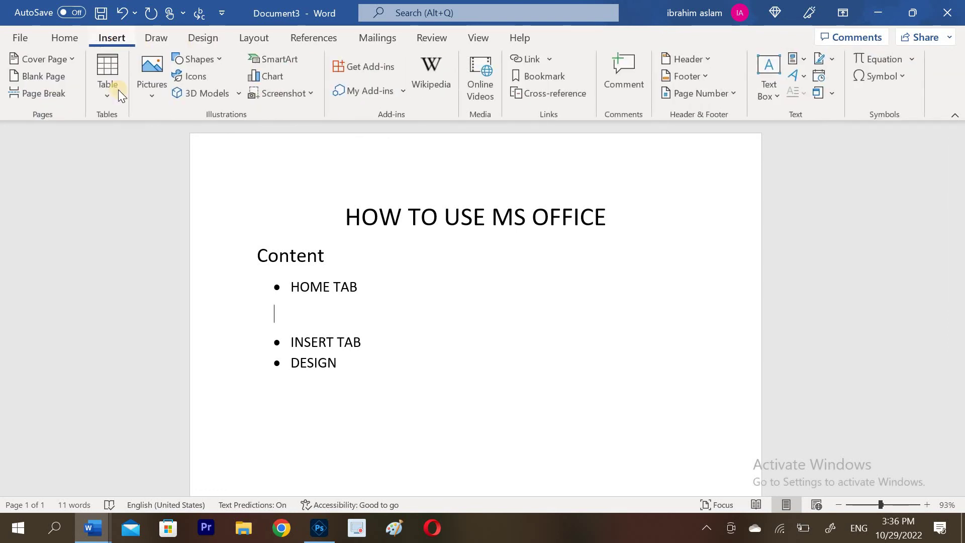
left_click(114, 85)
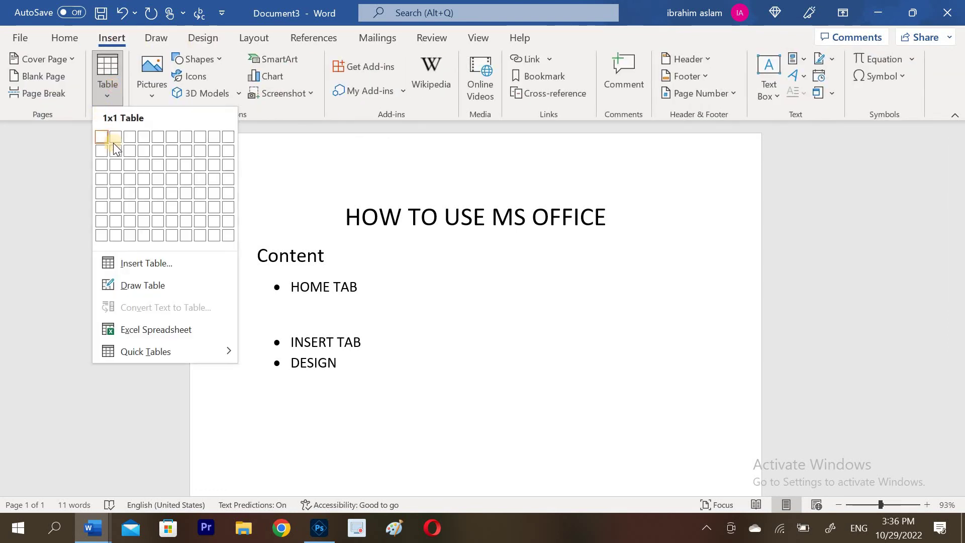
left_click(130, 174)
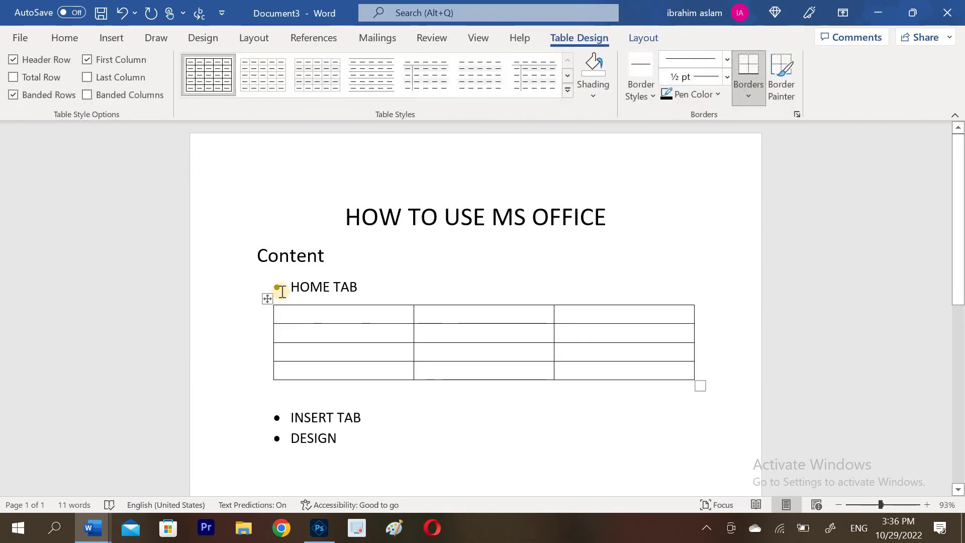
- Fill the table's first column with DRAW, A, B and its second column with RESULT, BA, AB
type("DRAW")
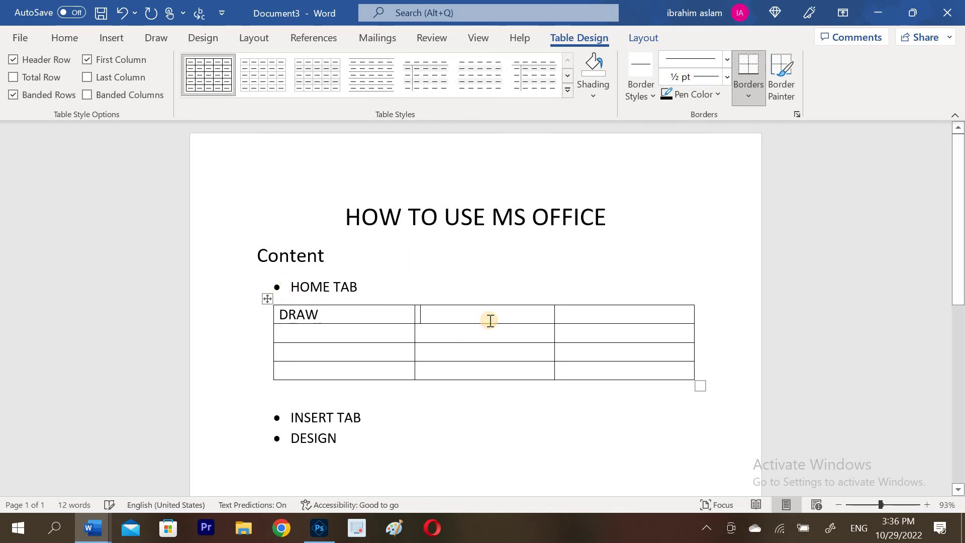
type("RESULT")
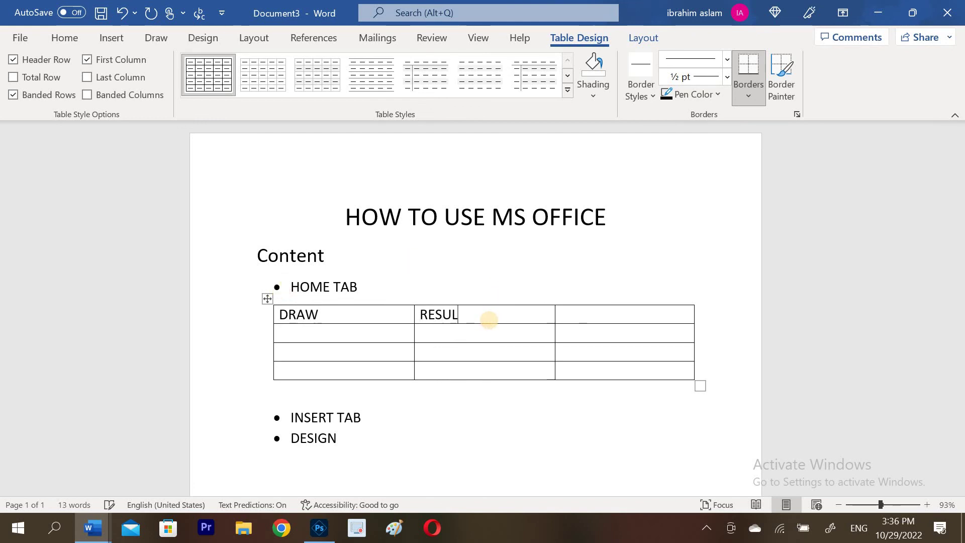
left_click(394, 335)
type("A")
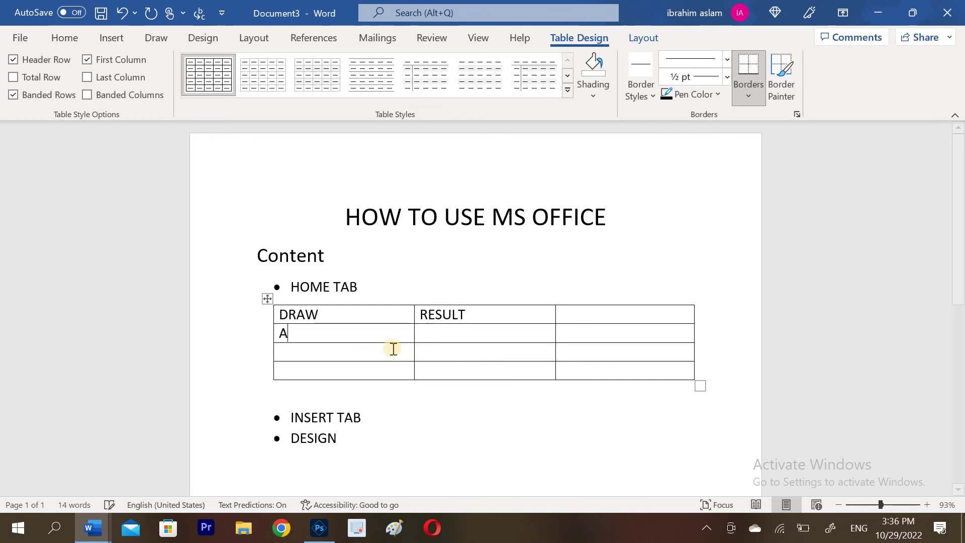
type("B")
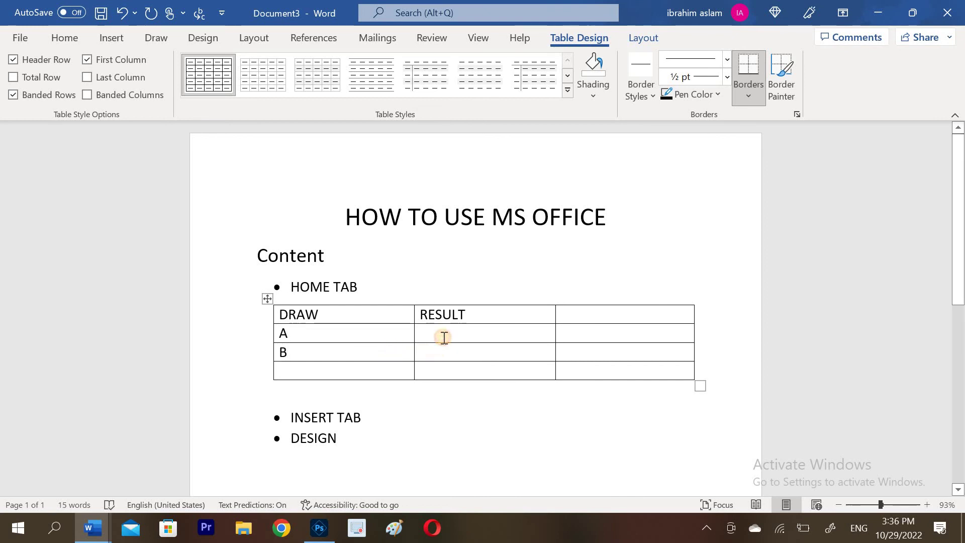
type("BA")
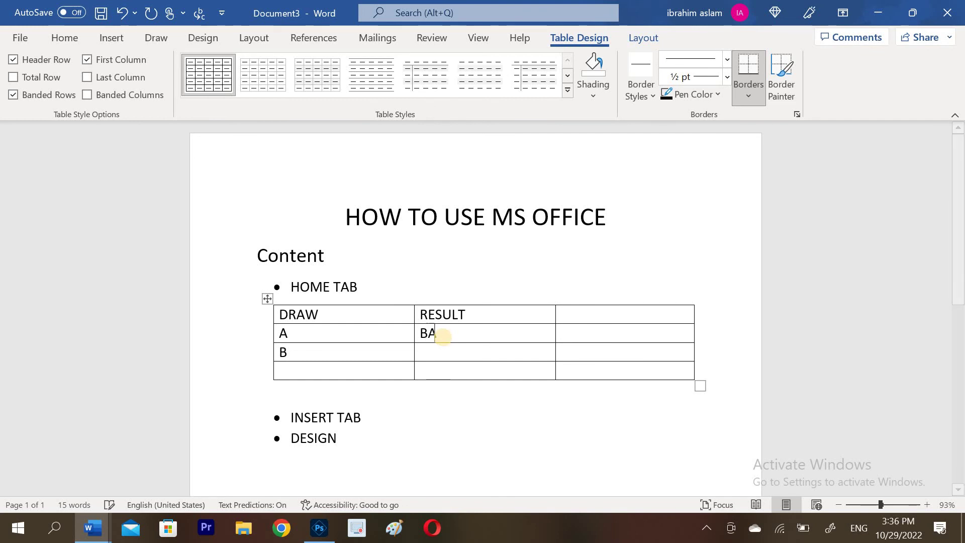
type("AB")
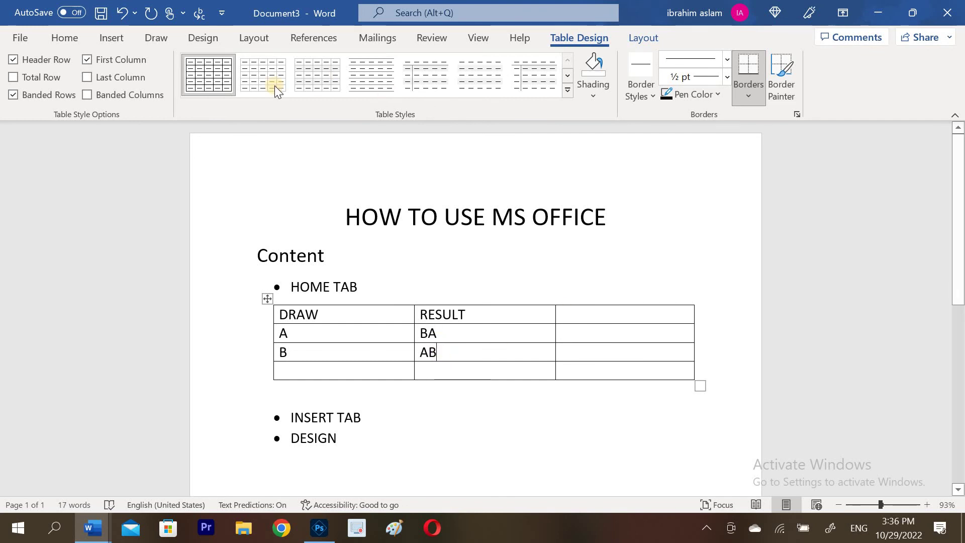
- Add a Filigree cover page to the document and enter MS OFFICE as its document title
left_click(110, 40)
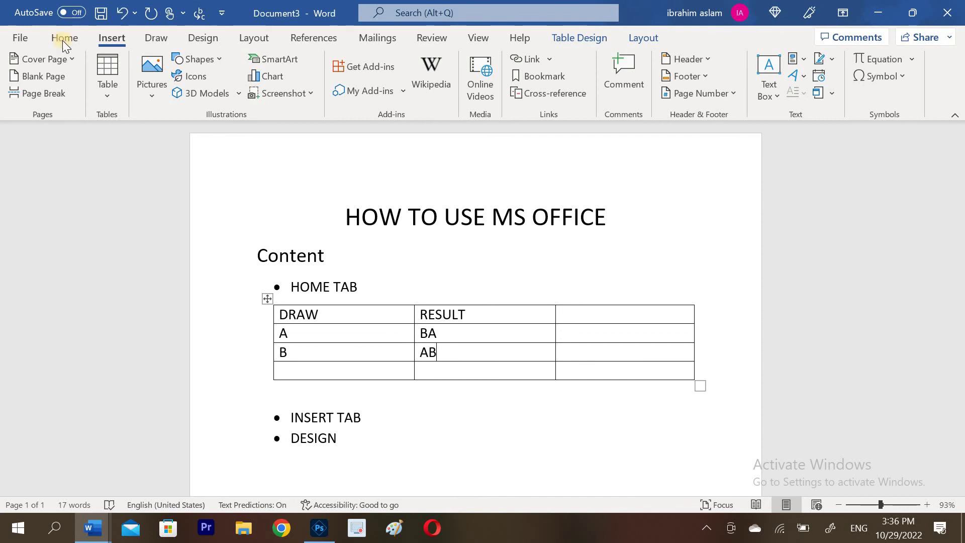
left_click(59, 56)
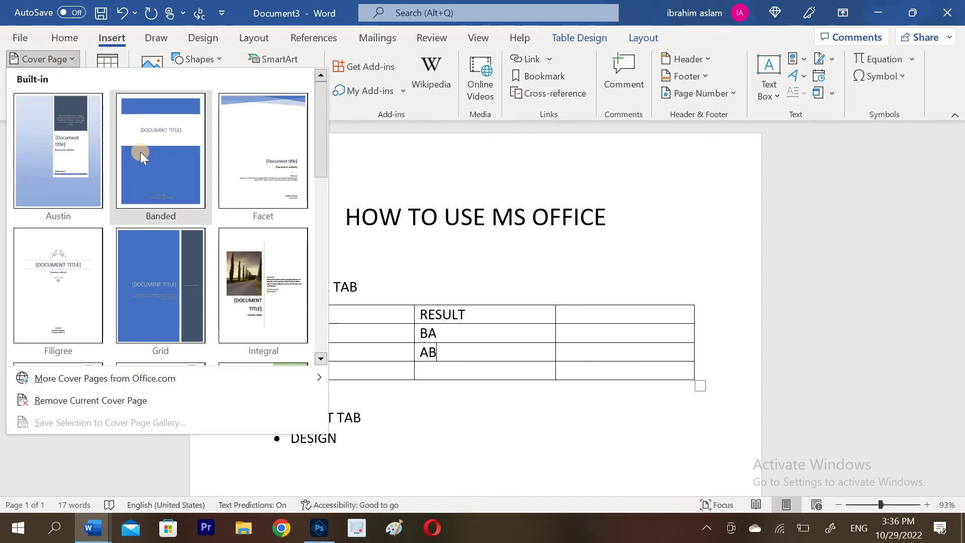
left_click(55, 255)
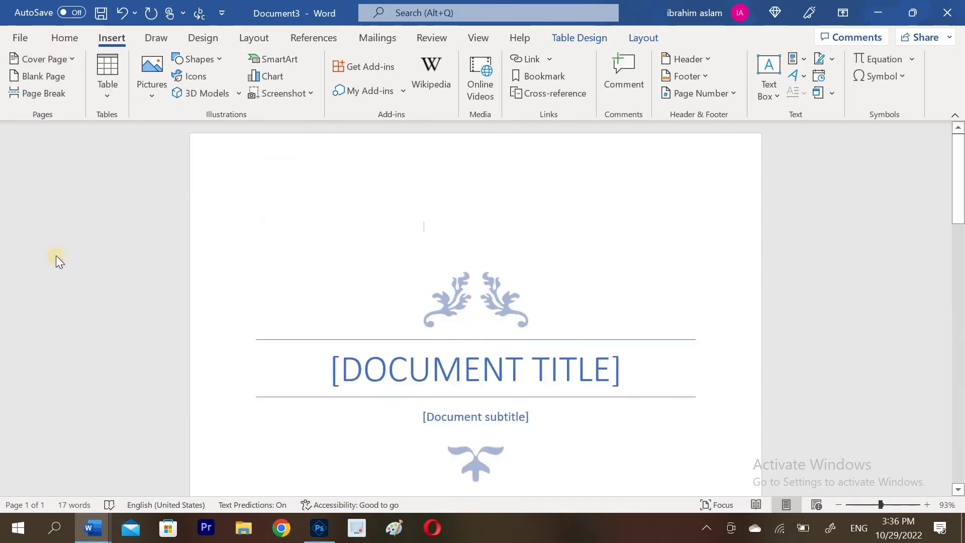
type("MS")
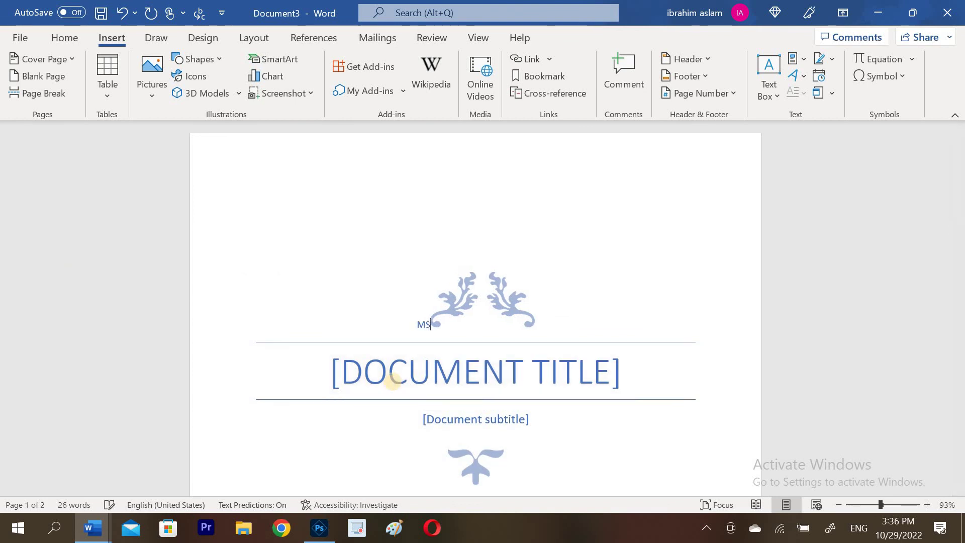
left_click(451, 381)
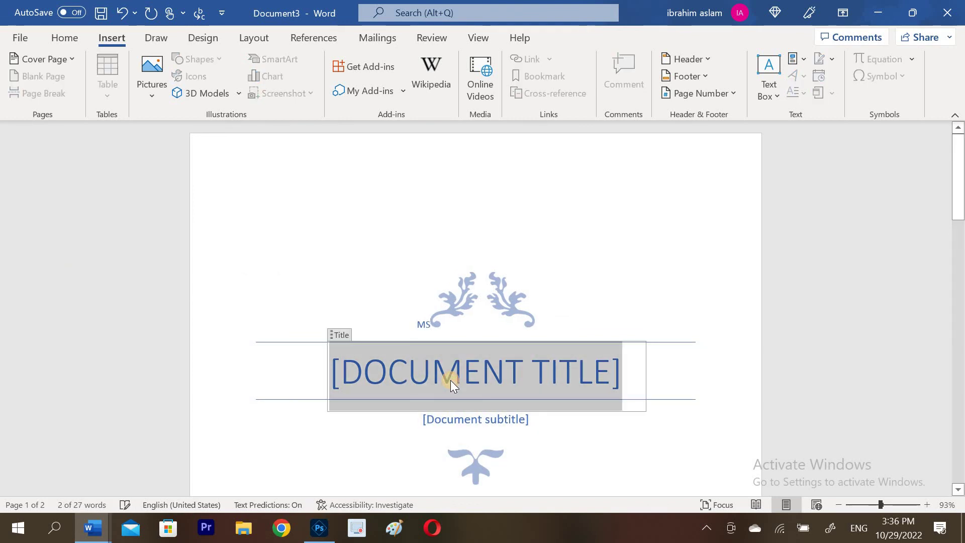
type("MS OFFICE")
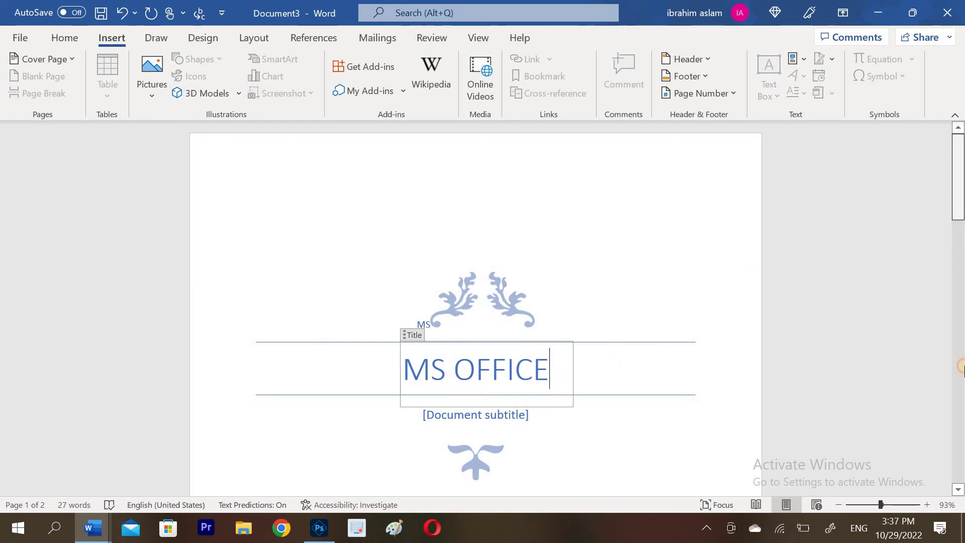
- Insert a Blank header reading TUTORIAL on the cover page and return to the document body
left_click_drag(959, 216, 961, 442)
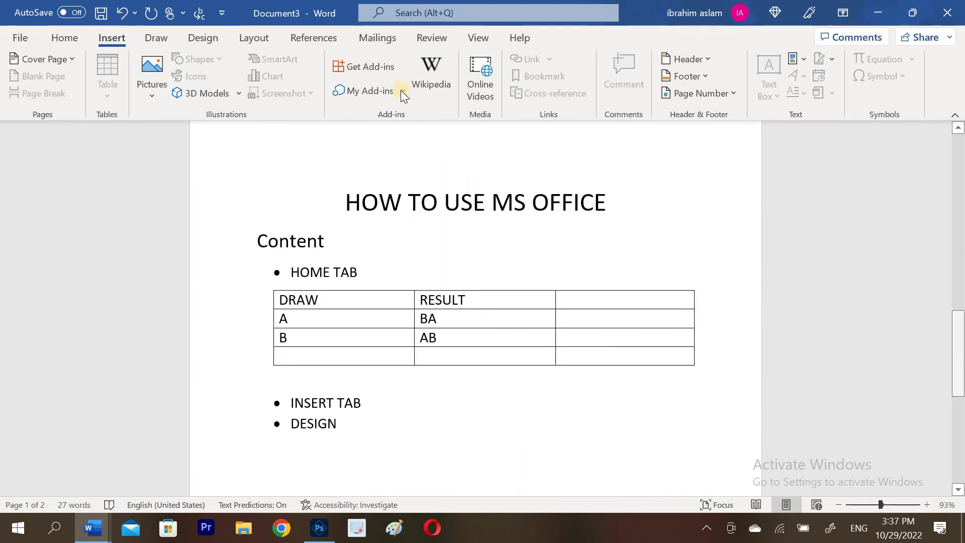
left_click(679, 61)
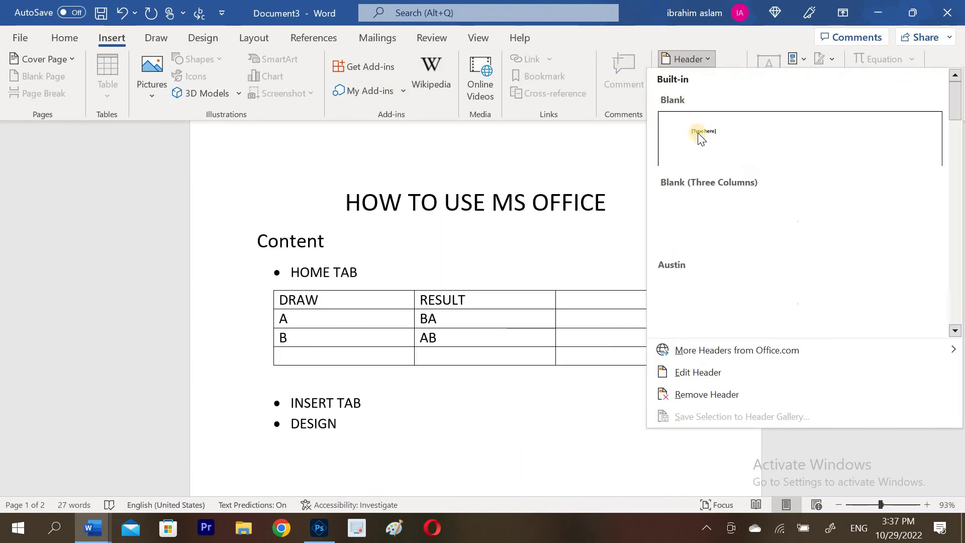
left_click(698, 133)
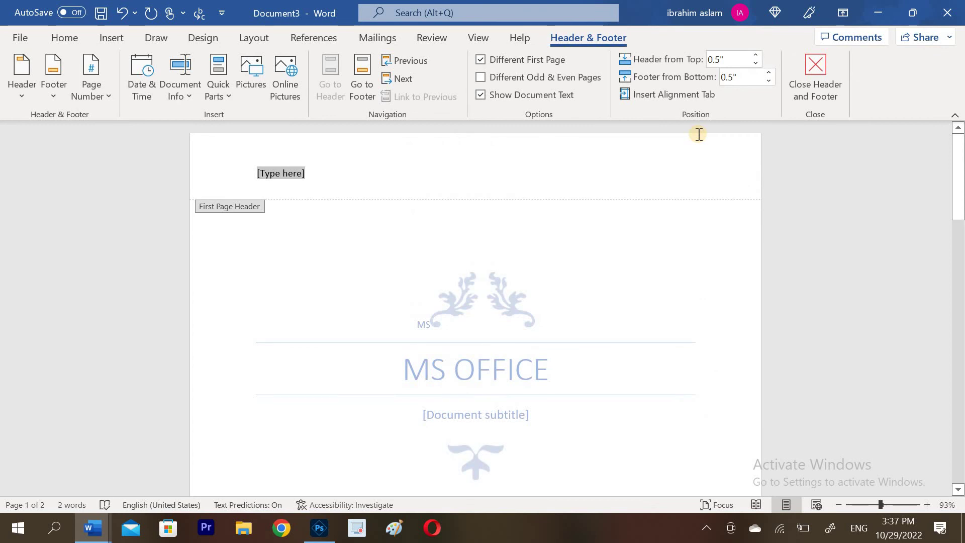
type("TUTO")
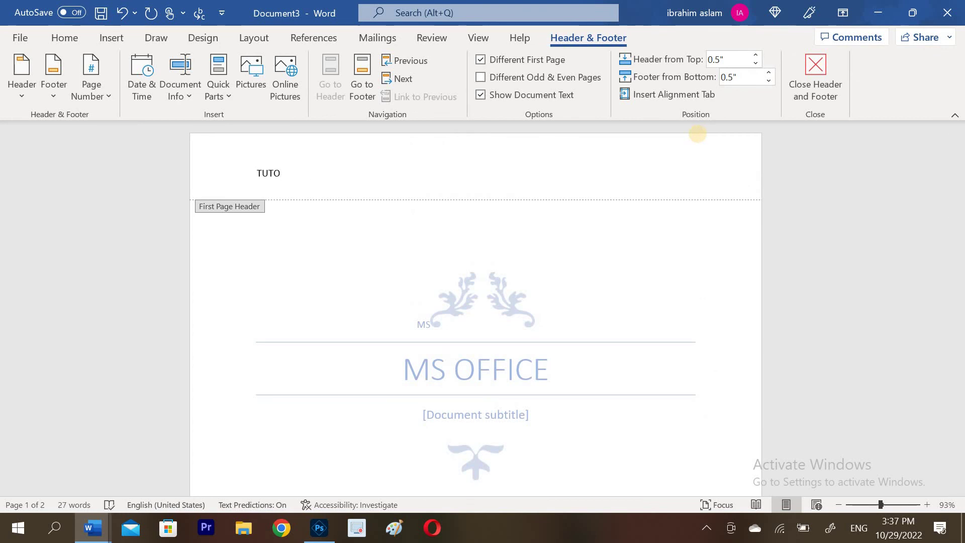
type("RIAL")
key("Return")
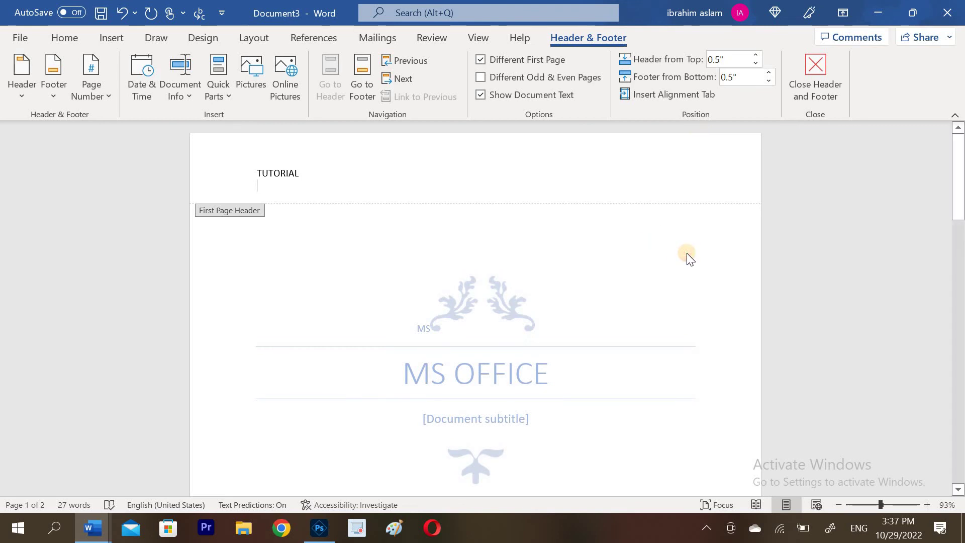
double_click(400, 233)
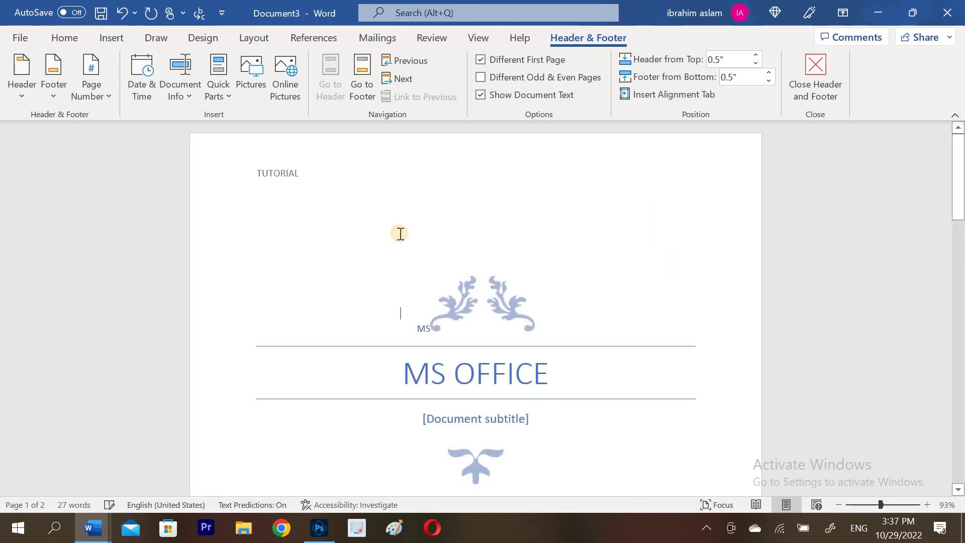
left_click_drag(399, 230, 338, 196)
left_click(299, 234)
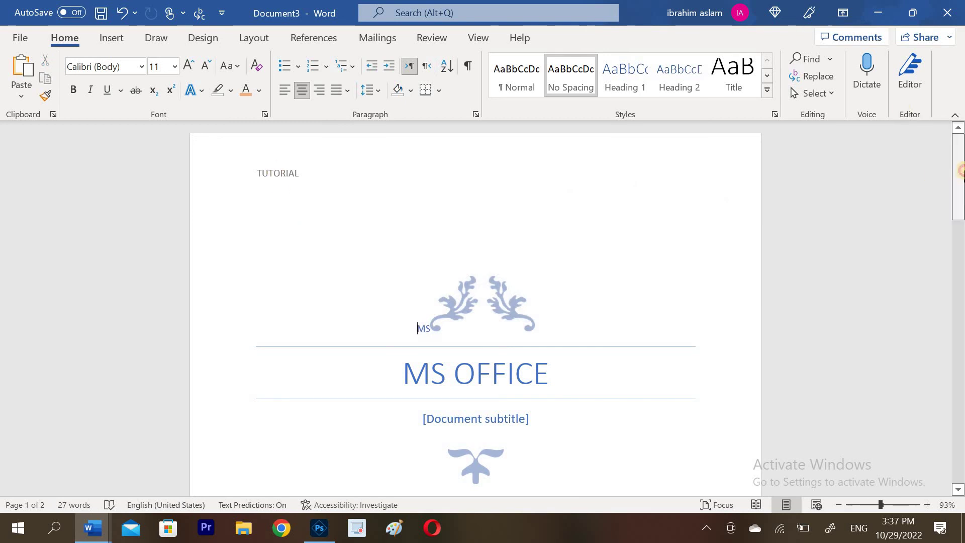
- Enter BEGINEER in the header of the second page and return to the document body
left_click_drag(959, 178, 961, 322)
double_click(674, 290)
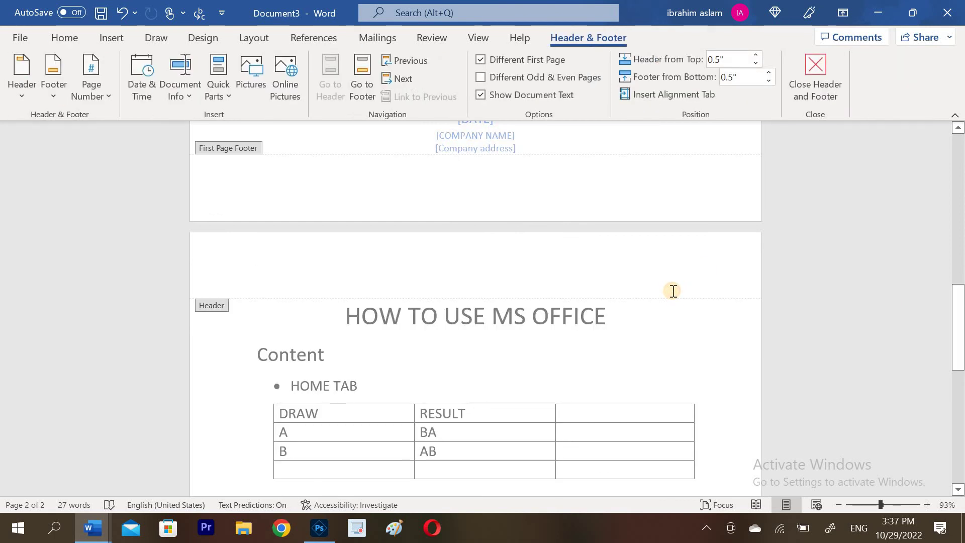
type("BEGINE")
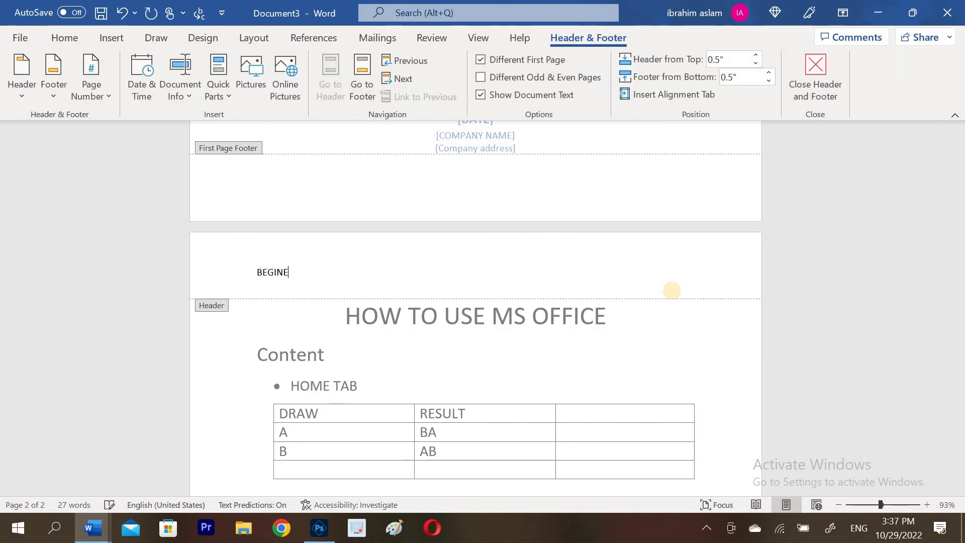
type("ER")
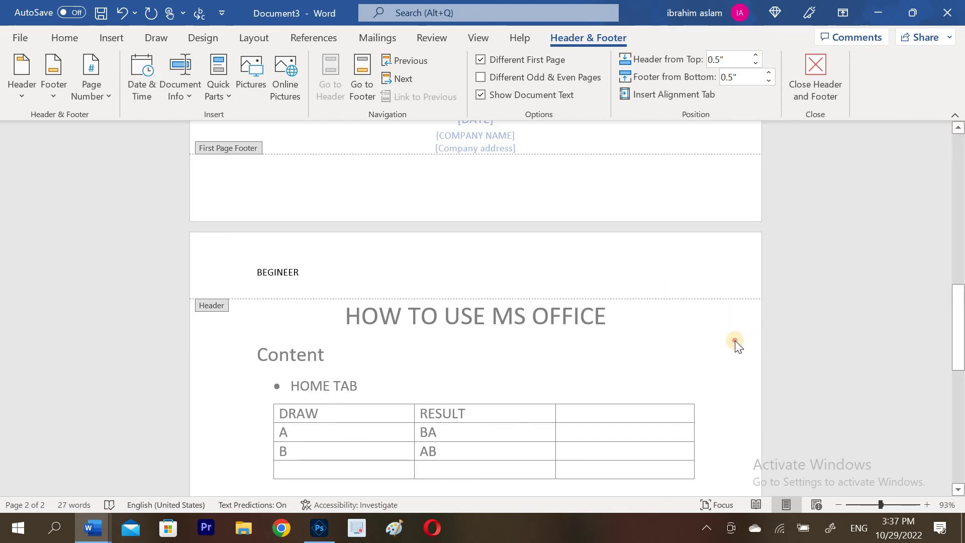
double_click(731, 338)
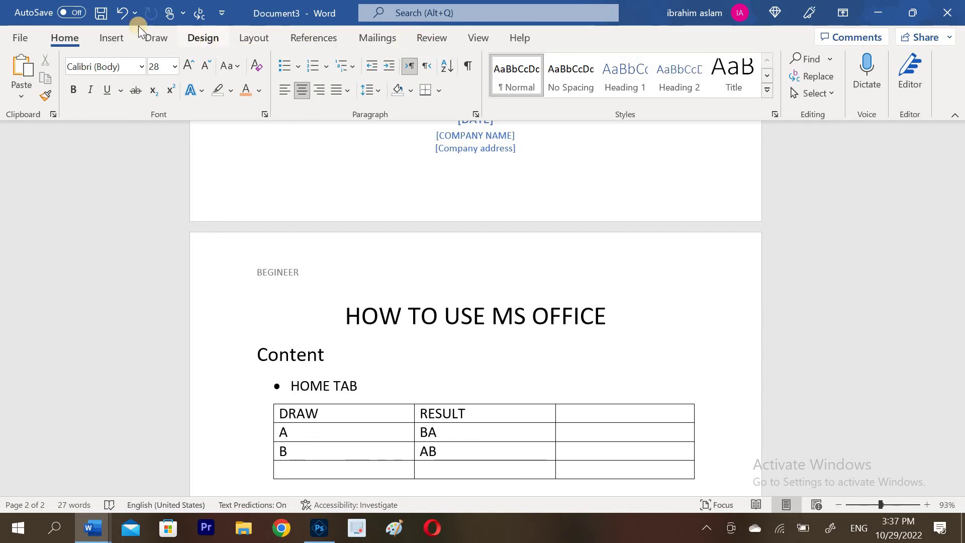
- Insert a Blank footer reading MS OFFICE on the second page and return to the document body
left_click(112, 38)
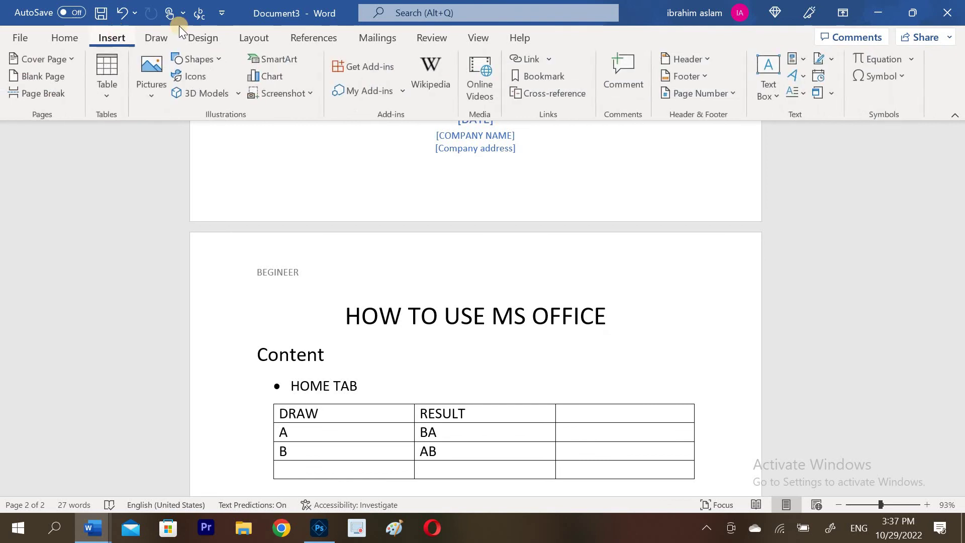
left_click(698, 79)
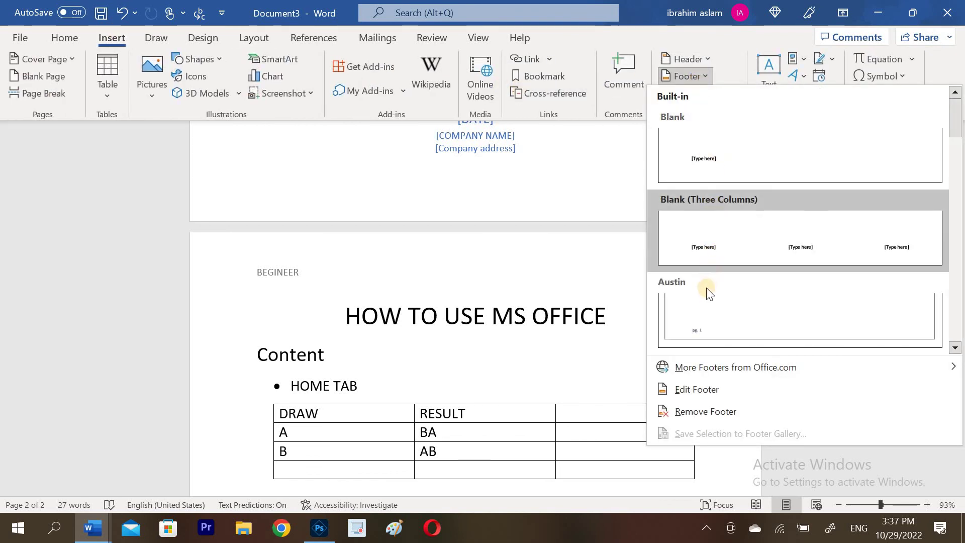
left_click(699, 168)
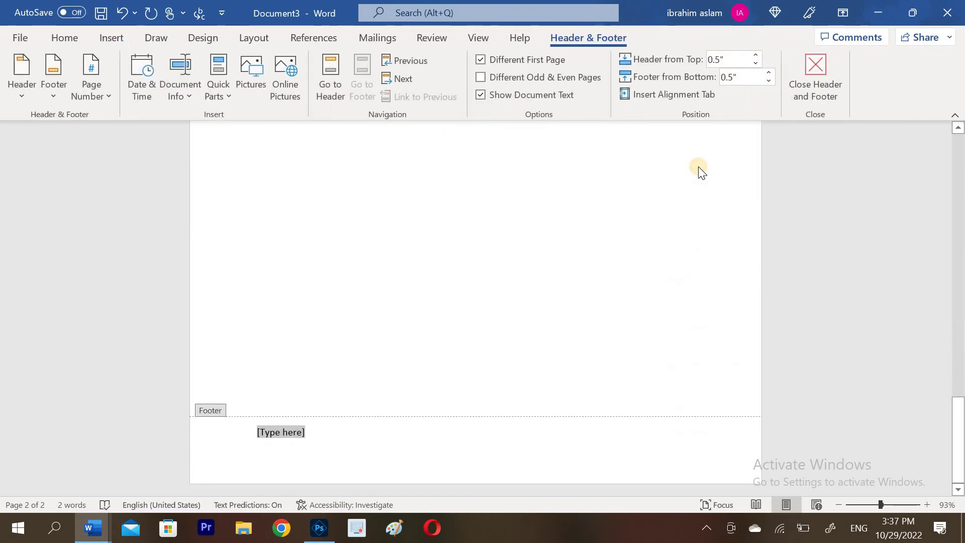
type("MS OF")
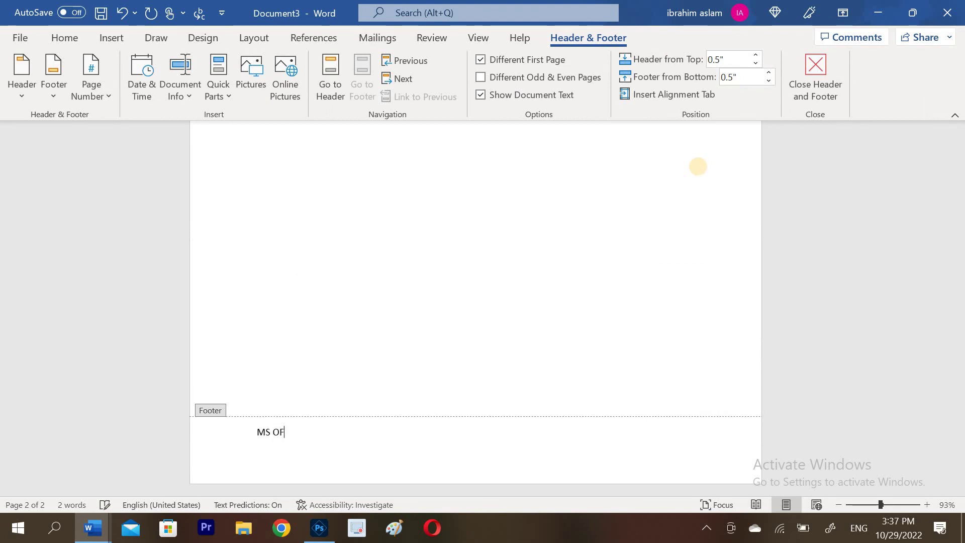
type("FICE")
key("Return")
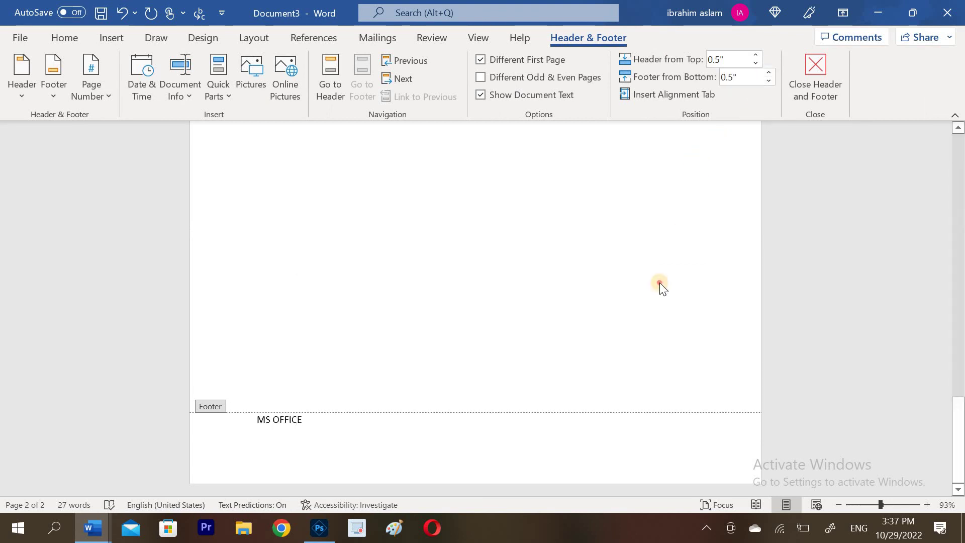
double_click(659, 285)
- Apply a custom diagonal text watermark reading Ms office to the document
left_click_drag(959, 427, 960, 333)
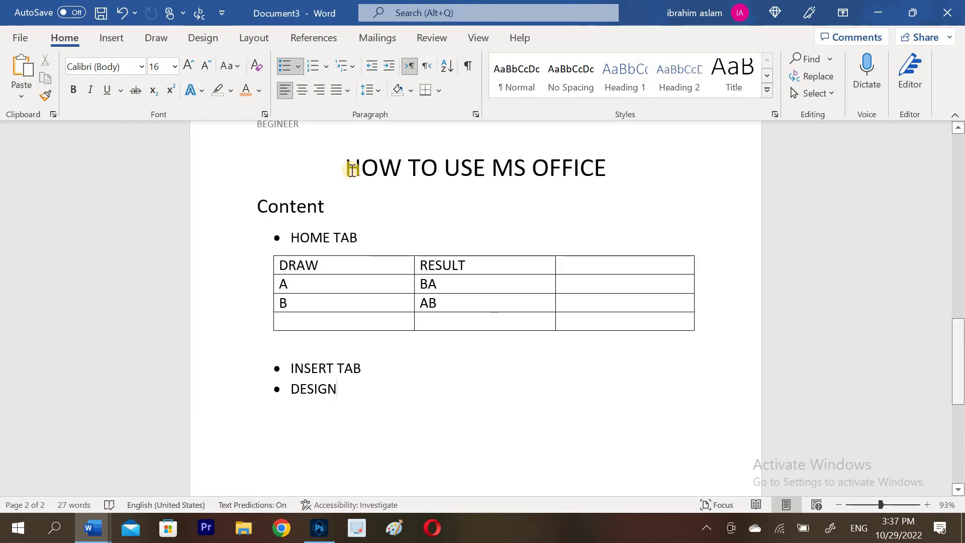
left_click(108, 45)
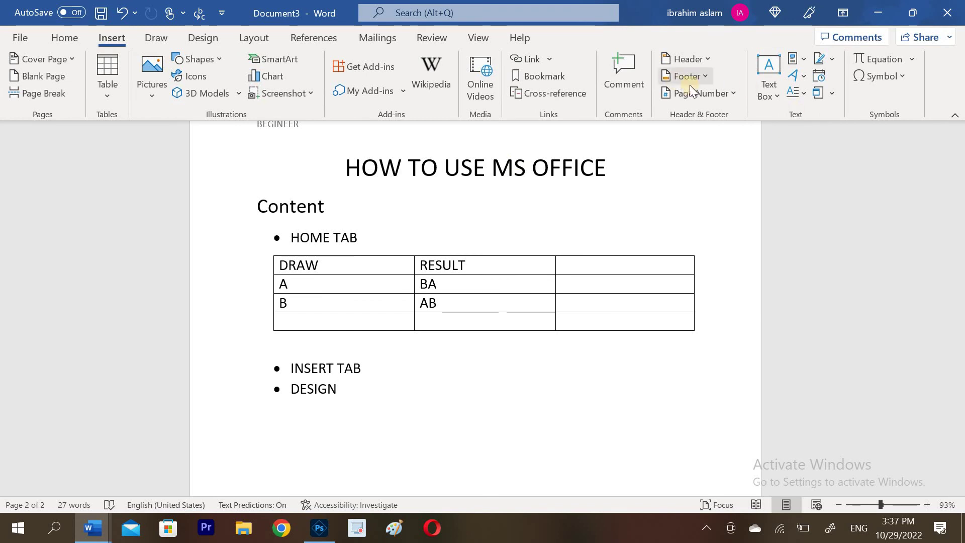
left_click(173, 40)
left_click(218, 45)
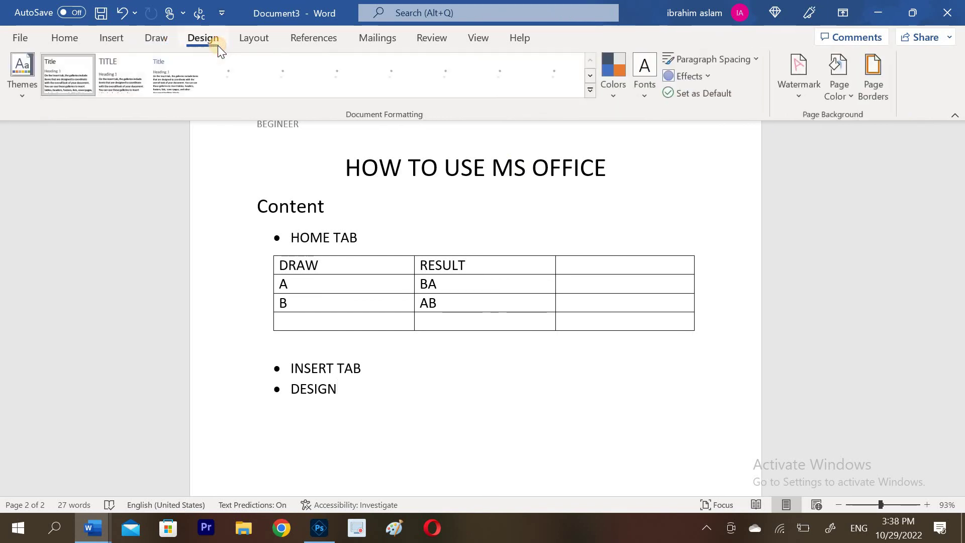
left_click(795, 53)
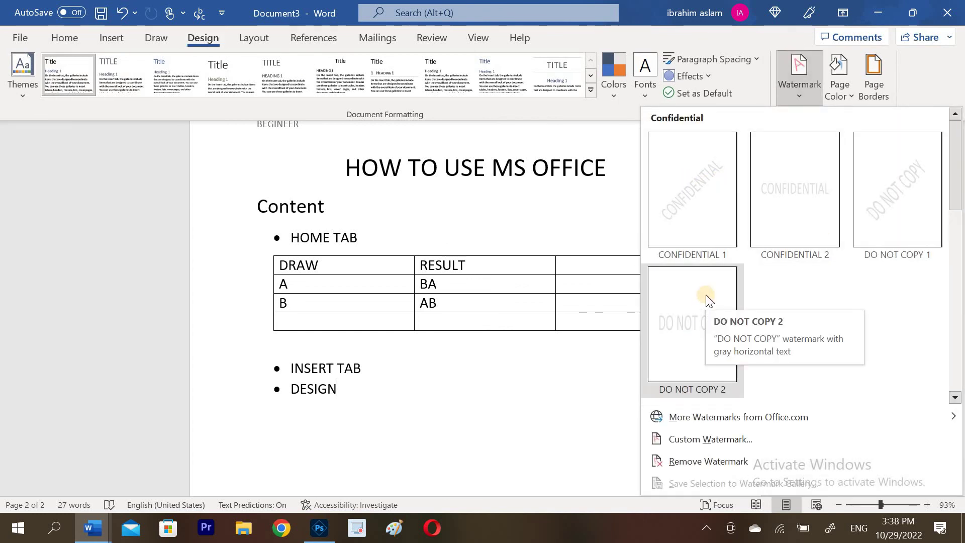
left_click(683, 436)
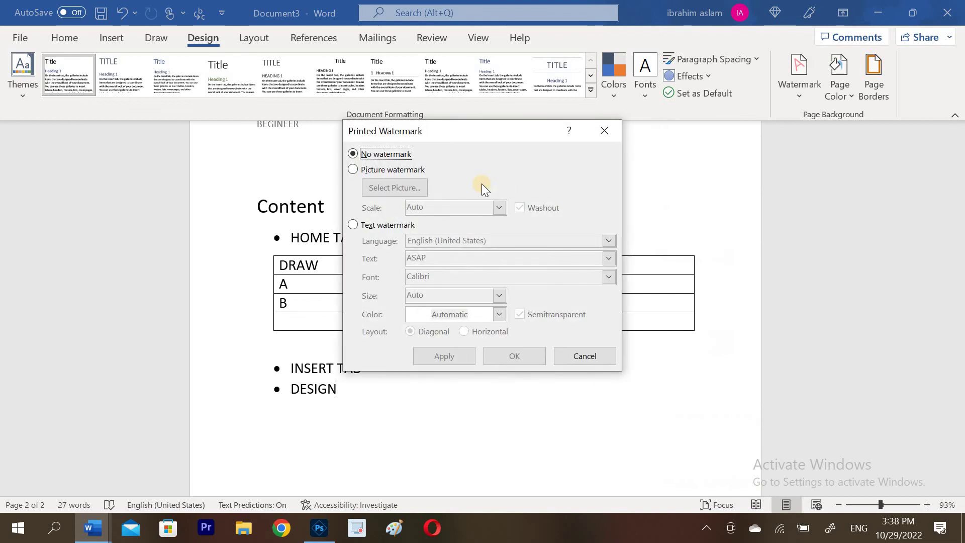
left_click(353, 226)
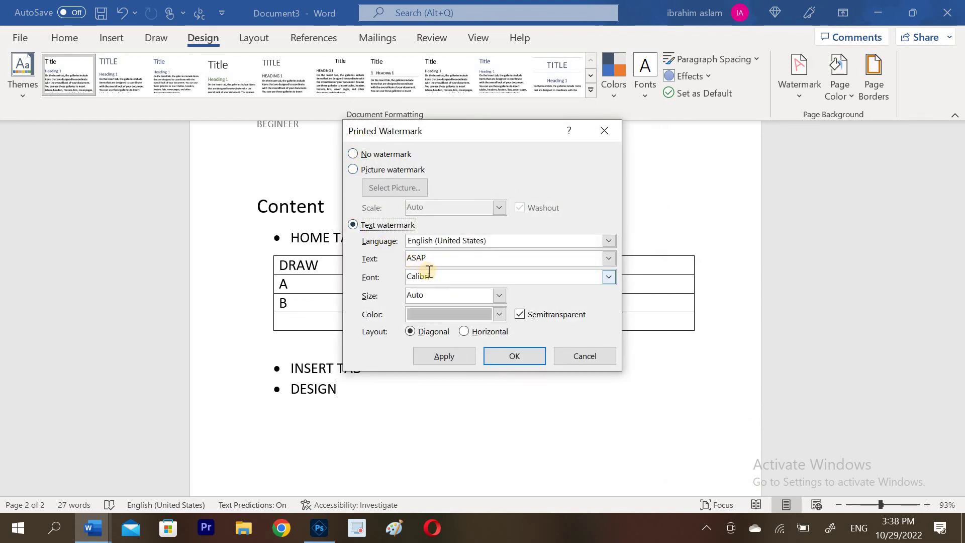
left_click(455, 258)
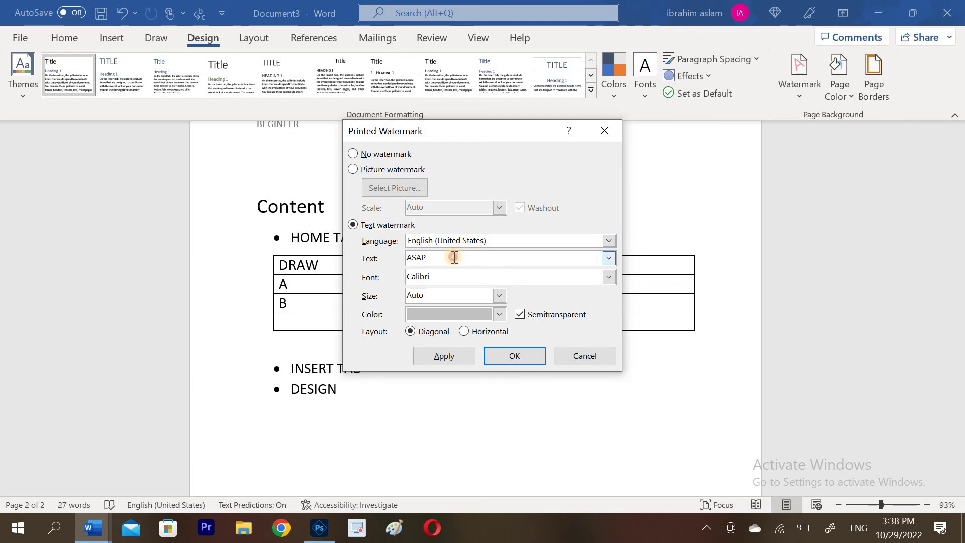
double_click(454, 257)
double_click(452, 257)
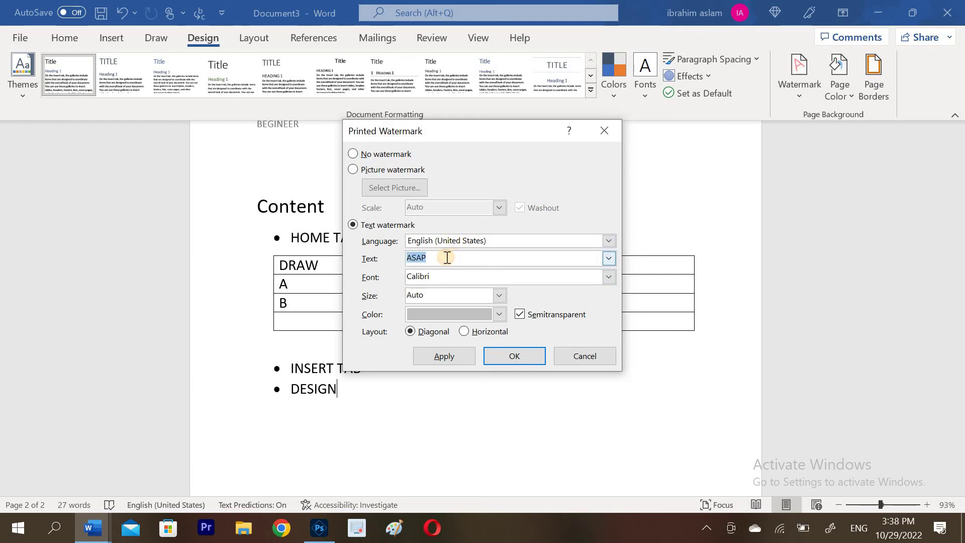
type("H")
key("BackSpace")
type("Ms")
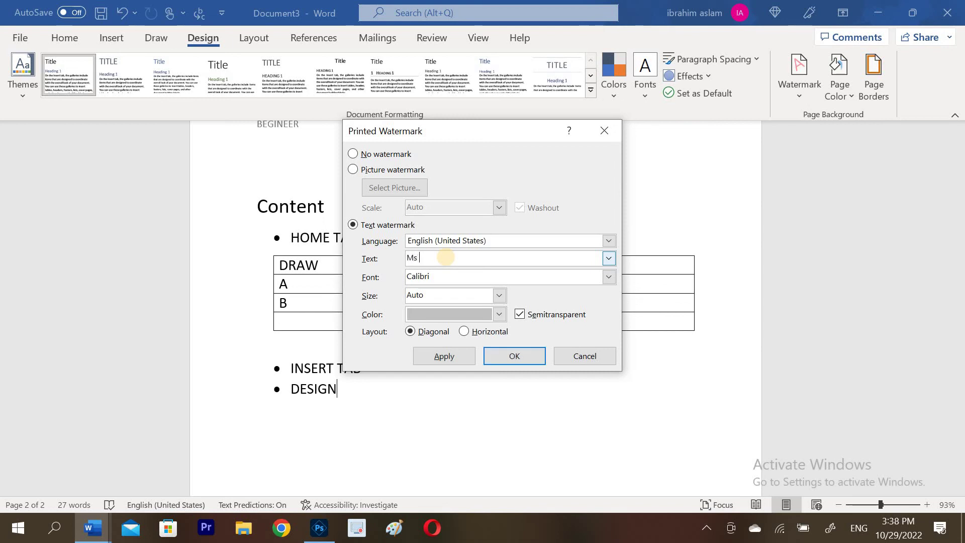
type(" office")
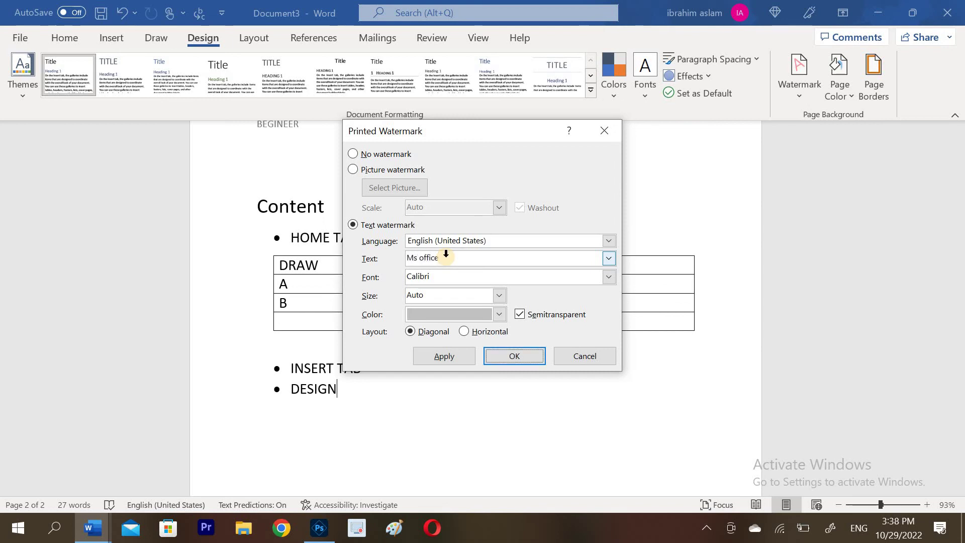
key("Return")
- Apply a Box page border to the whole document
mouse_move(960, 342)
left_mouse_down()
mouse_move(961, 367)
mouse_move(962, 346)
left_mouse_up()
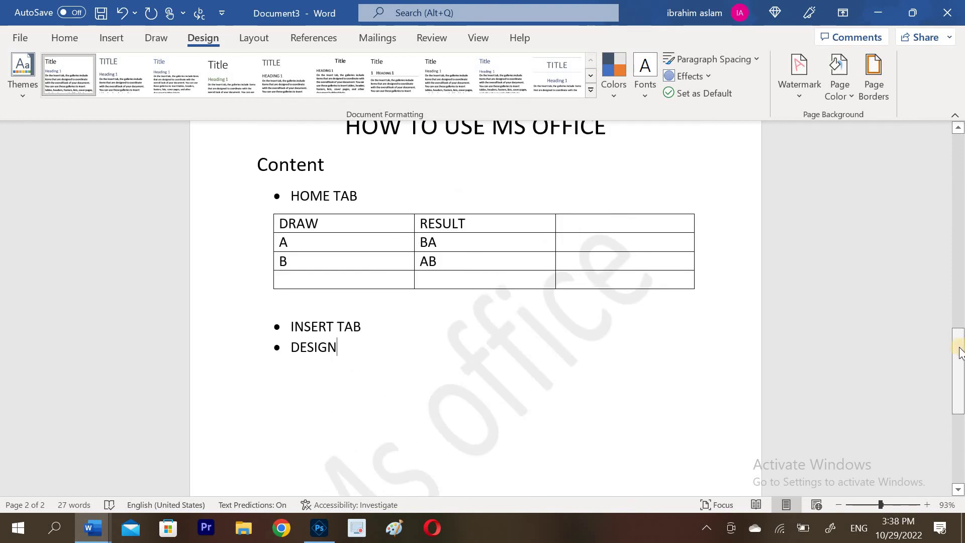
left_click(868, 78)
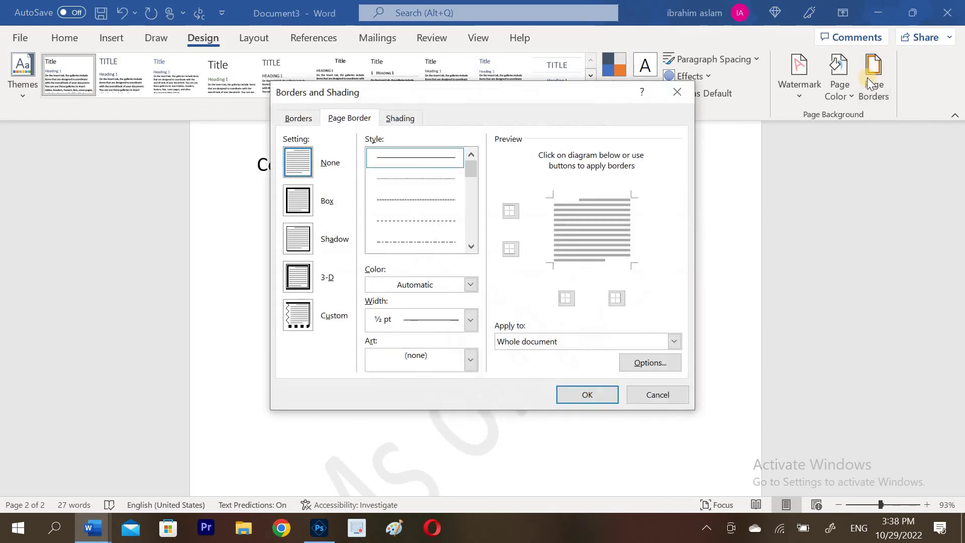
left_click(298, 200)
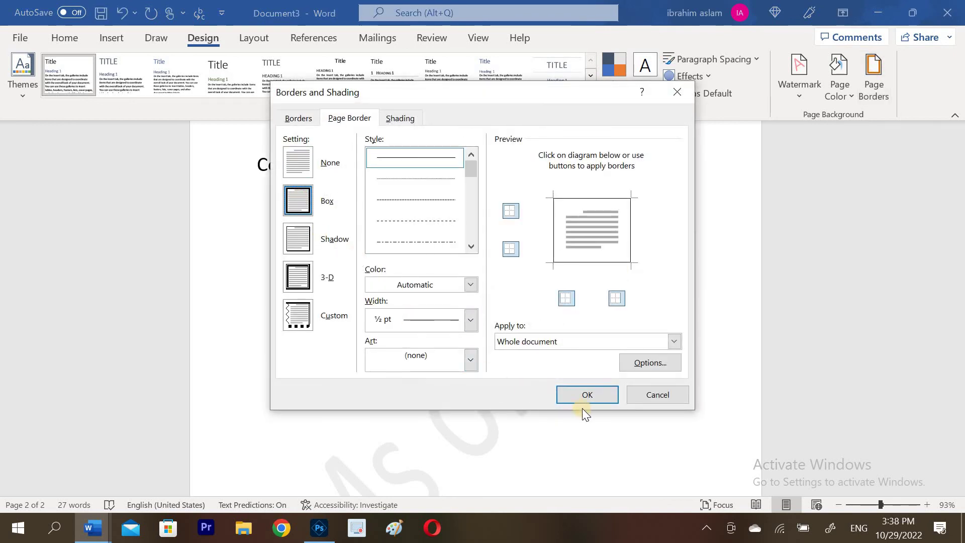
left_click(586, 395)
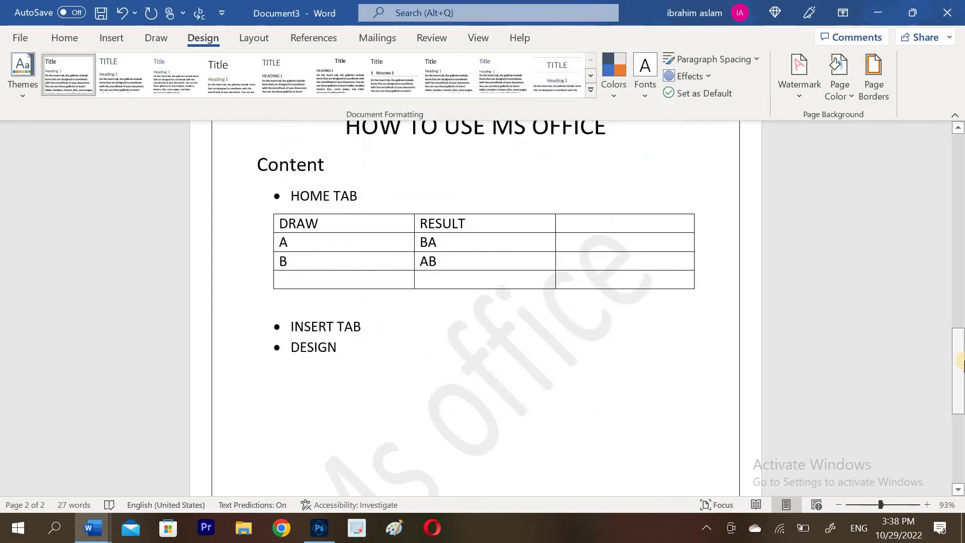
left_click_drag(962, 391, 961, 417)
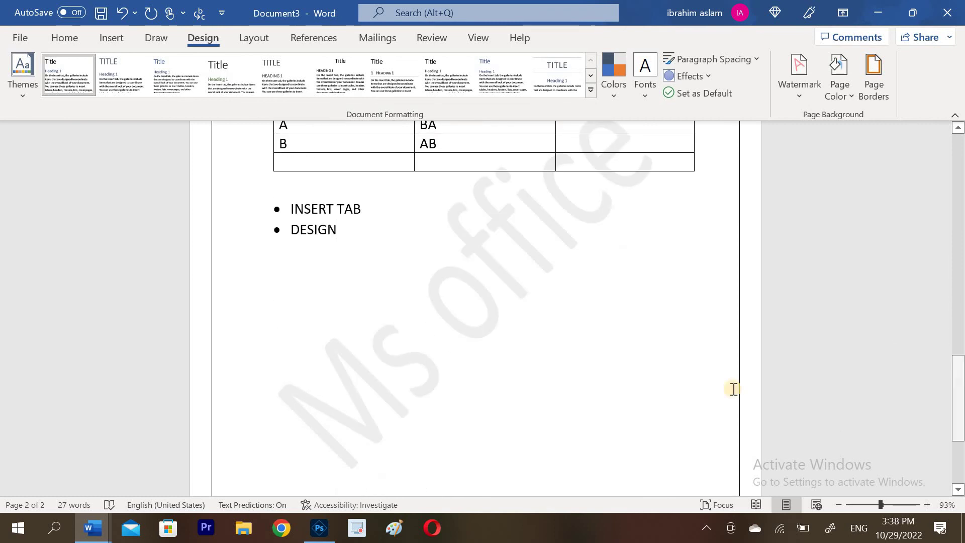
- Switch to the Opera browser, close the extra tab and search Google for ms office in a maximized window
left_click(443, 538)
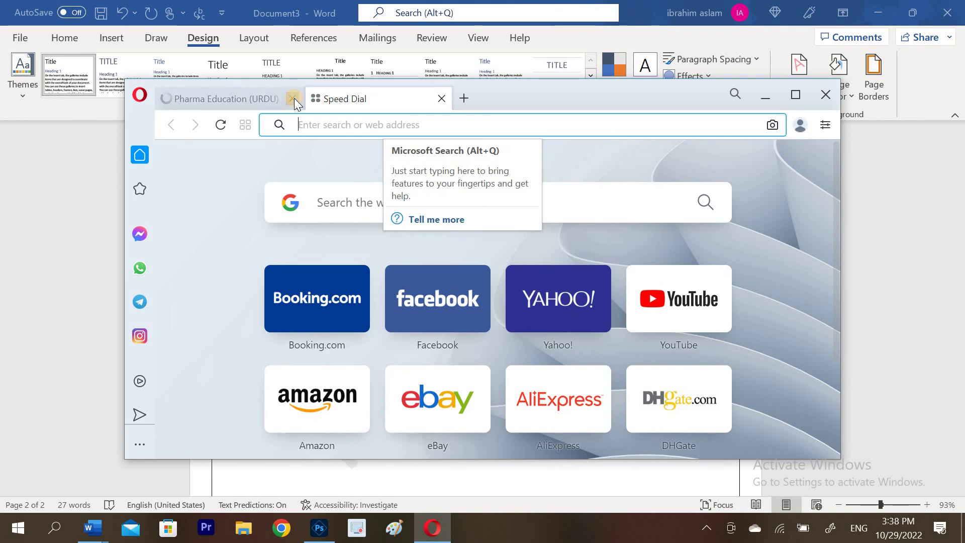
left_click(293, 98)
type("ms ")
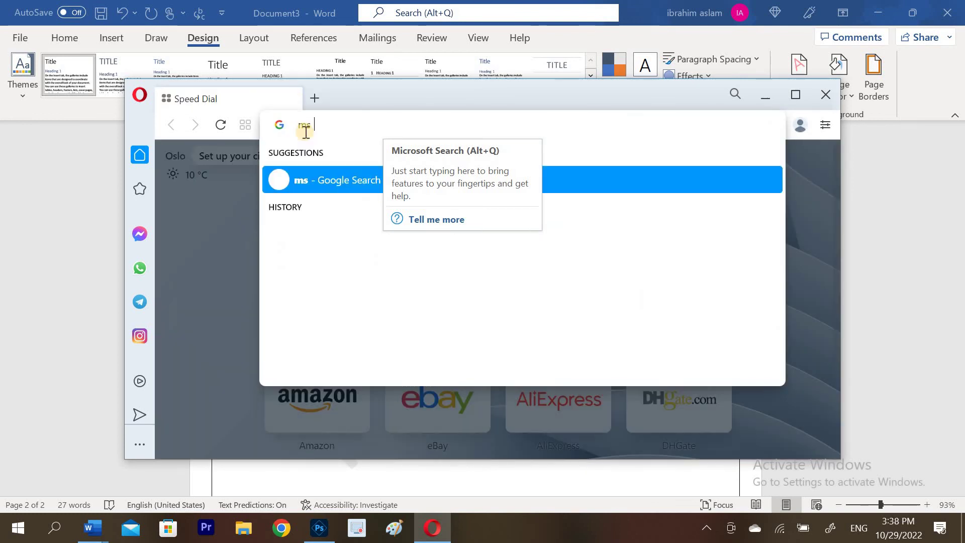
type("office")
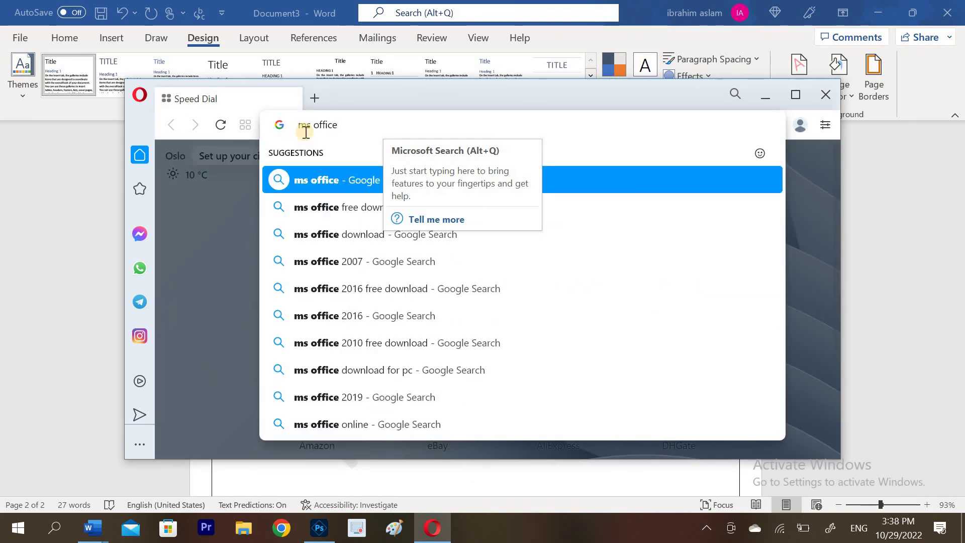
key("Return")
left_click(785, 97)
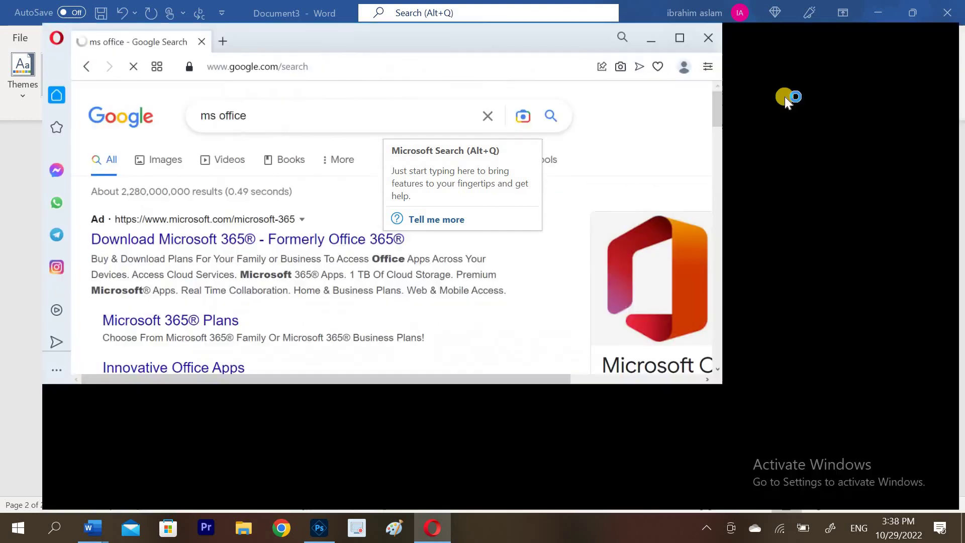
- Copy the Microsoft Office description from the knowledge panel, from "Microsoft Office, or simply Office" through "It was first announced by"
scroll(960, 131, "down", 3)
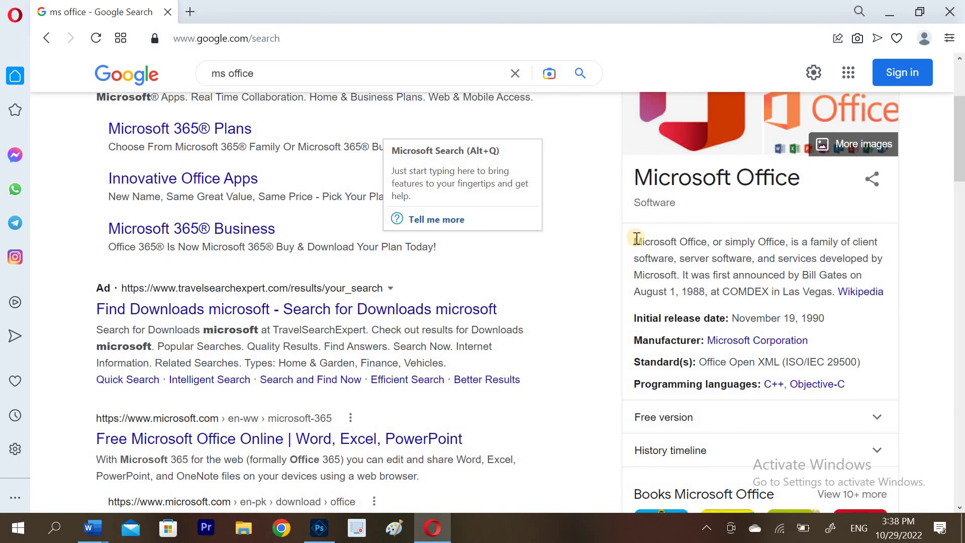
left_click_drag(725, 252, 803, 278)
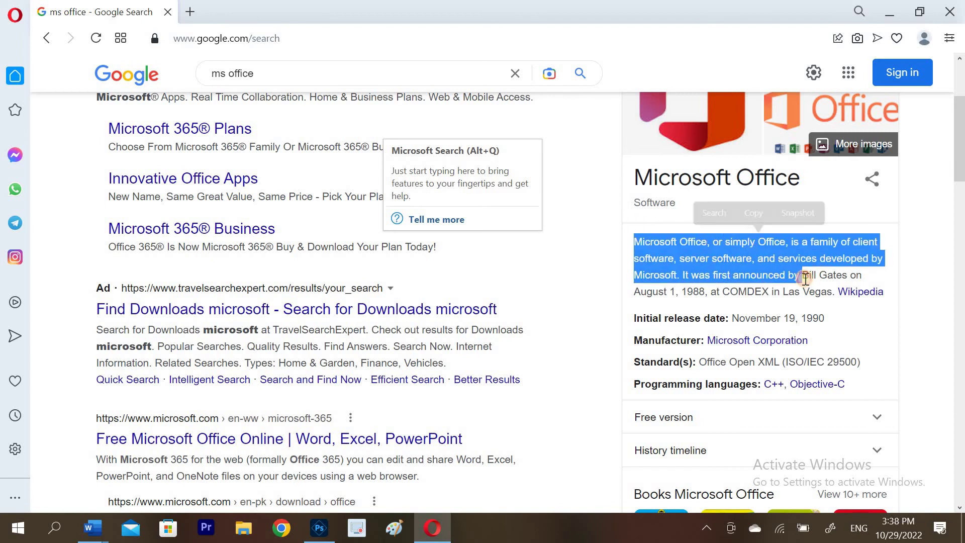
right_click(804, 278)
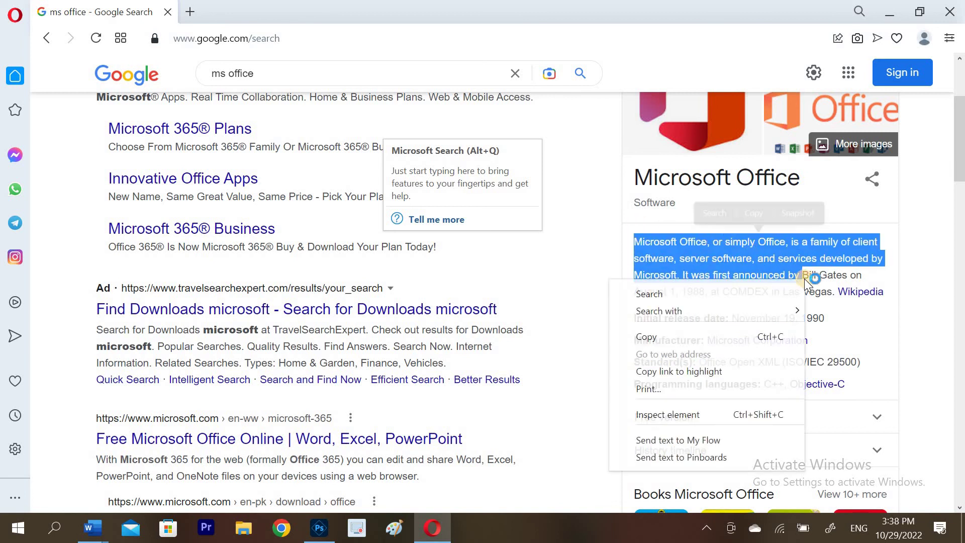
left_click(735, 337)
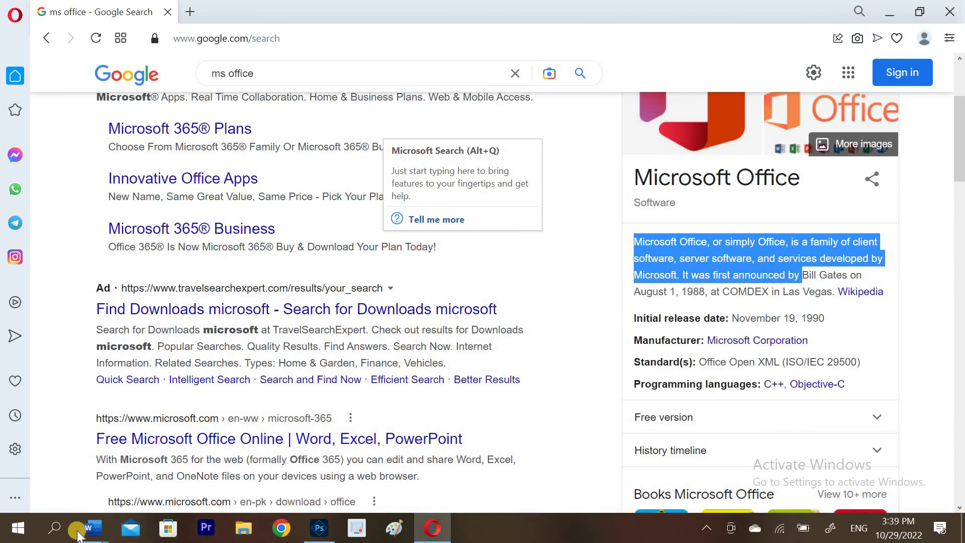
- Switch back to Document3 in Word and paste the copied text twice on an unbulleted line below DESIGN, the second copy inside the first
mouse_move(80, 532)
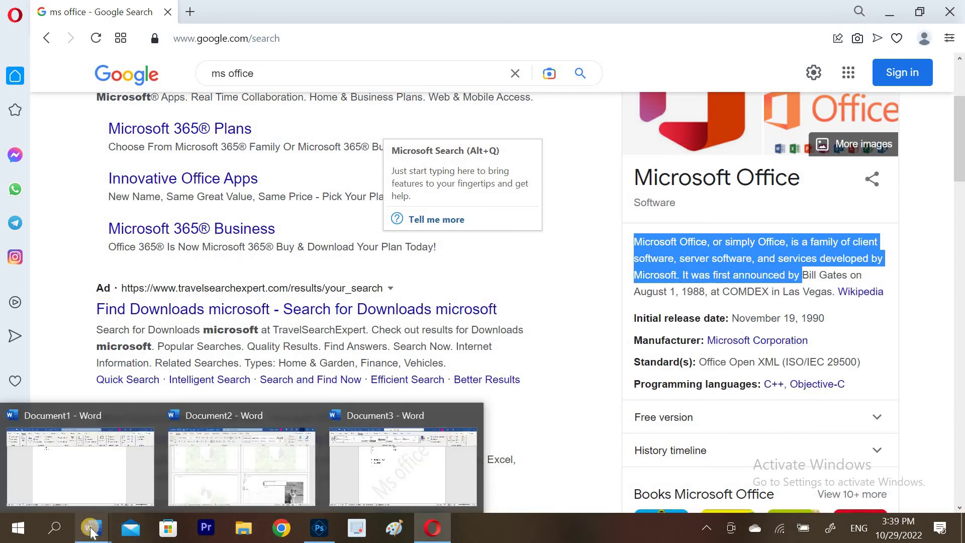
left_click(363, 481)
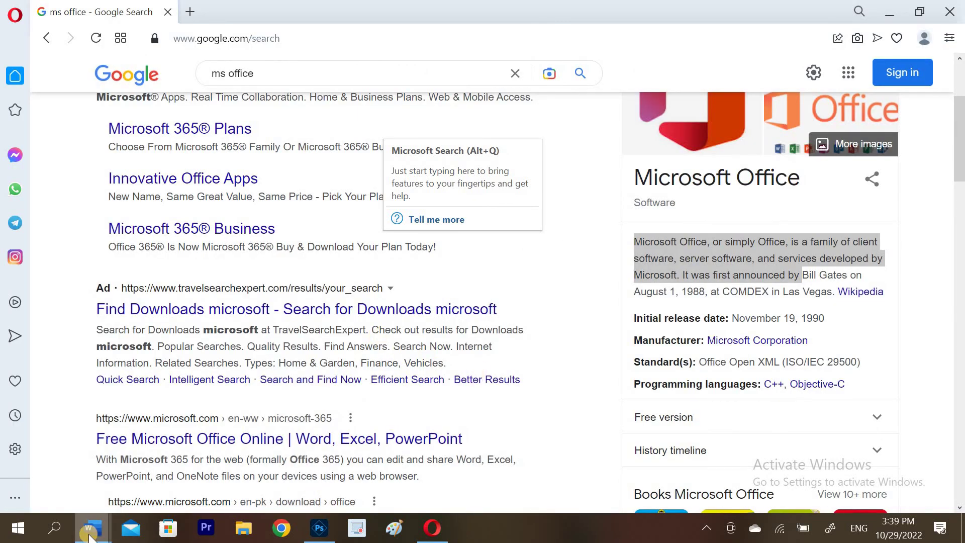
mouse_move(92, 527)
left_click(387, 476)
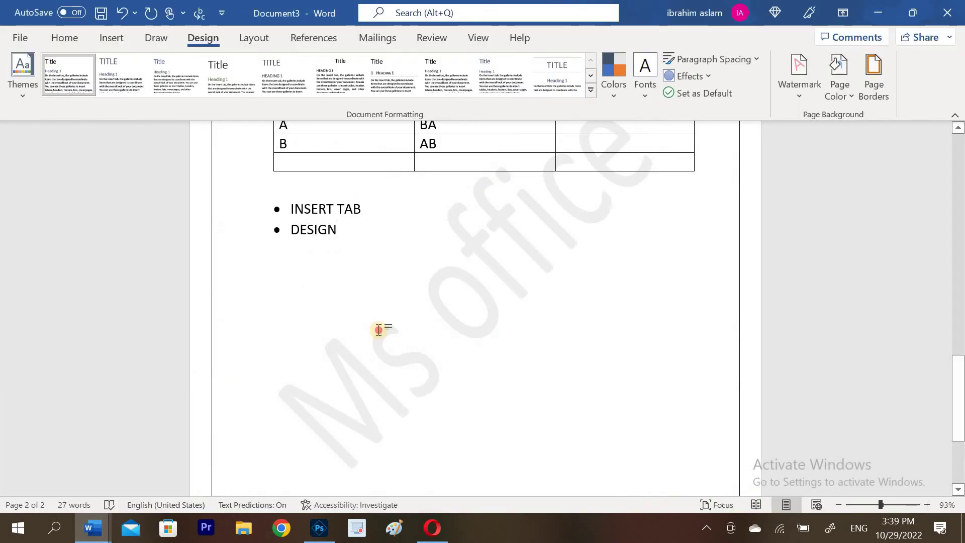
key("Return")
key("BackSpace")
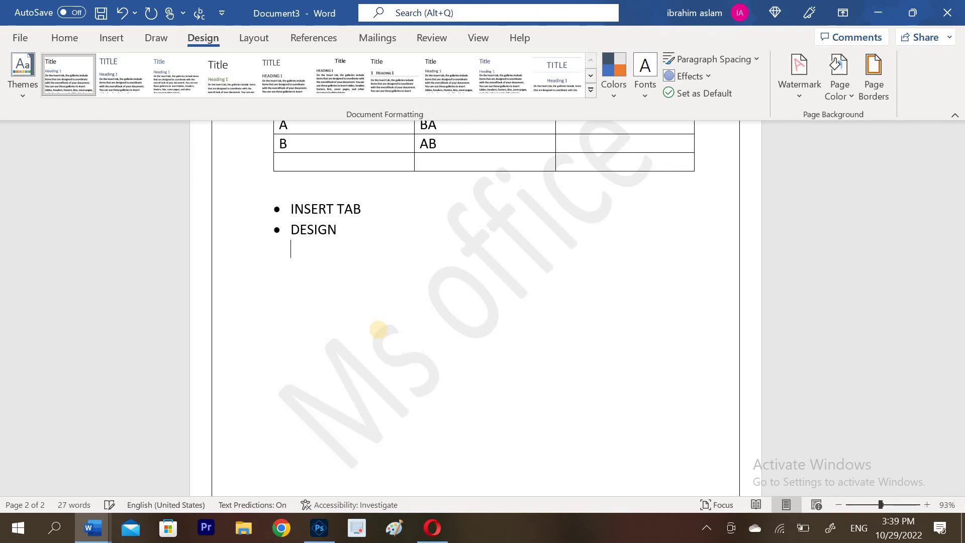
key("ctrl+v")
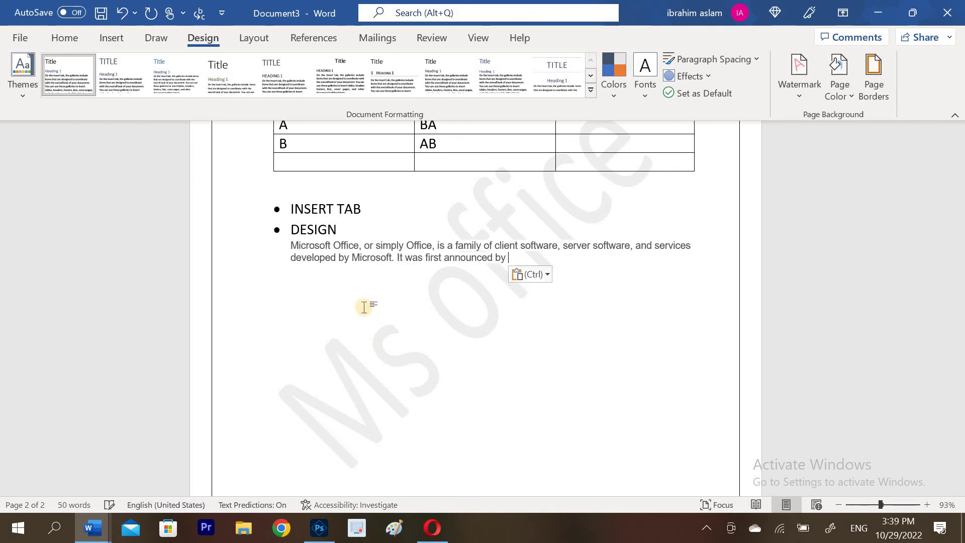
right_click(351, 302)
left_click(388, 294)
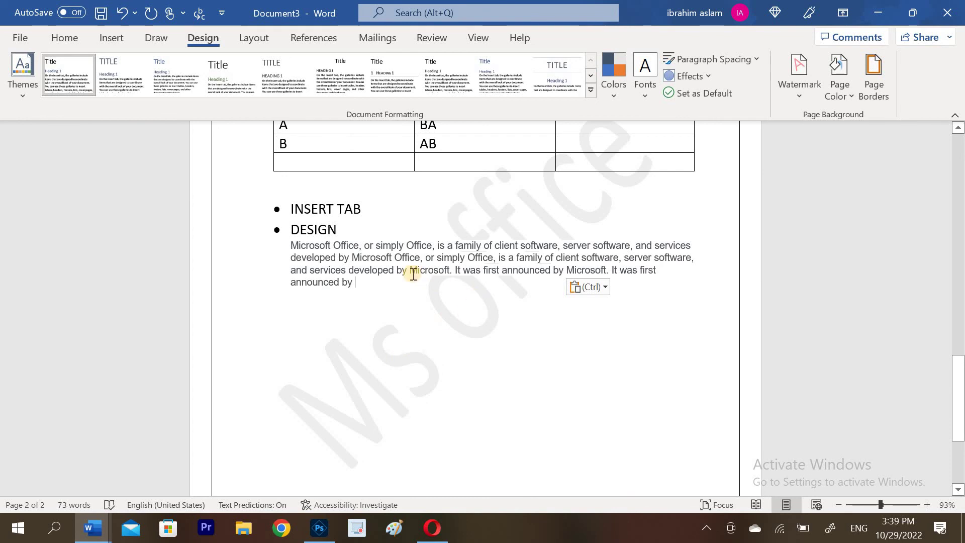
- Try the Merge Formatting and Keep Text Only paste options on the pasted text below DESIGN
left_click_drag(958, 398, 960, 368)
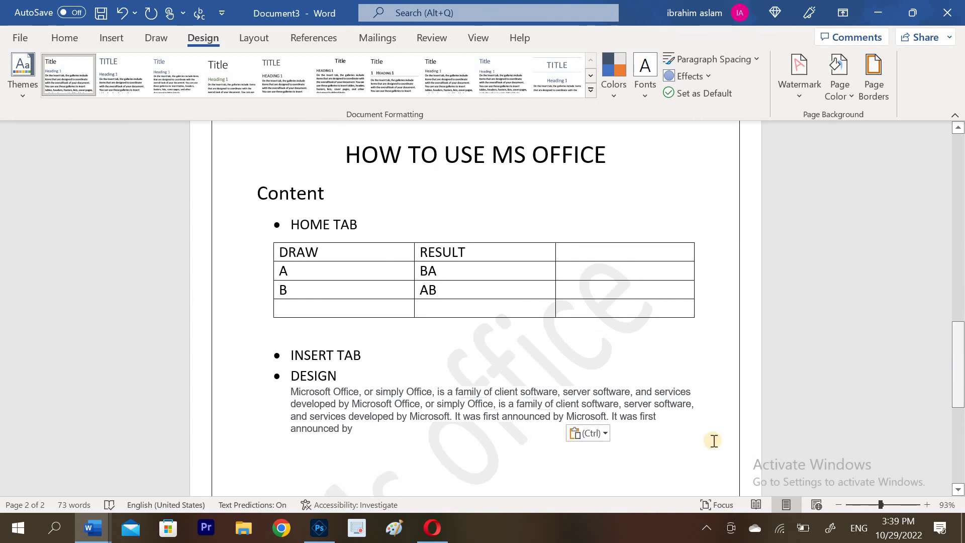
left_click(598, 432)
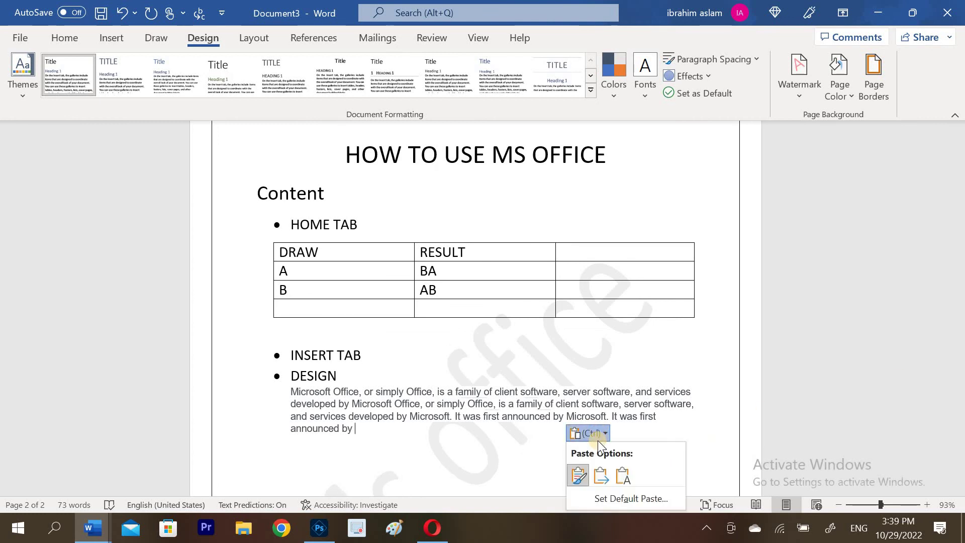
left_click(601, 475)
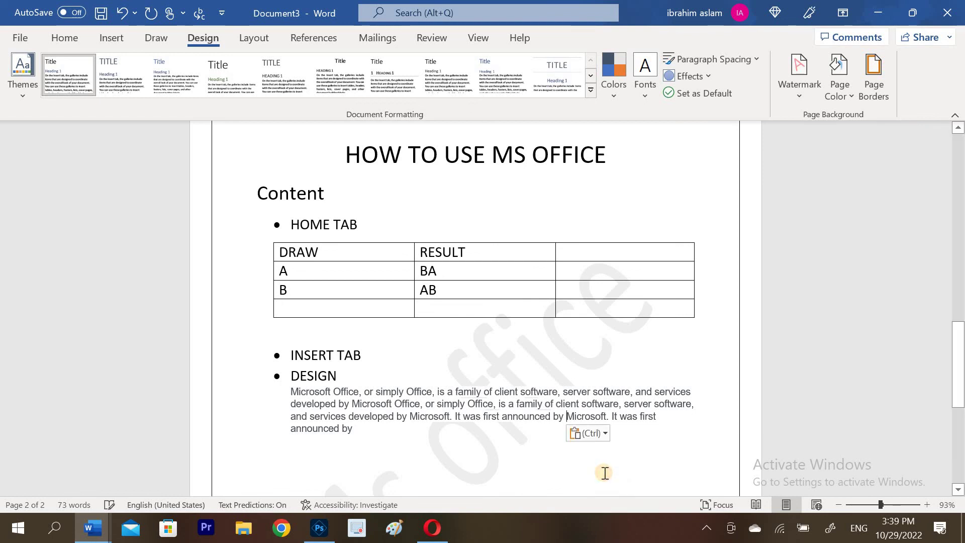
left_click_drag(959, 382, 959, 405)
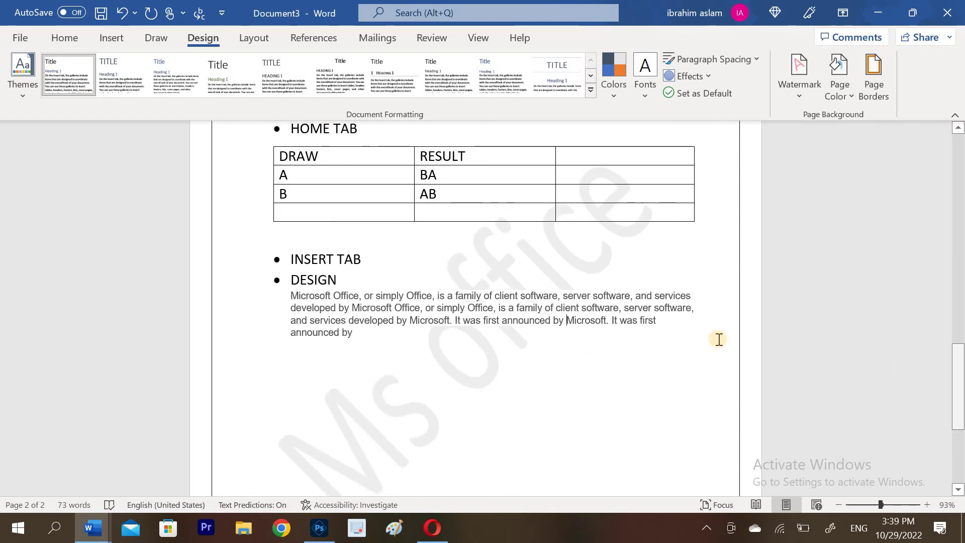
left_click(601, 336)
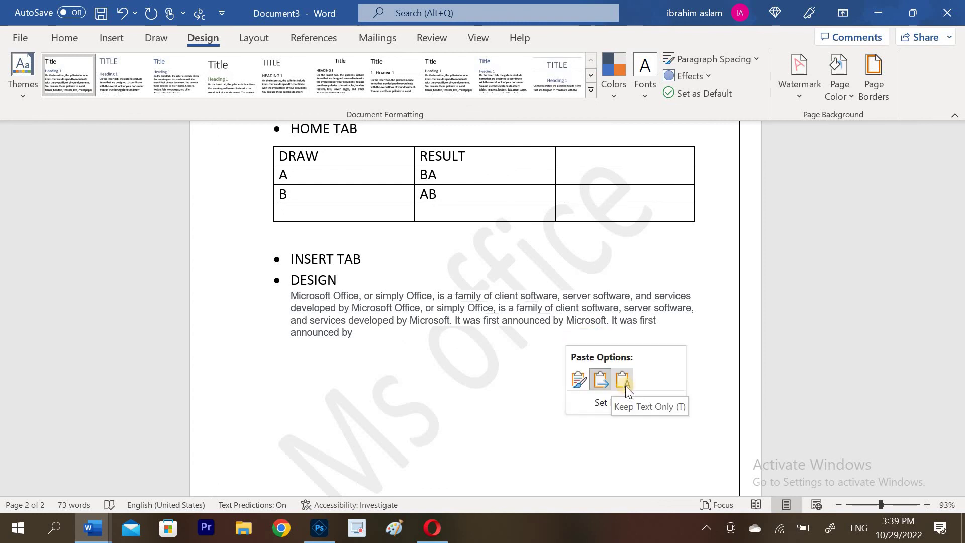
left_click(625, 385)
left_click_drag(362, 334, 312, 300)
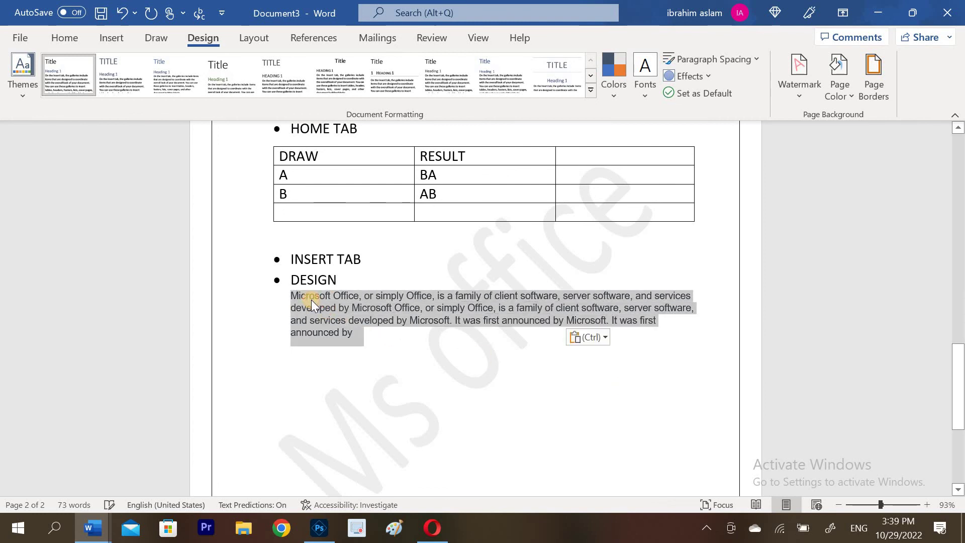
left_click(607, 336)
left_click(603, 375)
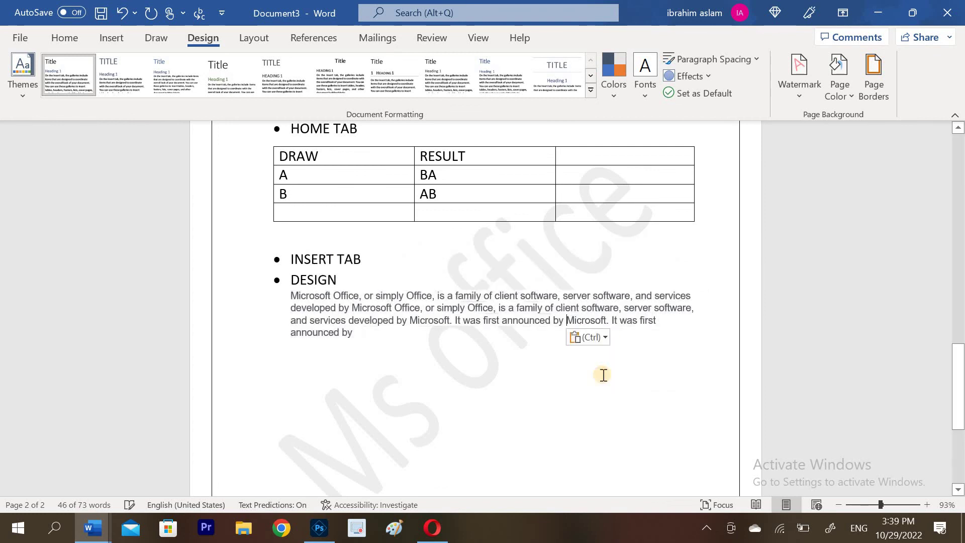
- Copy the formatting of the word HOME in the bullet list onto the pasted paragraph below DESIGN with Format Painter
left_click_drag(961, 361, 961, 330)
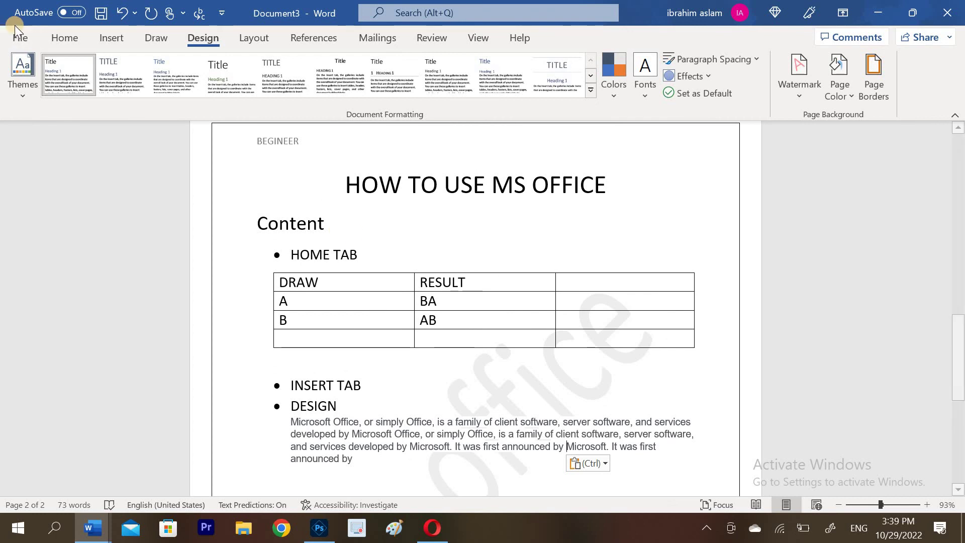
left_click(69, 37)
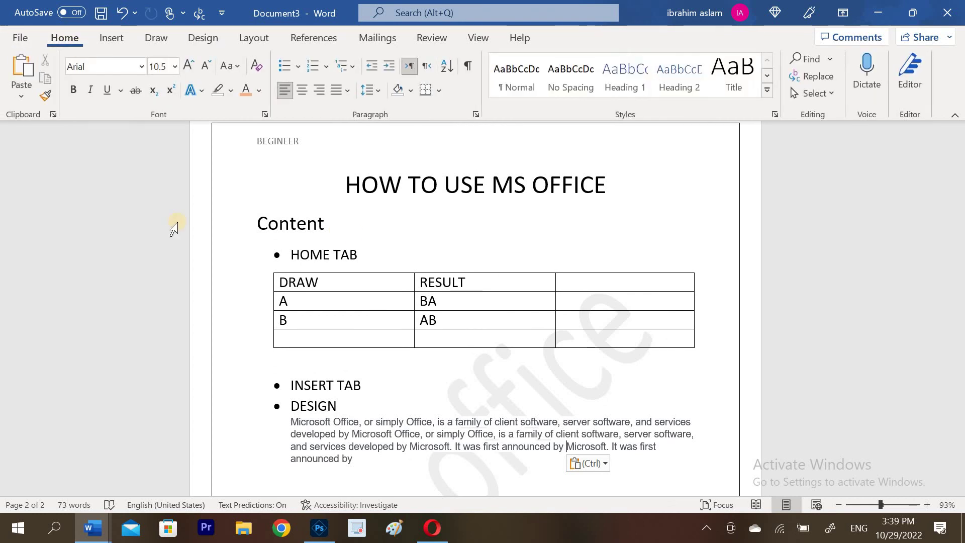
double_click(299, 255)
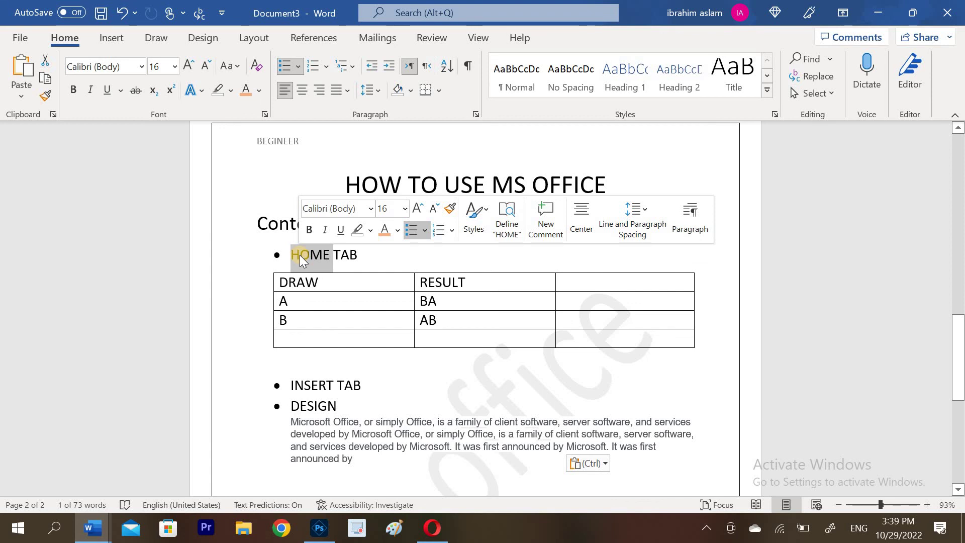
left_click(45, 94)
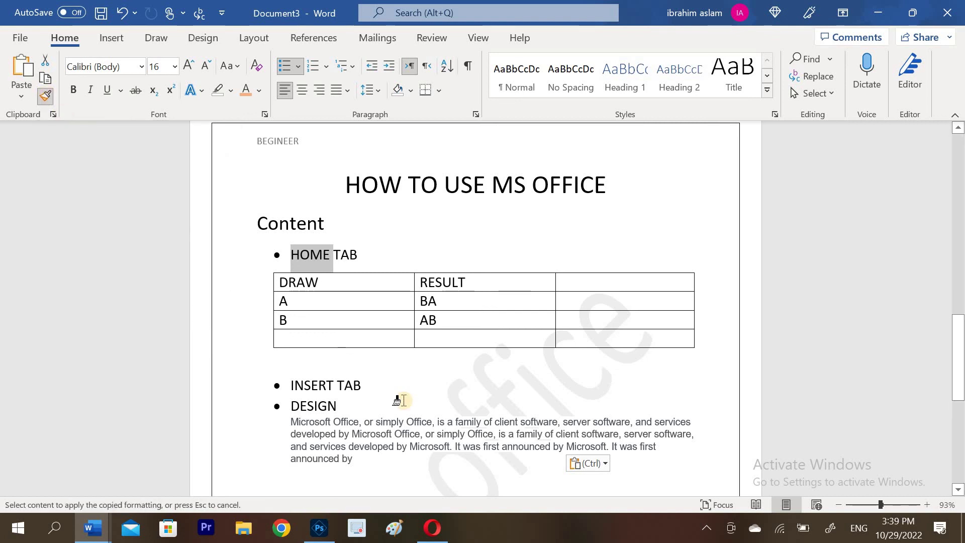
left_click(370, 458)
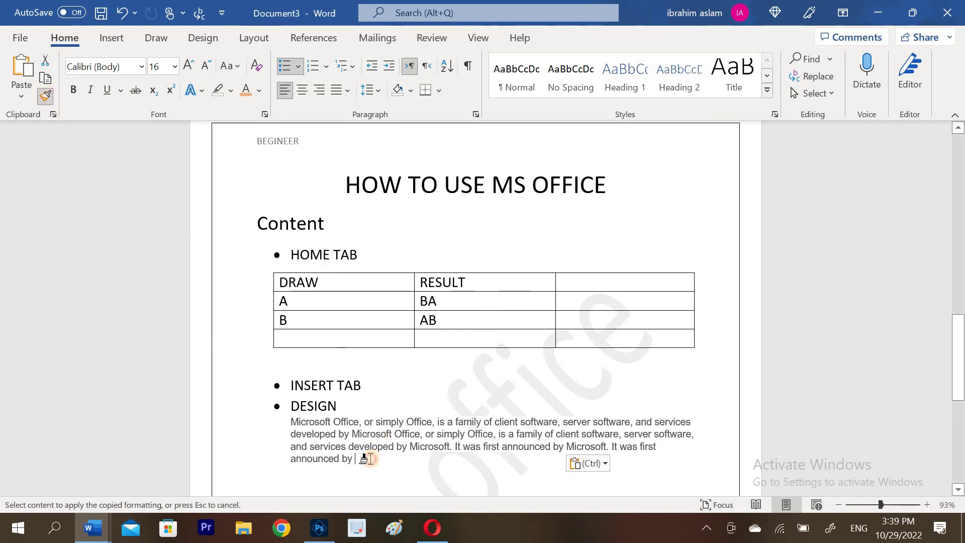
left_click_drag(370, 459, 311, 423)
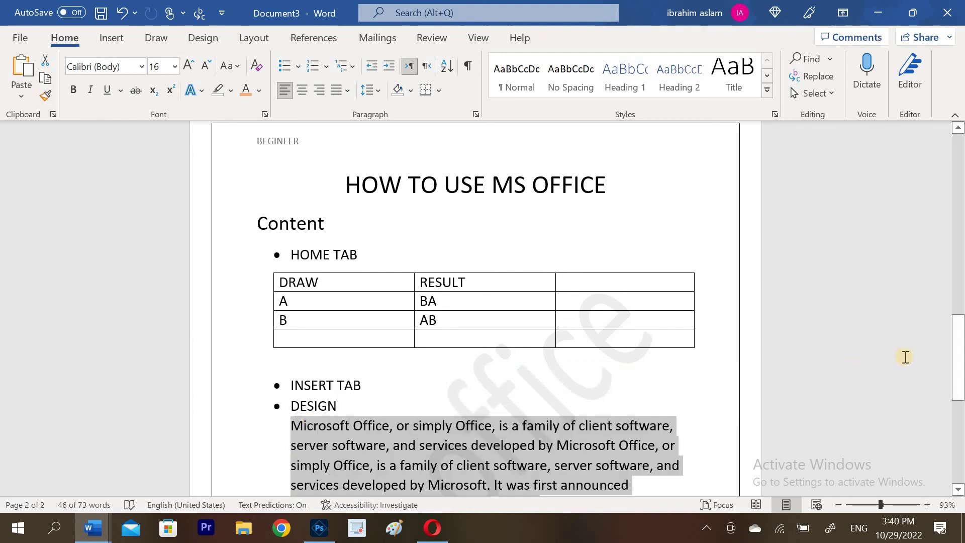
- Remove the space after the pasted Microsoft Office paragraph below DESIGN
left_click_drag(958, 347, 958, 369)
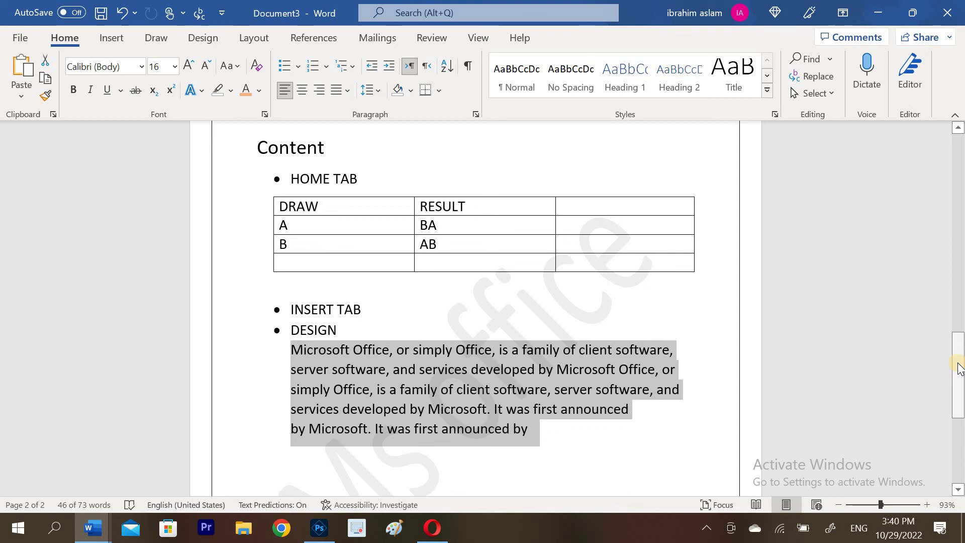
left_click(619, 445)
left_click_drag(558, 426, 291, 349)
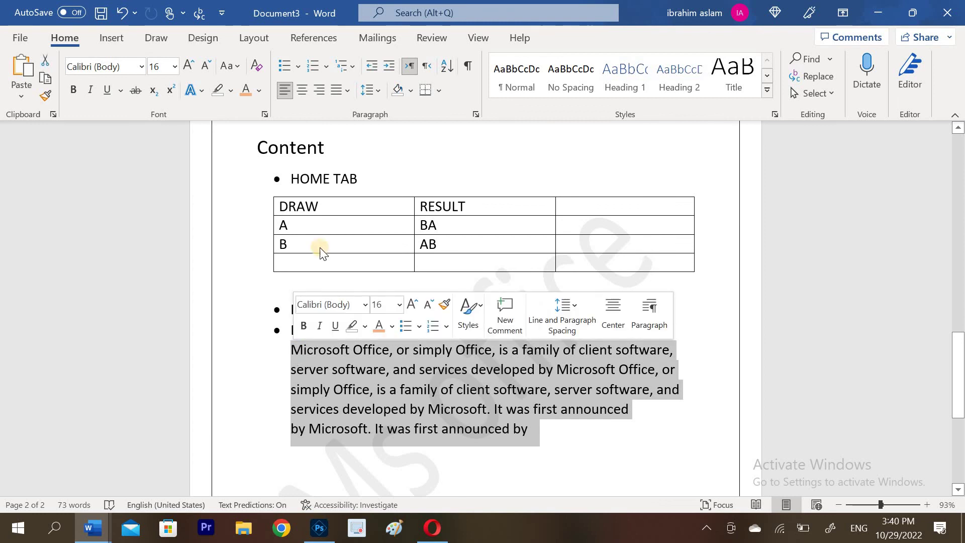
left_click(378, 89)
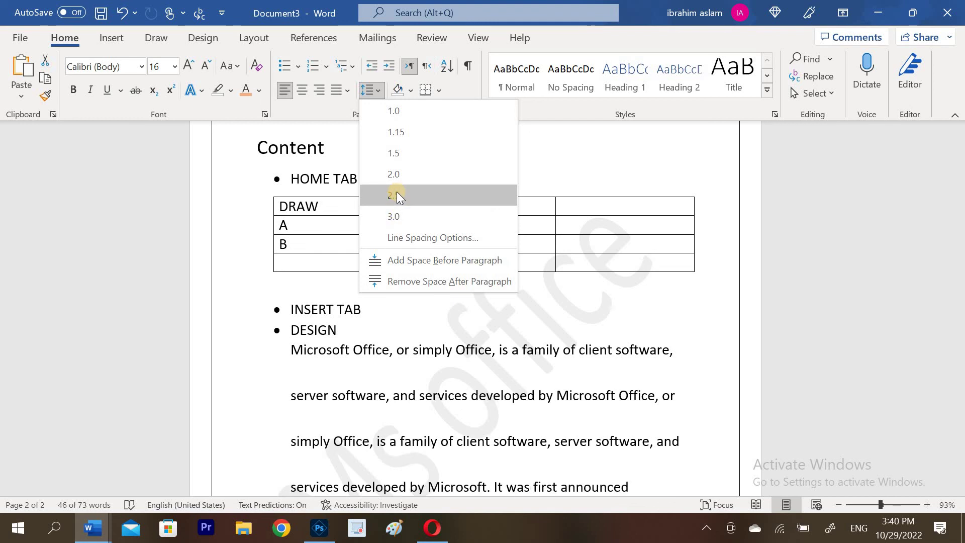
left_click(415, 282)
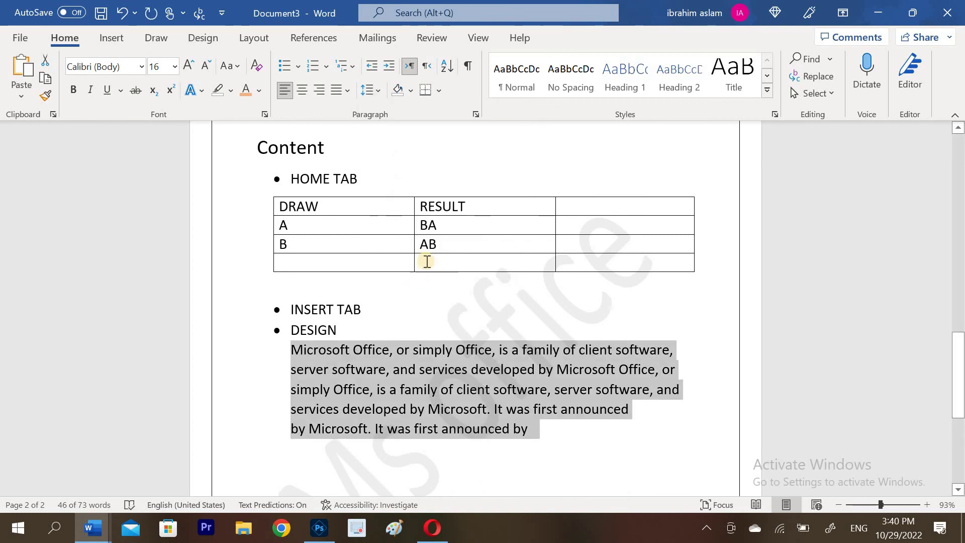
- Try replacing the selected paragraph with the built-in equation A = πr², and undo the insertion
left_click(113, 40)
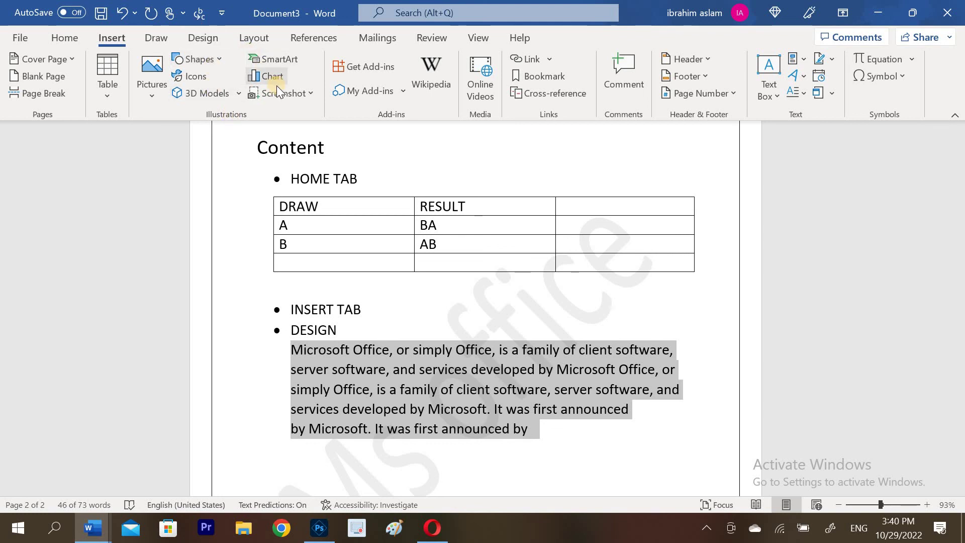
left_click(911, 59)
left_click(812, 139)
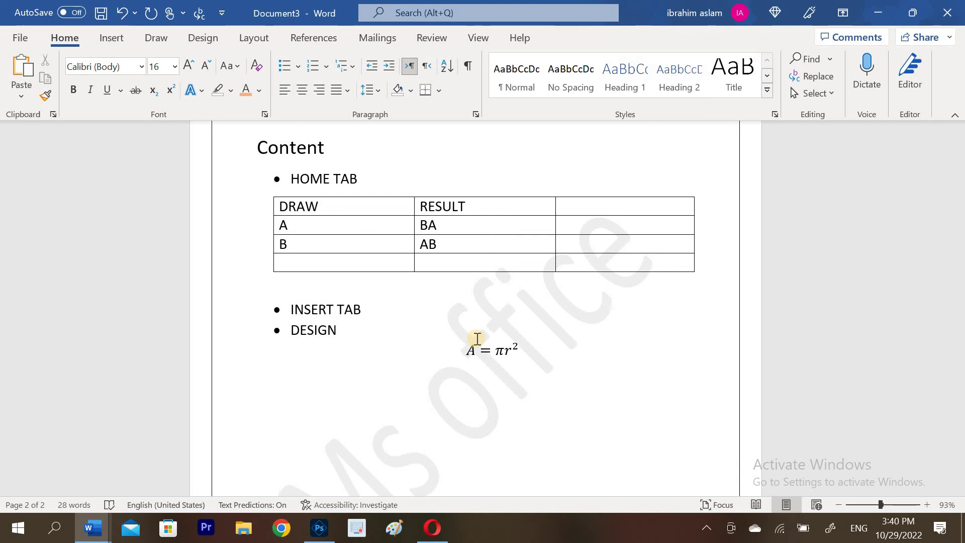
key("ctrl+z")
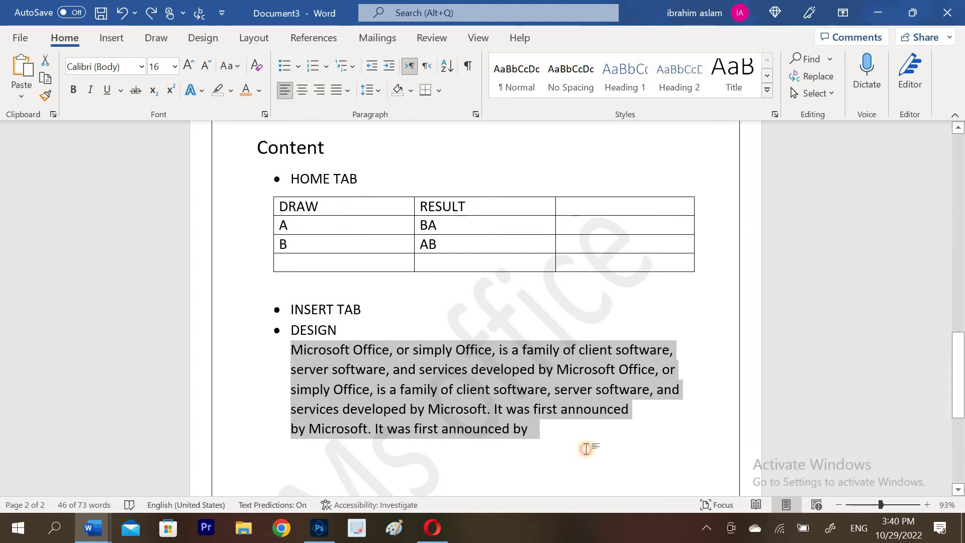
- Add a new line reading "Ctrl+z" below the pasted paragraph and select that line
left_click(586, 448)
left_click_drag(959, 399, 959, 432)
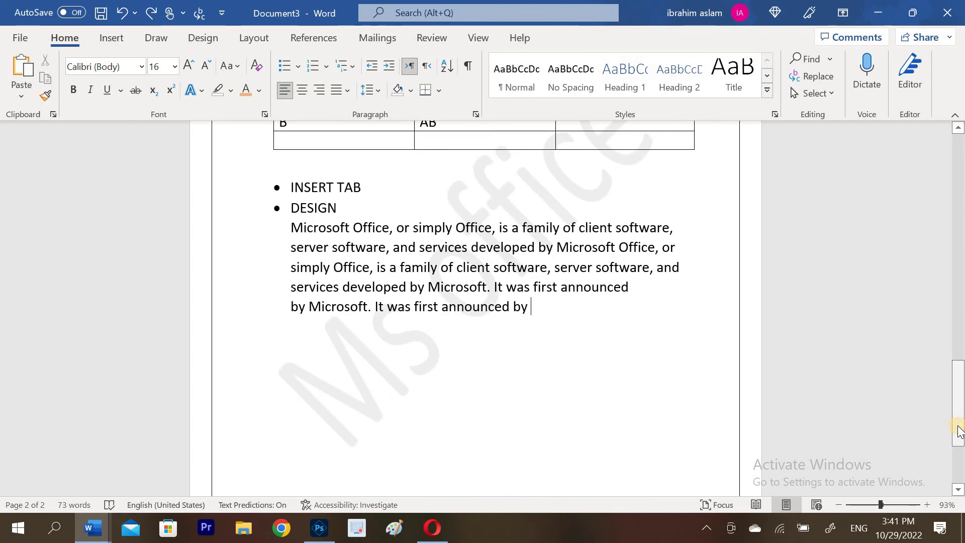
key("Return")
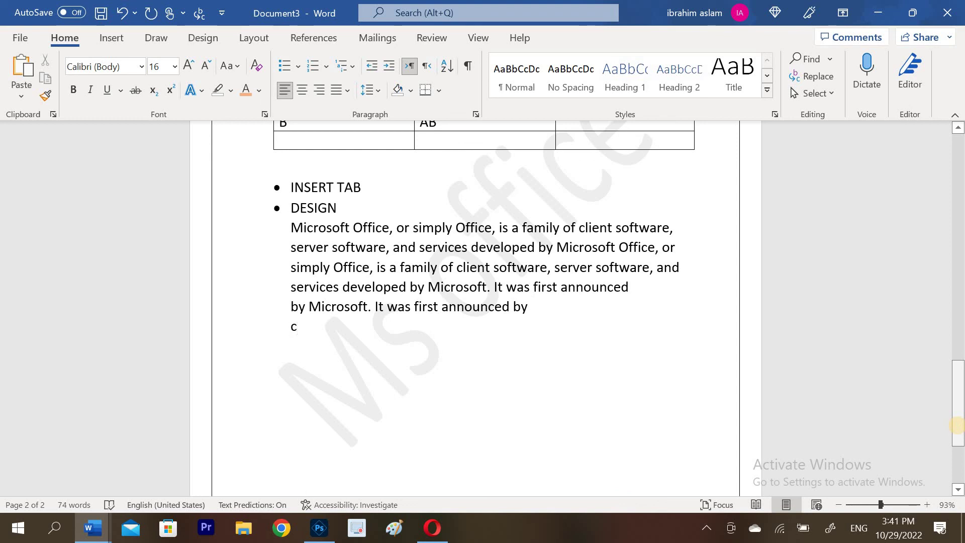
type("ctrl=")
type(" z")
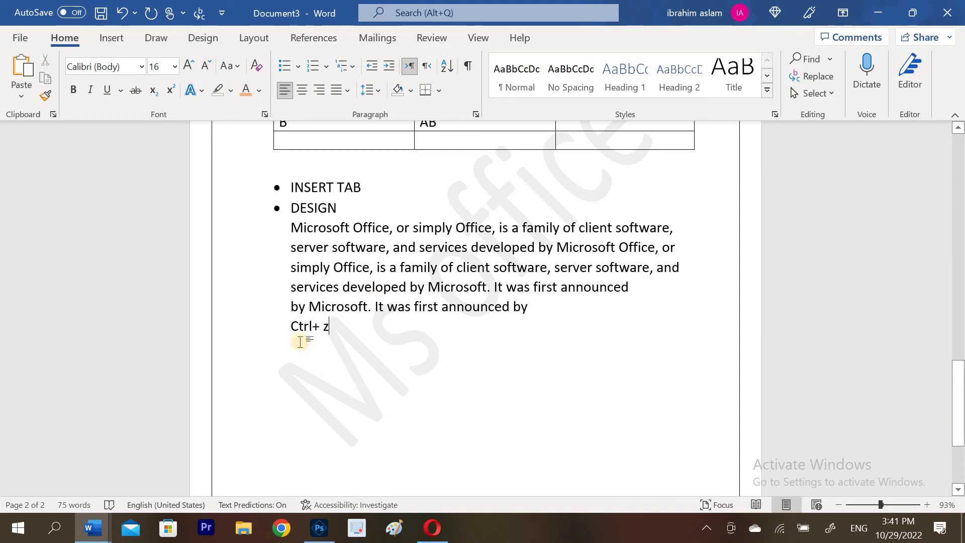
key("Return")
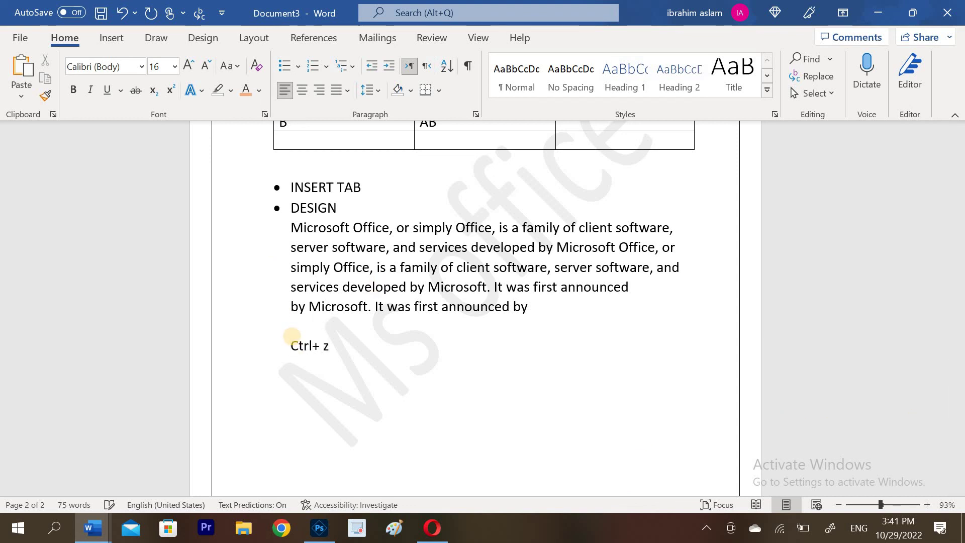
key("ctrl+z")
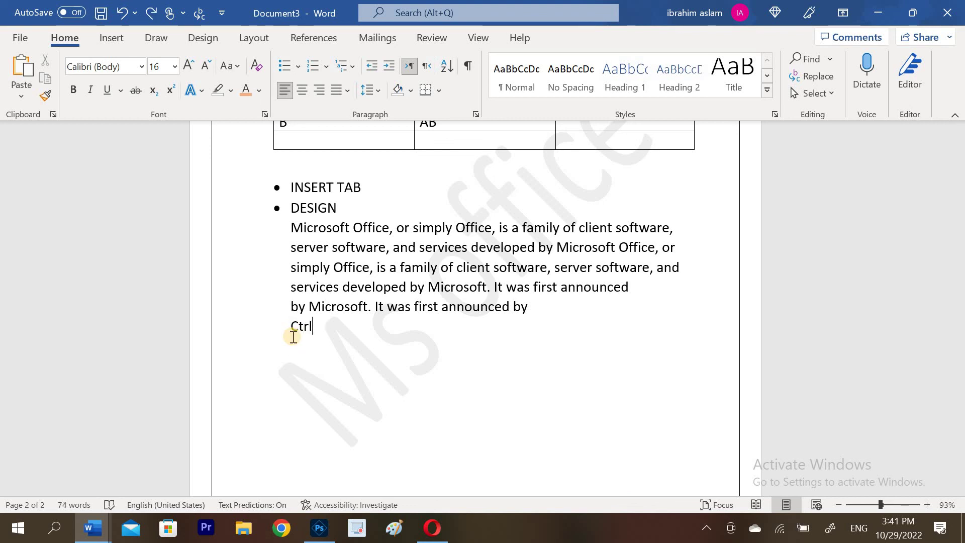
type("+z")
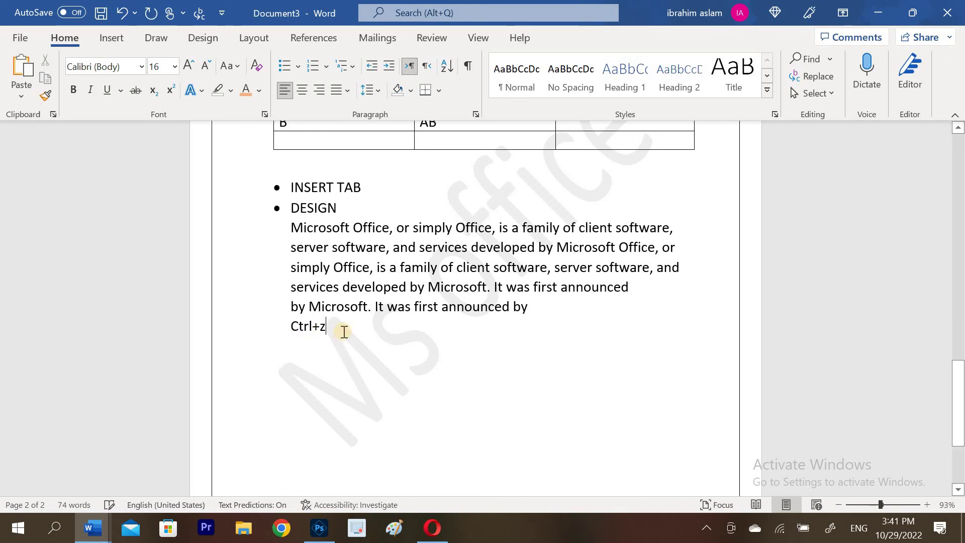
left_click(266, 325)
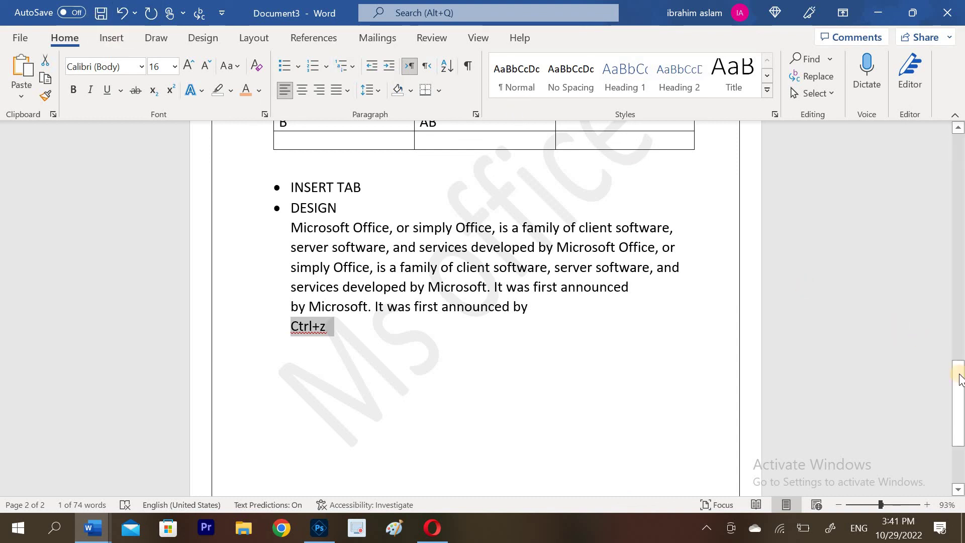
- Start saving a copy of the document to This PC with PDF (*.pdf) as the file type
left_click_drag(960, 397, 961, 352)
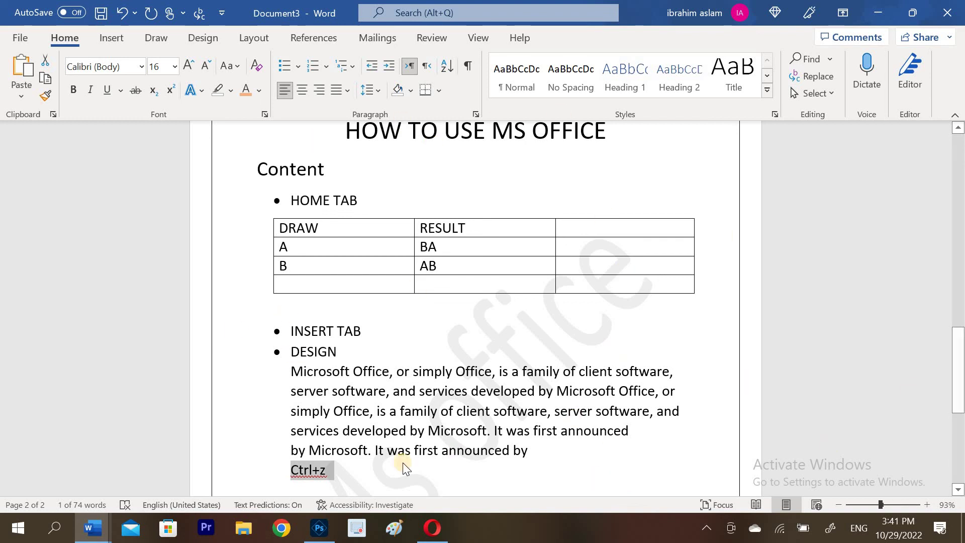
left_click(23, 38)
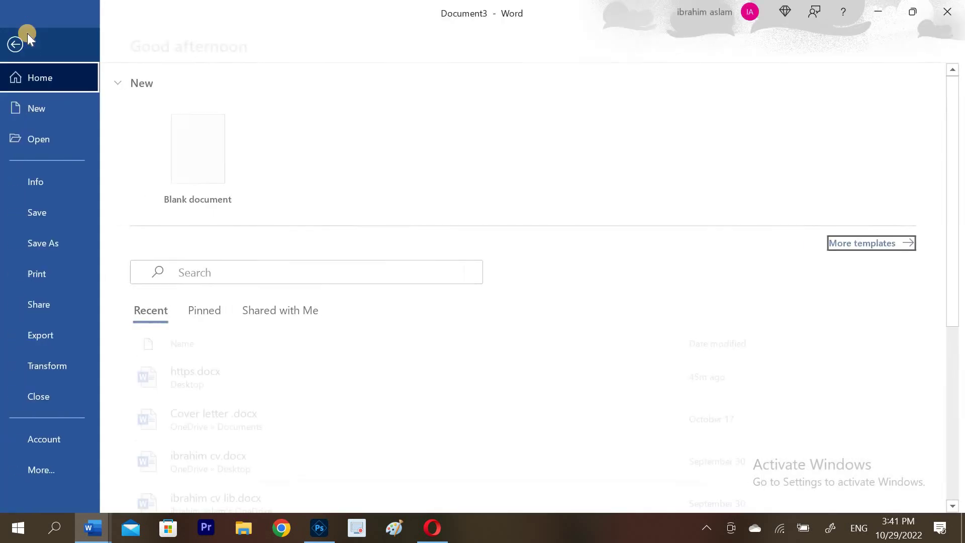
left_click(65, 251)
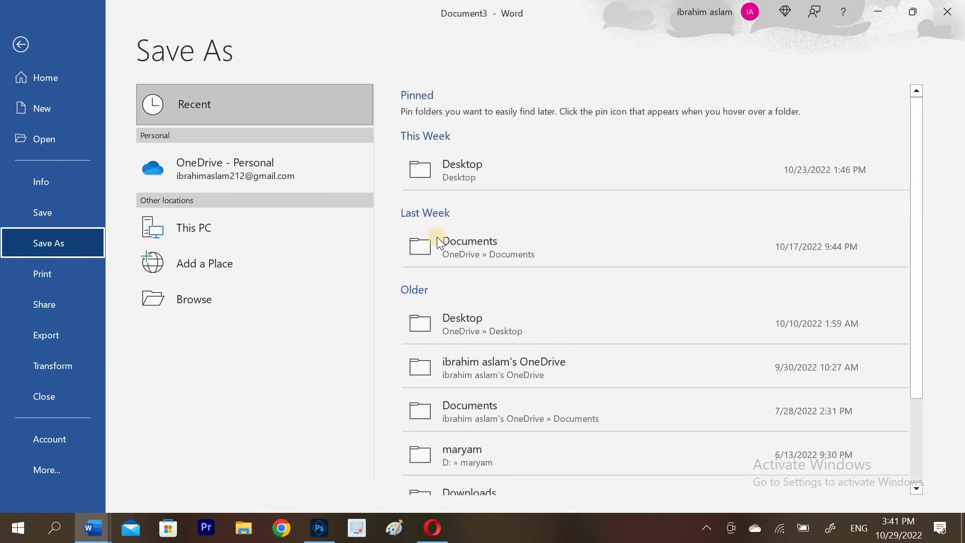
left_click(237, 225)
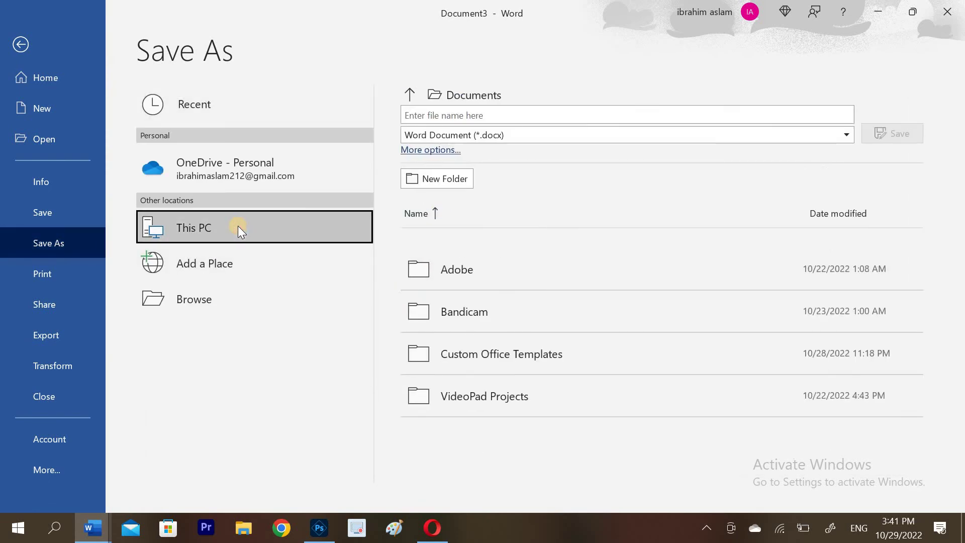
left_click(587, 136)
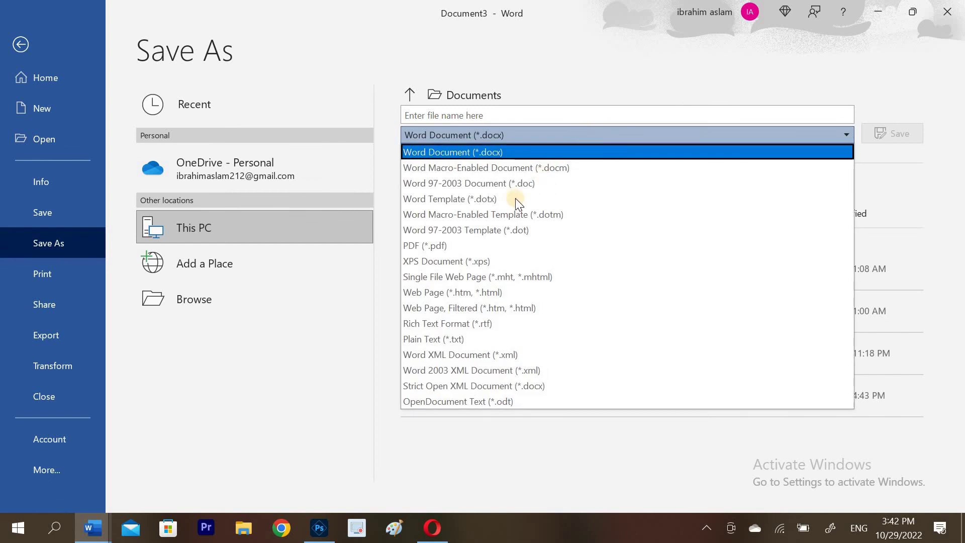
left_click(463, 249)
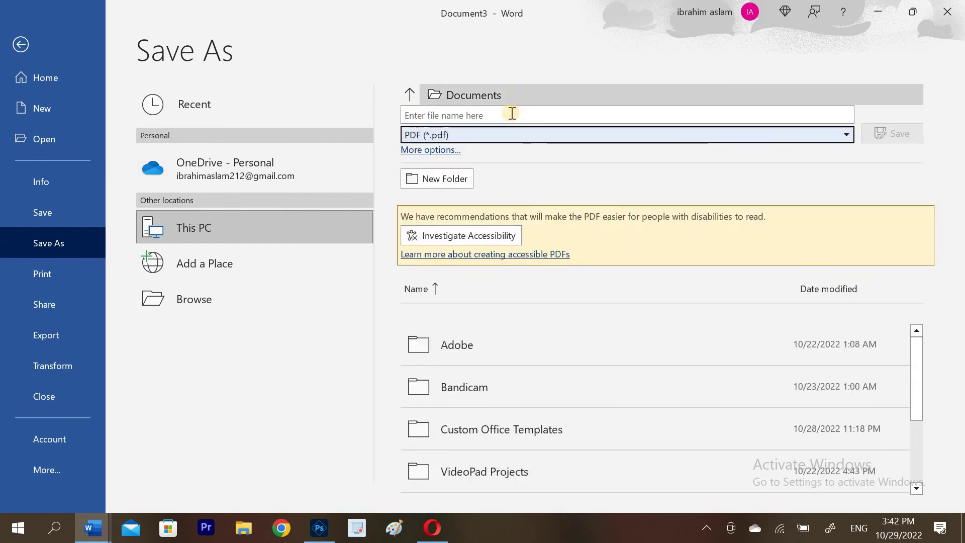
left_click(501, 134)
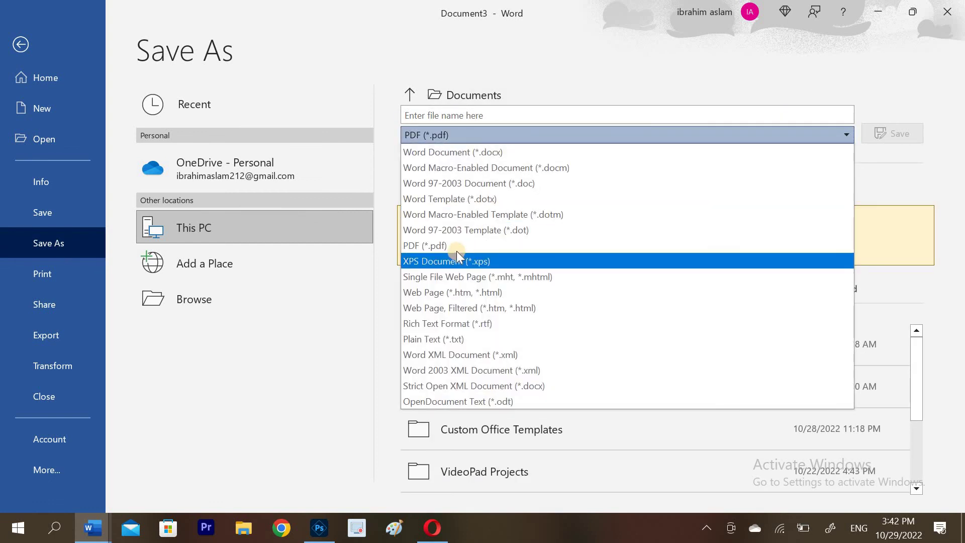
left_click(460, 254)
- Name the PDF "ms office" and save it to the Desktop
left_click(473, 114)
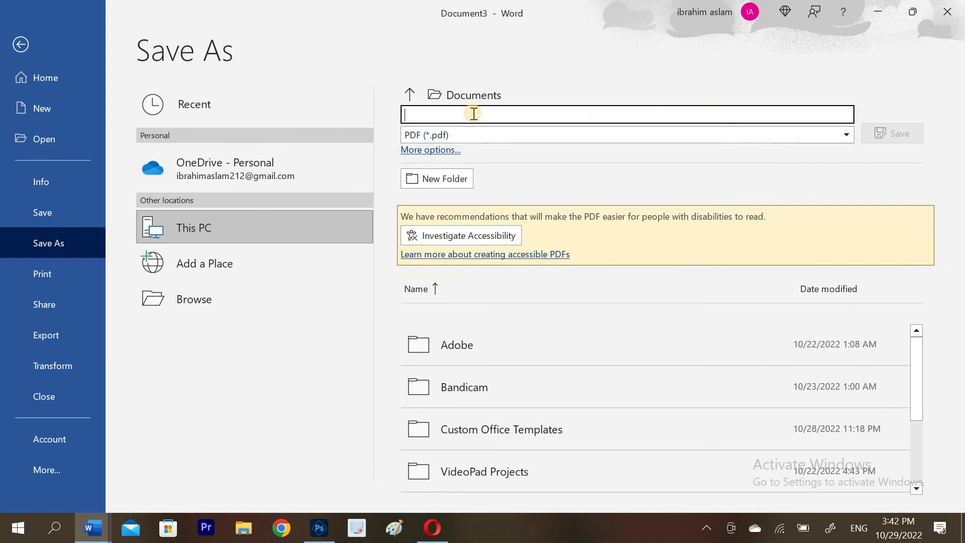
type("ms ")
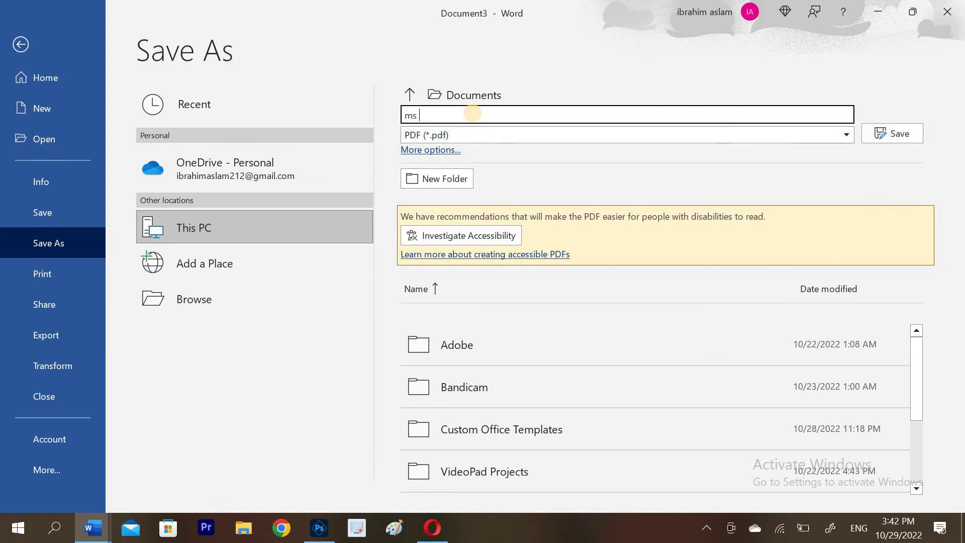
type("office")
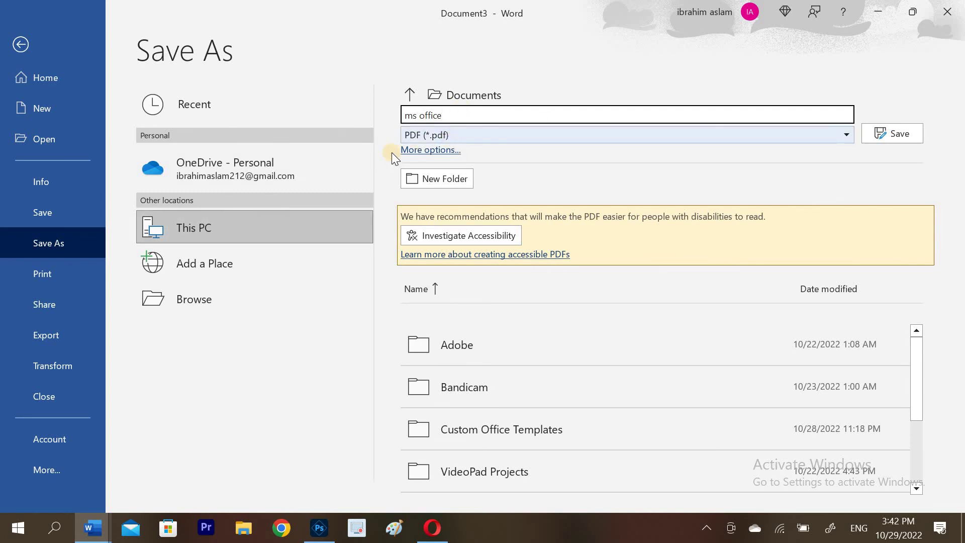
left_click(288, 228)
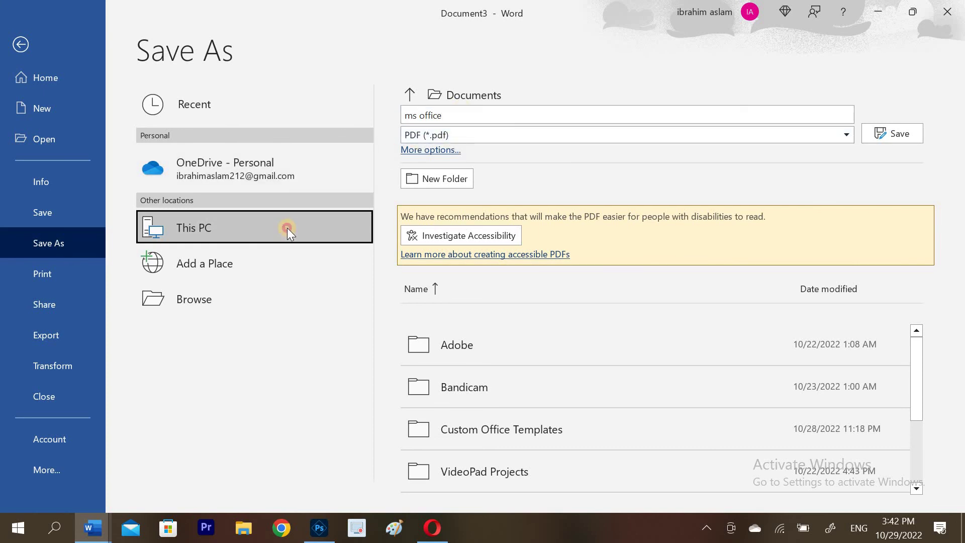
left_click(288, 227)
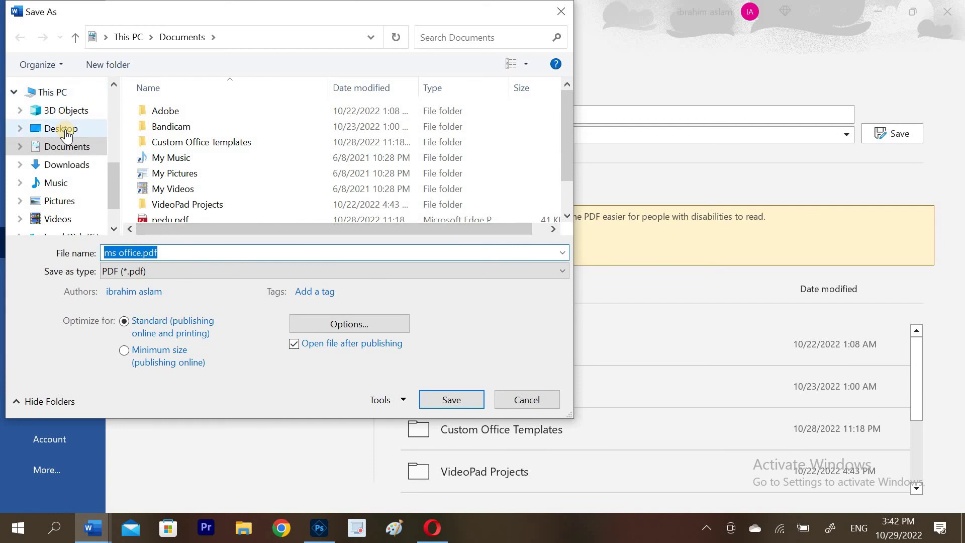
left_click(63, 126)
left_click(455, 395)
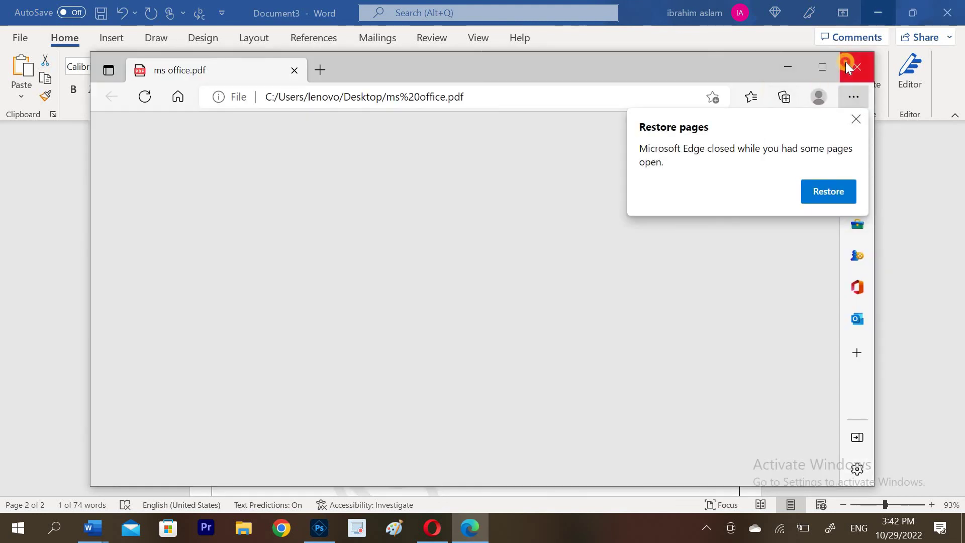
- Close the PDF window in Edge and minimize the remaining open windows to reach the desktop
left_click(857, 67)
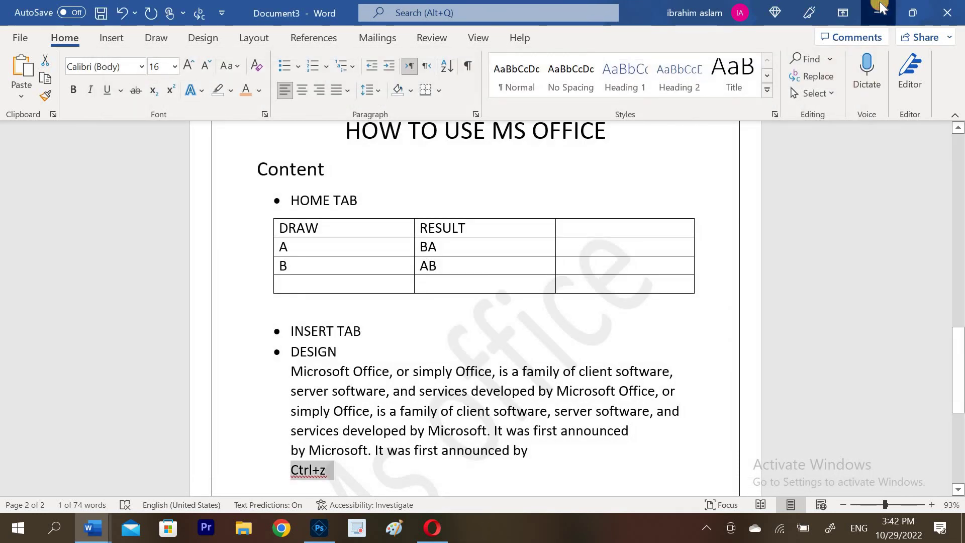
left_click(881, 7)
left_click(880, 7)
left_click(881, 7)
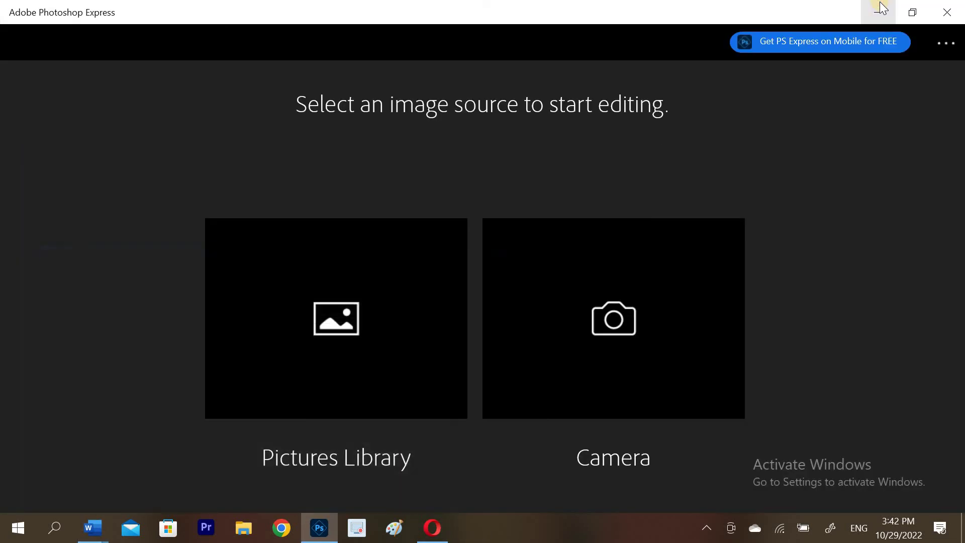
left_click(878, 7)
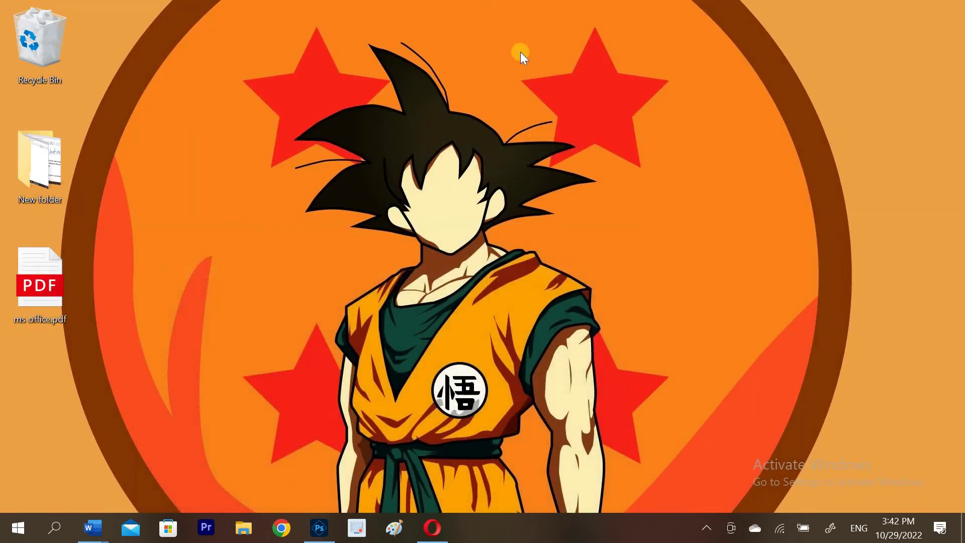
- Open ms office.pdf from the desktop in a maximized window and look through it to the end of page 2
double_click(67, 285)
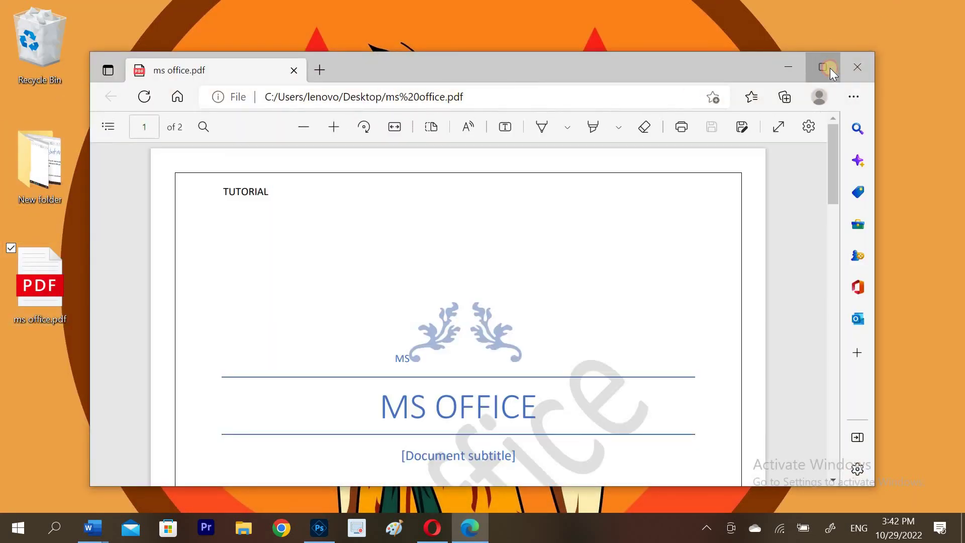
left_click(825, 67)
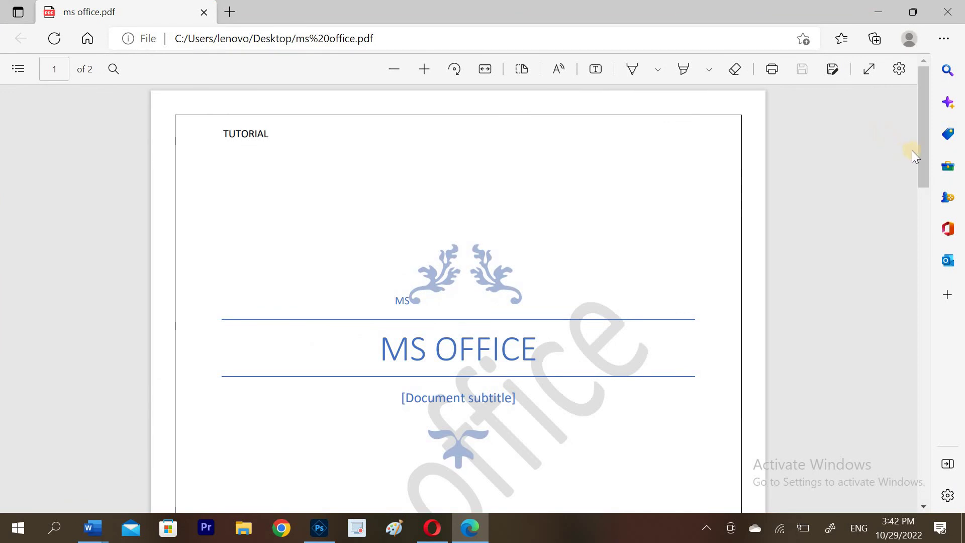
left_click_drag(922, 156, 903, 415)
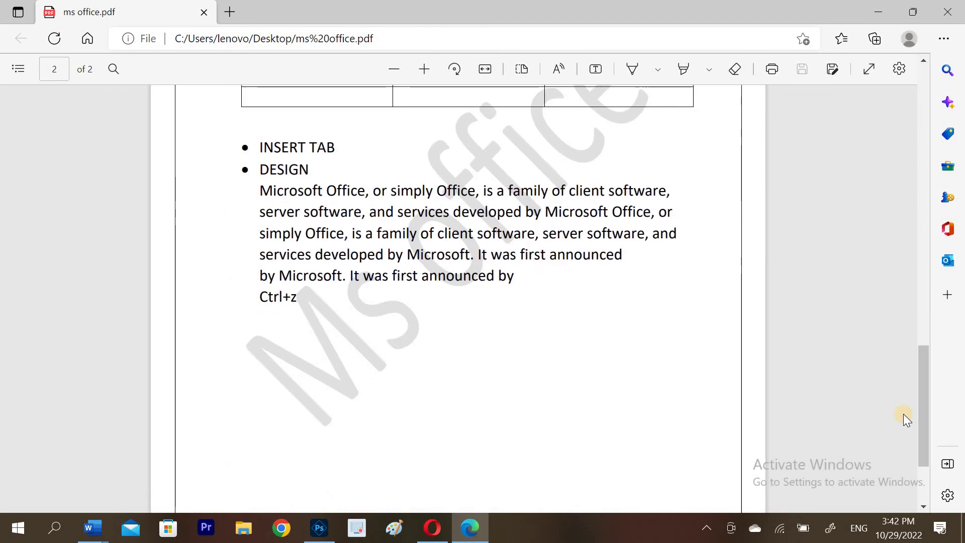